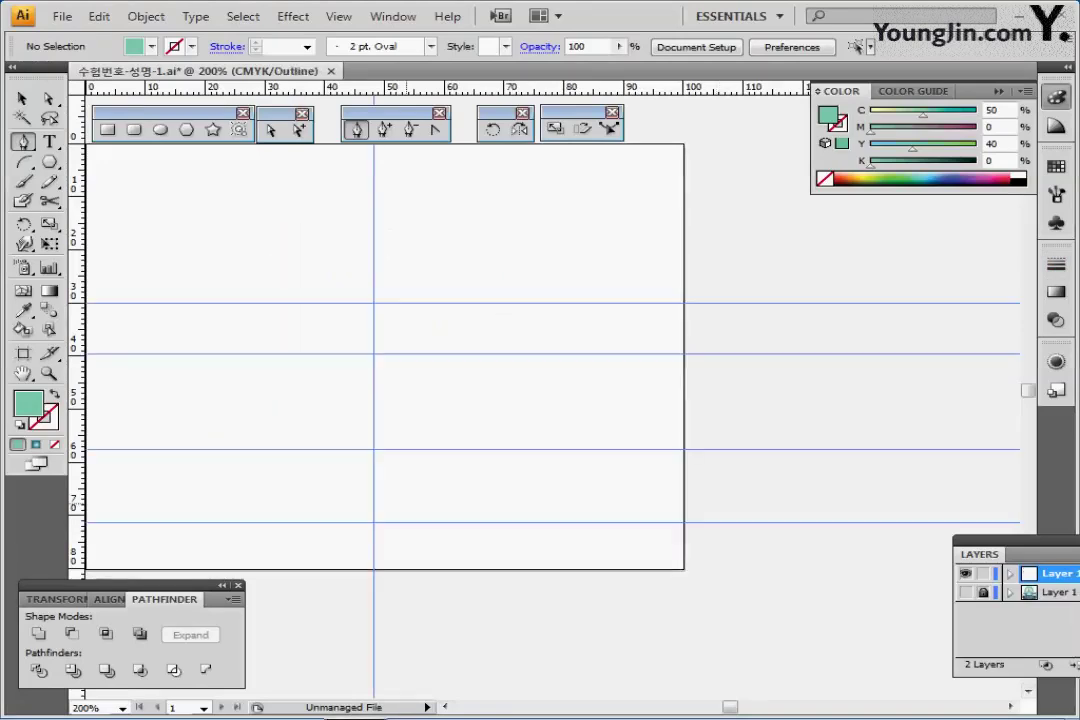
- Draw a 15-sided polygon with a 20 mm radius and centre it horizontally on the vertical guide
left_click(402, 326, "ctrl")
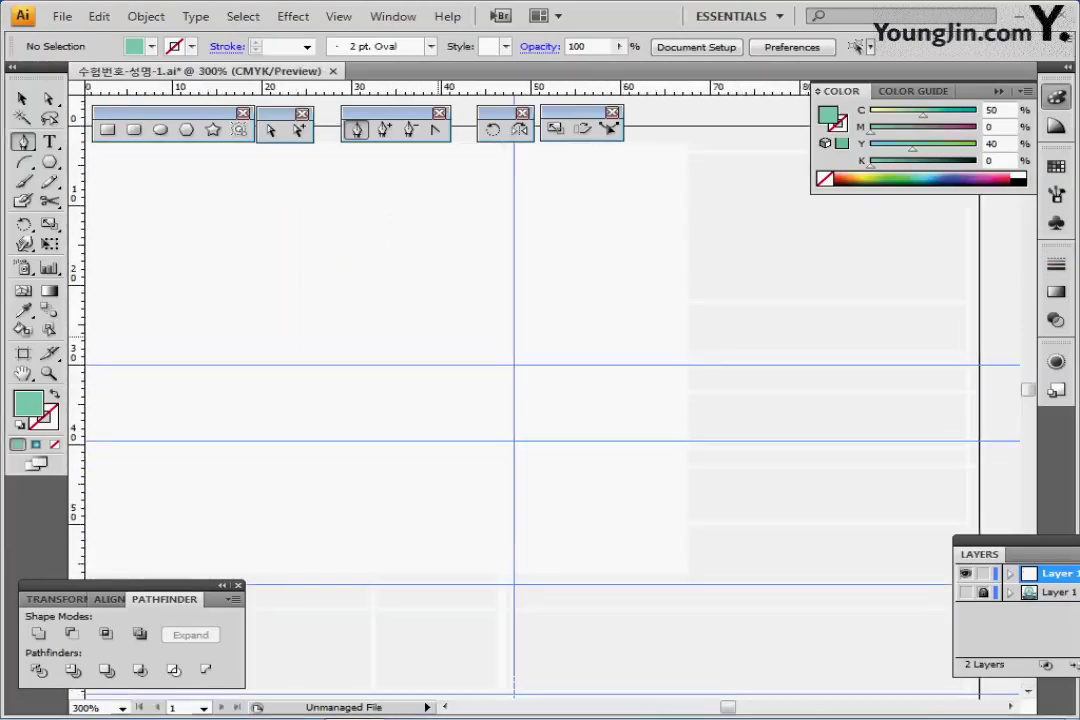
left_click(466, 340, "ctrl+alt")
left_click_drag(555, 392, 353, 287)
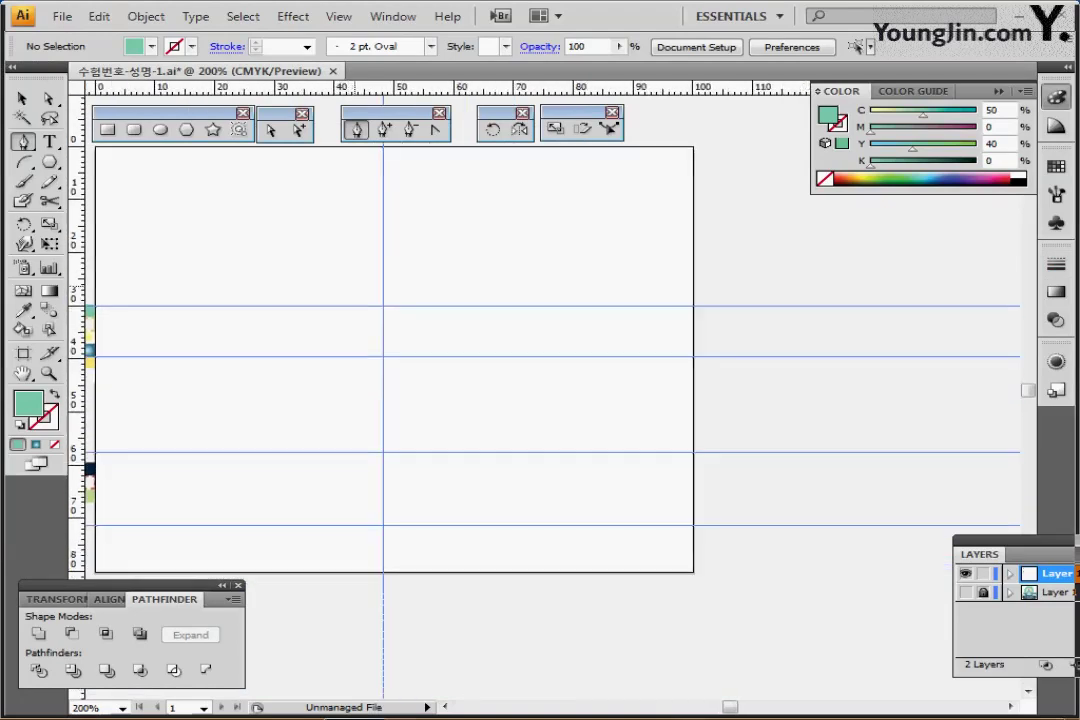
left_click(186, 131)
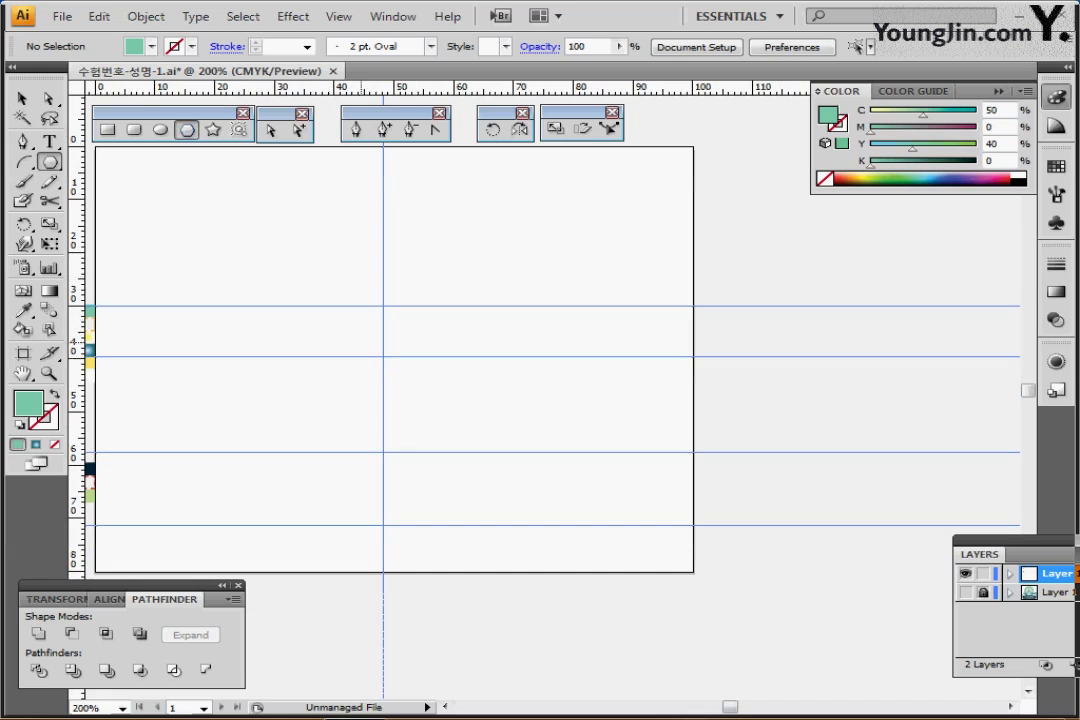
left_click(361, 342)
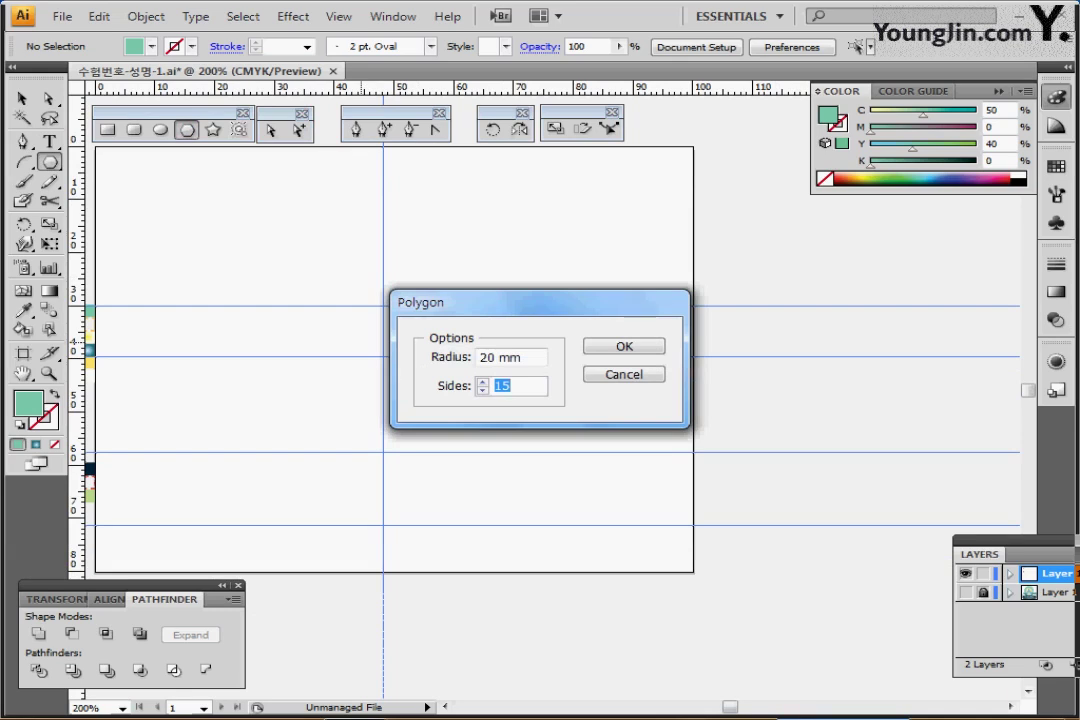
key("Tab")
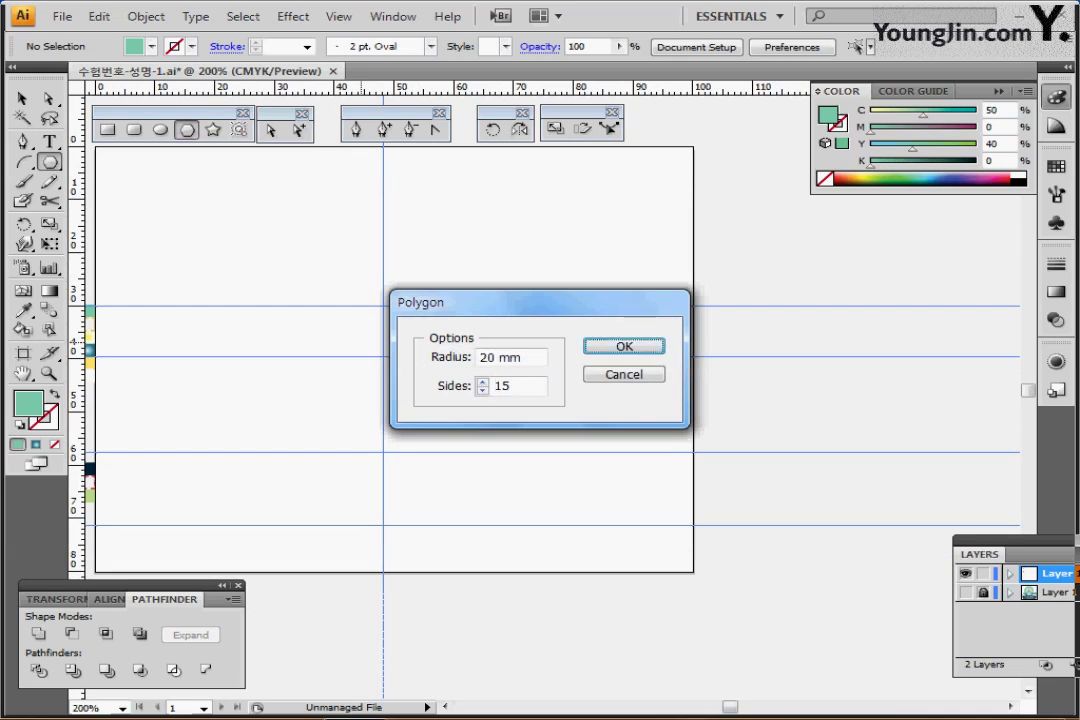
key("Return")
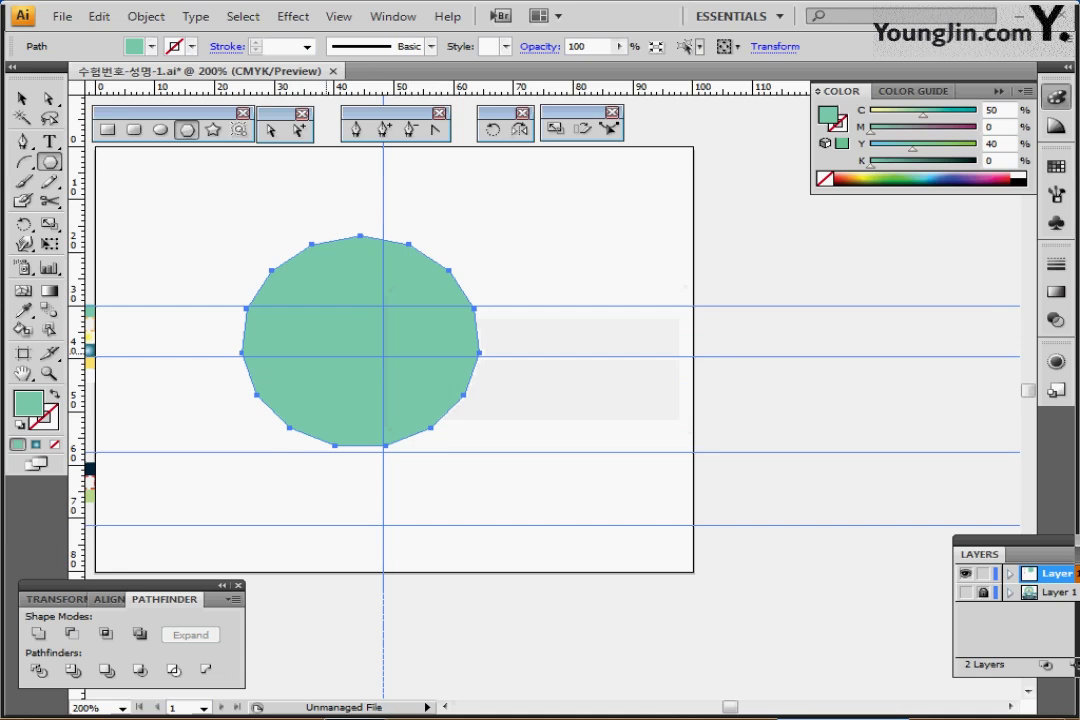
left_click_drag(335, 319, 359, 324)
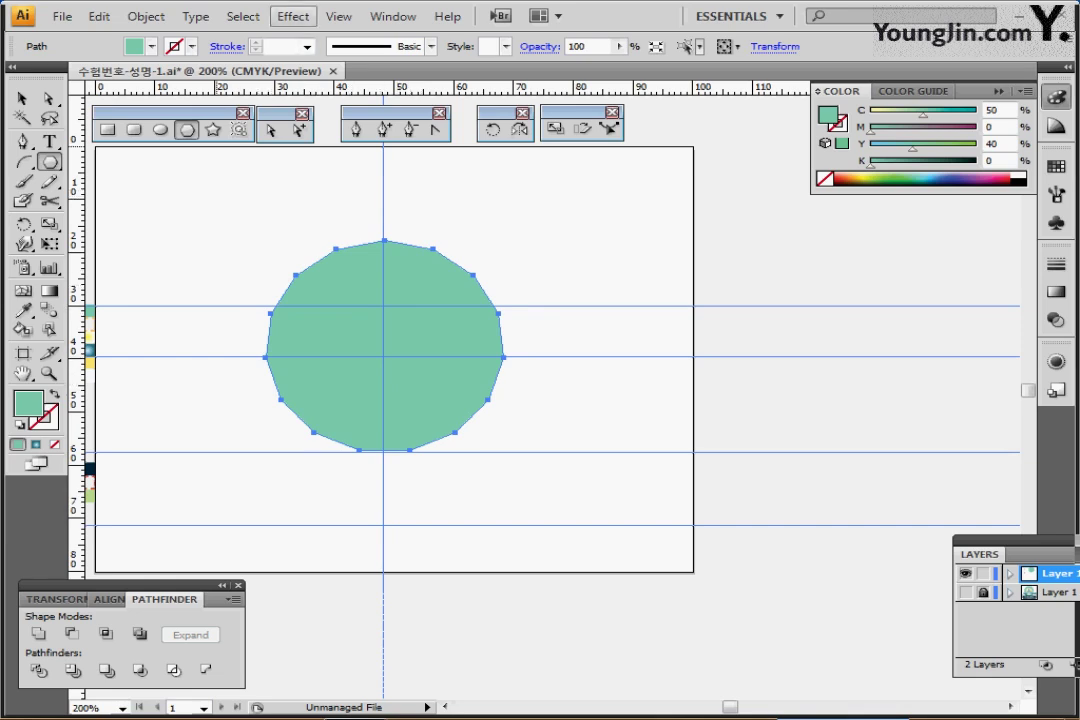
- Apply a Pucker & Bloat effect of -5% to the green polygon
left_click(293, 16)
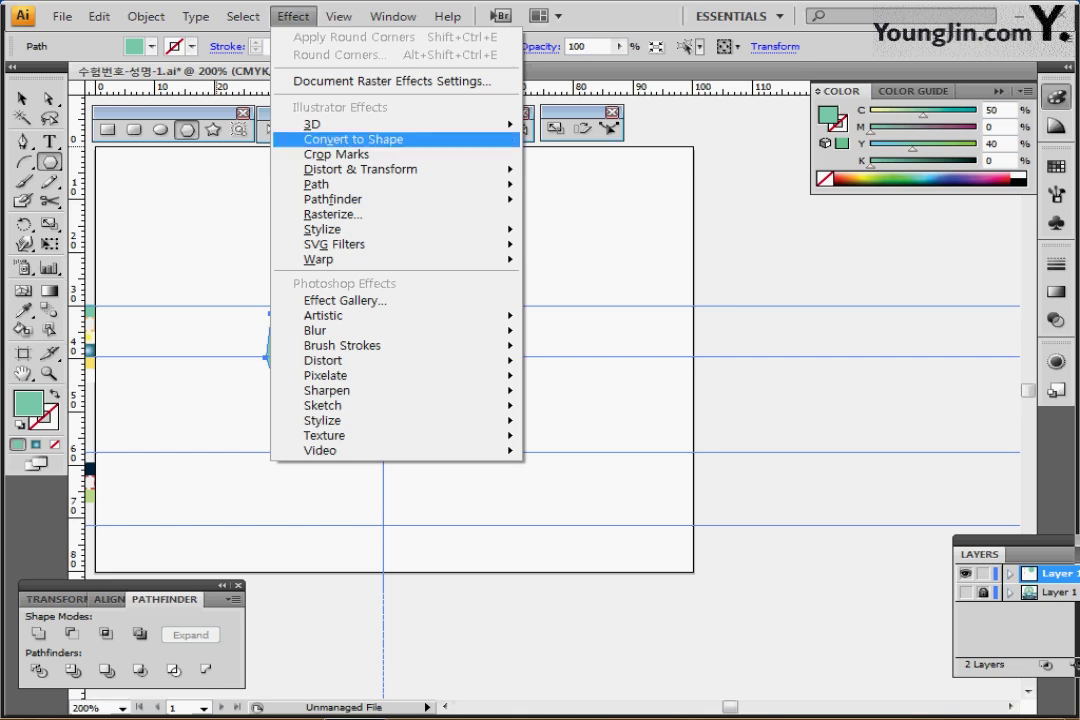
mouse_move(360, 169)
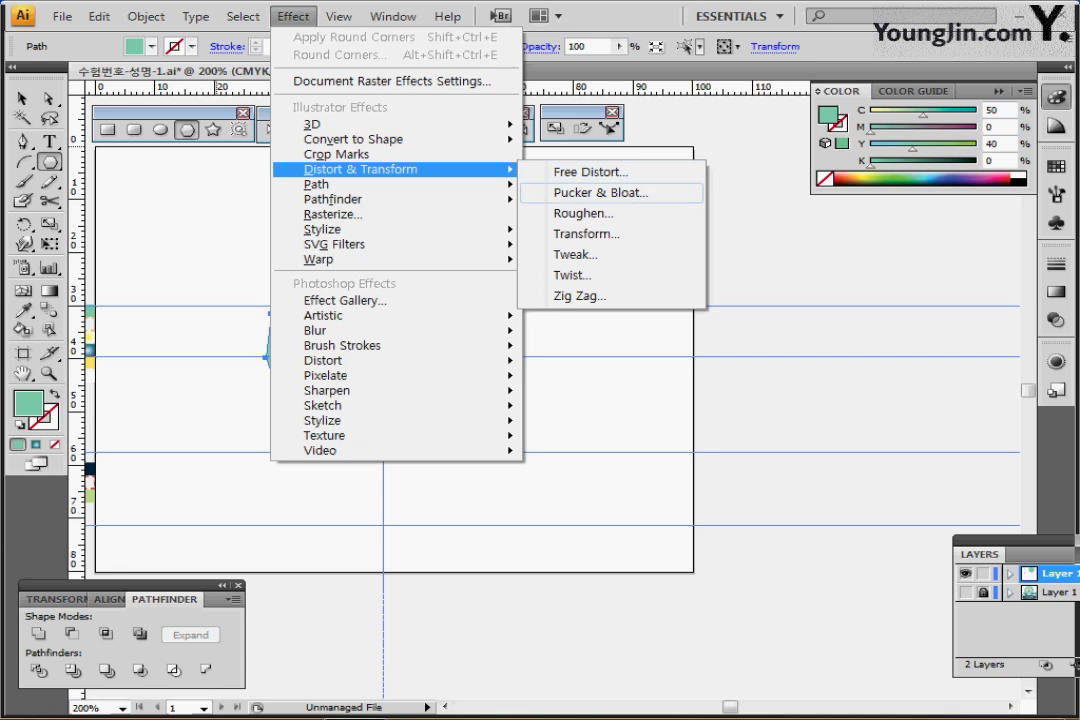
left_click(600, 193)
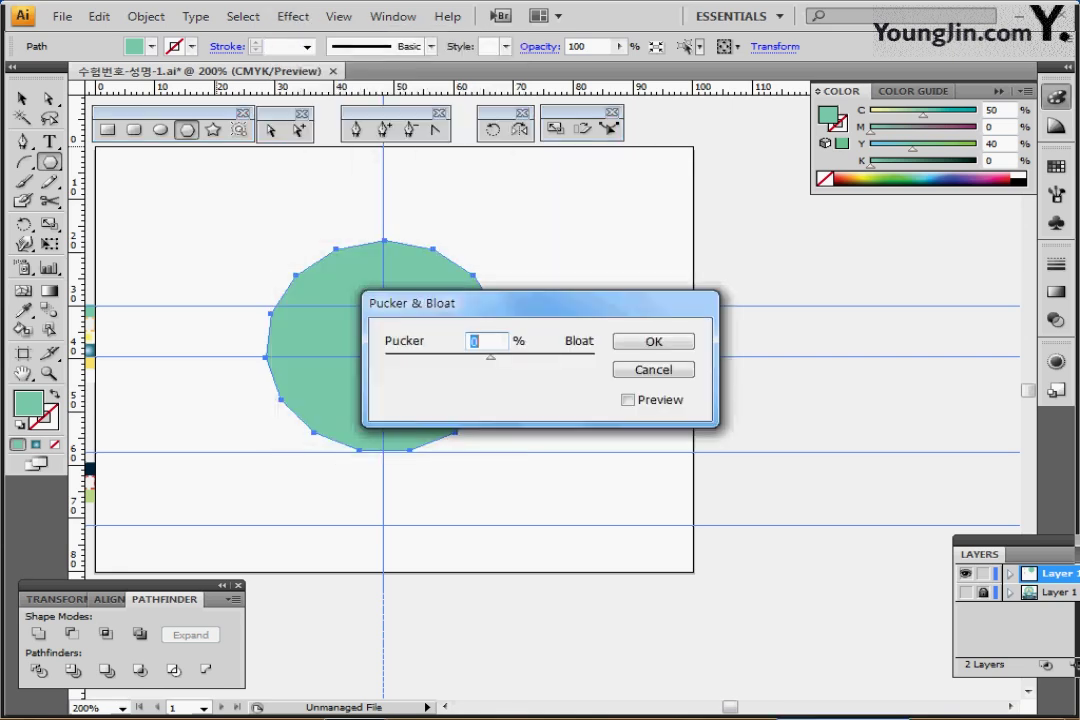
type("-5")
key("Return")
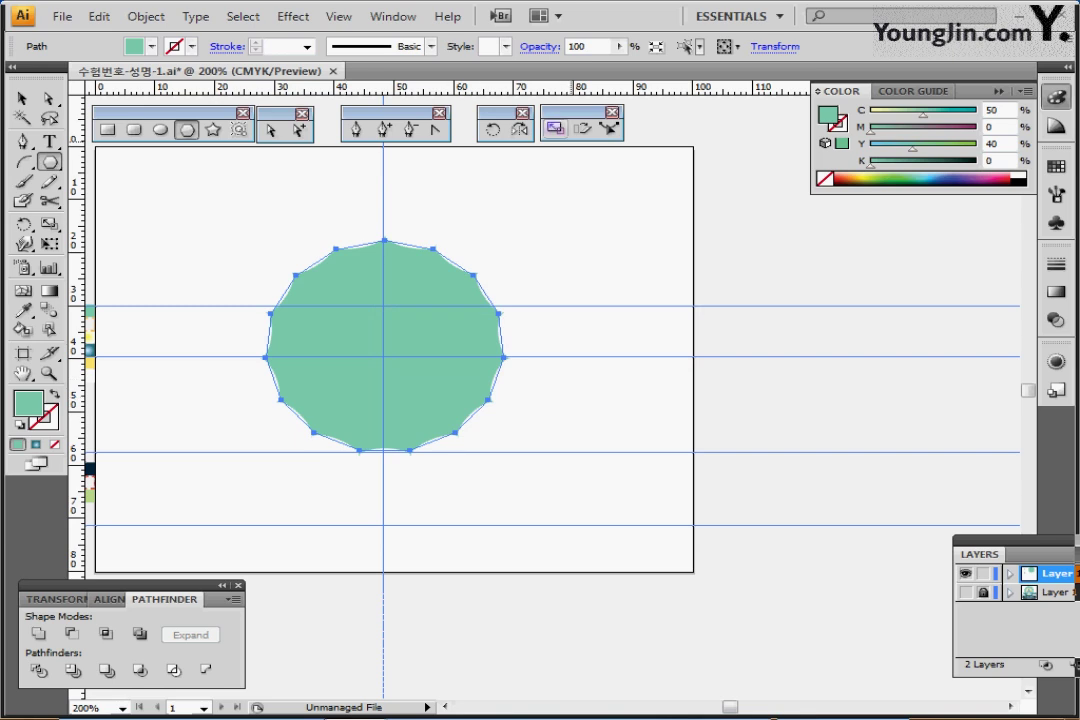
- Make a uniformly scaled 80% copy of the green shape and fill the copy with light orange
double_click(555, 128)
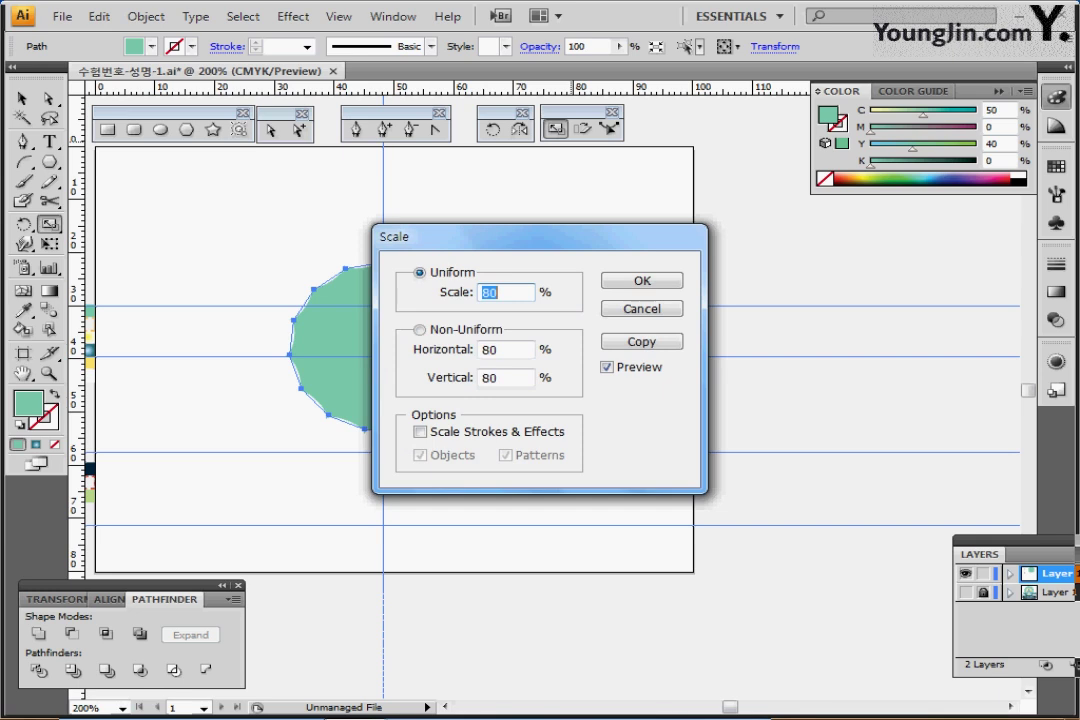
key("Tab")
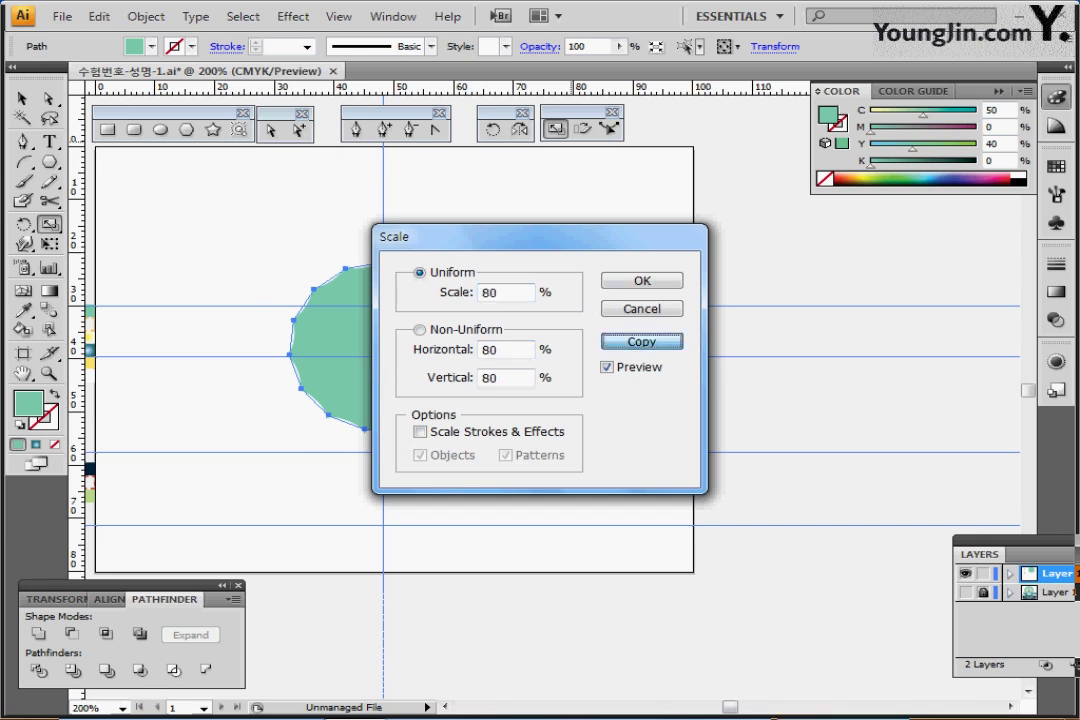
left_click(642, 341)
key("ctrl+shift+w")
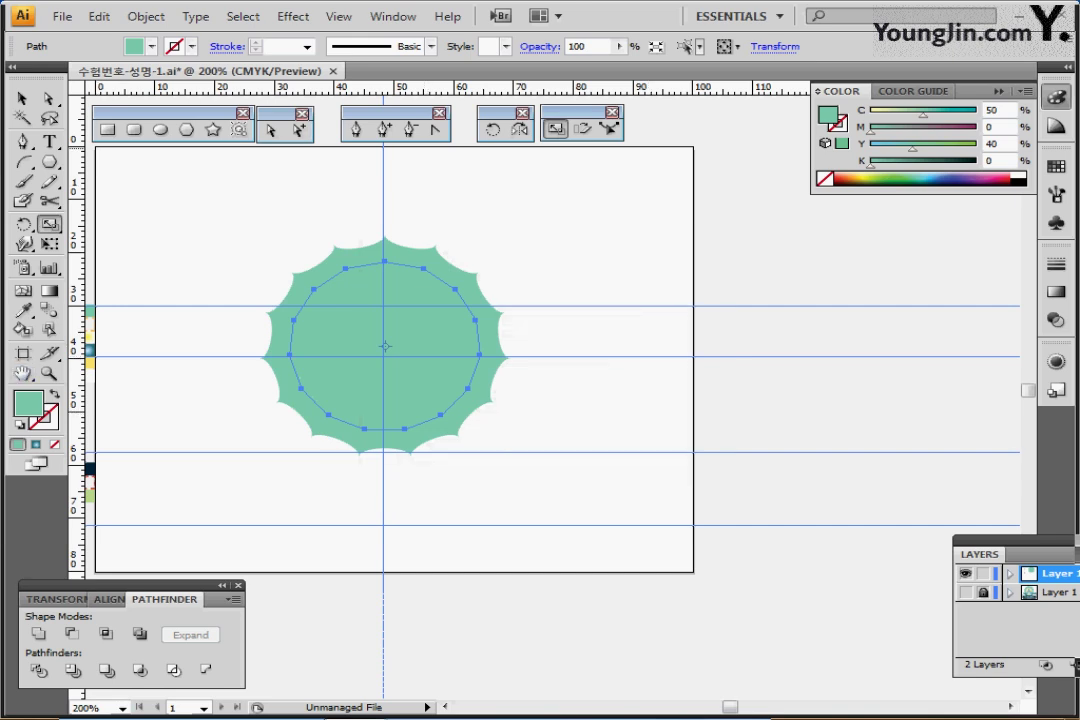
left_click(846, 176)
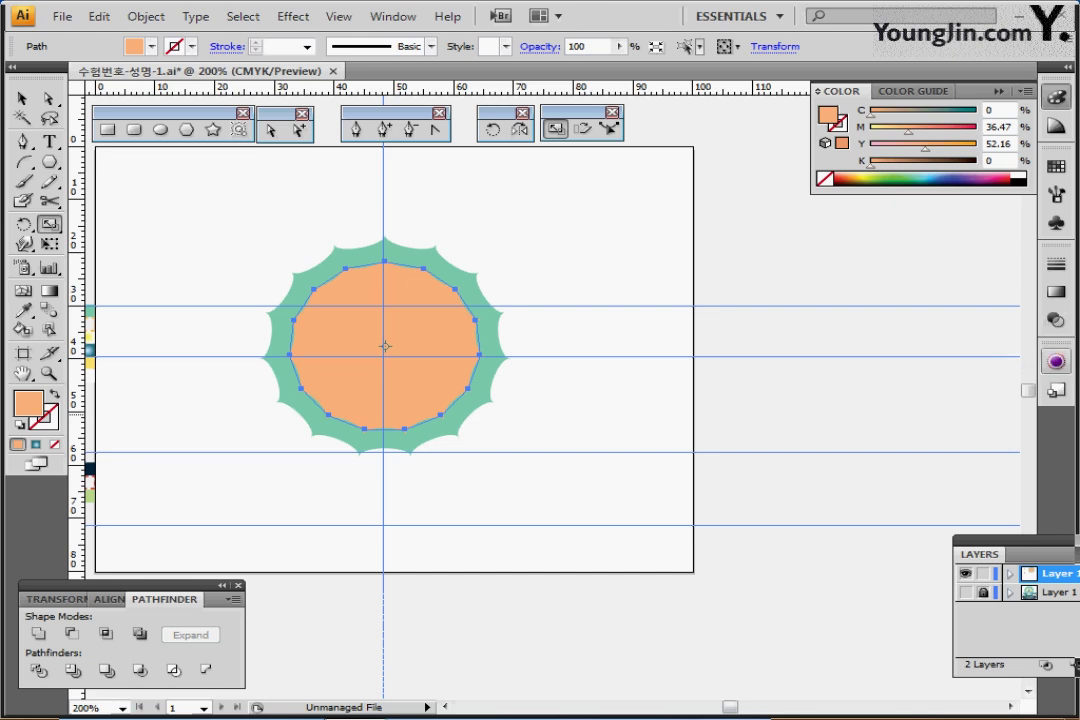
- Change the orange shape's Pucker & Bloat effect to 10%
left_click(1055, 361)
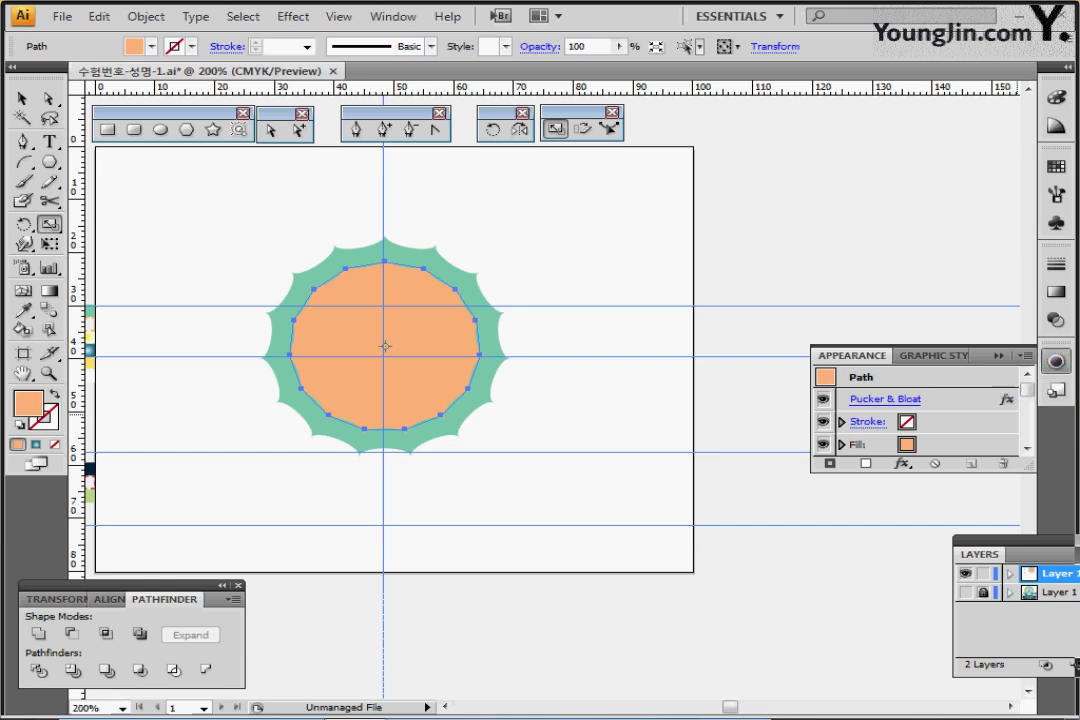
left_click(885, 399)
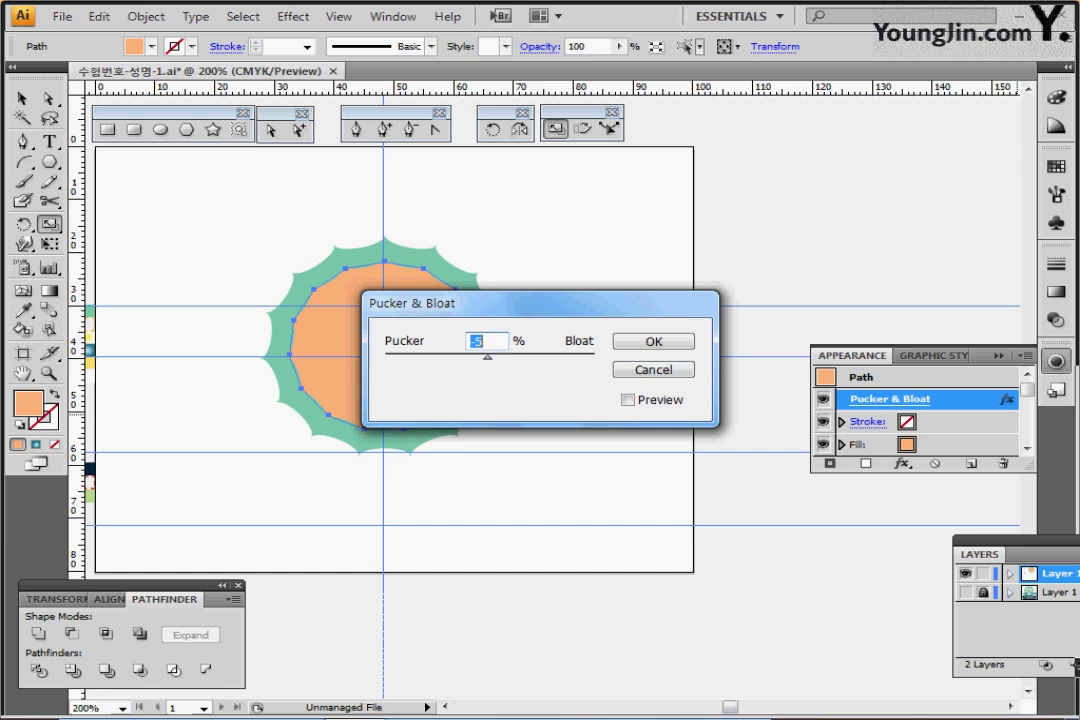
type("10")
key("Return")
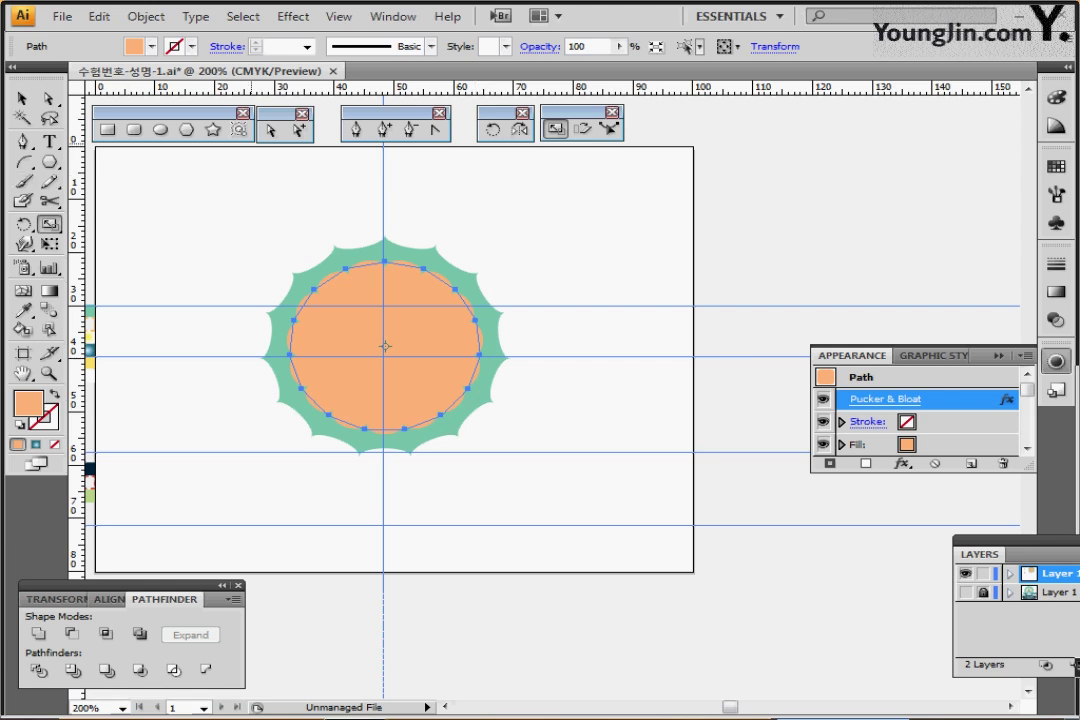
- Draw a 10-sided polygon with a 10 mm radius in the middle of the orange shape and fill it white
left_click(187, 130)
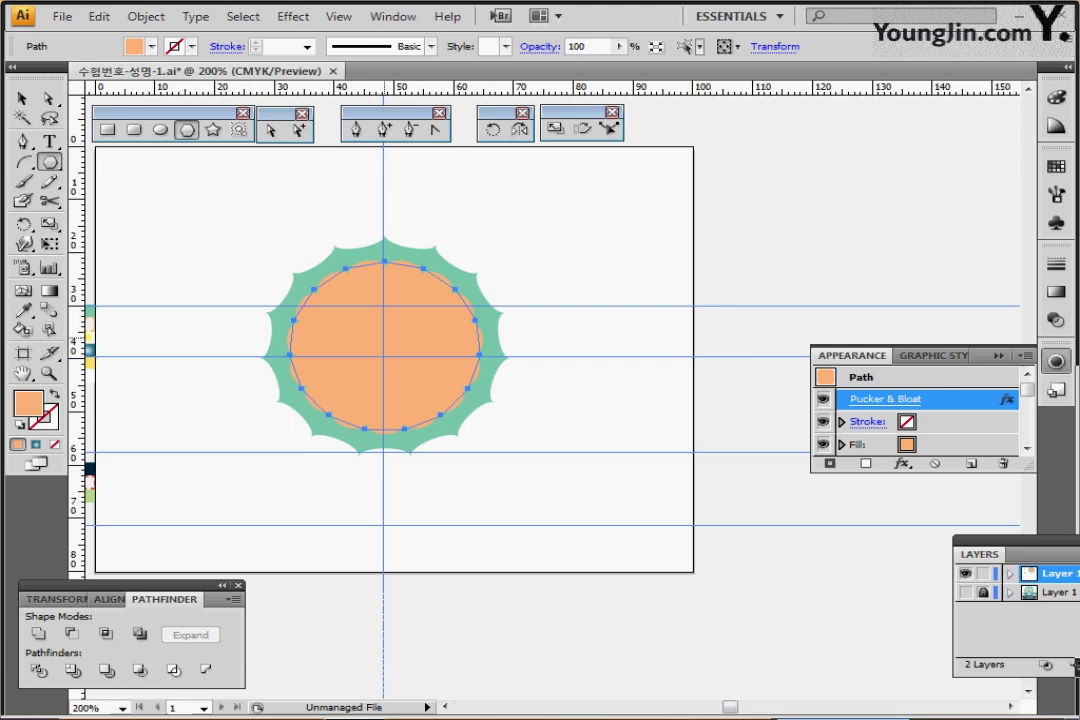
left_click(384, 356)
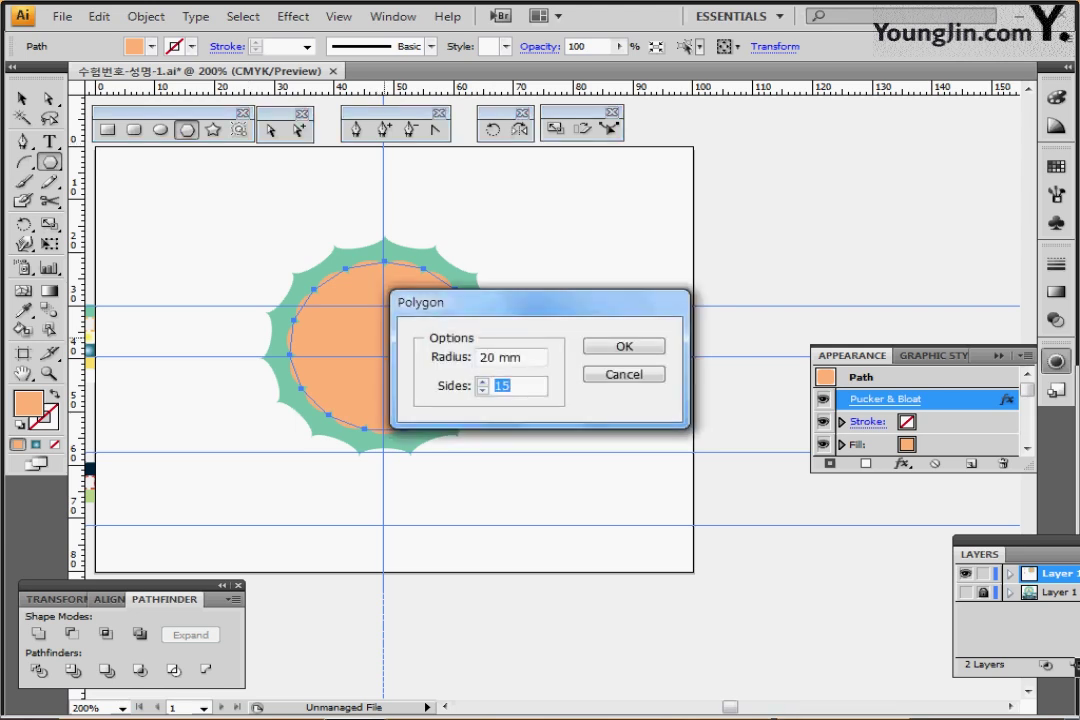
key("shift+Tab")
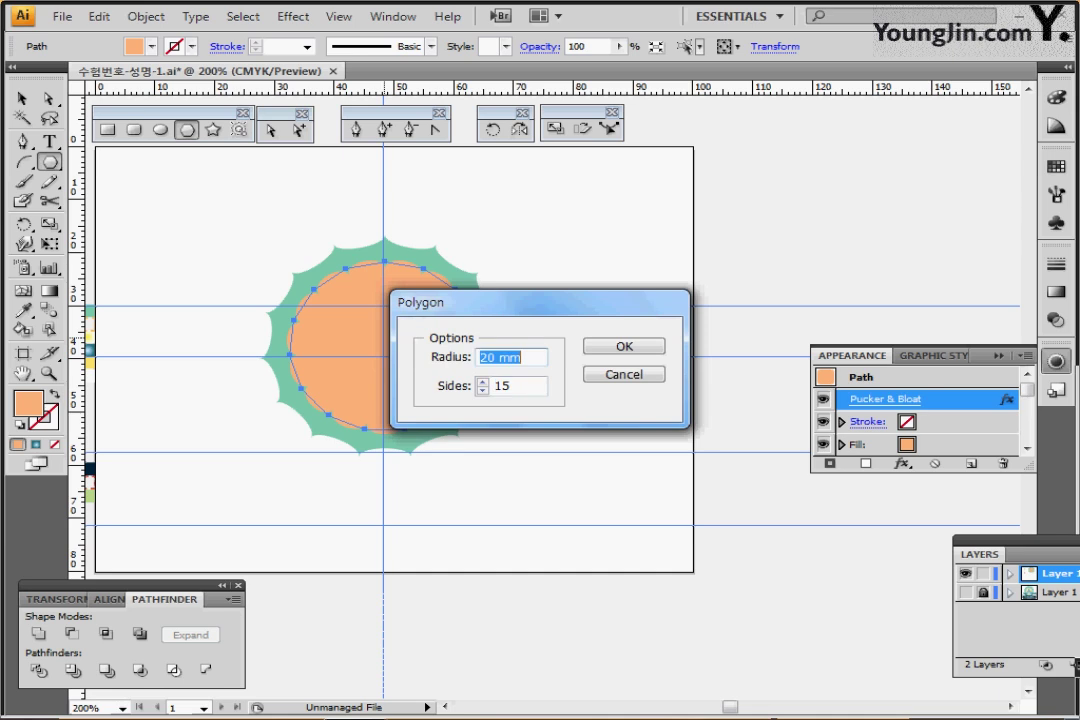
type("10")
key("Tab")
type("10")
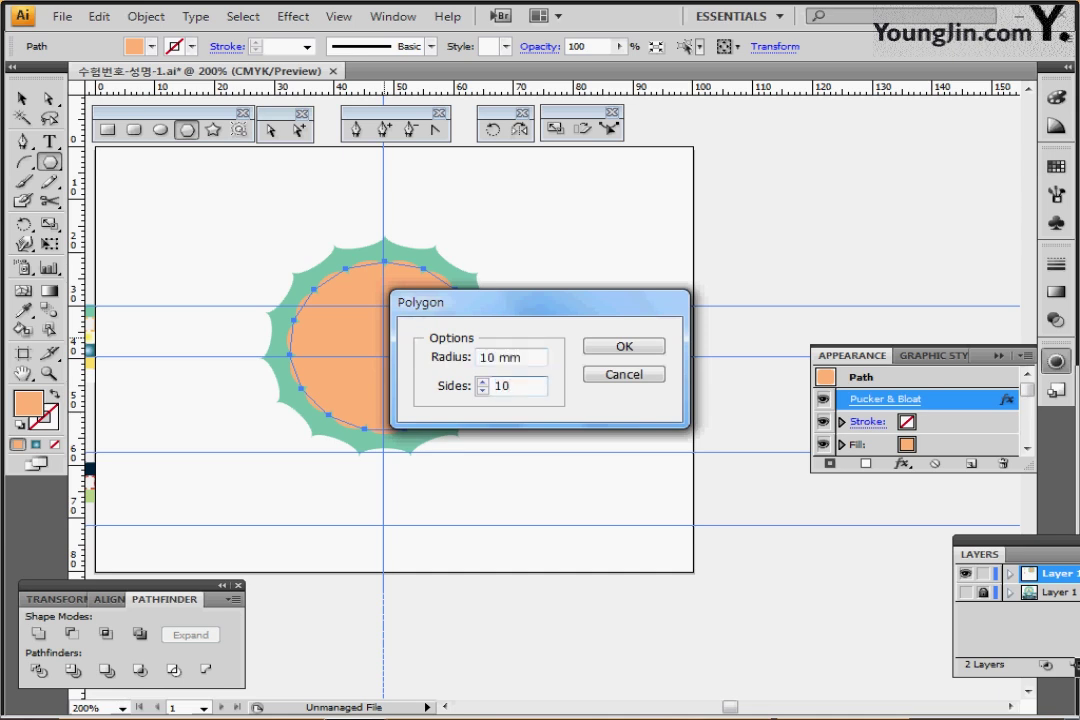
key("Return")
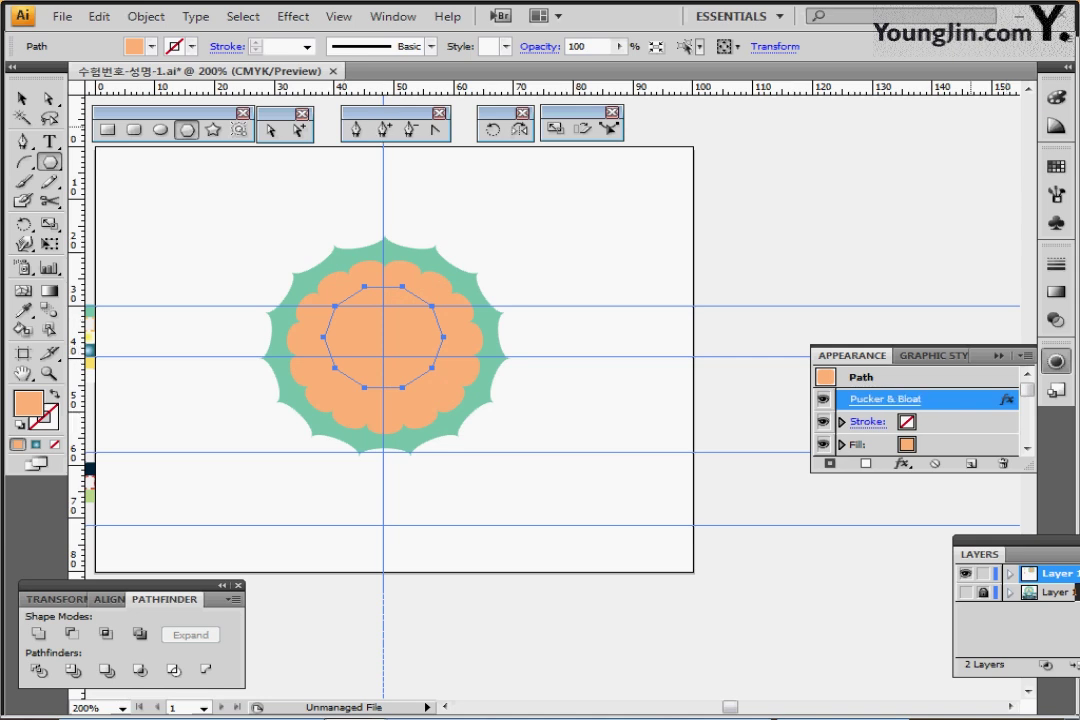
left_click(1055, 96)
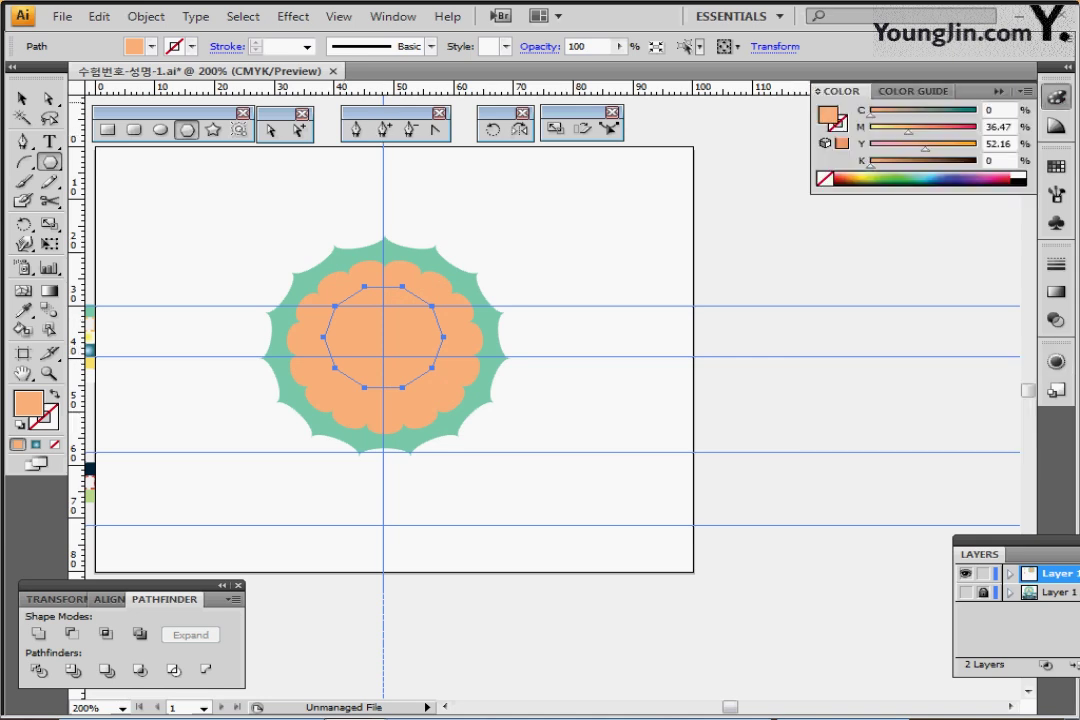
left_click(1018, 175)
- Set the white polygon's Pucker & Bloat effect to 20% so it forms rounded petals
left_click(1056, 320)
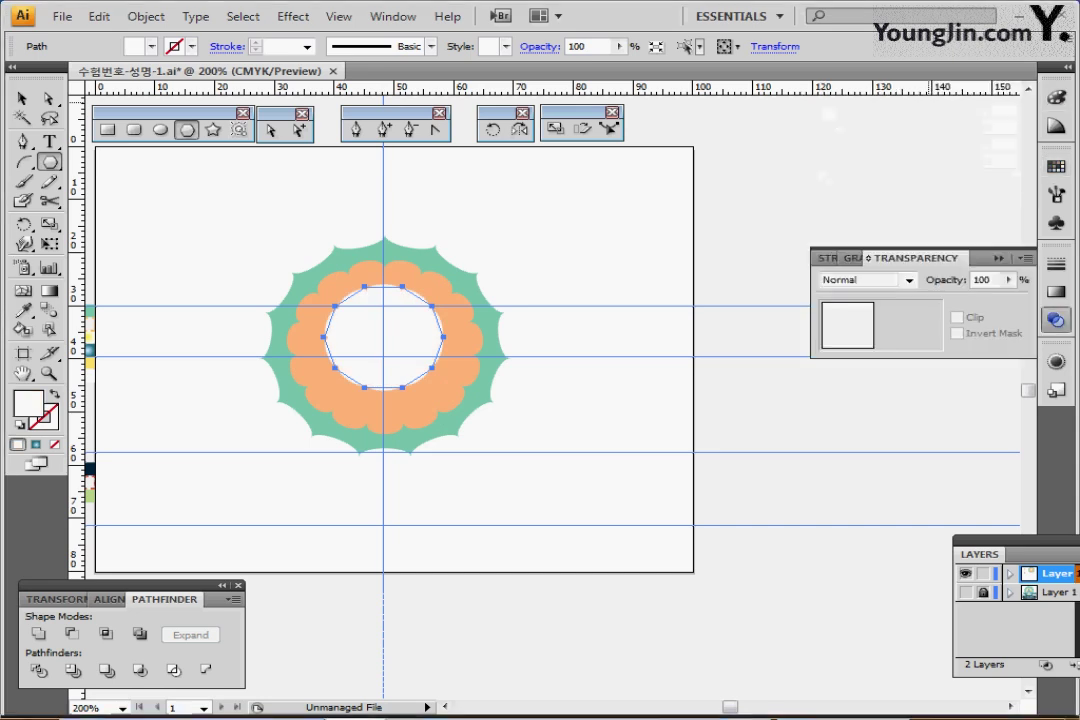
left_click(1056, 361)
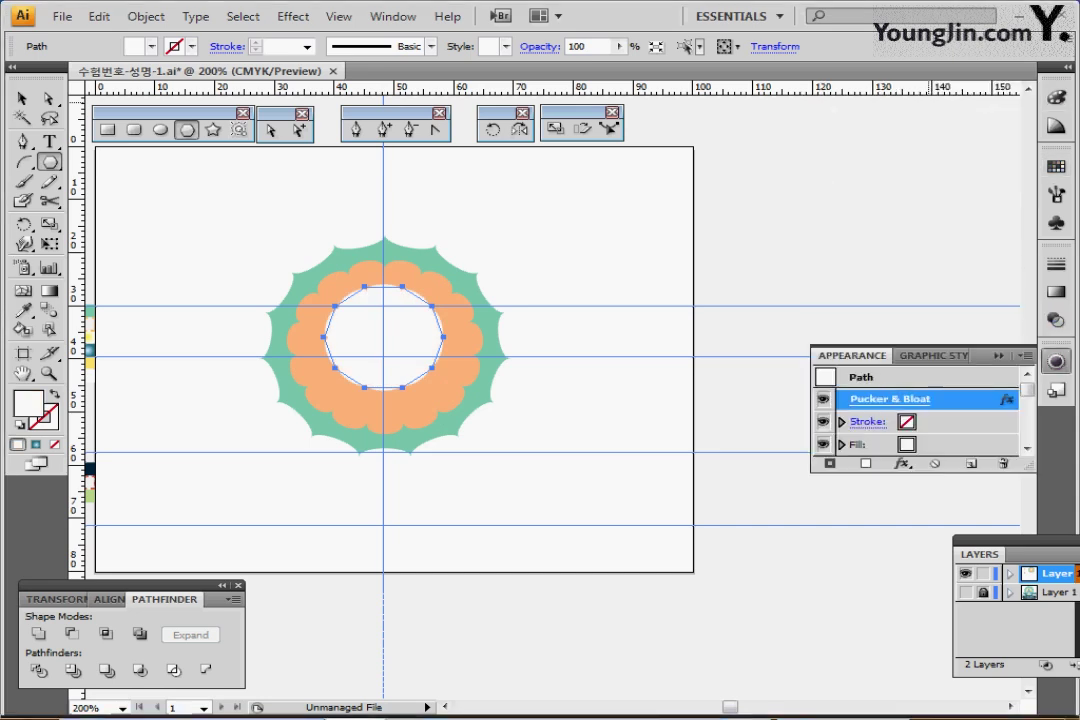
left_click(885, 400)
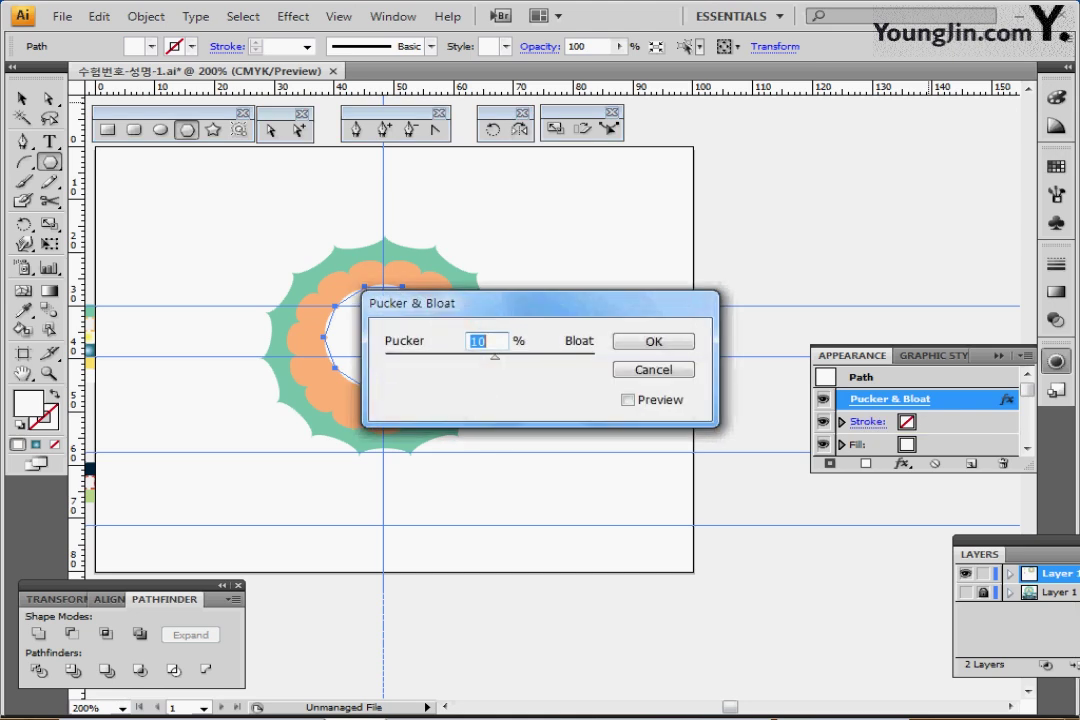
type("20")
key("Return")
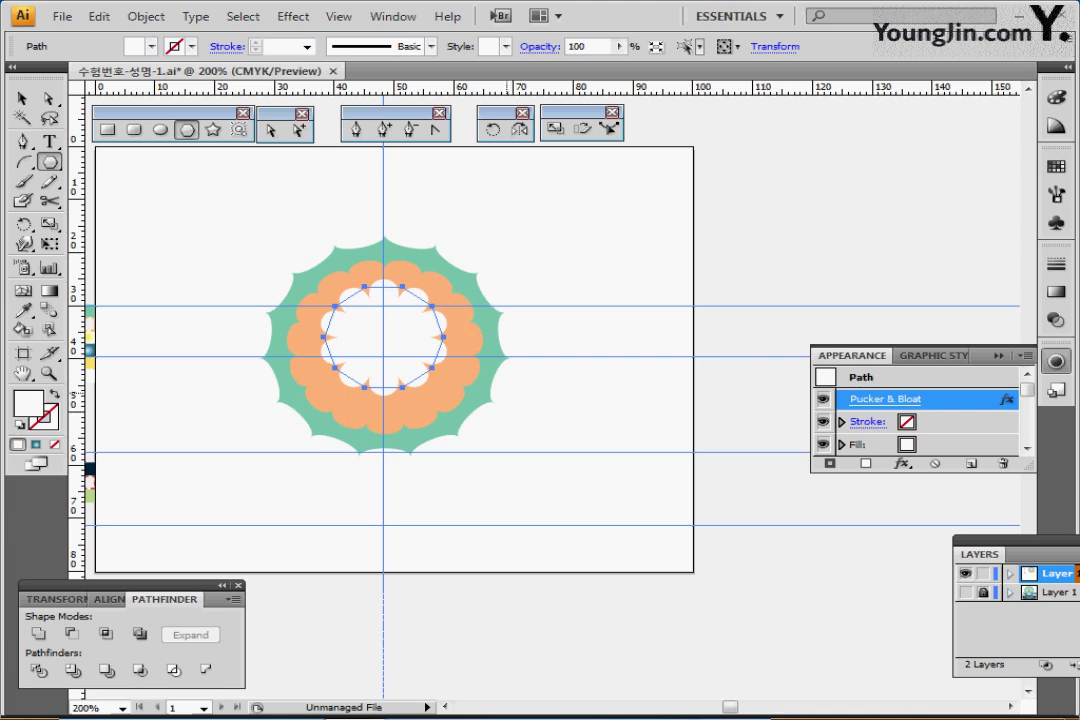
- Move the white flower down onto the lower guide crossing and give it a 1 pt black stroke
left_click_drag(364, 286, 365, 308)
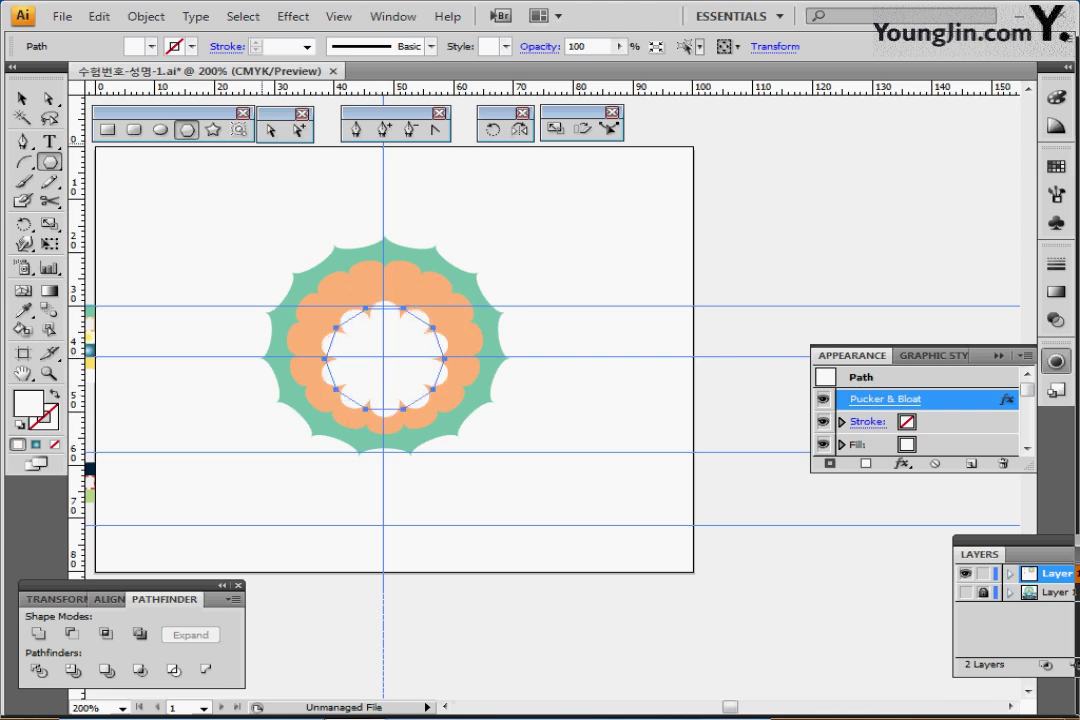
left_click(151, 47)
left_click(50, 64)
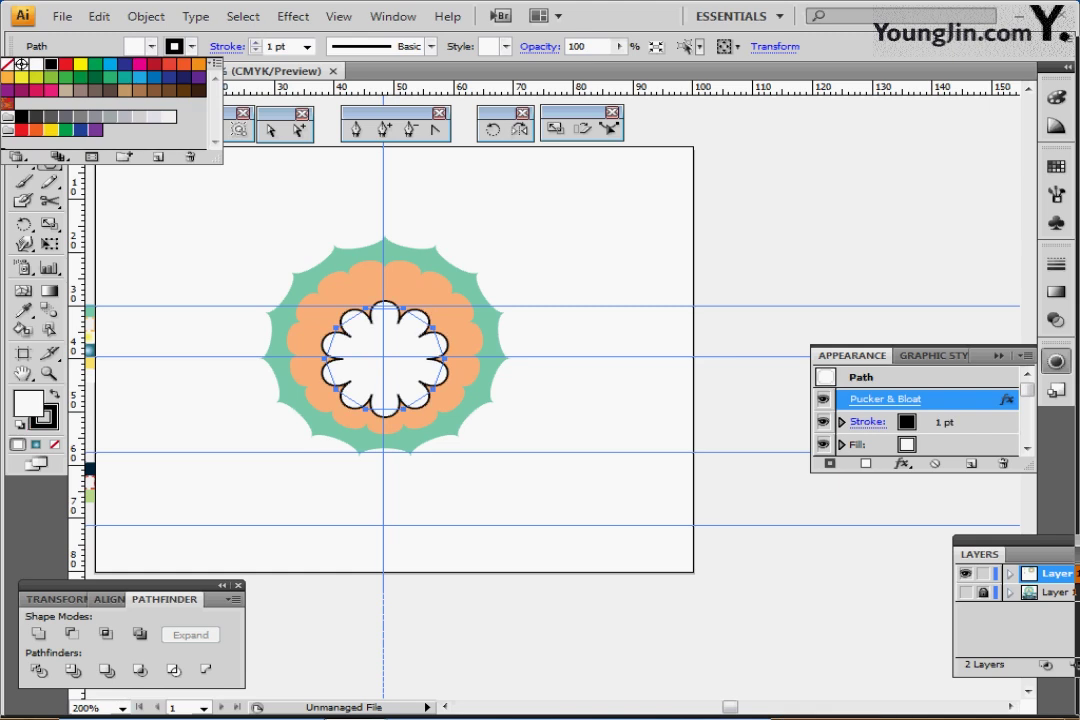
left_click(569, 283, "ctrl")
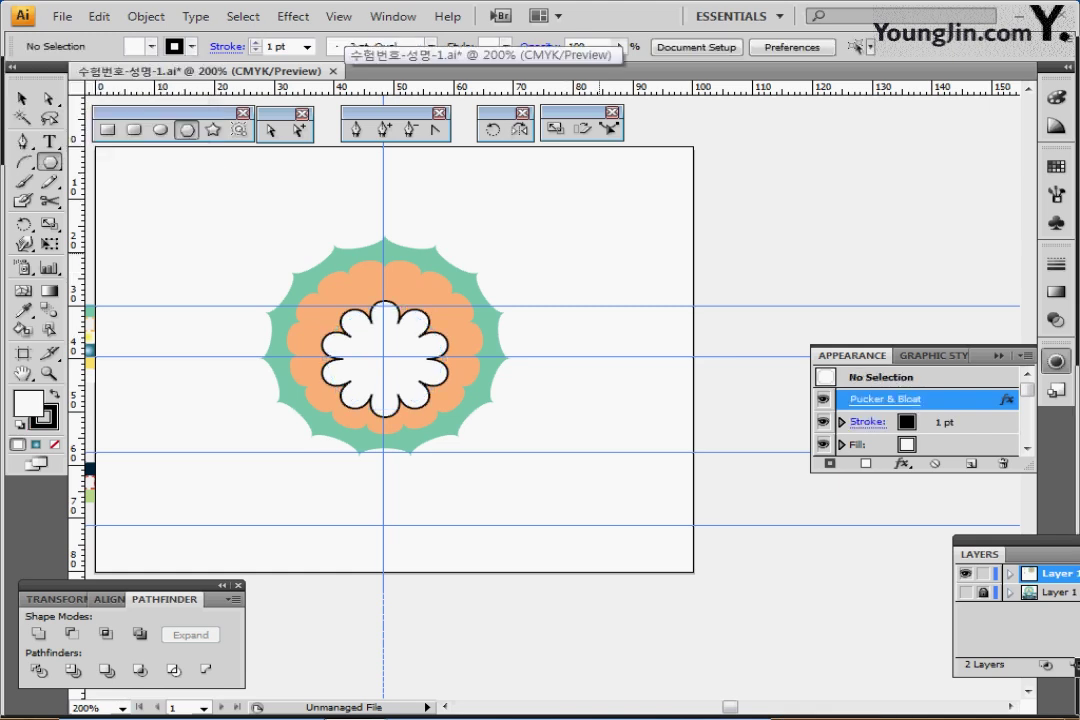
- Align the green, orange and white shapes to one another by their vertical centers
left_click(22, 98)
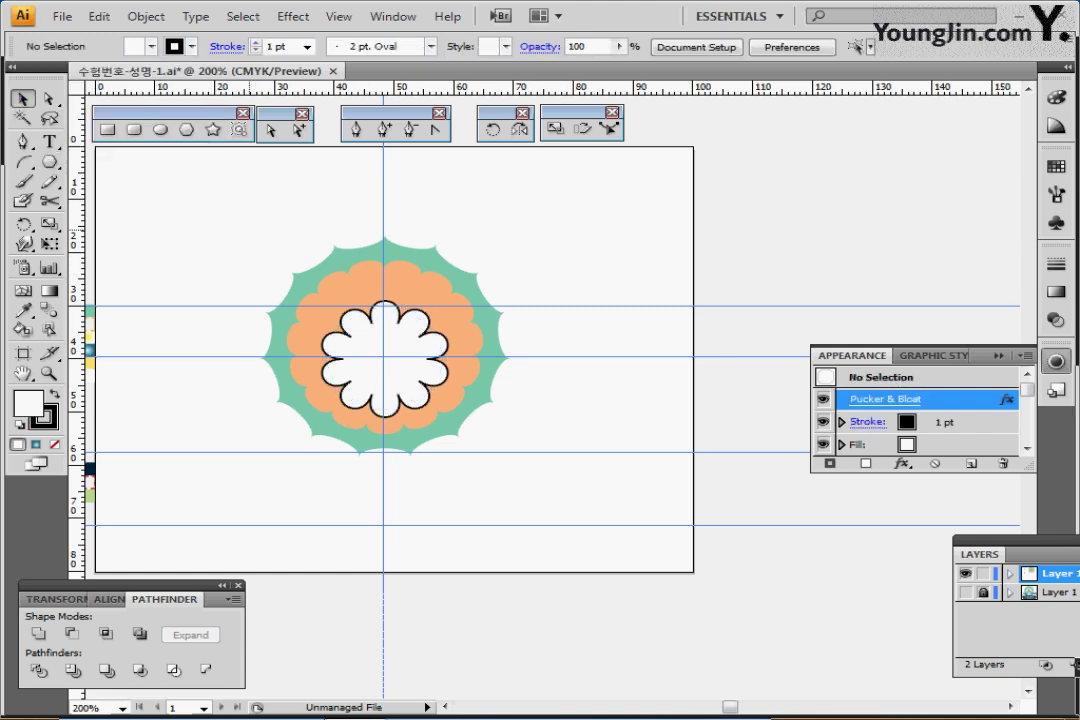
left_click_drag(249, 229, 460, 435)
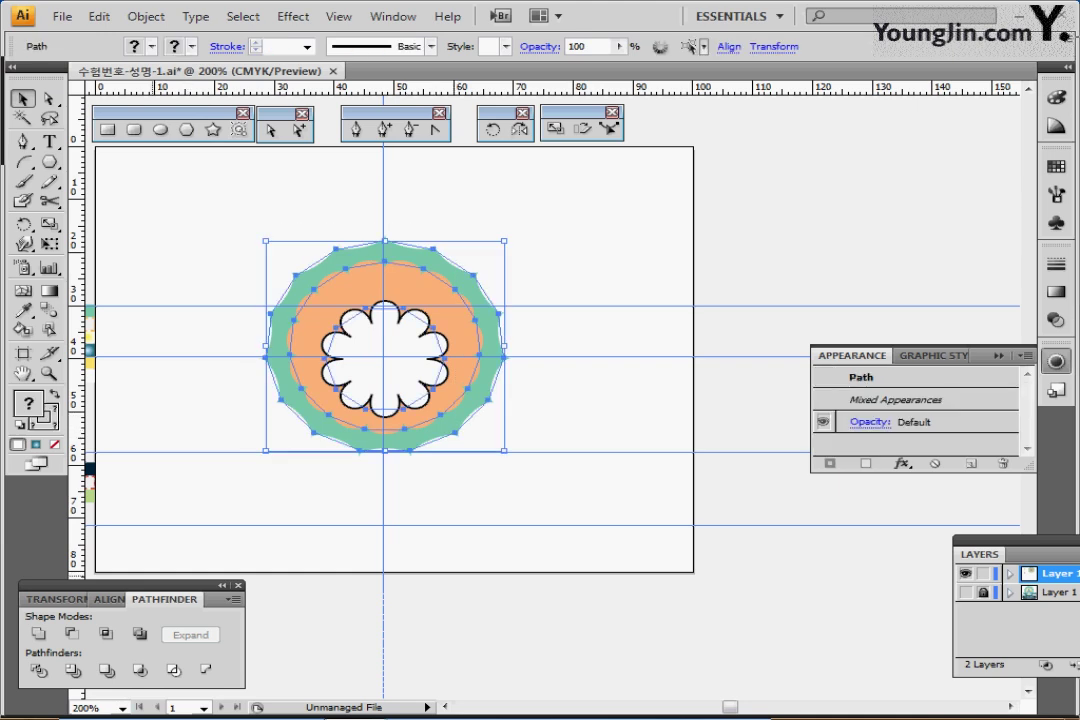
left_click_drag(130, 586, 223, 498)
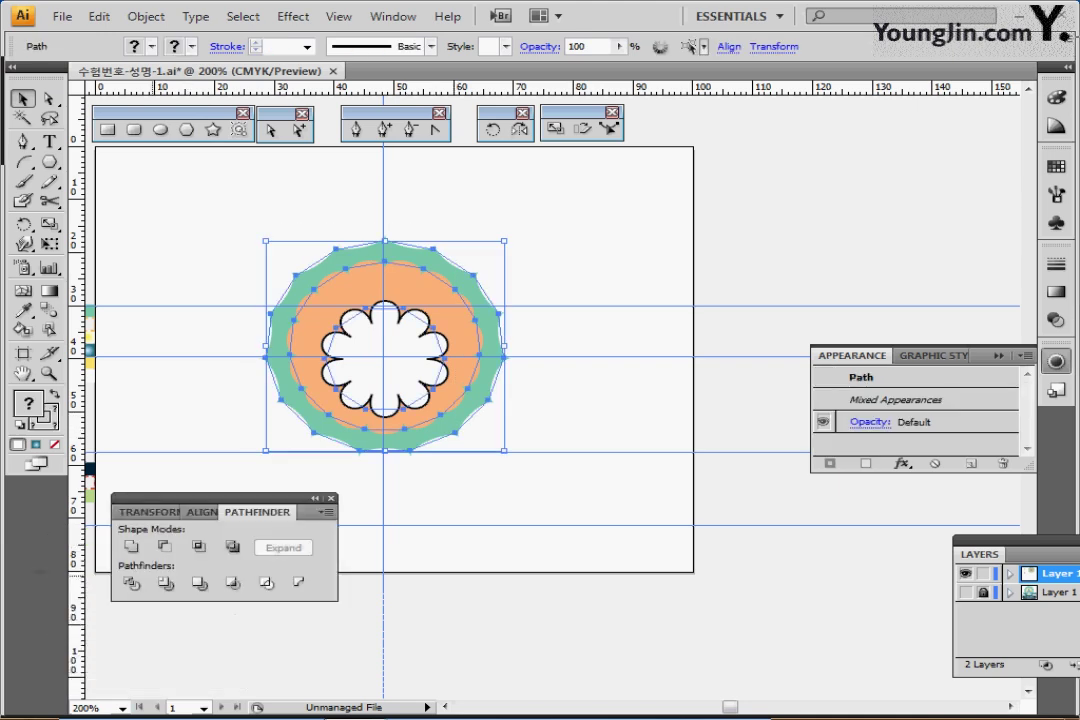
left_click(203, 511)
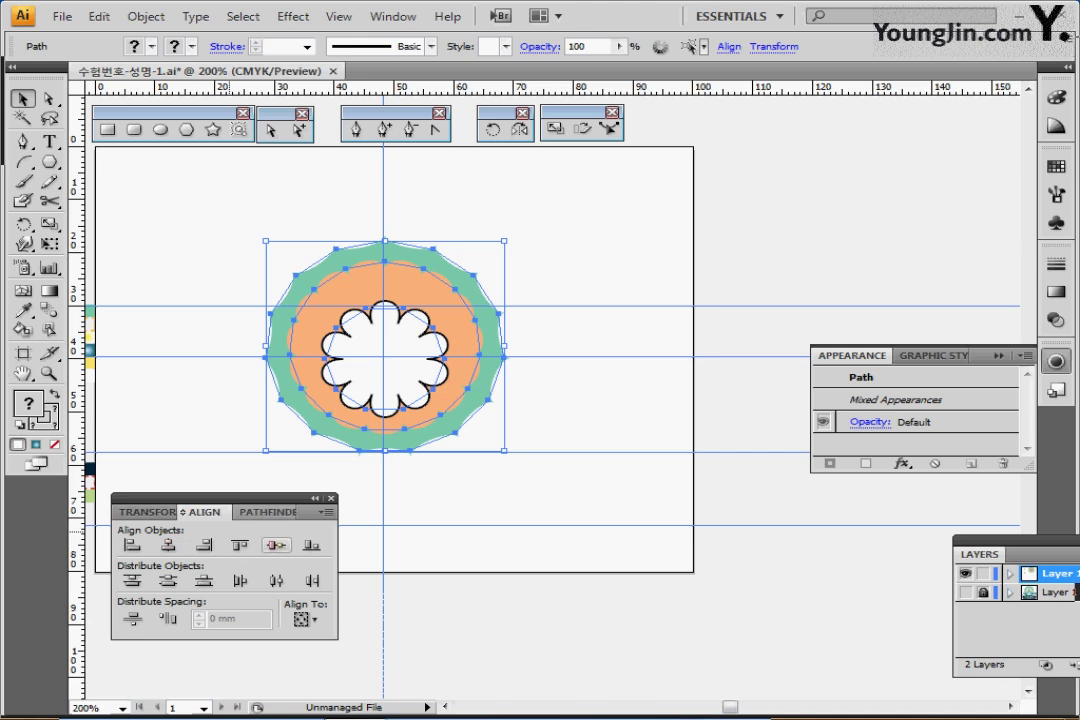
left_click(276, 545)
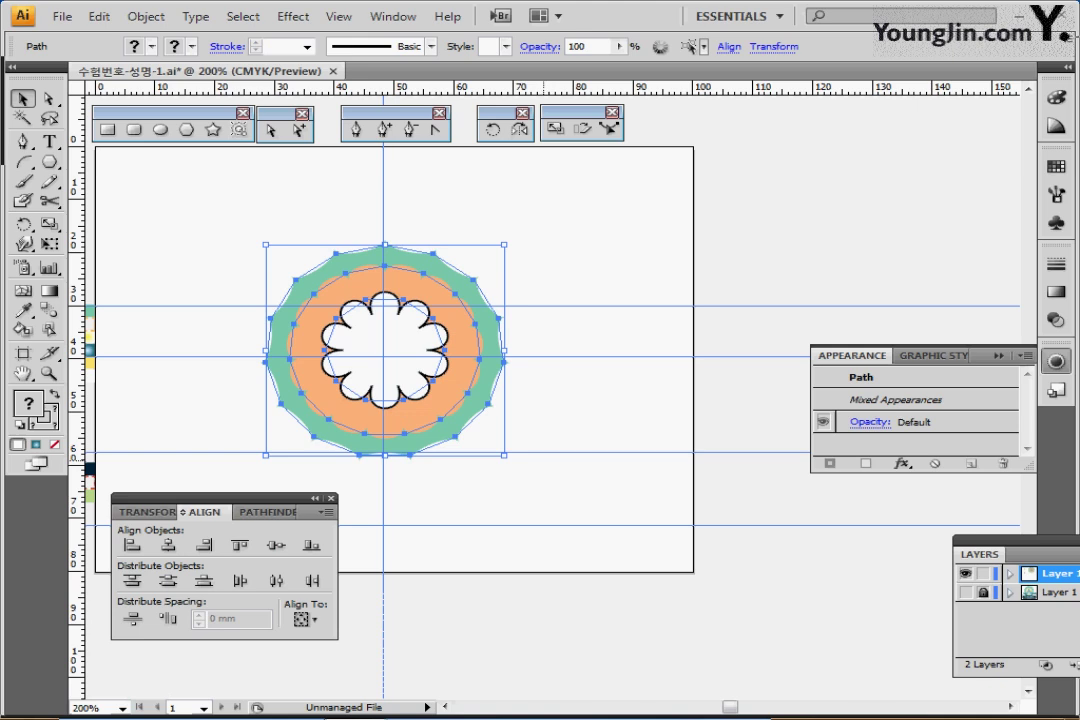
left_click(561, 298)
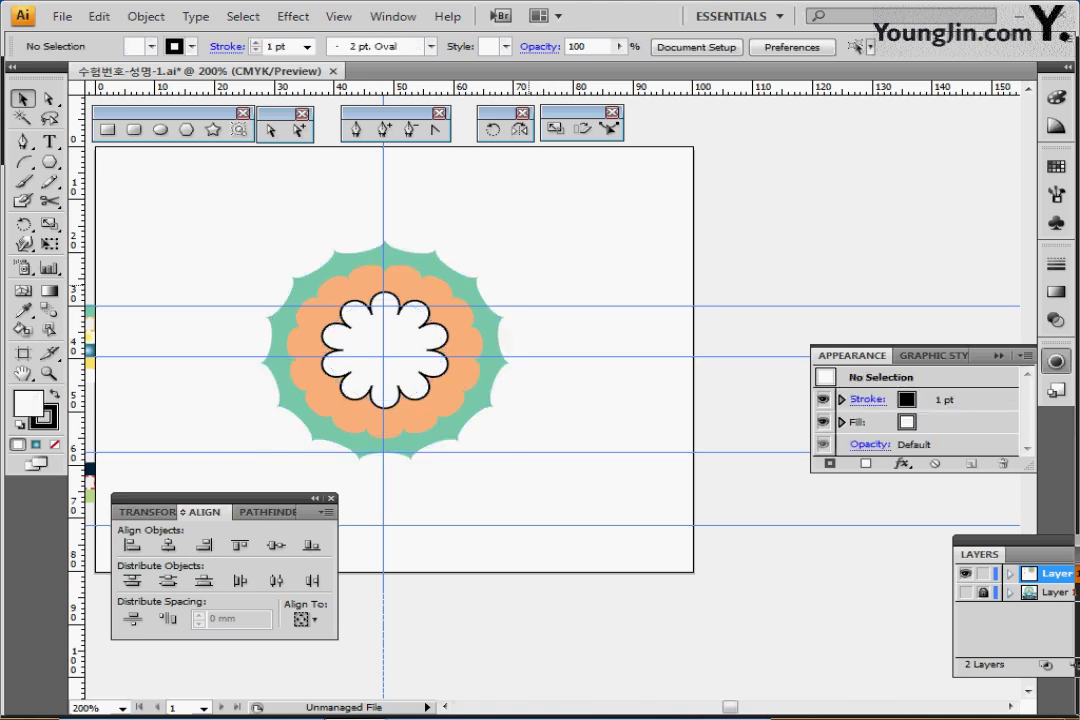
- Move the orange shape and the white flower together by 0 mm horizontally and -2 mm vertically
left_click(458, 312)
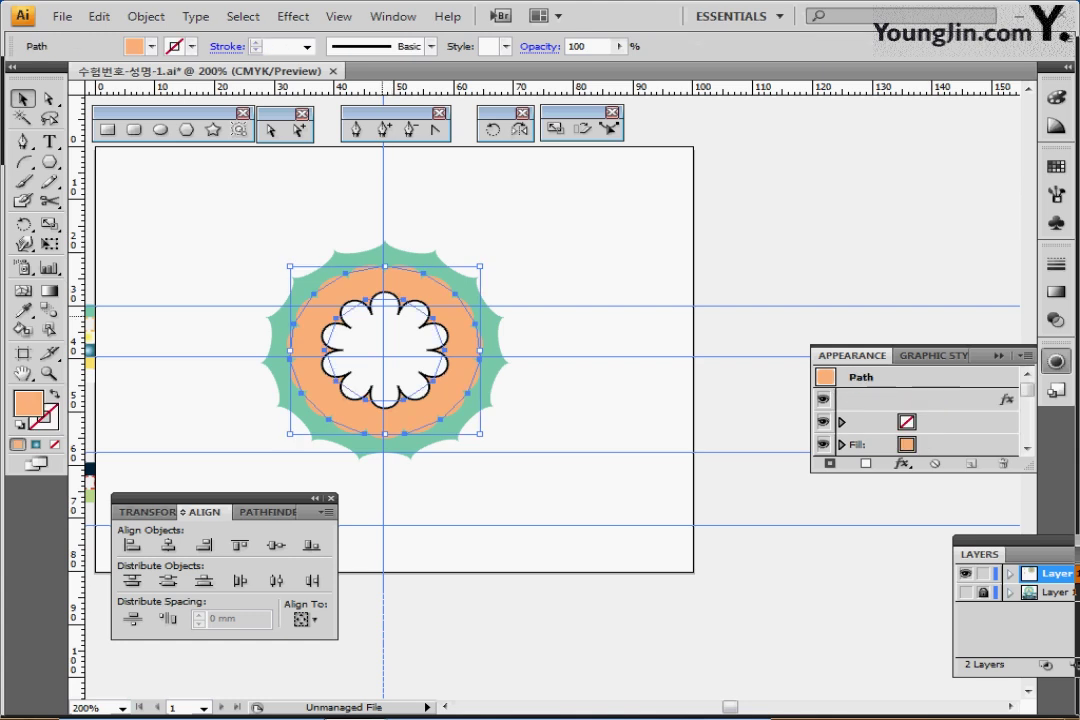
left_click(324, 340, "shift")
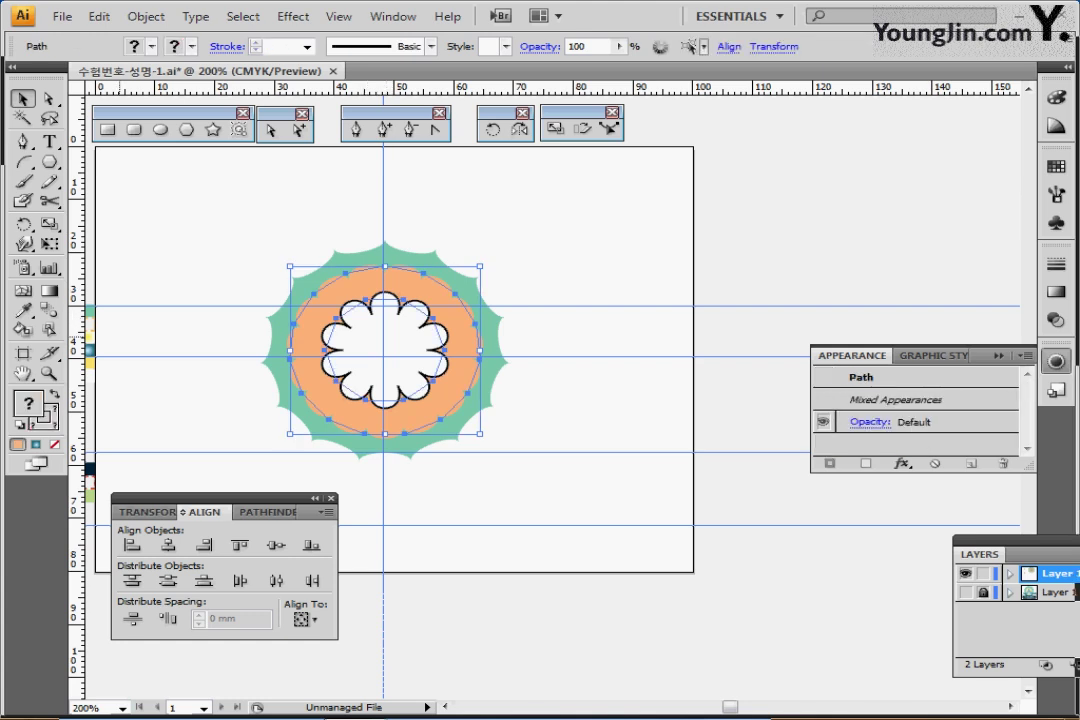
key("Return")
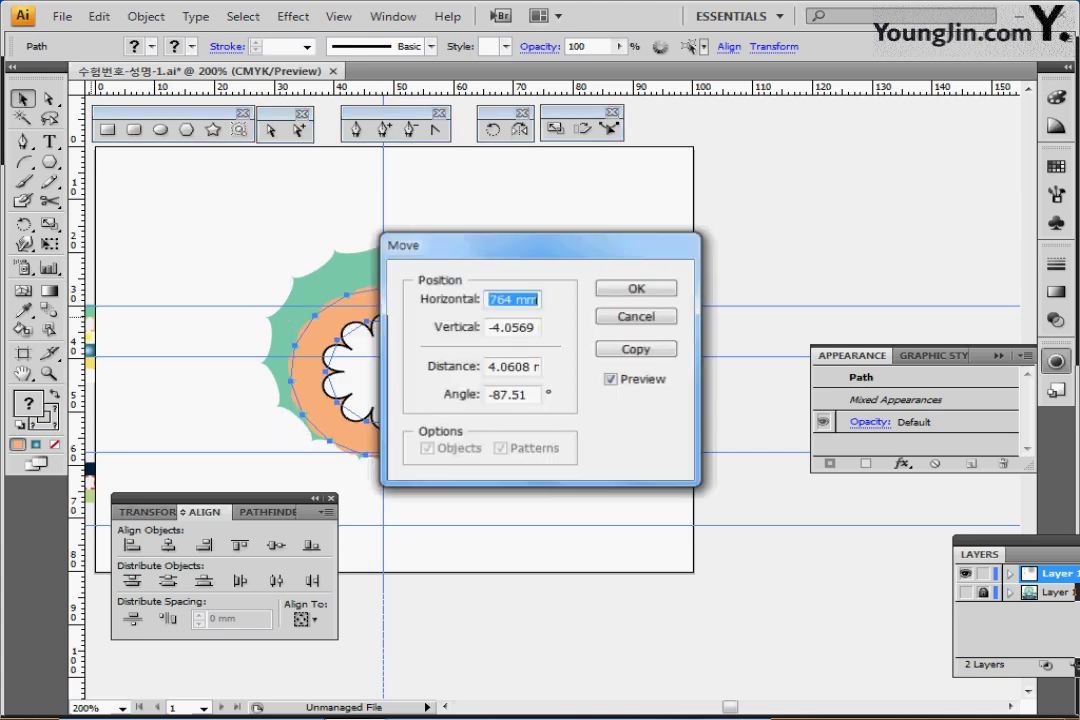
left_click_drag(478, 243, 619, 252)
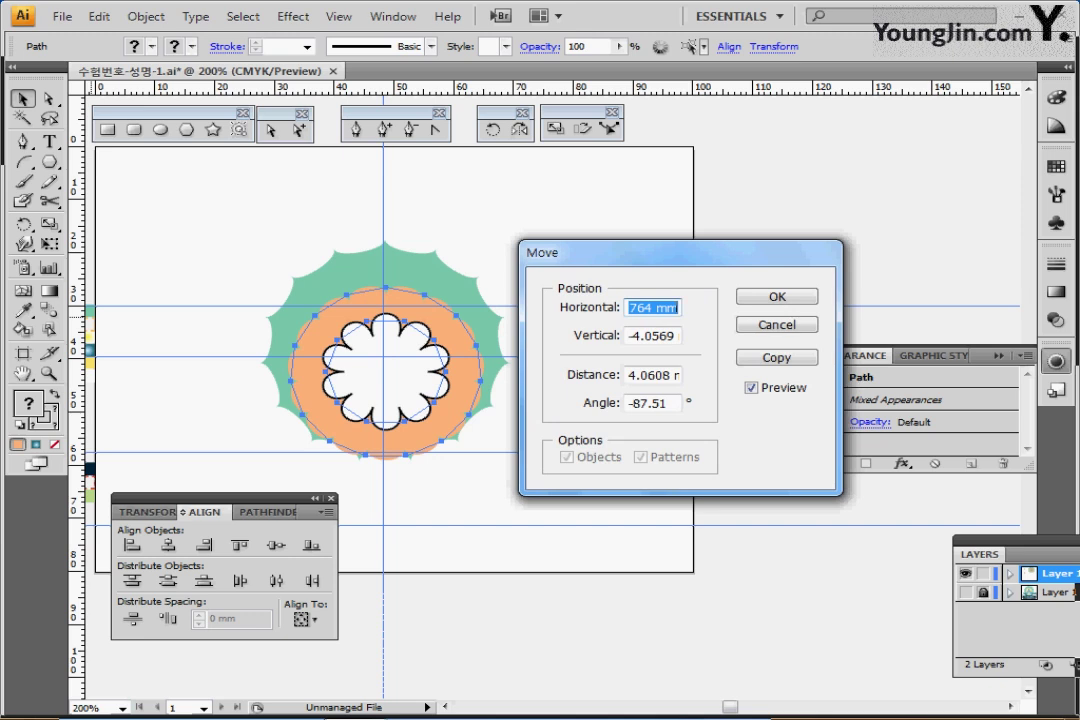
type("0")
key("Tab")
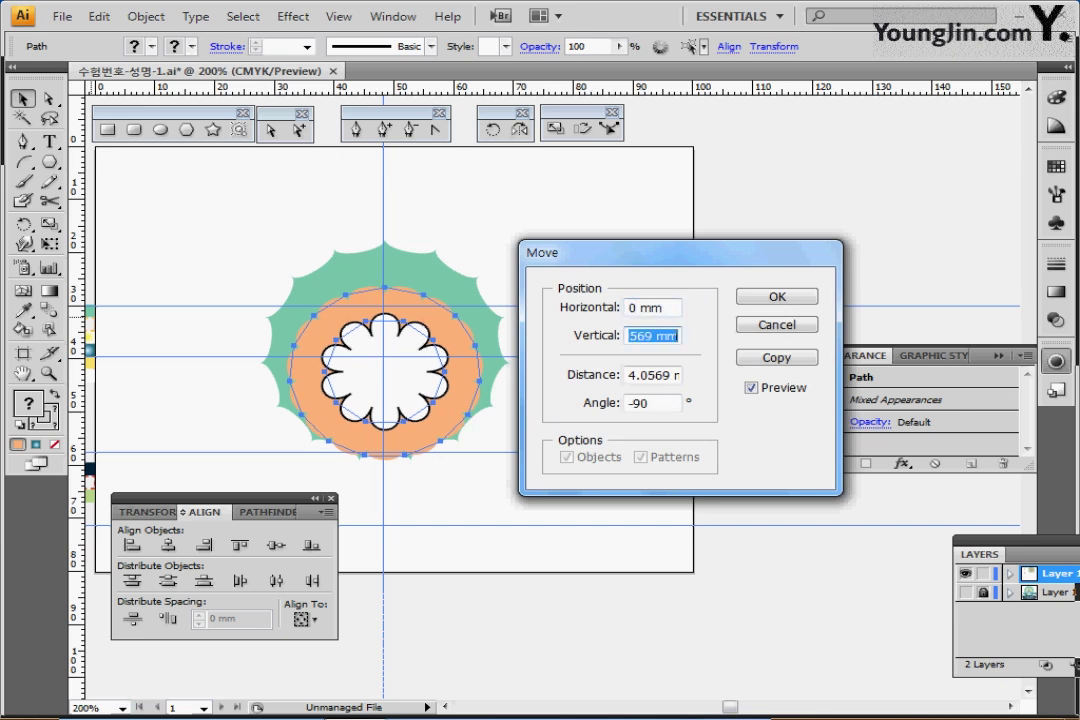
type("-2")
key("Return")
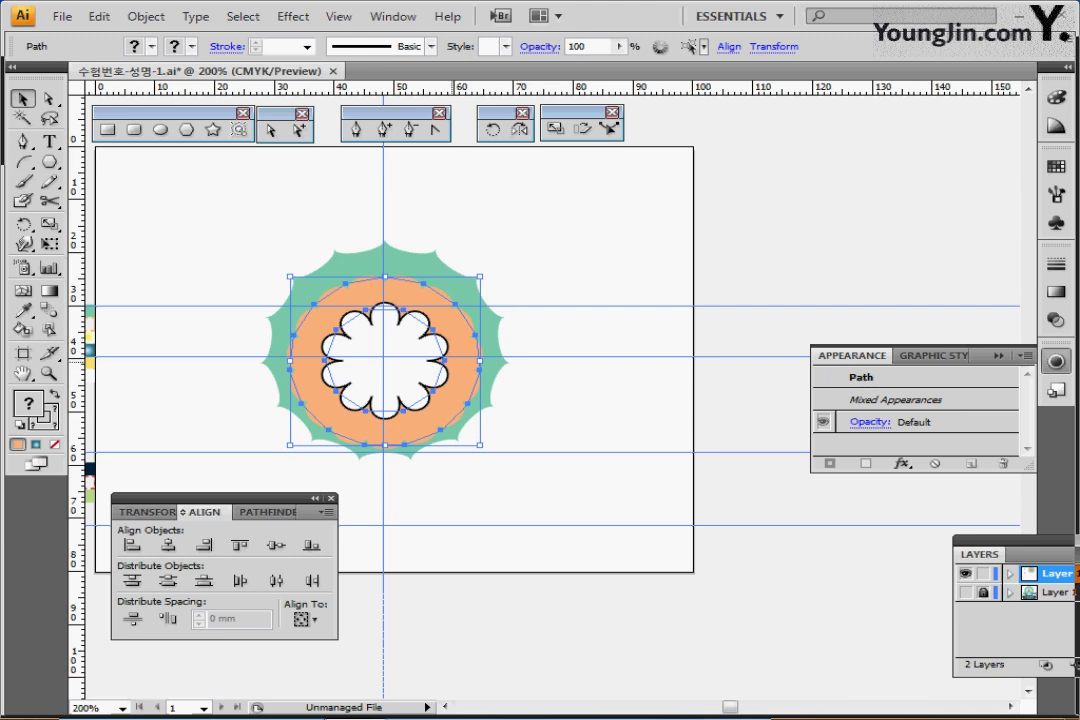
- Expand the appearance of the green, orange and white shapes into editable paths
key("ctrl+shift+b")
left_click_drag(287, 201, 419, 374)
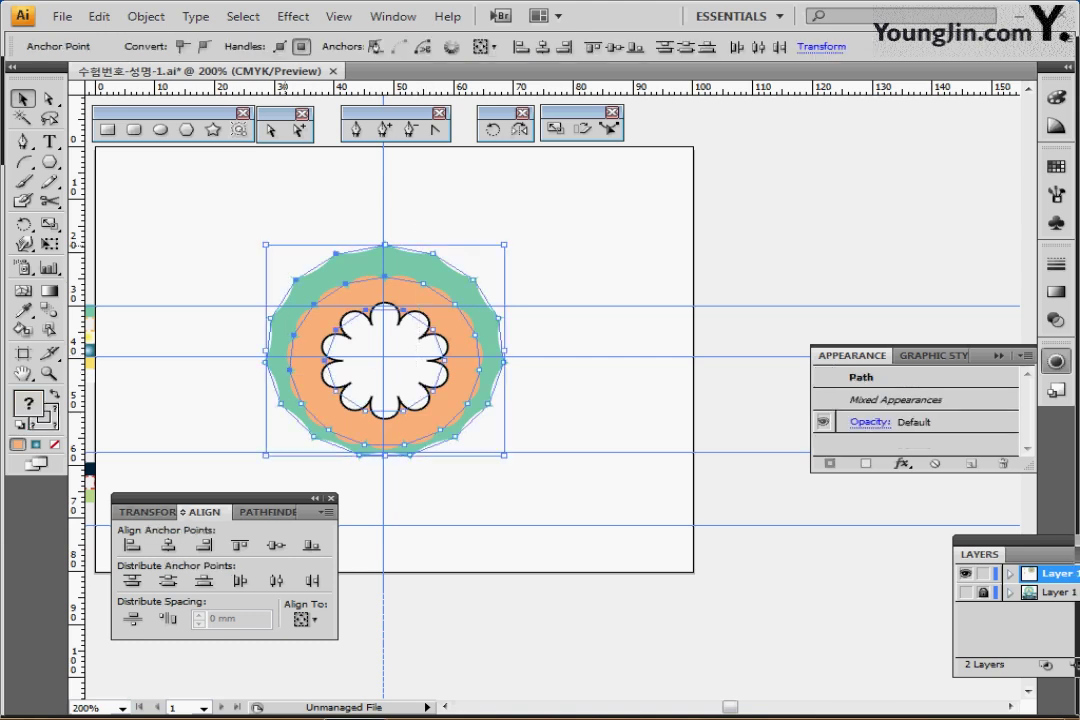
left_click_drag(280, 229, 380, 347)
left_click(146, 16)
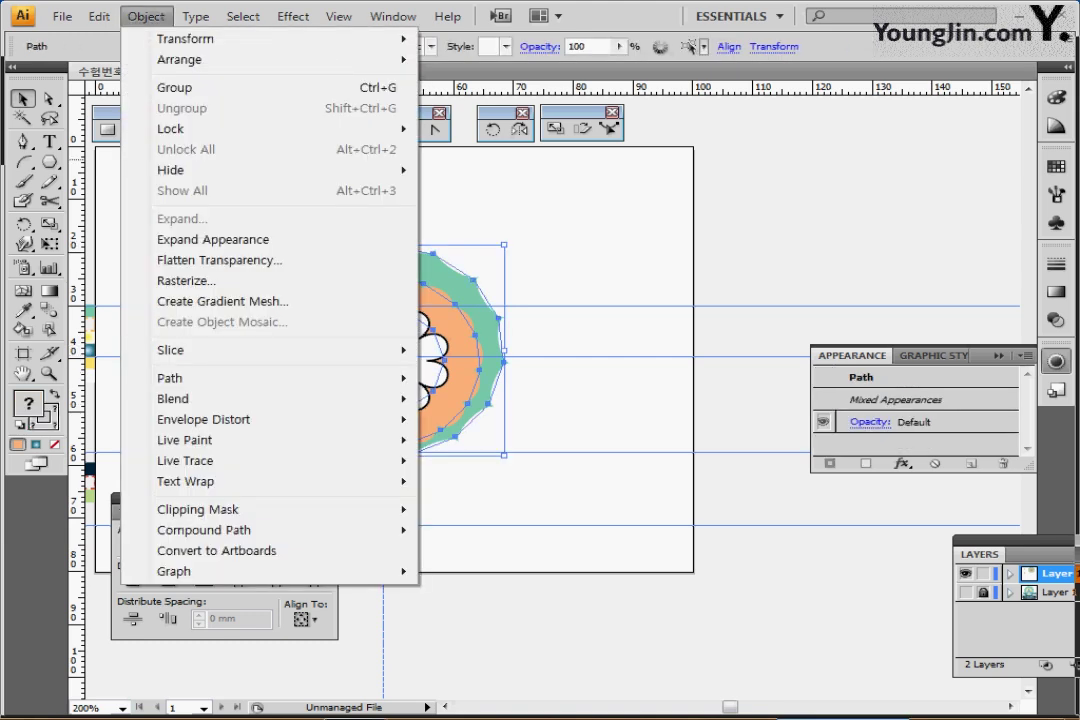
left_click(210, 239)
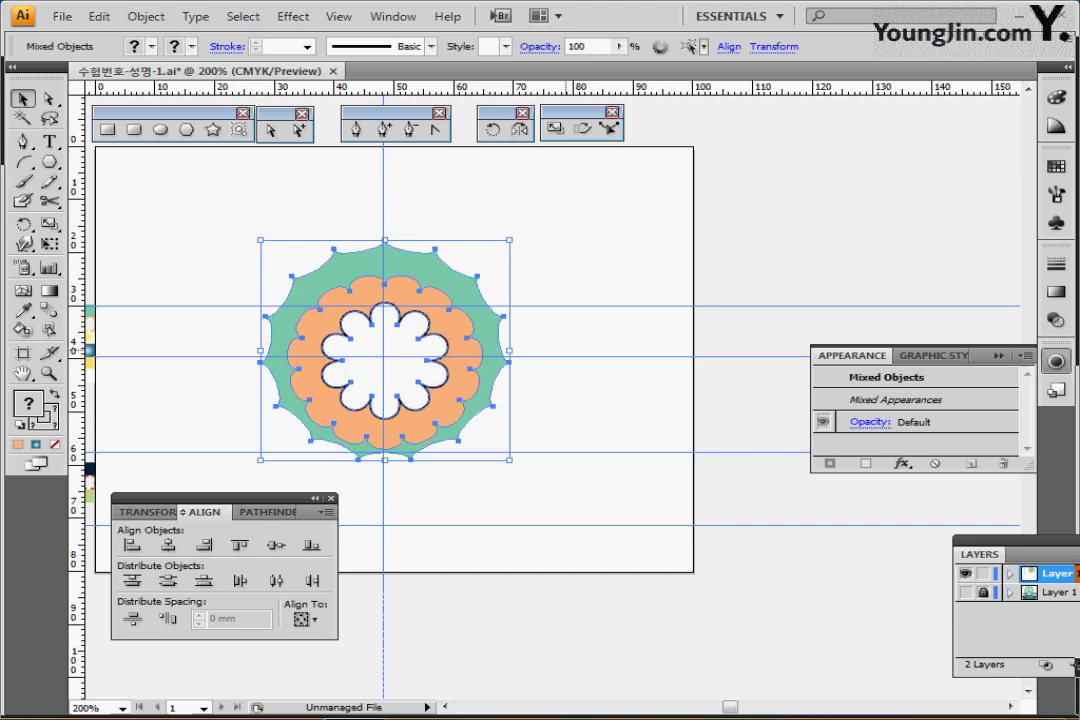
left_click(567, 259)
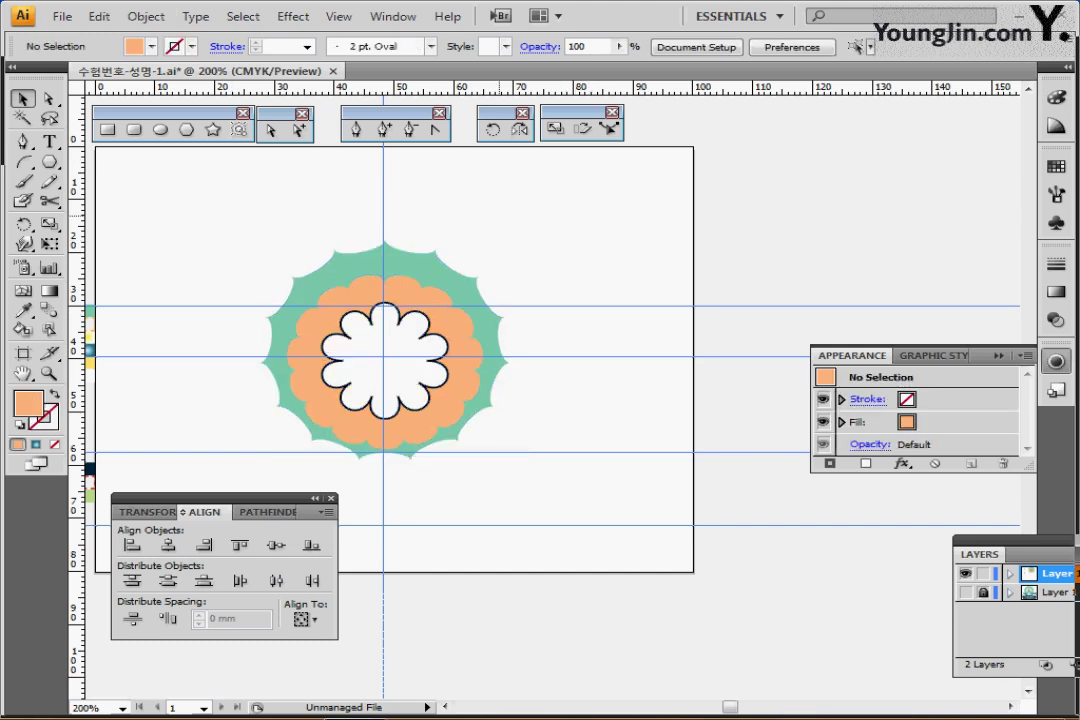
- Cut the orange shape out of the green shape with the Minus Front shape mode
left_click_drag(457, 214, 391, 284)
left_click_drag(457, 284, 460, 290)
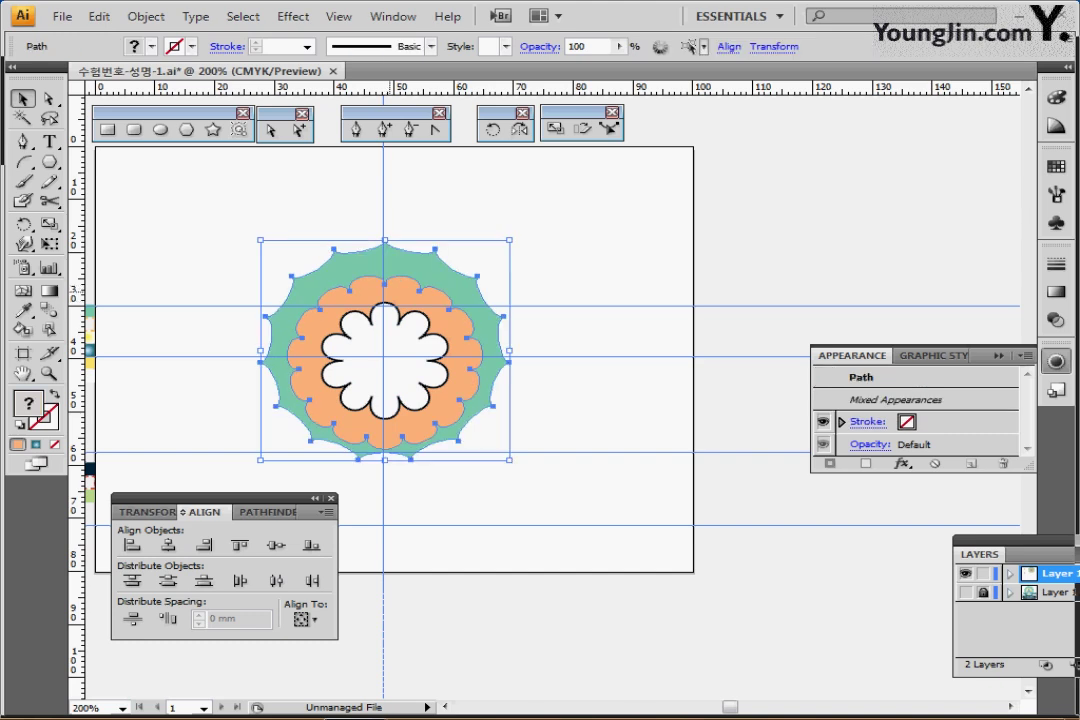
left_click(266, 512)
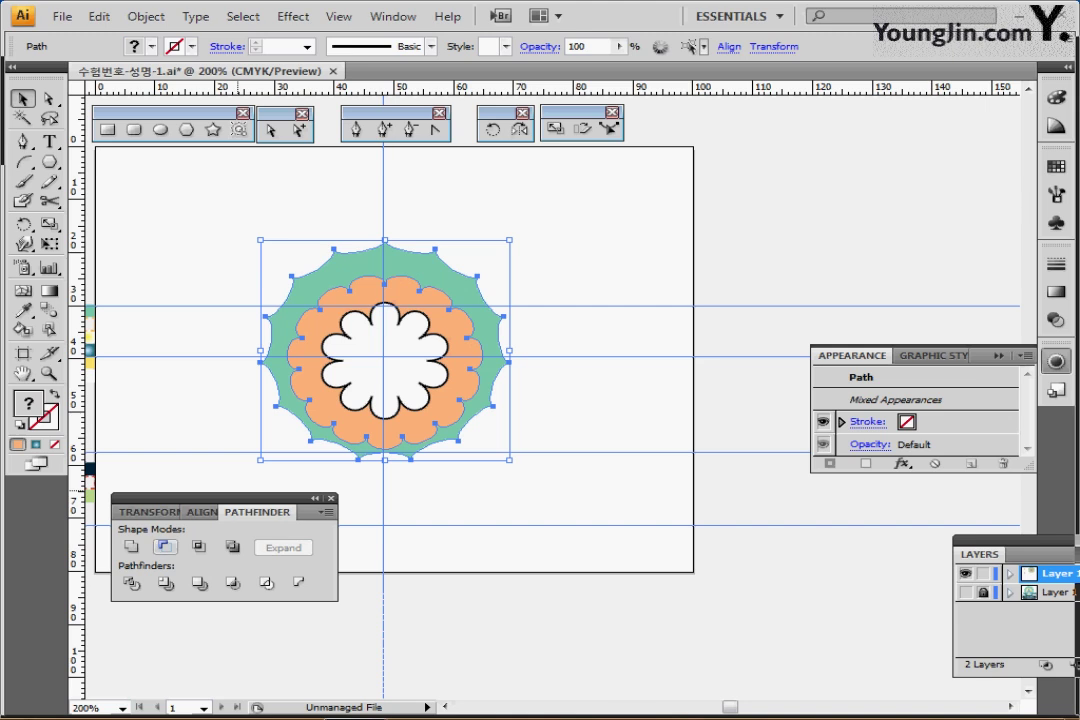
left_click(165, 547)
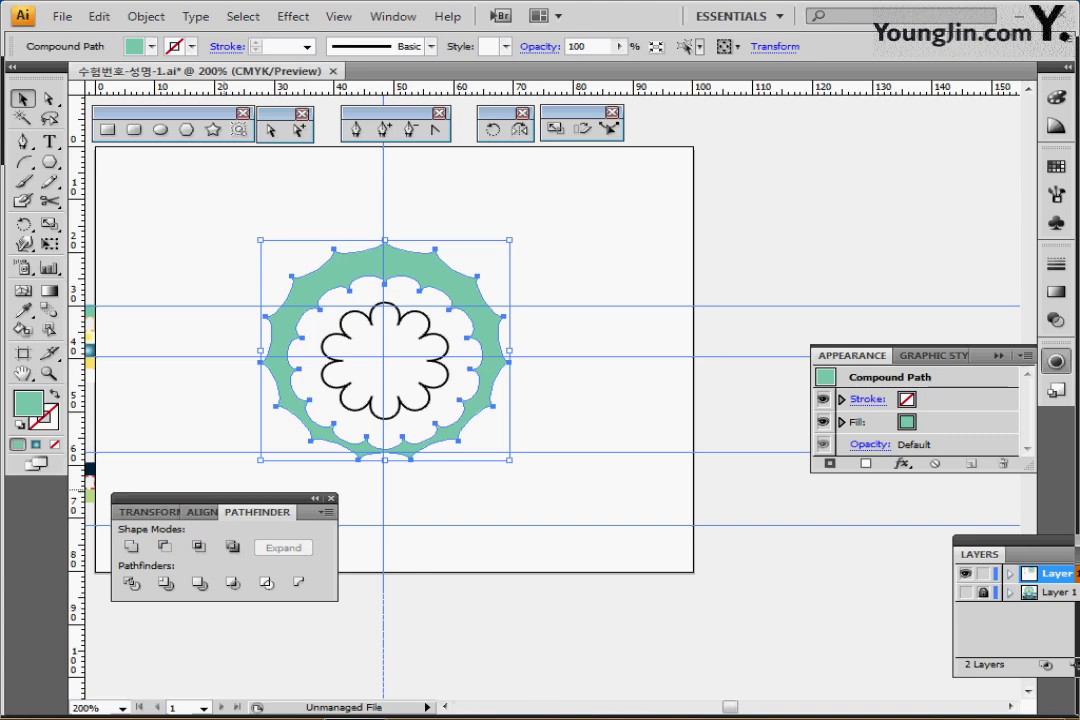
- Isolate the inner flower group and fill its white path with the yellow radial gradient sampled from the reference artwork beside the artboard
left_click(364, 317)
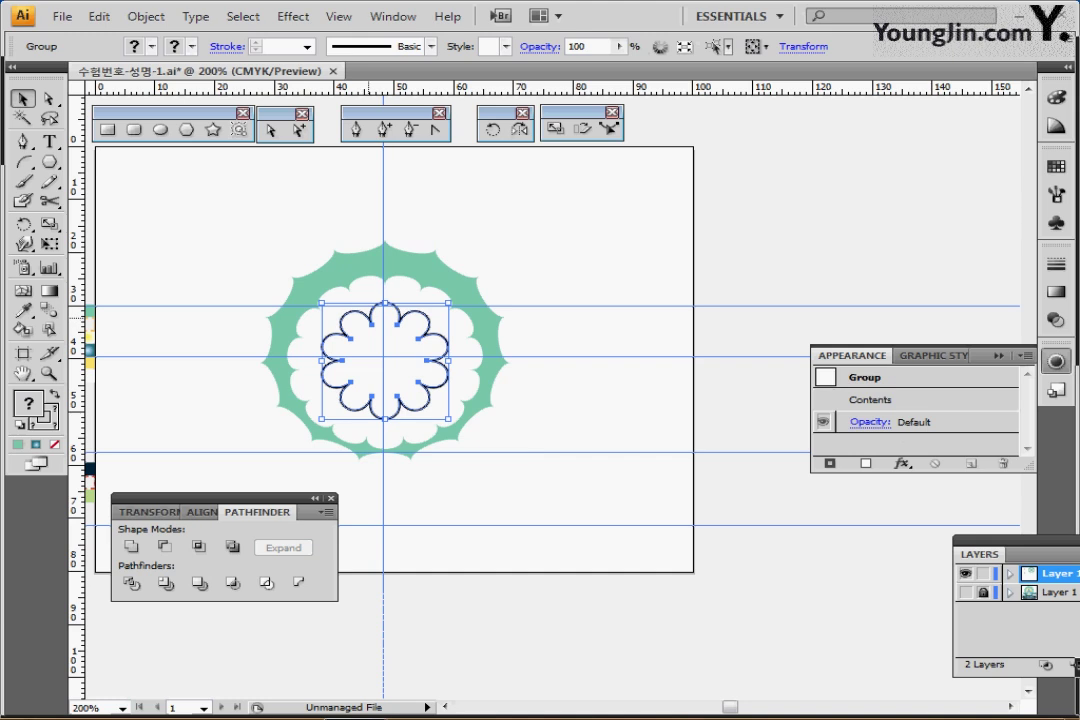
double_click(368, 318)
left_click(379, 346)
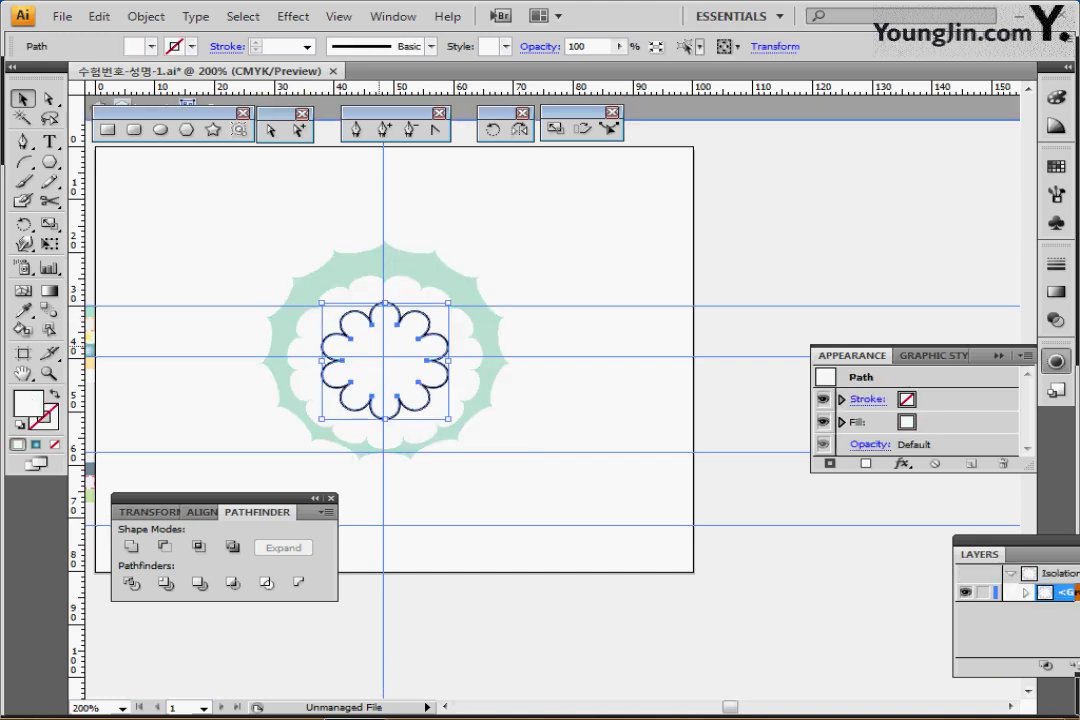
left_click_drag(240, 351, 284, 355)
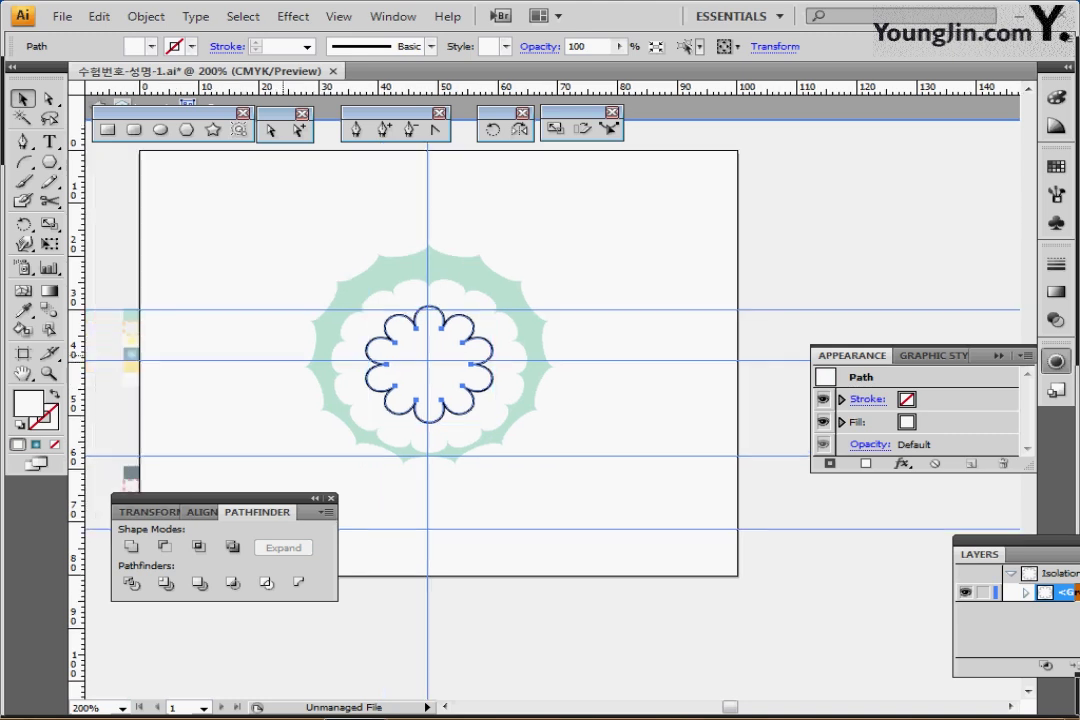
key("i")
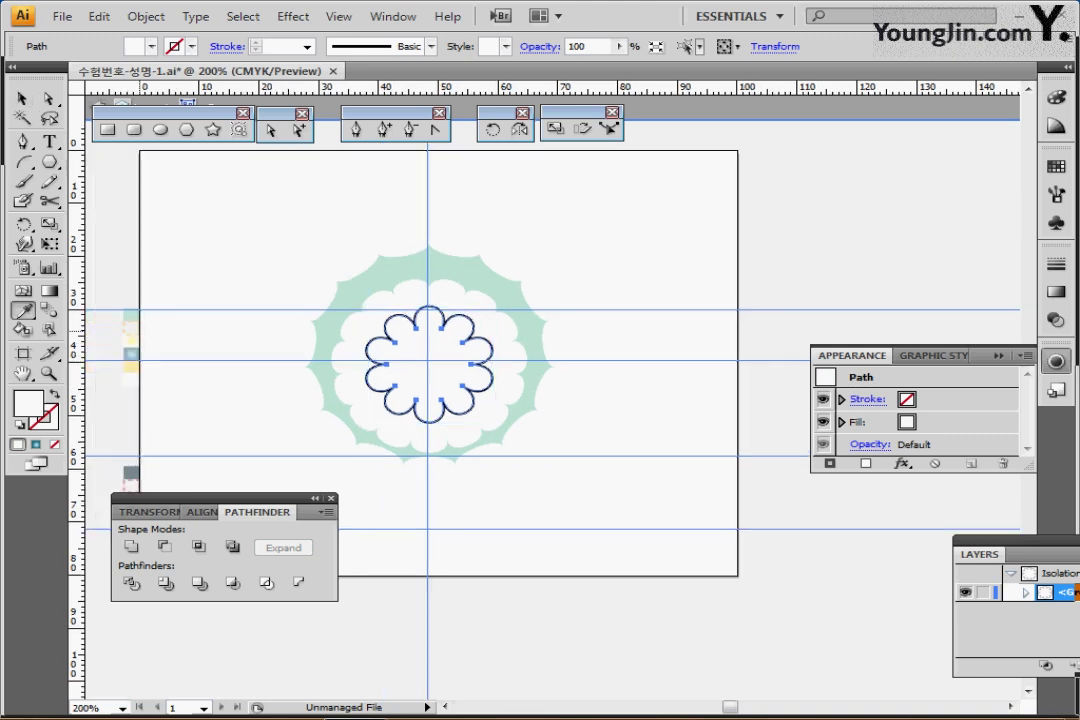
left_click(132, 341)
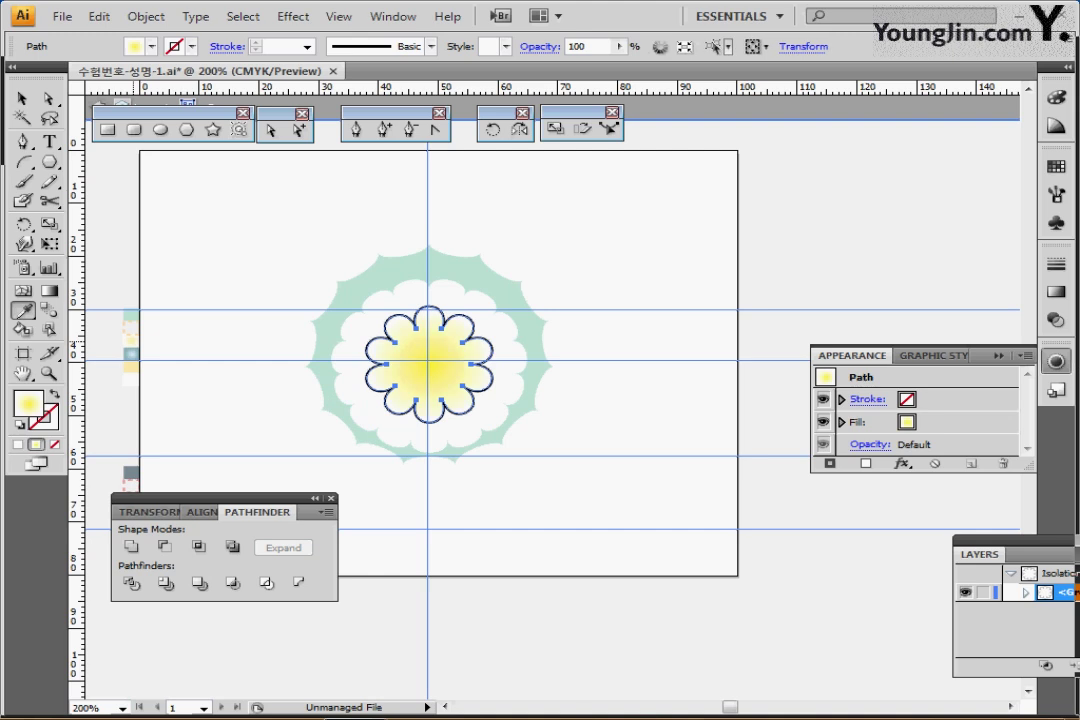
key("ctrl")
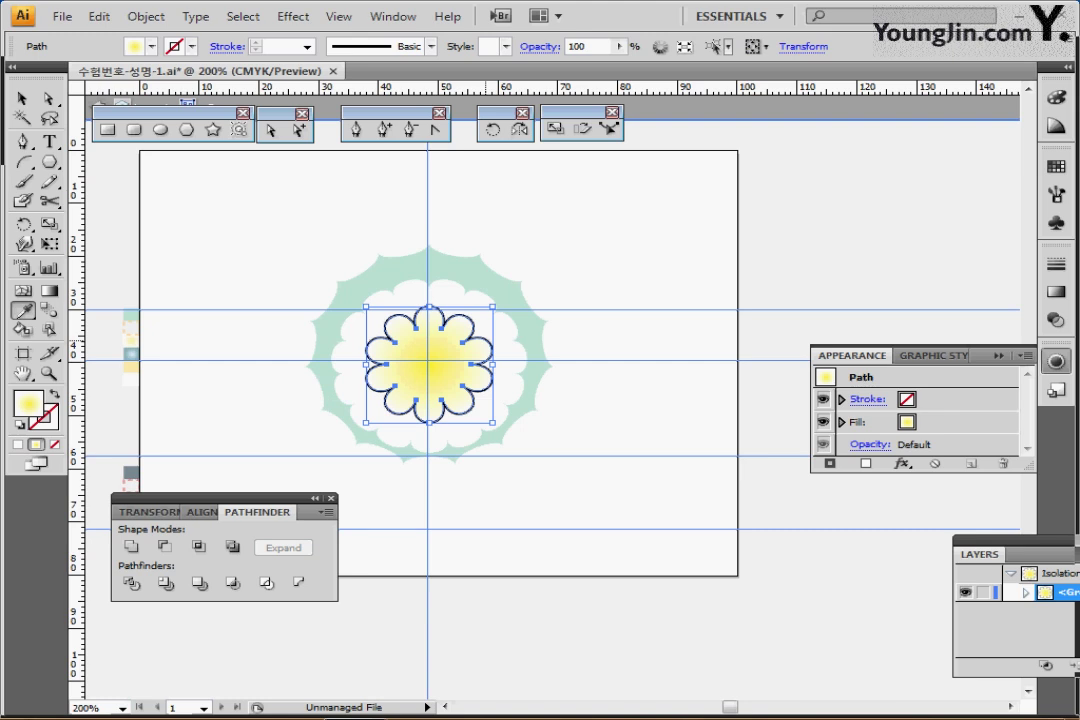
key("ctrl+shift+a")
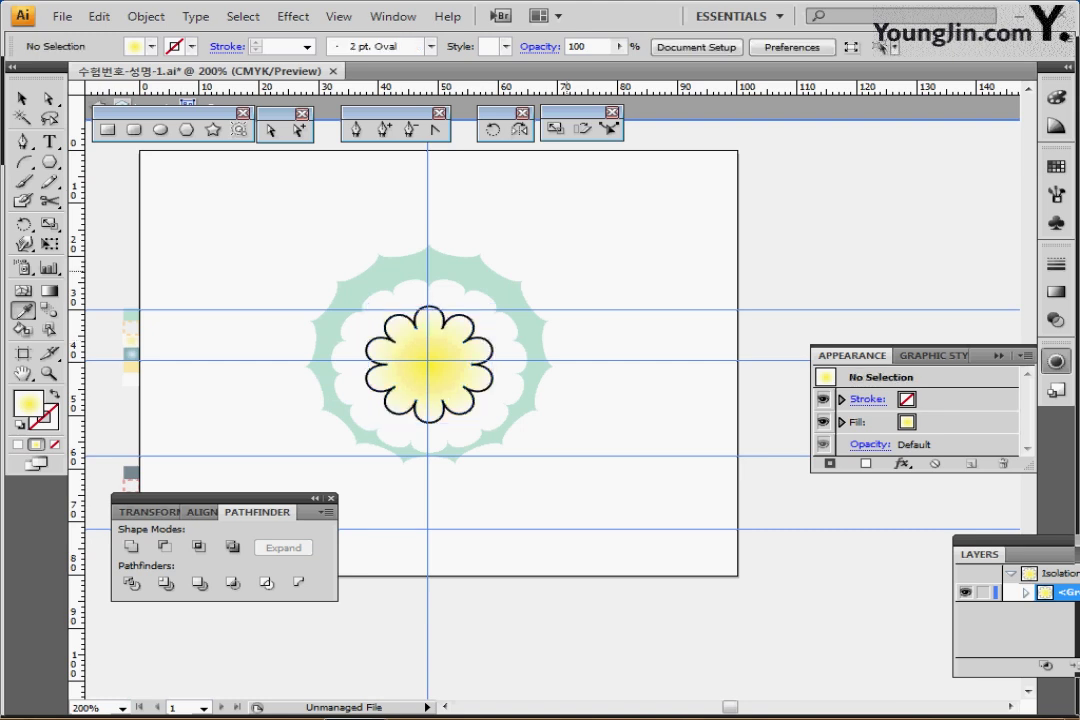
key("ctrl+z")
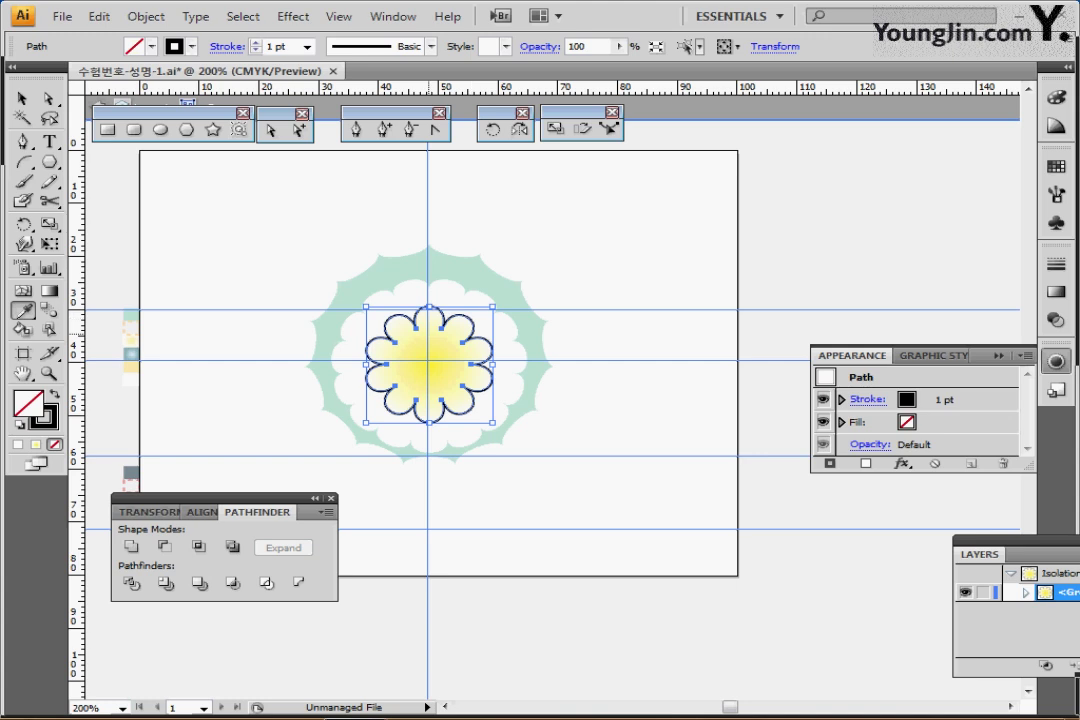
key("ctrl+shift+a")
key("ctrl+z")
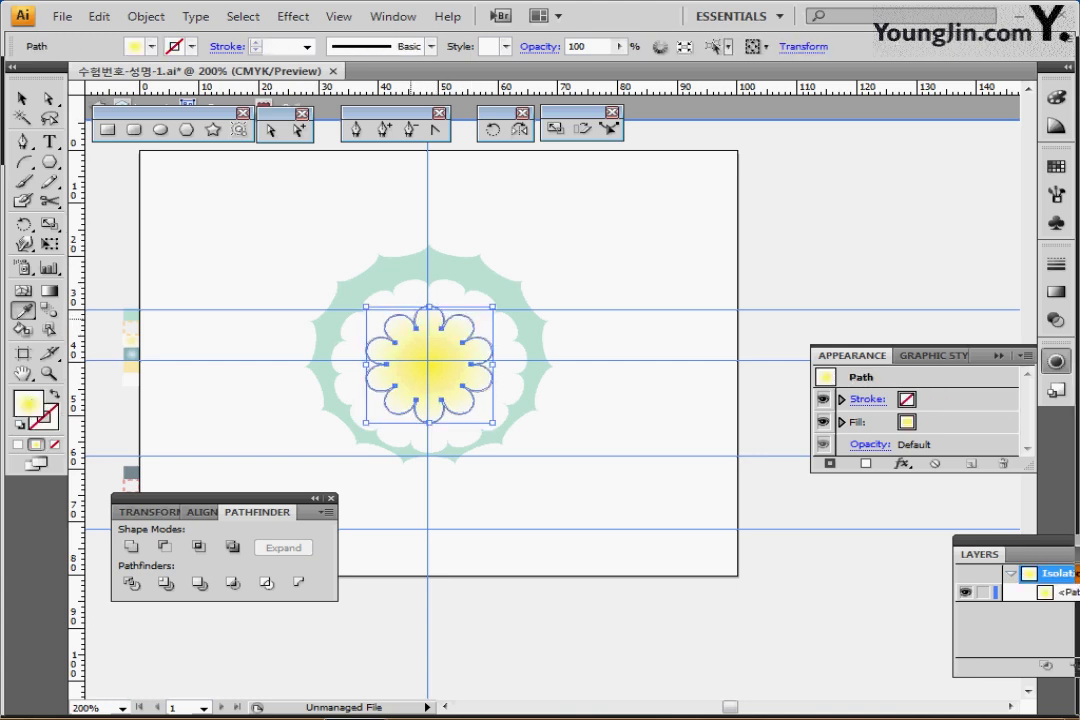
key("ctrl+shift+a")
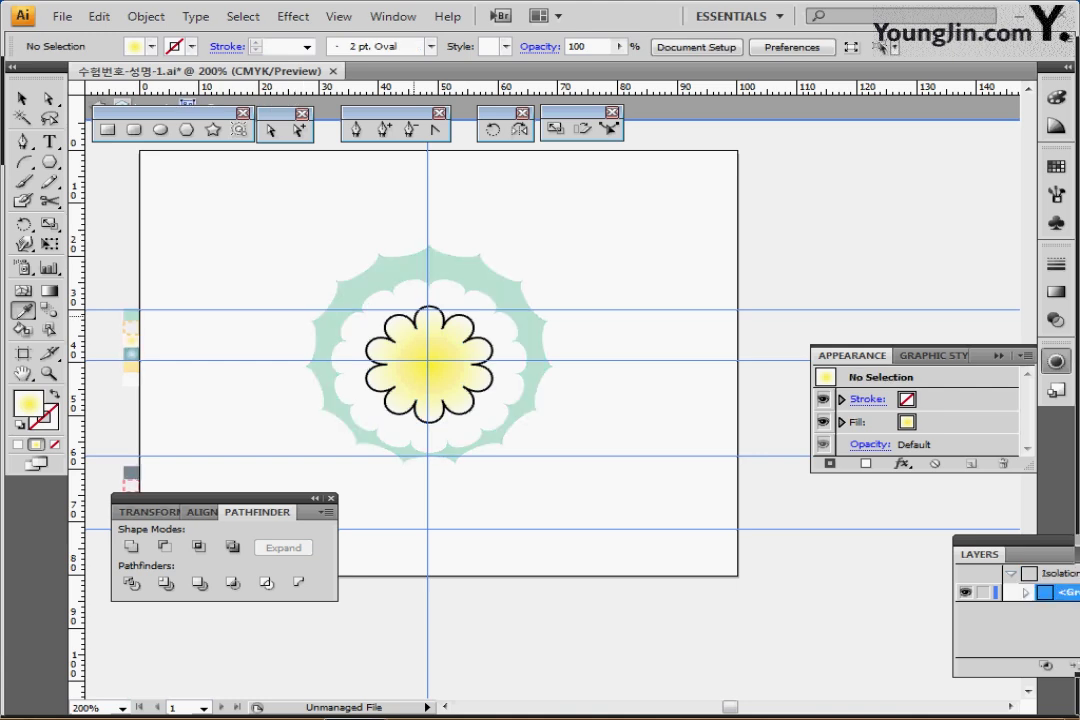
double_click(414, 318)
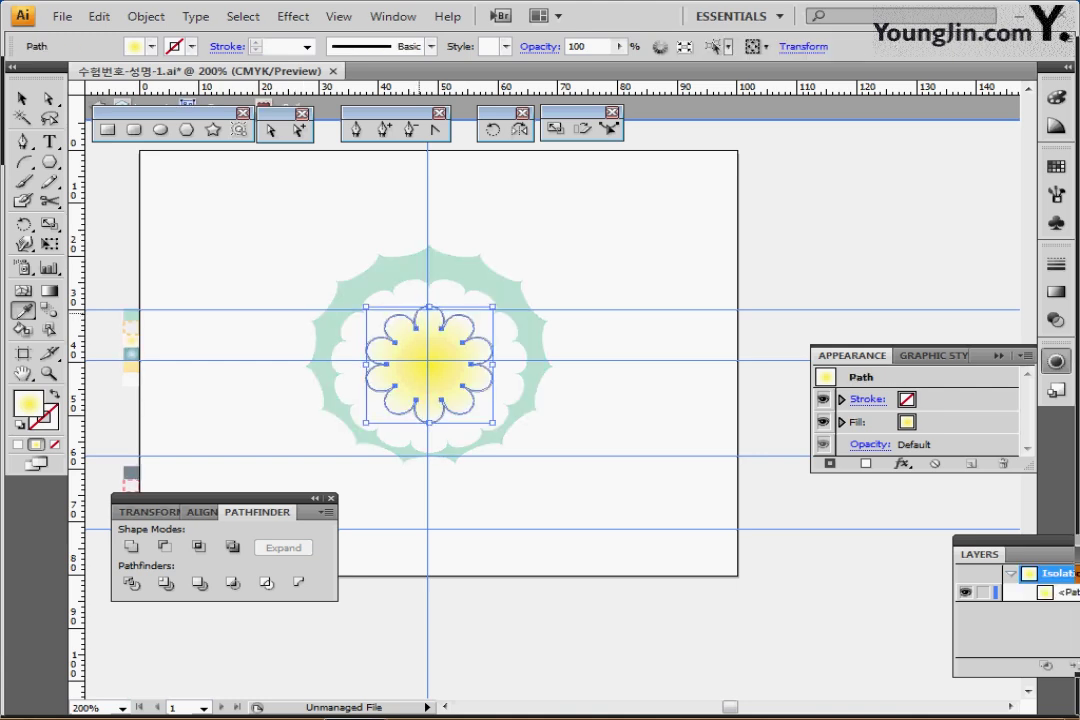
key("ctrl+equal")
key("ctrl+equal")
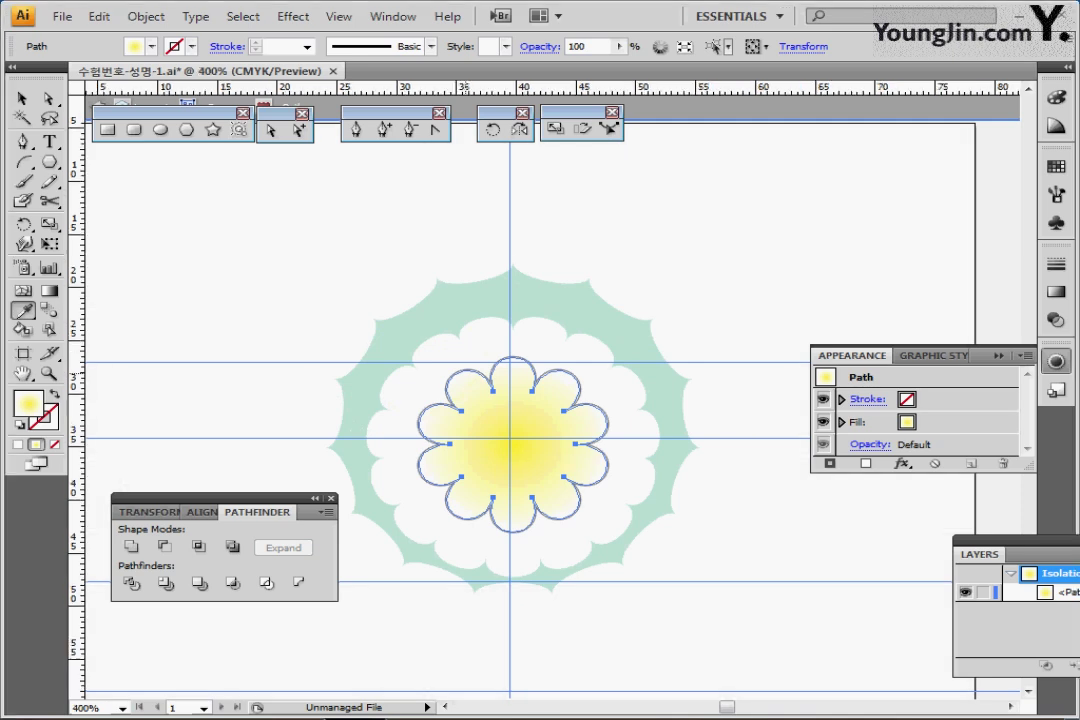
key("v")
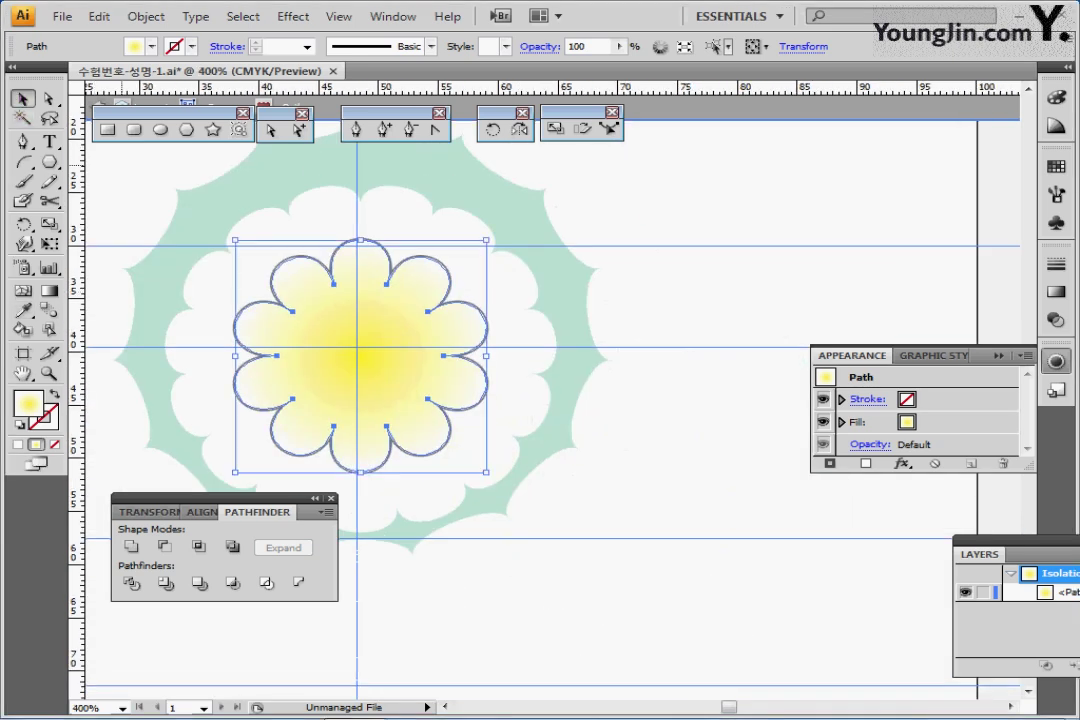
key("ctrl+shift+a")
key("Escape")
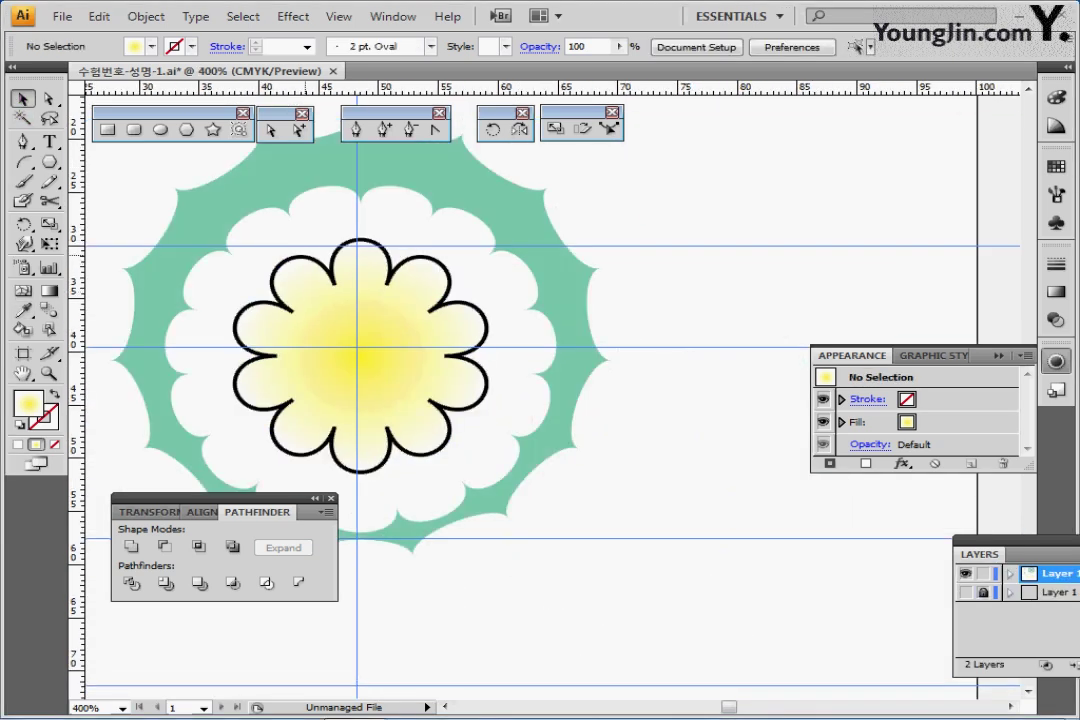
- Isolate the inner flower group and give its black outline the orange dashed stroke sampled from the reference swatches beside the artboard
double_click(305, 257)
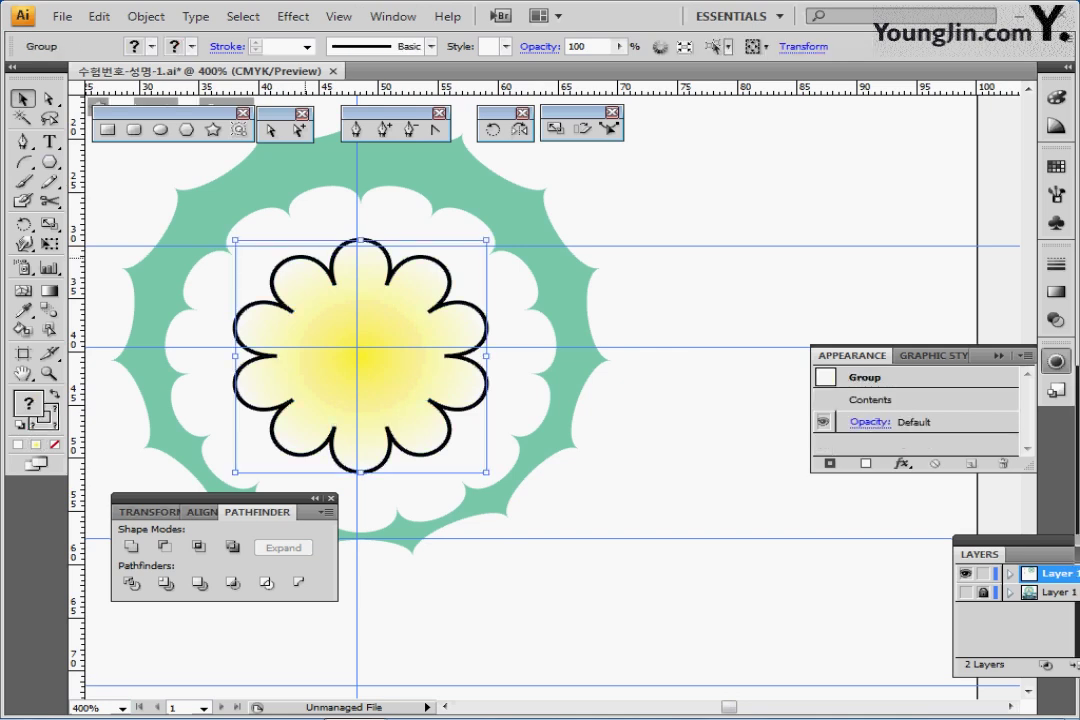
left_click(305, 257)
left_click_drag(305, 257, 410, 304)
scroll(458, 371, "up", 1)
left_click_drag(501, 378, 464, 344)
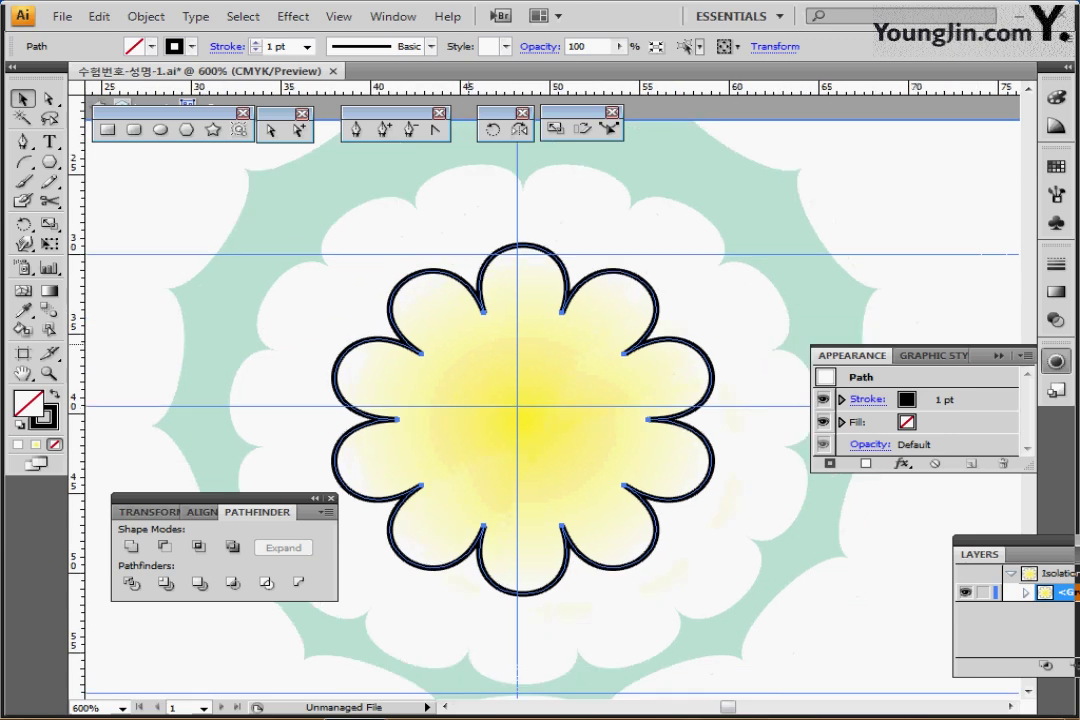
scroll(463, 342, "down", 1)
key("ctrl+minus")
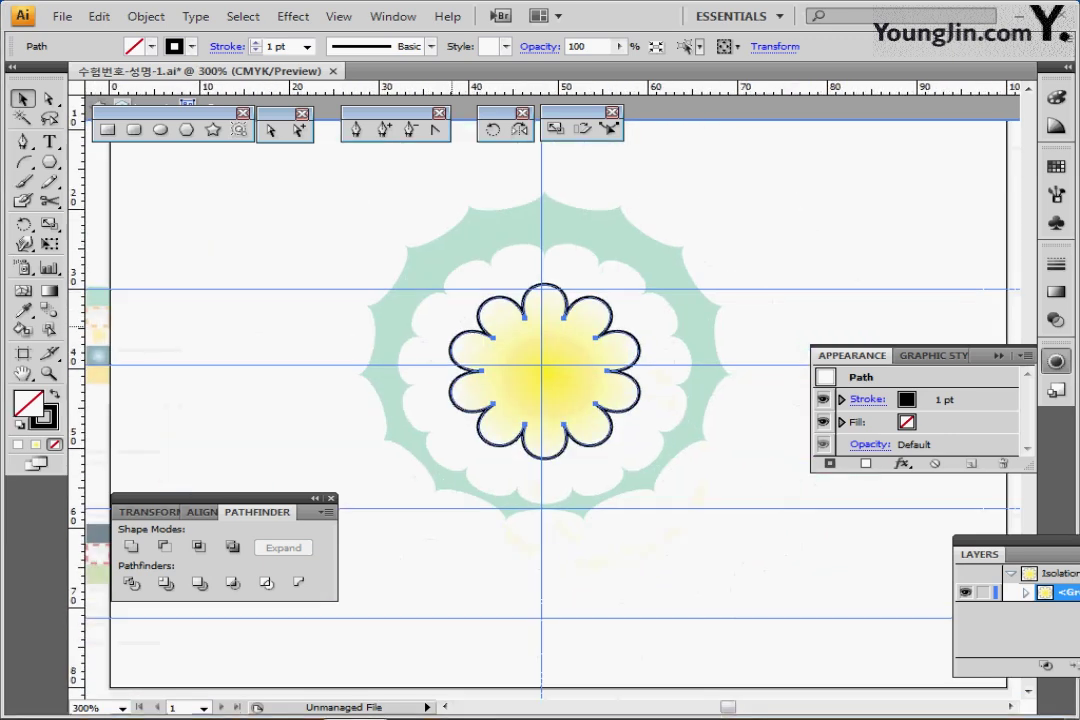
key("i")
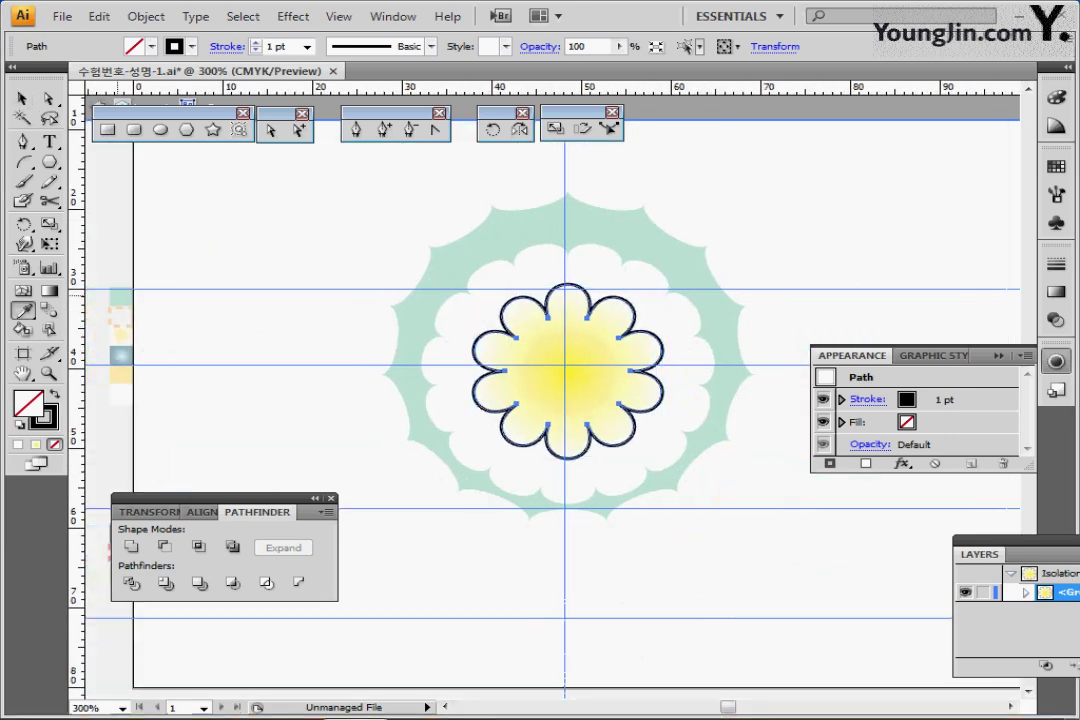
left_click(111, 316)
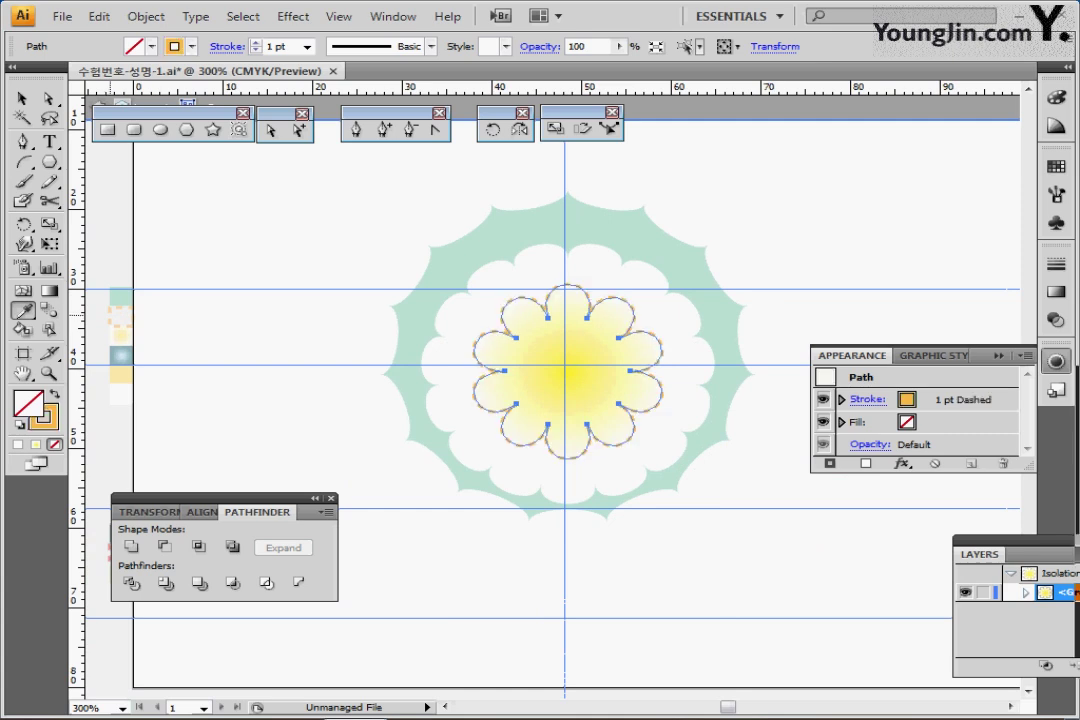
- Check the dash settings of the inner flower's outline, exit the group isolation and deselect everything
left_click(1056, 264)
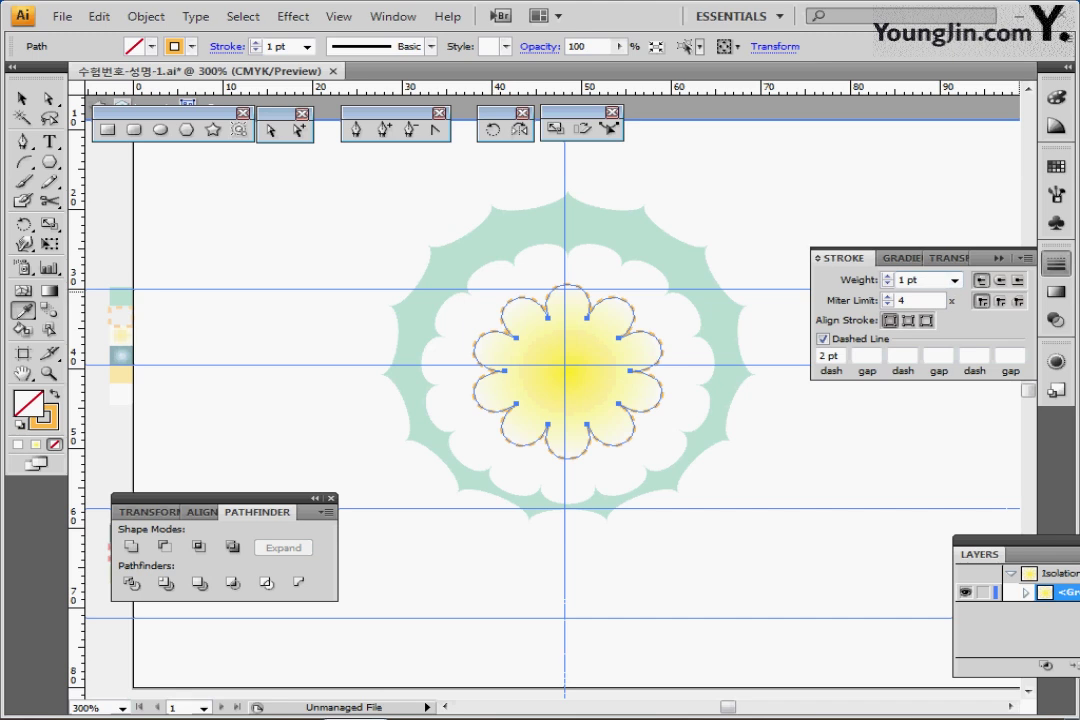
left_click(999, 259)
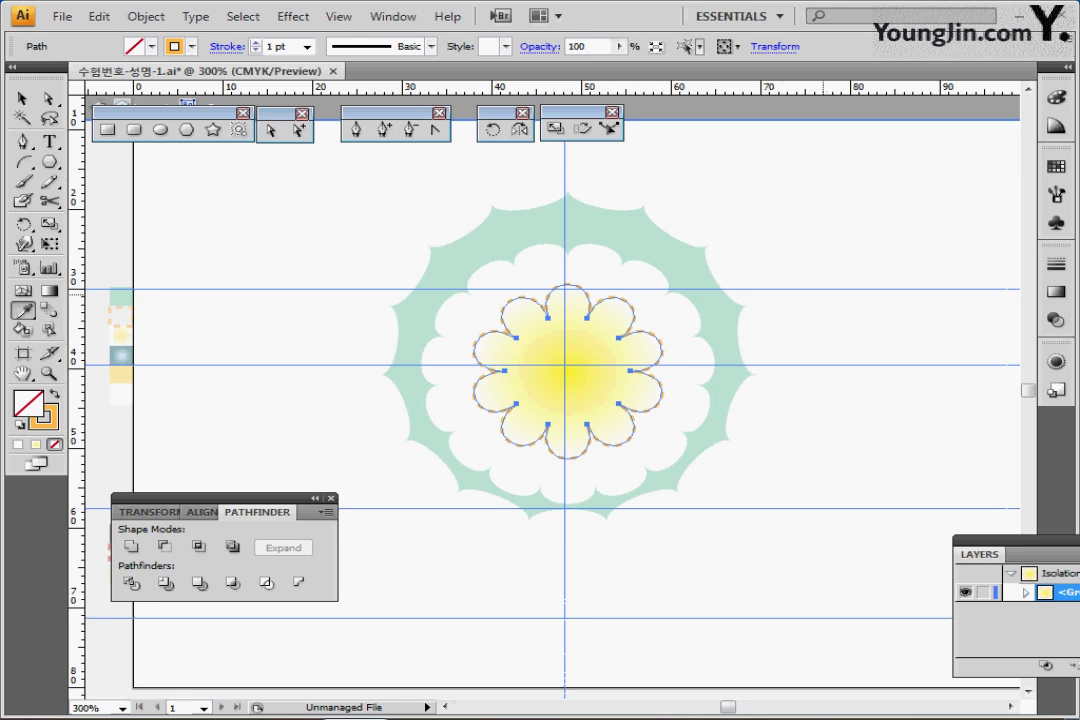
key("Escape")
scroll(800, 290, "right", 1)
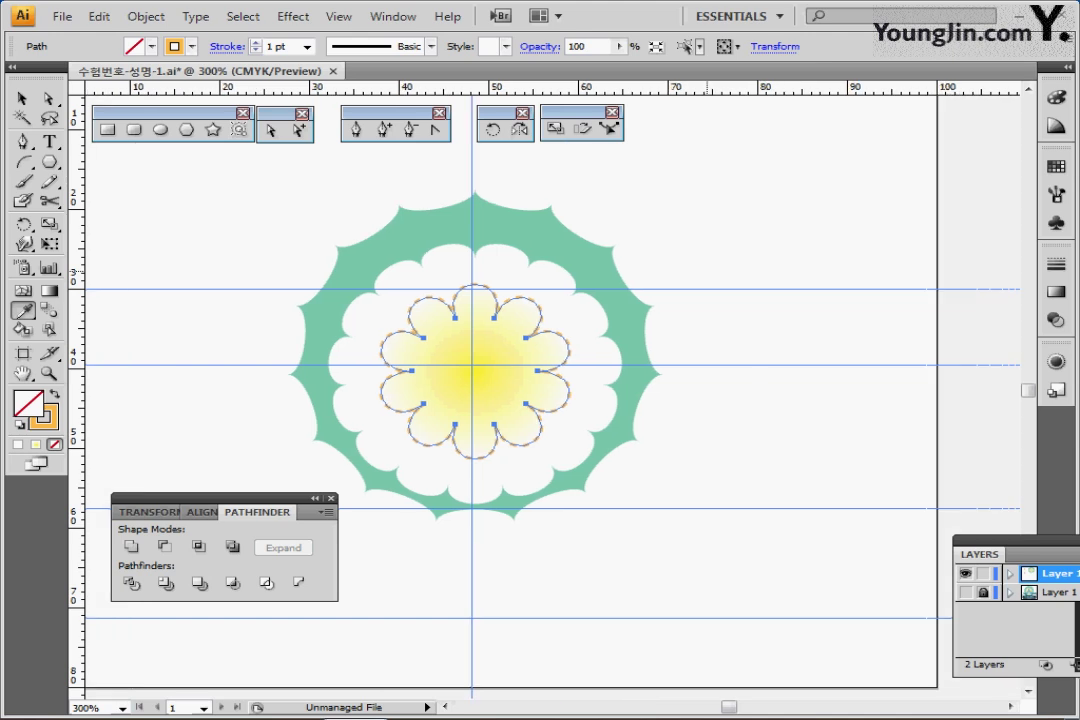
key("ctrl+minus")
left_click_drag(741, 458, 720, 434)
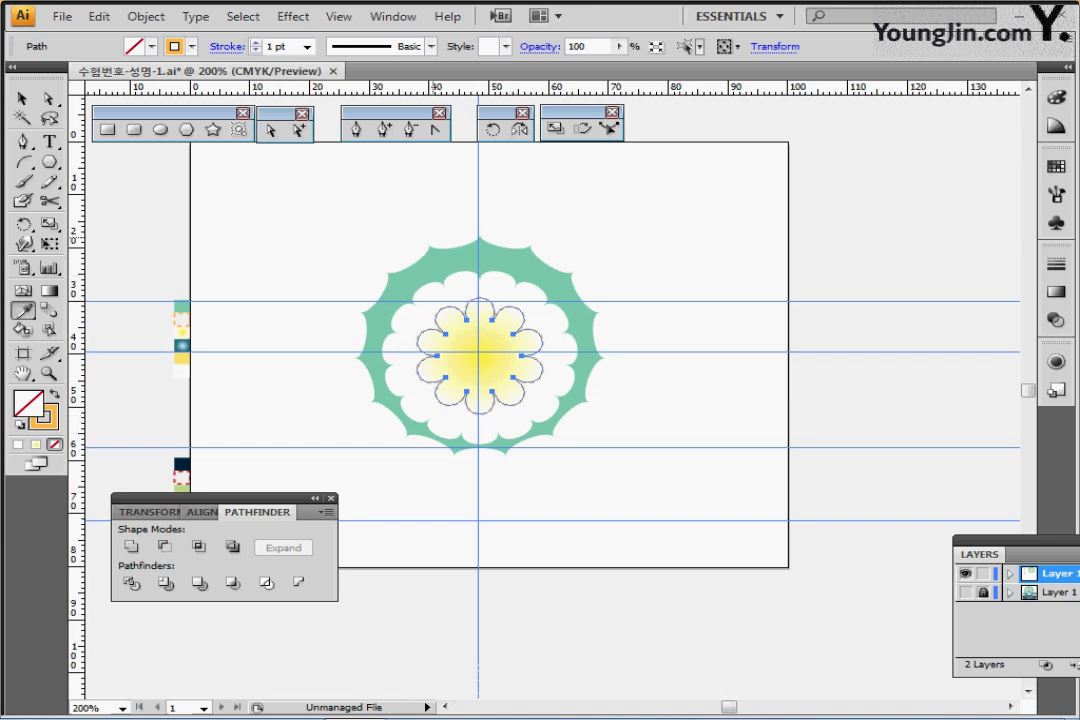
left_click(938, 557, "ctrl")
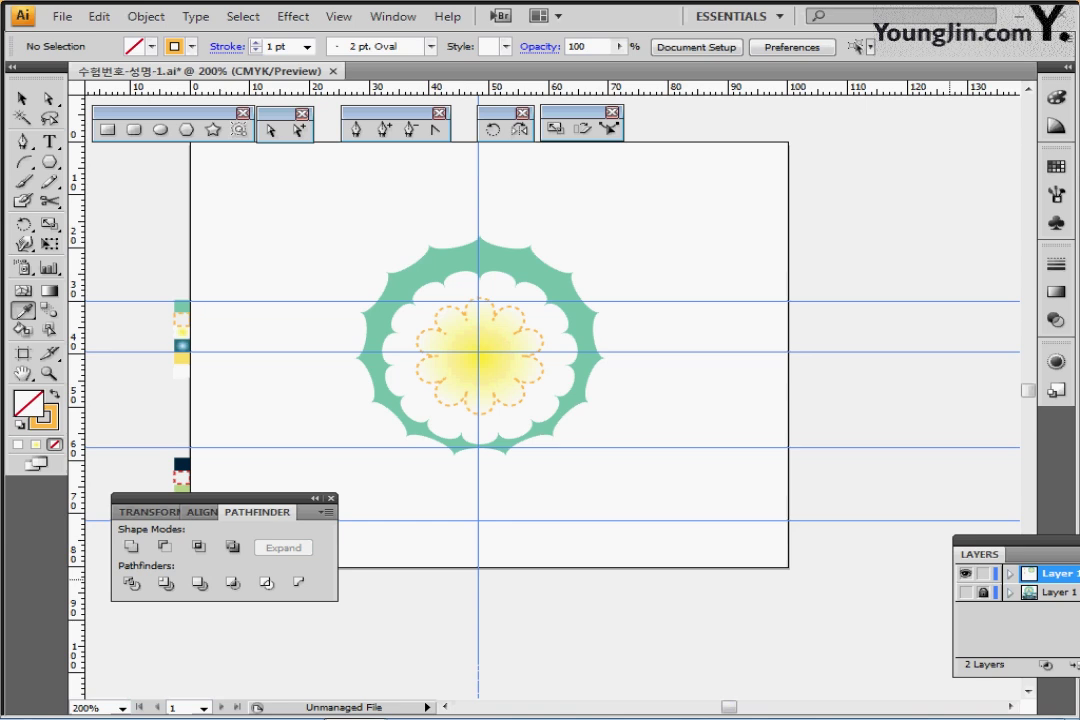
- Show the line sketch layer and move the whole flower straight up onto its matching outline in the sketch
left_click(965, 592)
key("ctrl+y")
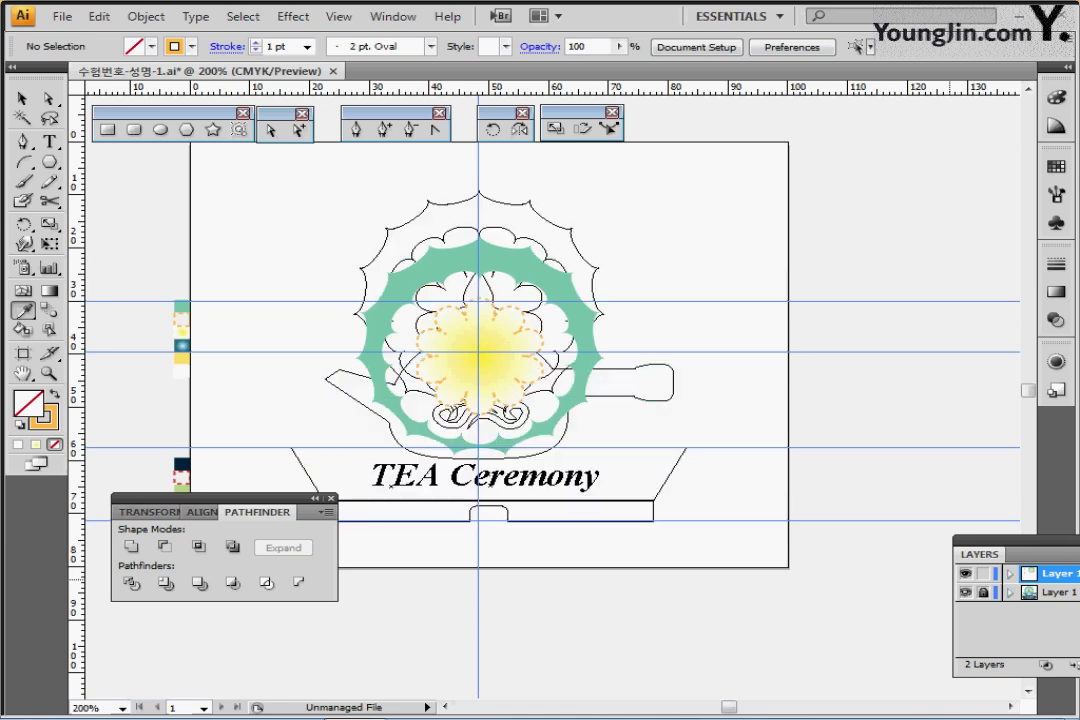
key("ctrl+a")
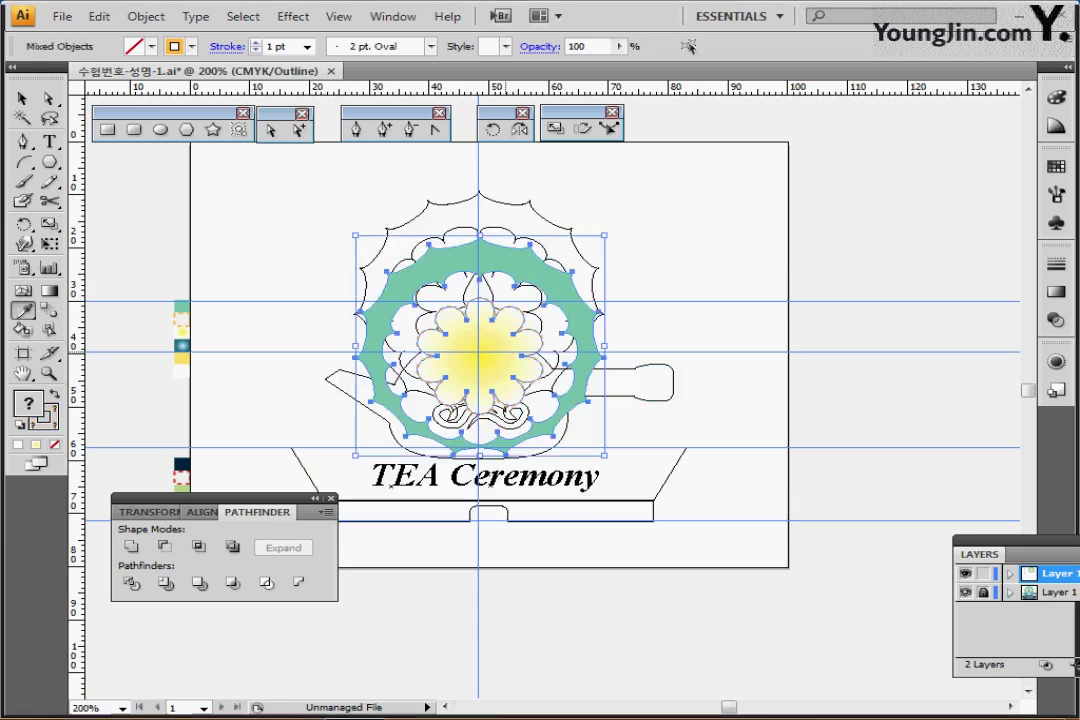
left_click_drag(478, 313, 478, 312)
left_click(866, 390, "ctrl")
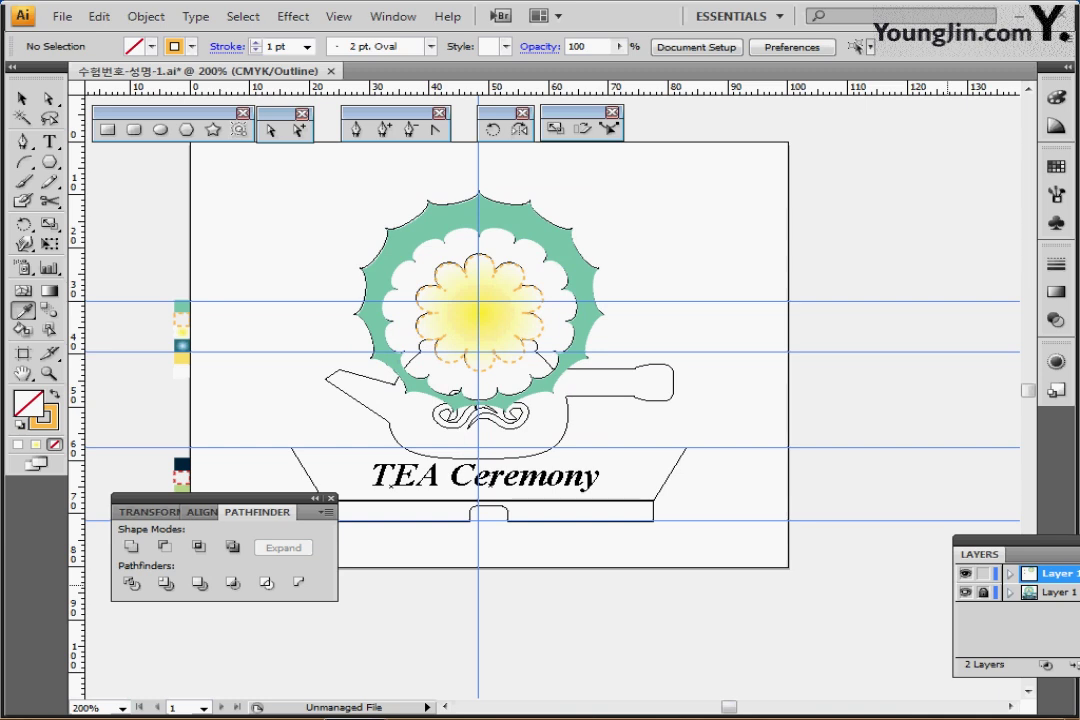
- Check the flower against the sketch, hide the sketch layer and switch the view back to Preview mode
key("ctrl+equal")
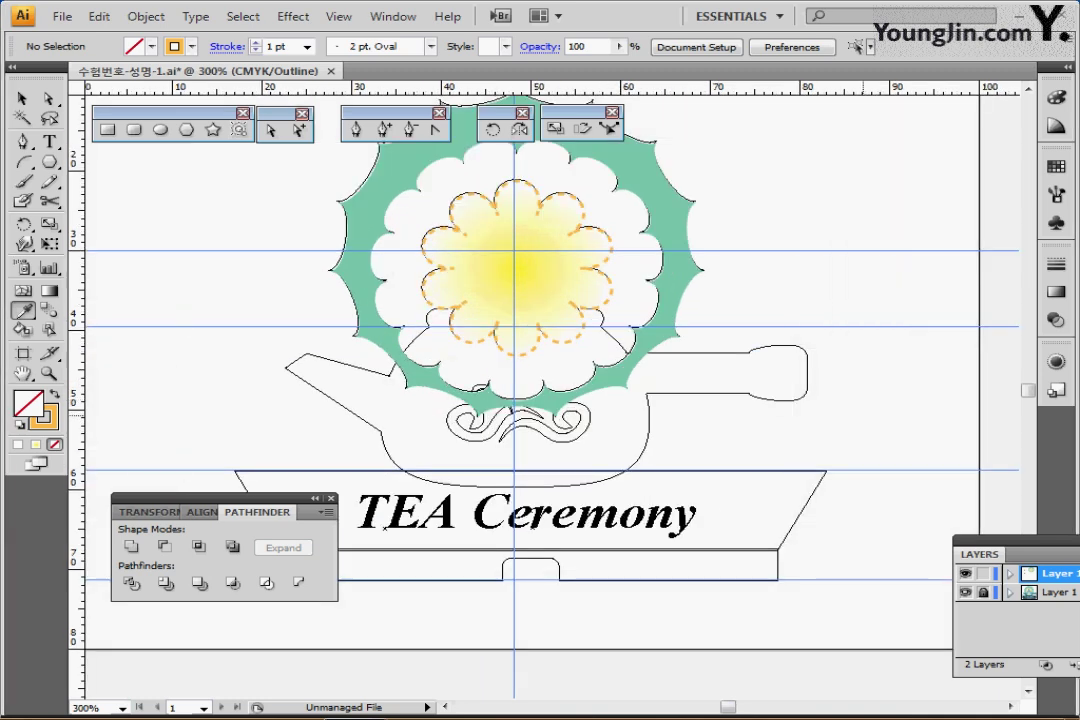
left_click(965, 573)
left_click(965, 573)
left_click(965, 592)
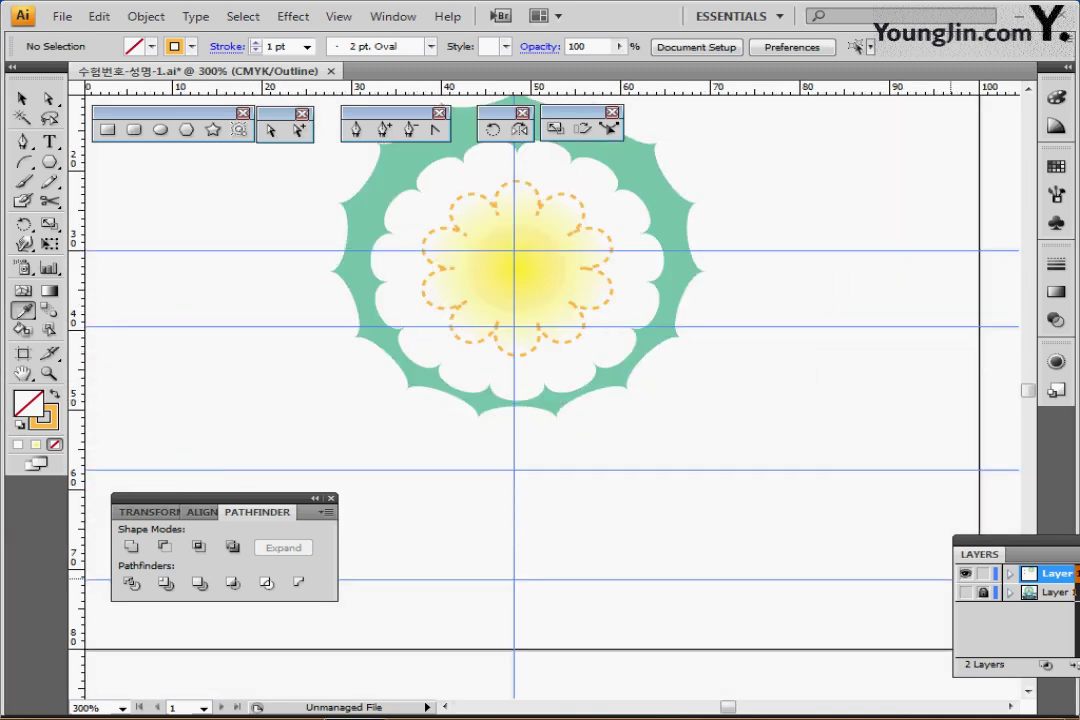
key("ctrl+y")
key("ctrl+minus")
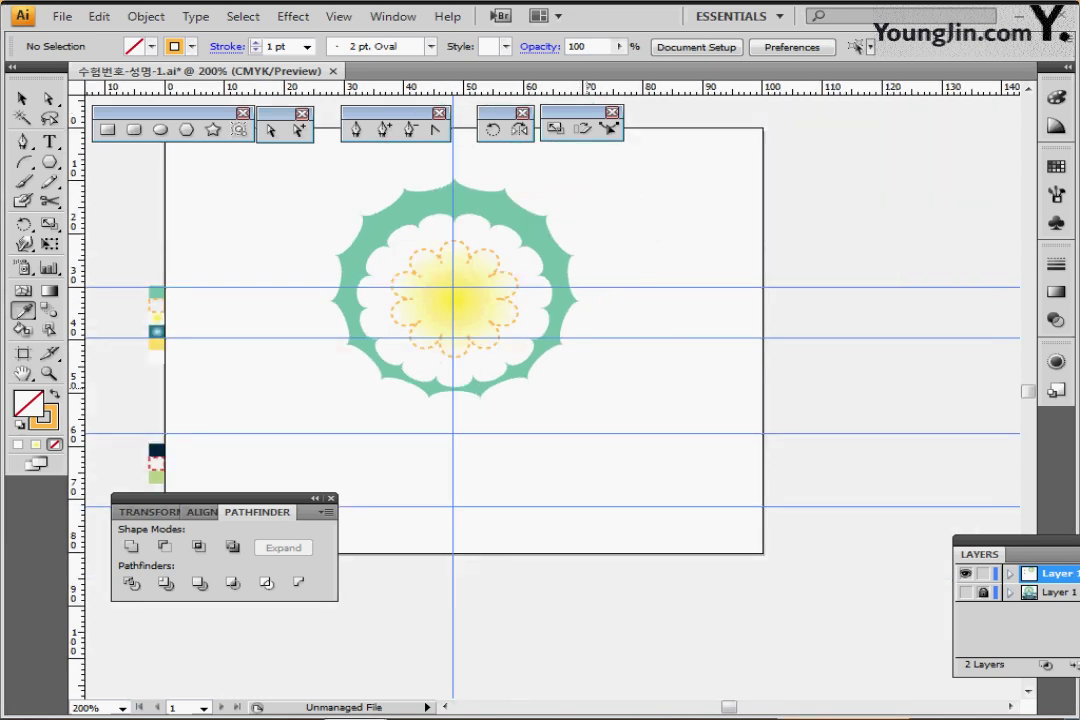
- Draw a 30 × 30 mm circle with the default white fill and black stroke, and place it below and beside the flower
key("ctrl+equal")
left_click(160, 129)
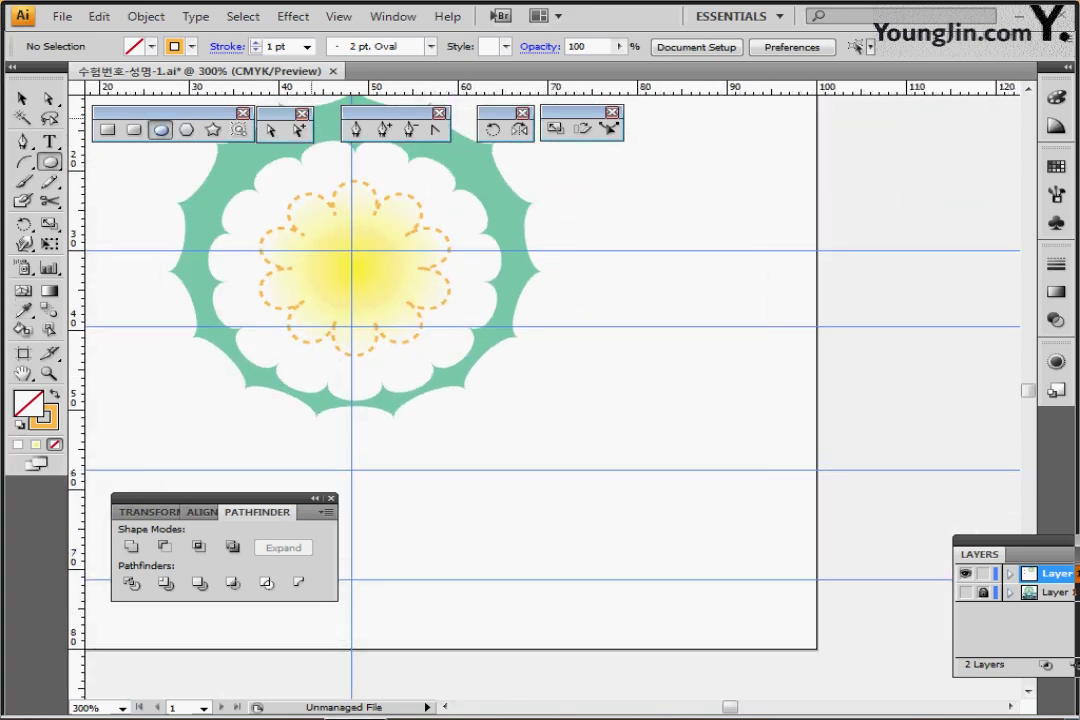
key("d")
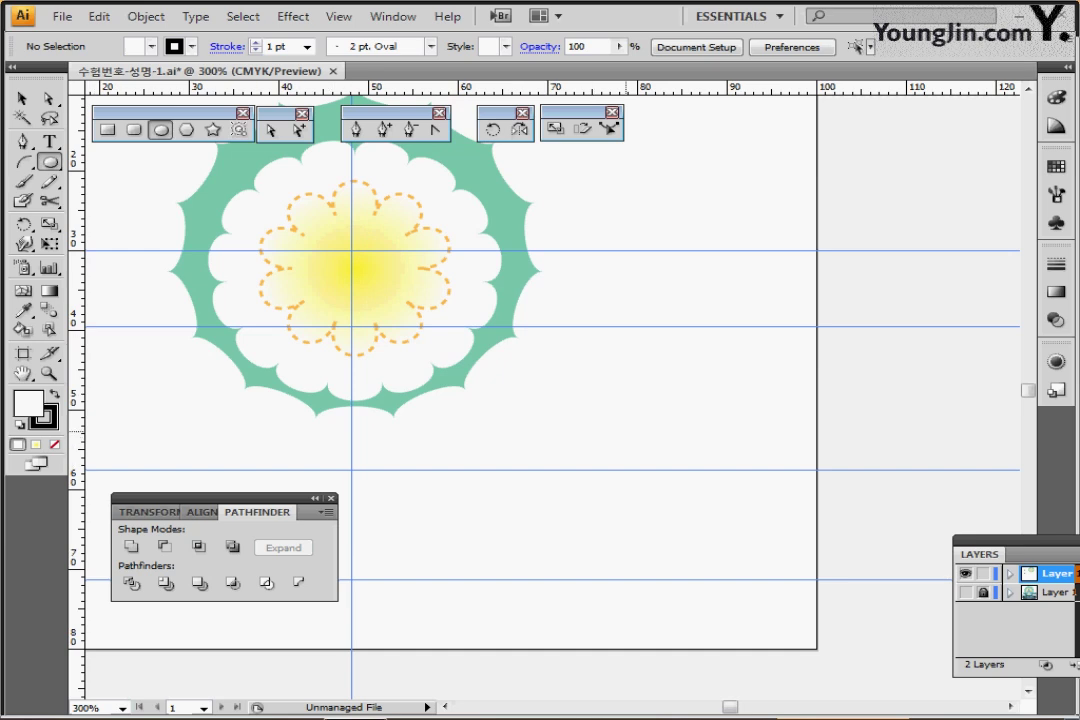
left_click(629, 418)
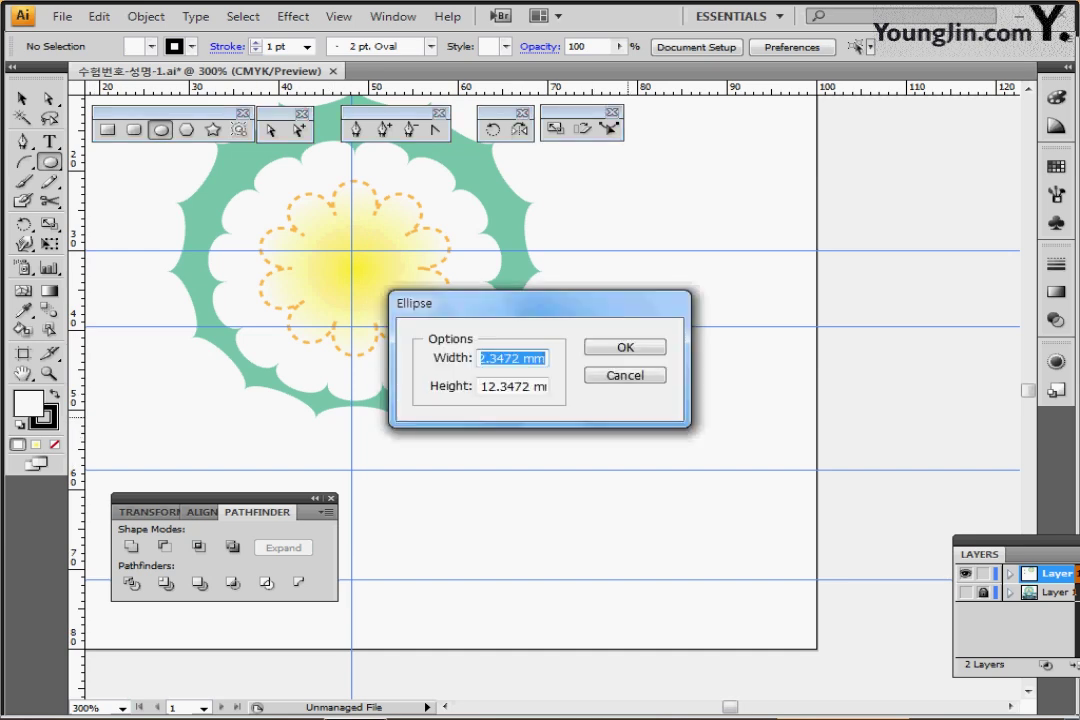
left_click_drag(500, 303, 489, 400)
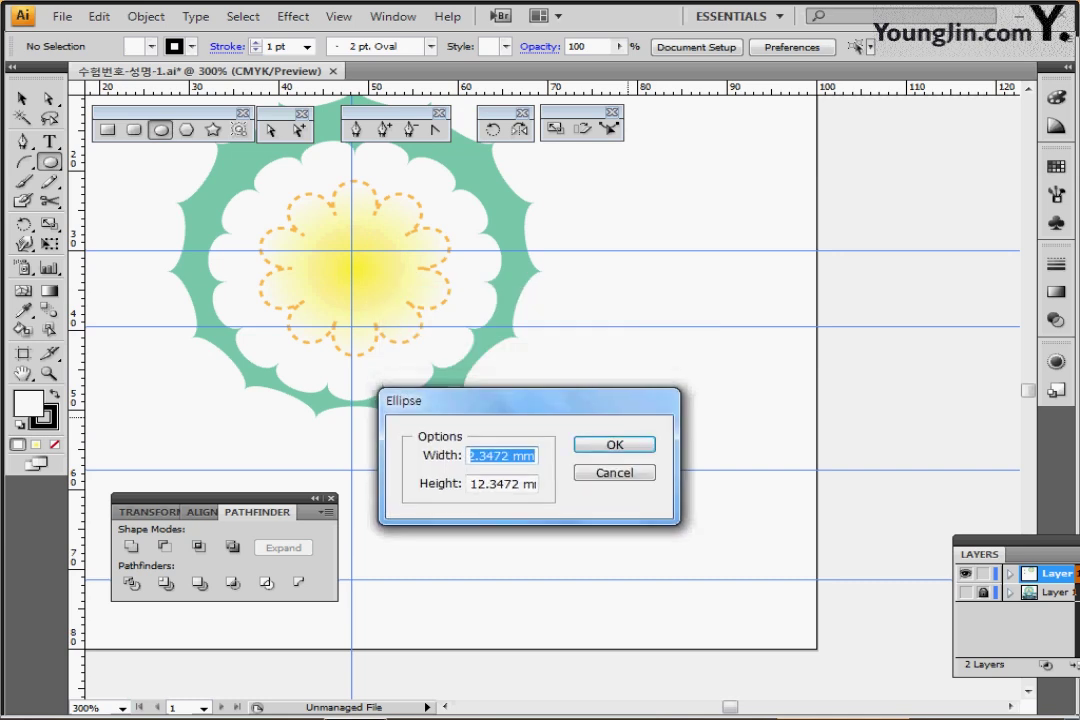
type("30")
key("Tab")
type("30")
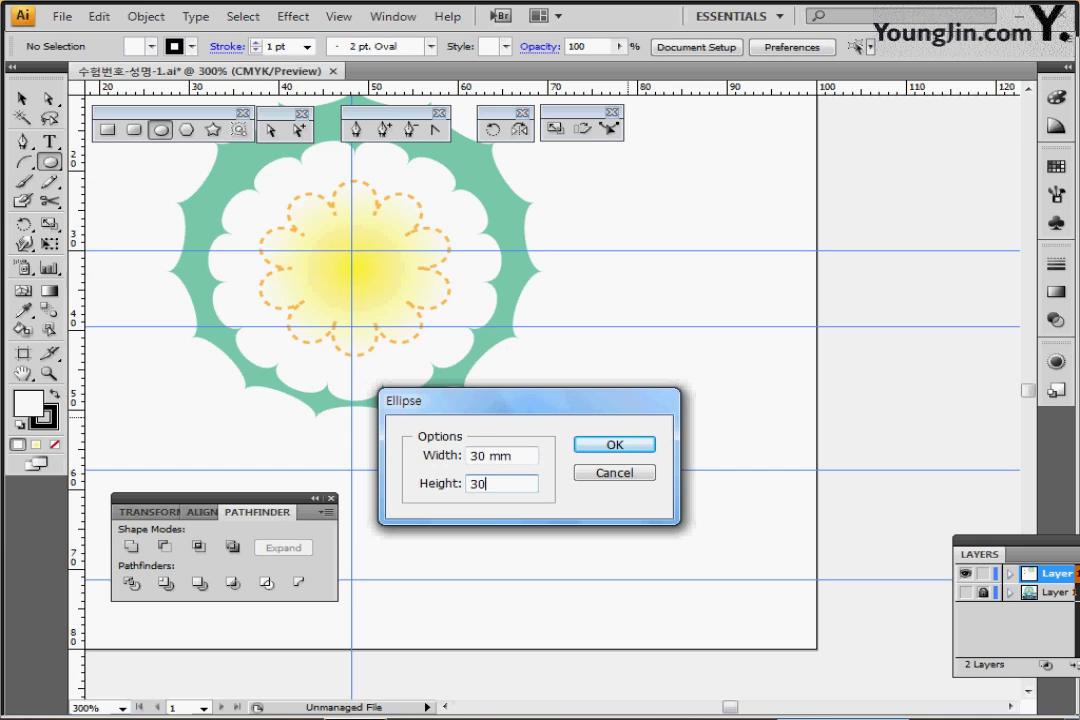
key("Return")
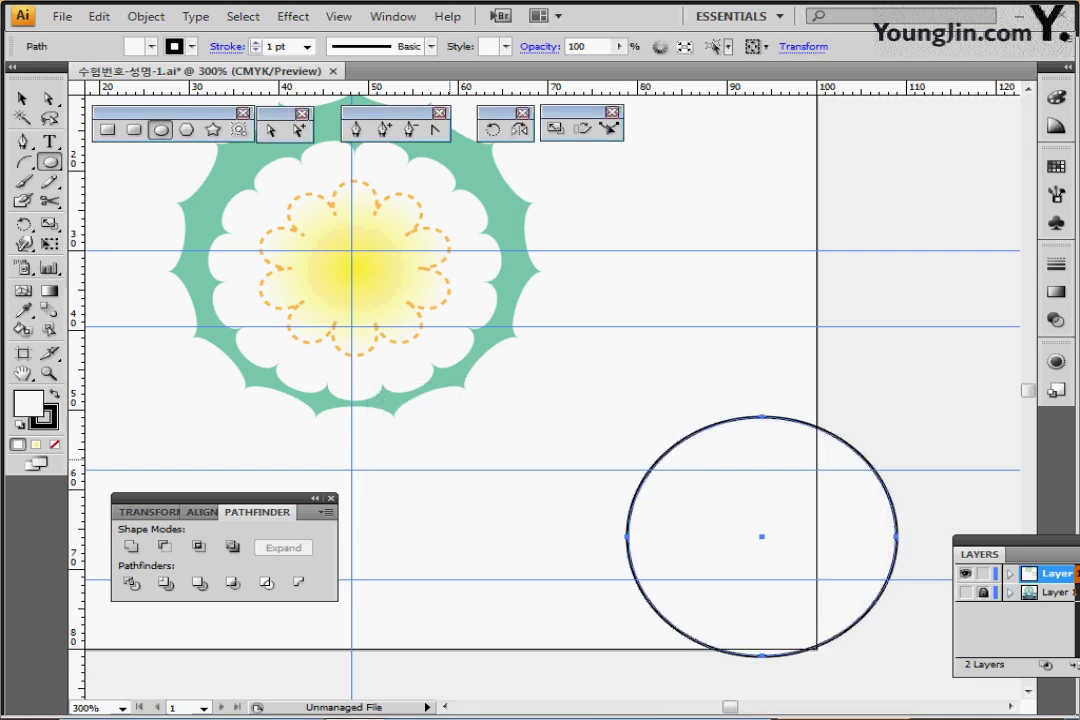
left_click_drag(762, 536, 640, 486)
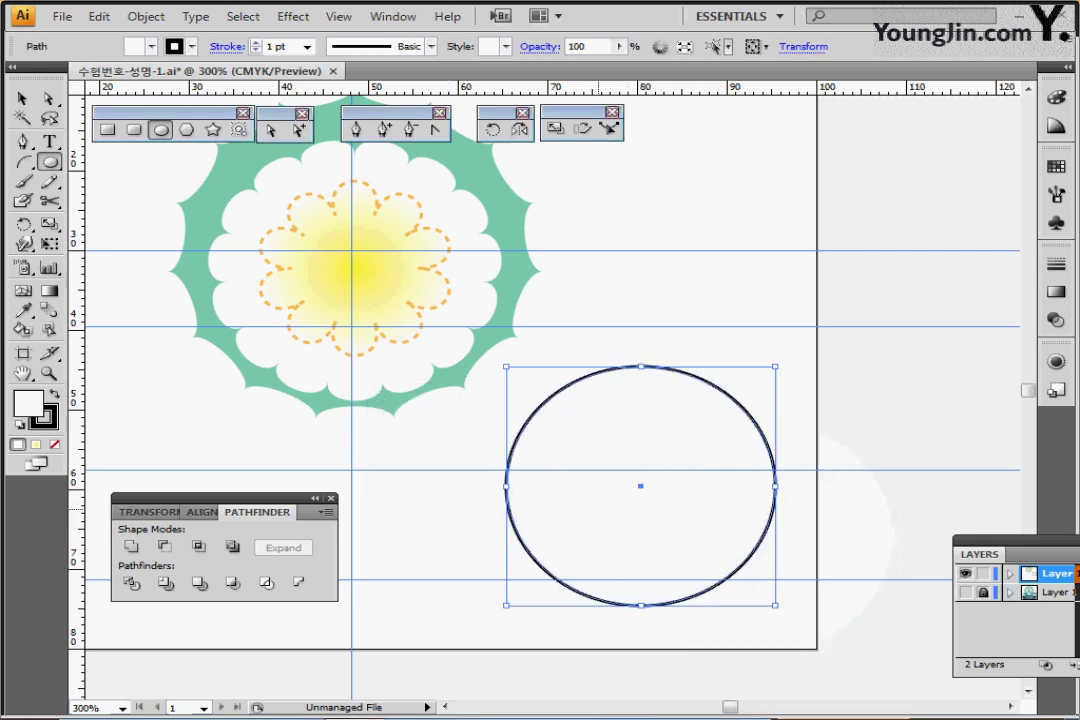
- Draw a 15 × 15 mm circle and place it overlapping the upper edge of the 30 mm circle
left_click(640, 486)
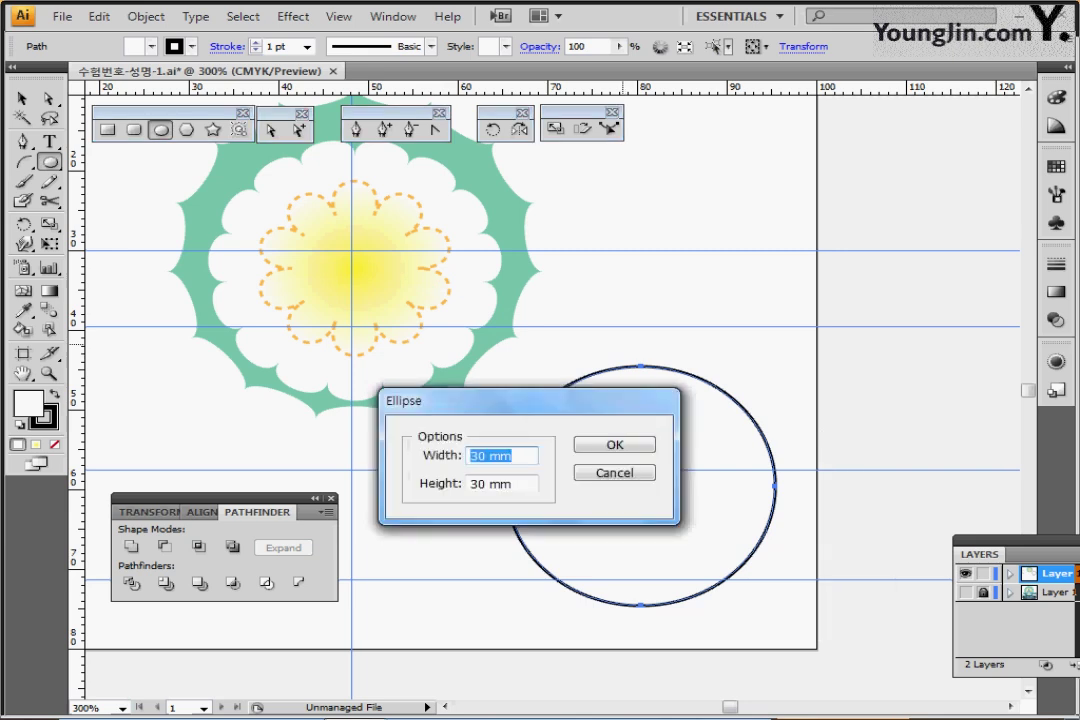
type("15")
key("Tab")
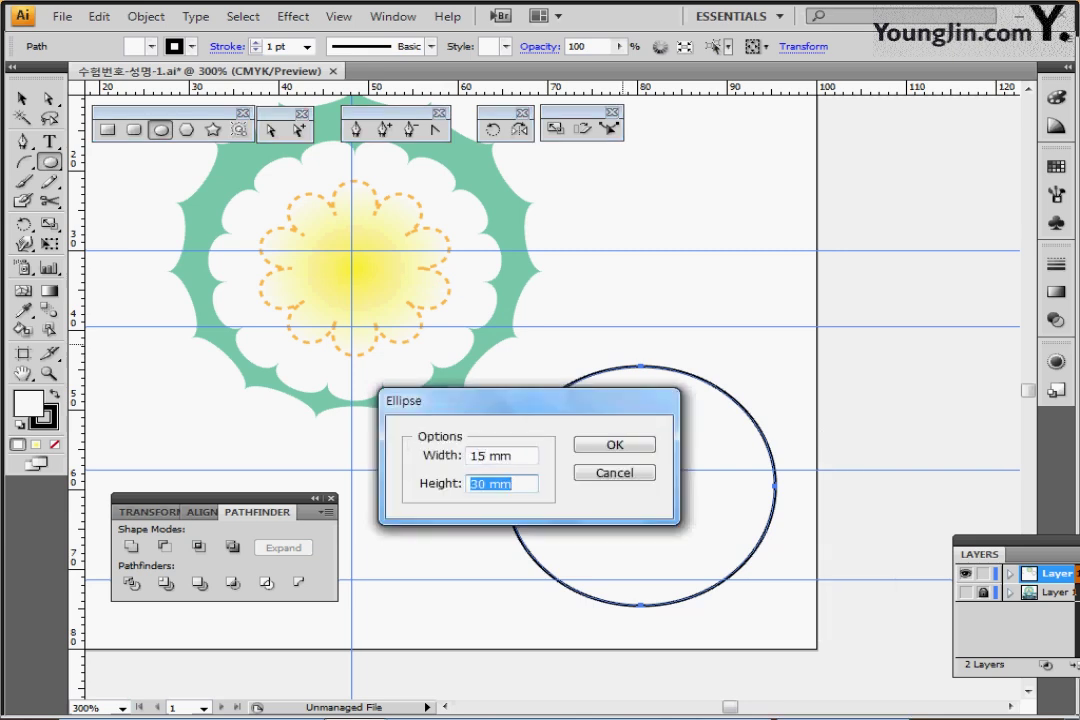
type("15")
key("Return")
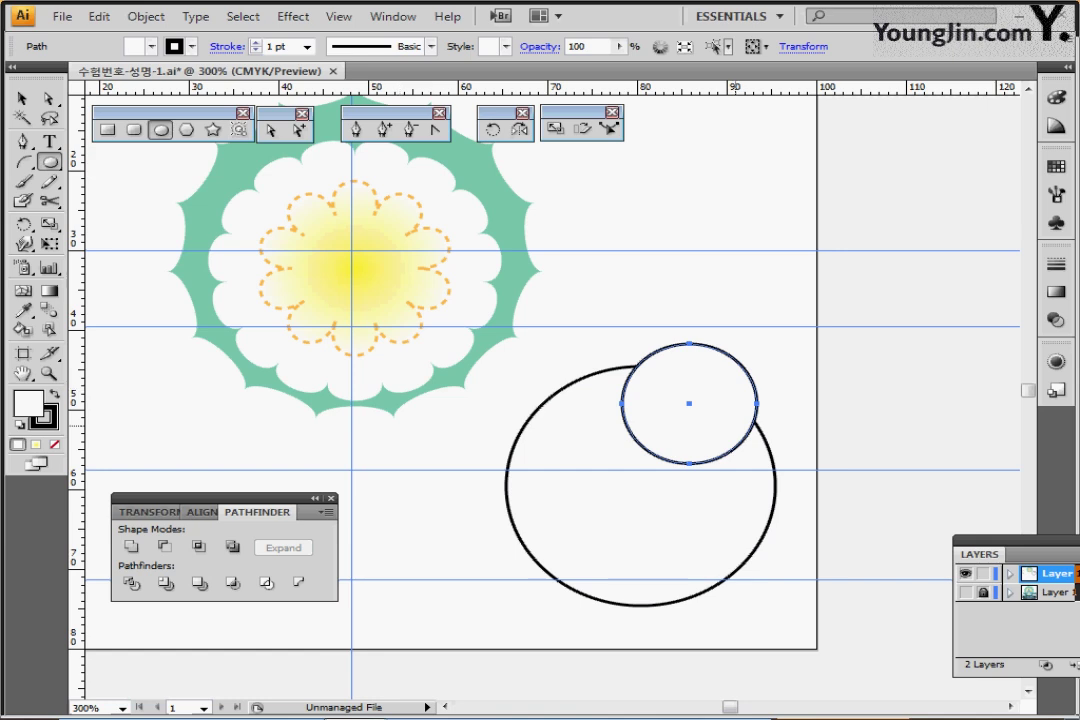
left_click_drag(689, 424, 648, 380)
- Draw a 5 × 5 mm circle and place it on the upper edge of the 15 mm circle
left_click(640, 290)
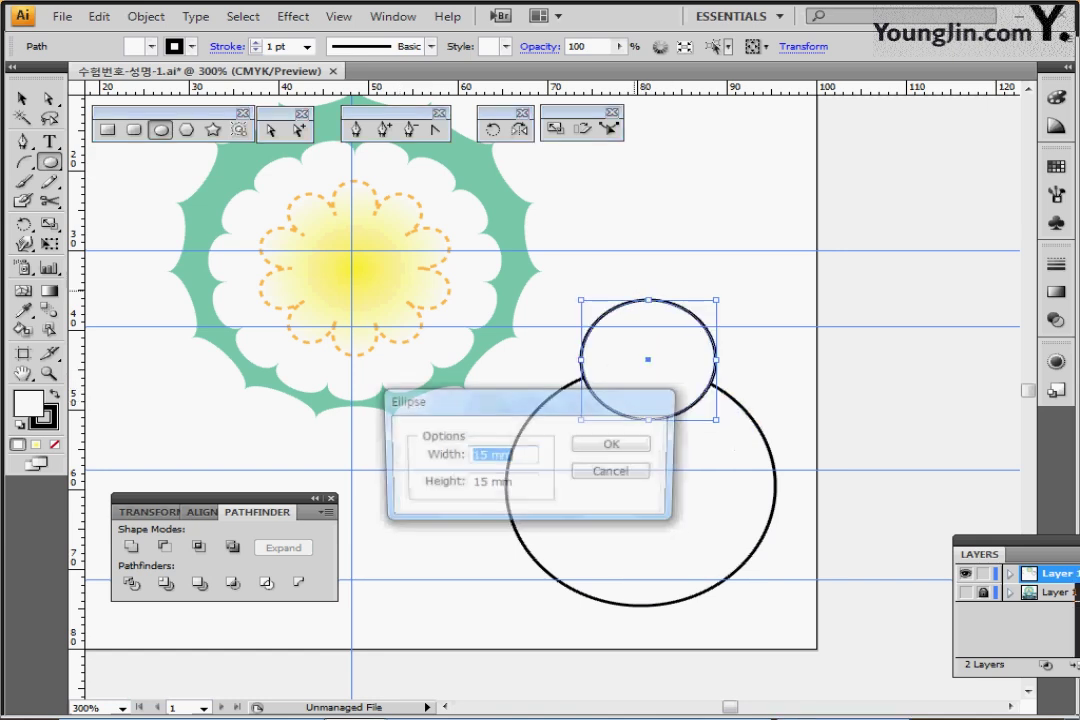
type("5")
key("Tab")
type("5")
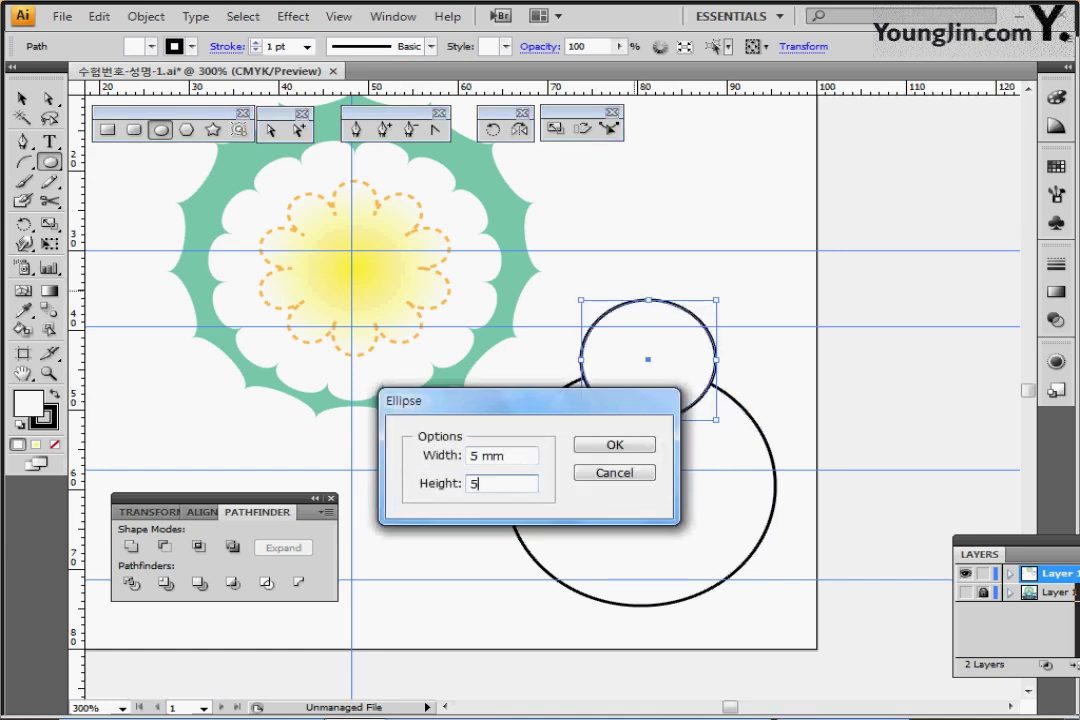
key("Return")
- Select all three circles, align them by their horizontal centers and deselect them
left_click_drag(617, 253, 656, 395)
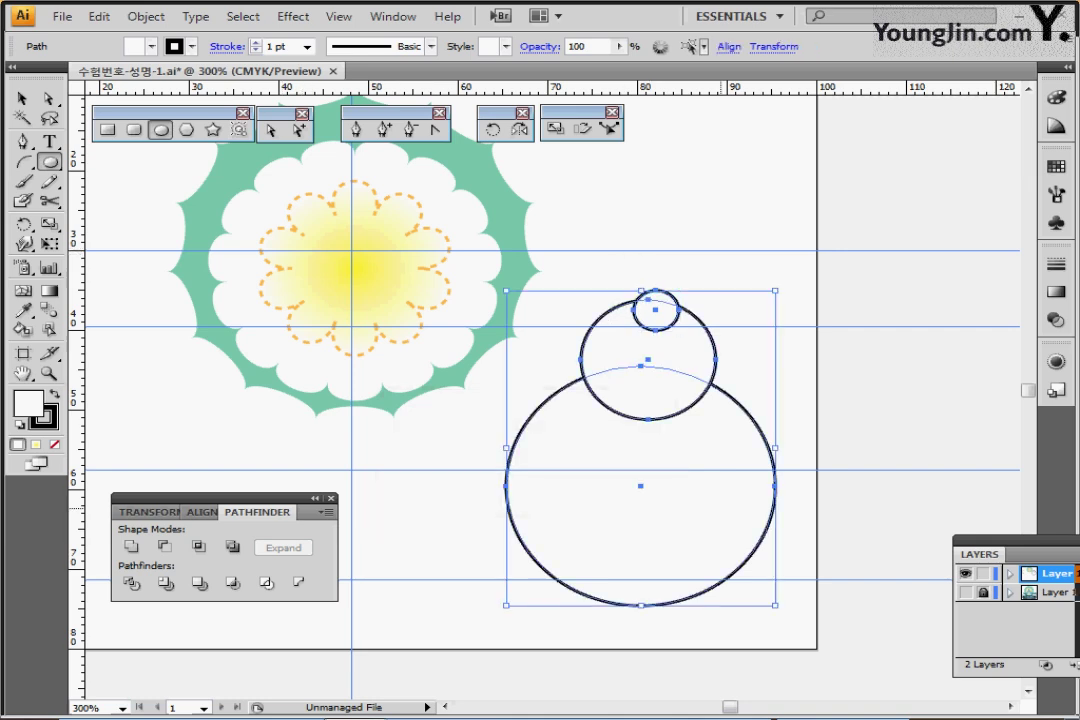
left_click(202, 512)
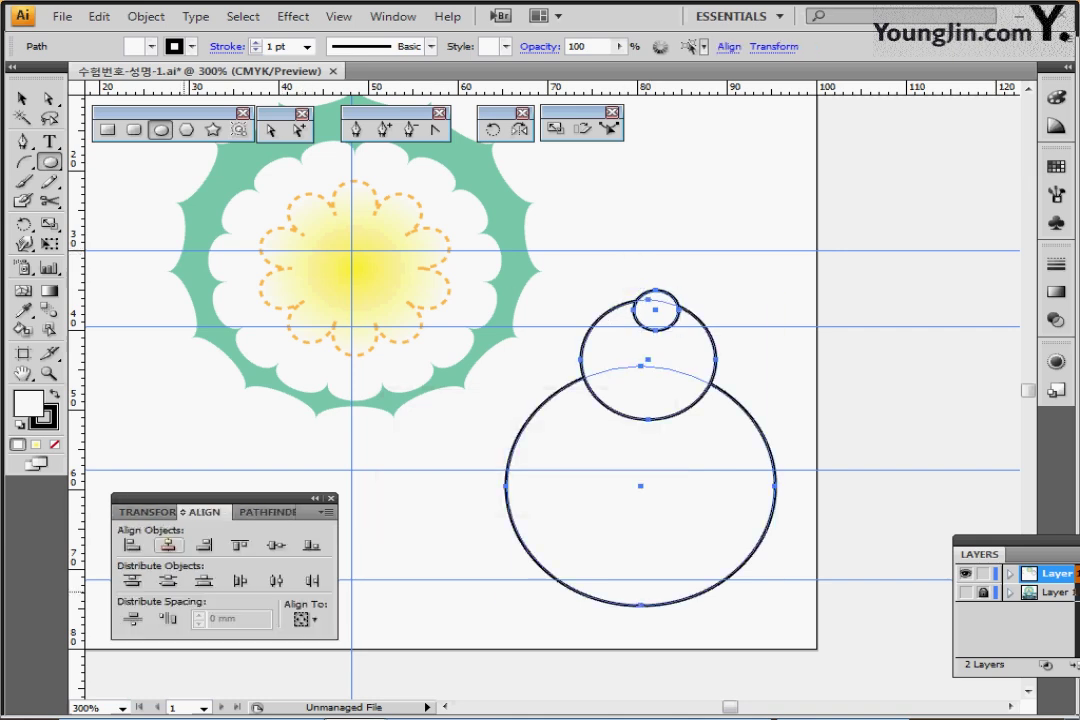
left_click(168, 545)
left_click(585, 262, "ctrl")
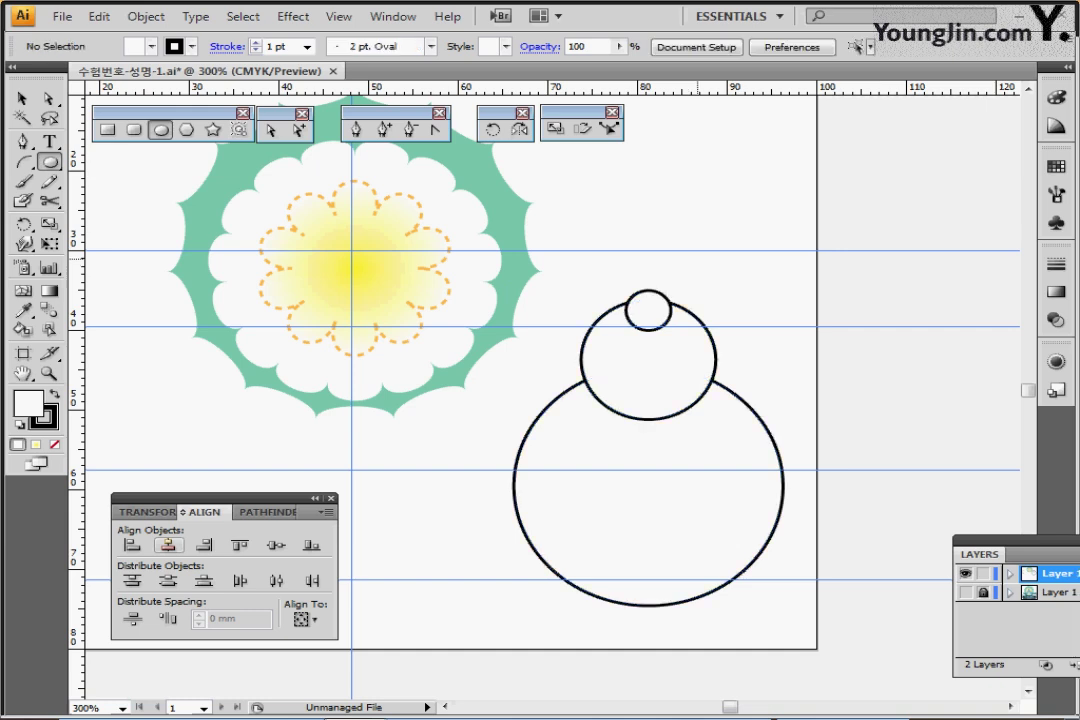
- Shift the smallest circle slightly up and the middle circle slightly down, and select all three circles
left_click(653, 312, "ctrl")
left_click_drag(653, 311, 648, 294)
left_click_drag(730, 258, 578, 544)
left_click(562, 371, "ctrl")
left_click_drag(562, 257, 668, 350)
left_click(602, 470, "ctrl+shift")
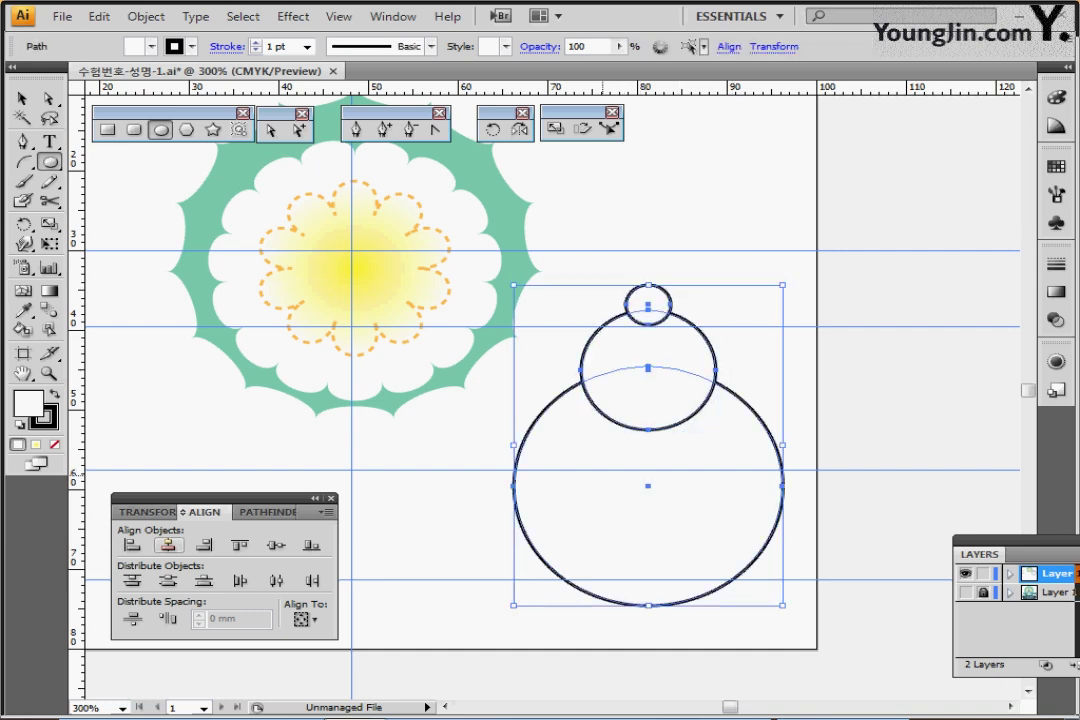
- Show the locked sketch layer and switch the artwork to outline view
key("a")
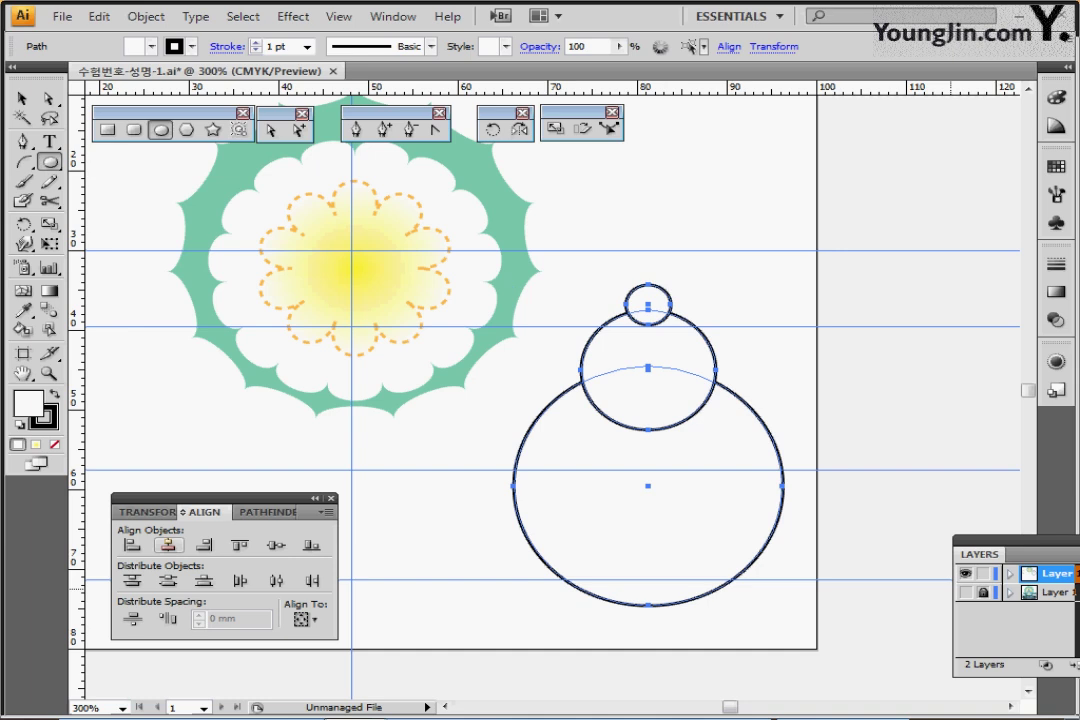
left_click(965, 592)
left_click(965, 592, "ctrl")
key("ctrl+y")
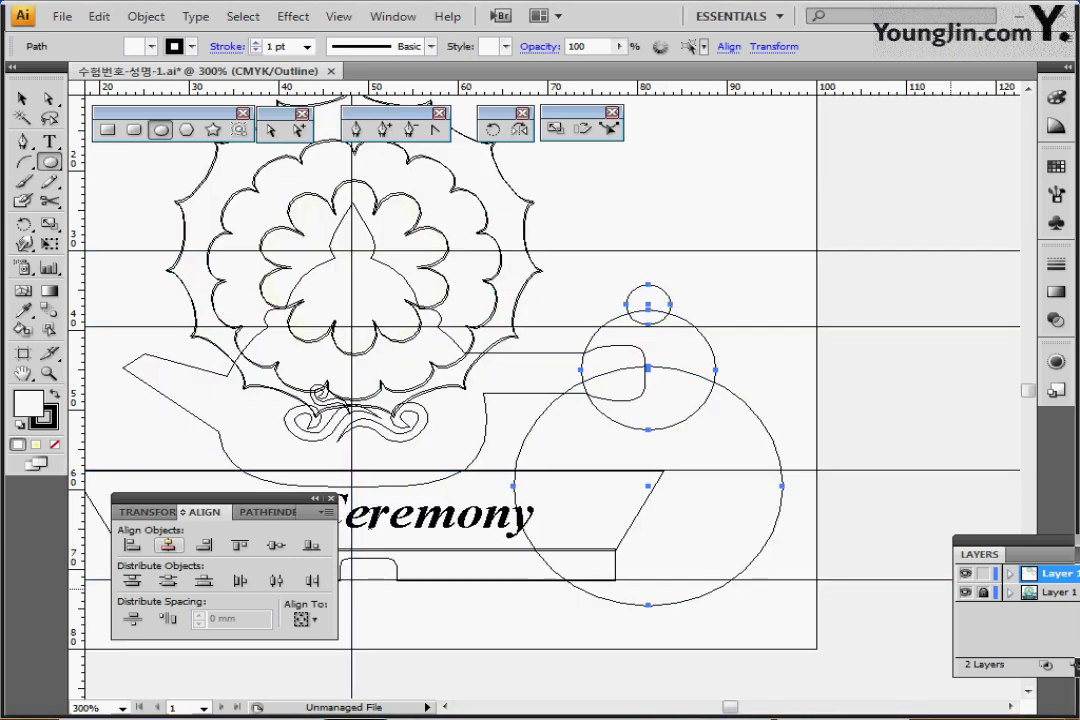
- Reselect only the three circles and move them over the teapot sketch
key("v")
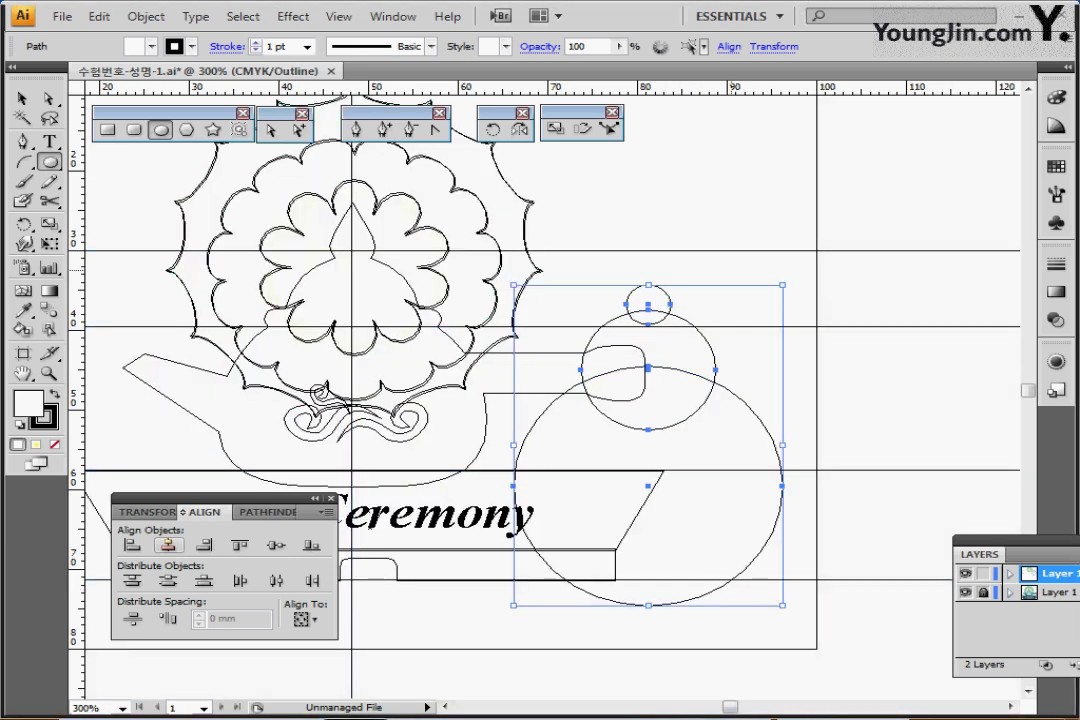
left_click_drag(516, 147, 332, 202)
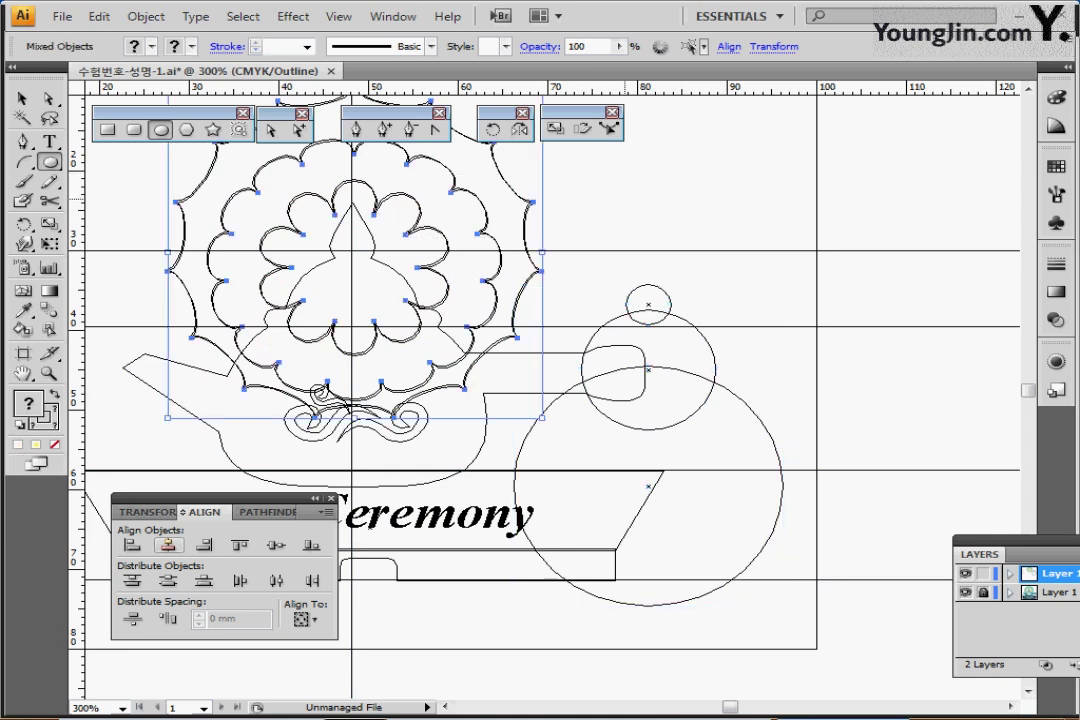
key("ctrl+shift+a")
left_click_drag(738, 243, 629, 439)
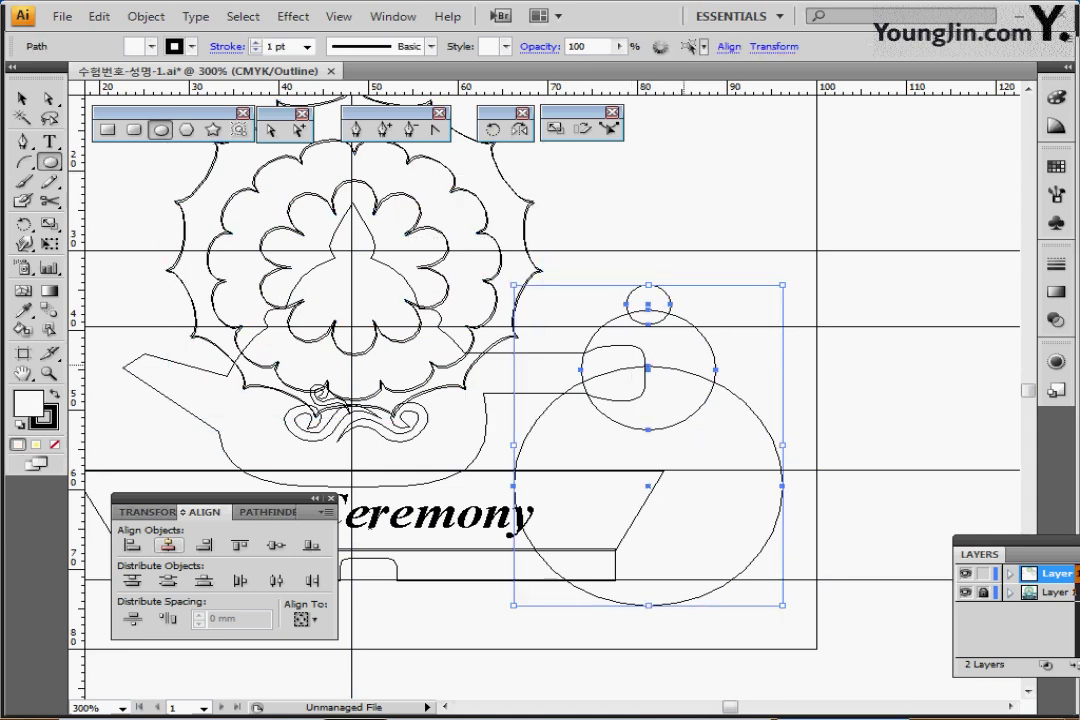
left_click_drag(648, 370, 353, 302)
- Select only the small and middle circles and move them slightly down to fit the sketched lid and knob
left_click(438, 366, "ctrl")
left_click(525, 326, "ctrl+shift")
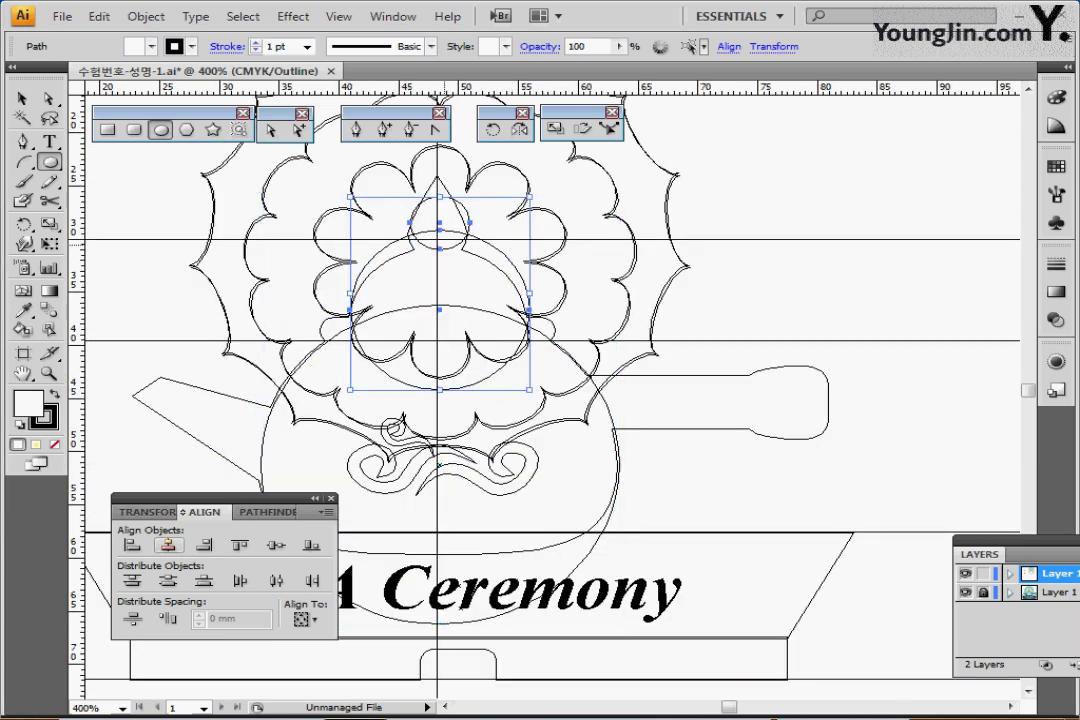
left_click_drag(439, 231, 439, 241)
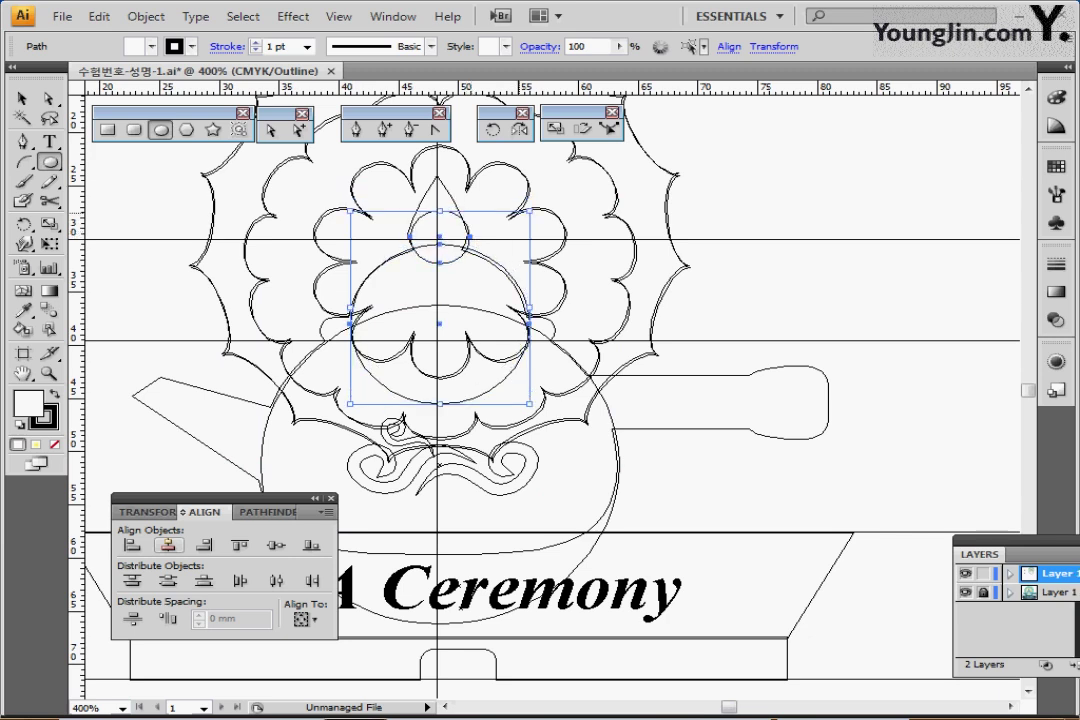
- Select all three circles, center them on the vertical guide and hide the bounding box
left_click(511, 198, "ctrl")
left_click_drag(534, 197, 362, 389)
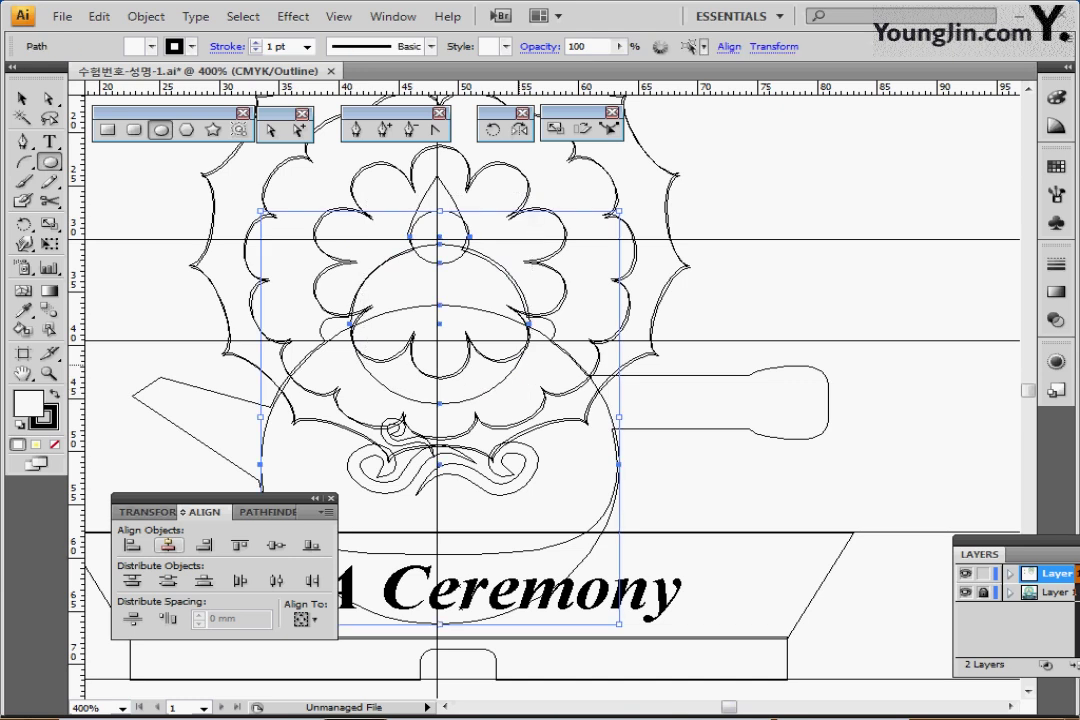
left_click(545, 204, "ctrl")
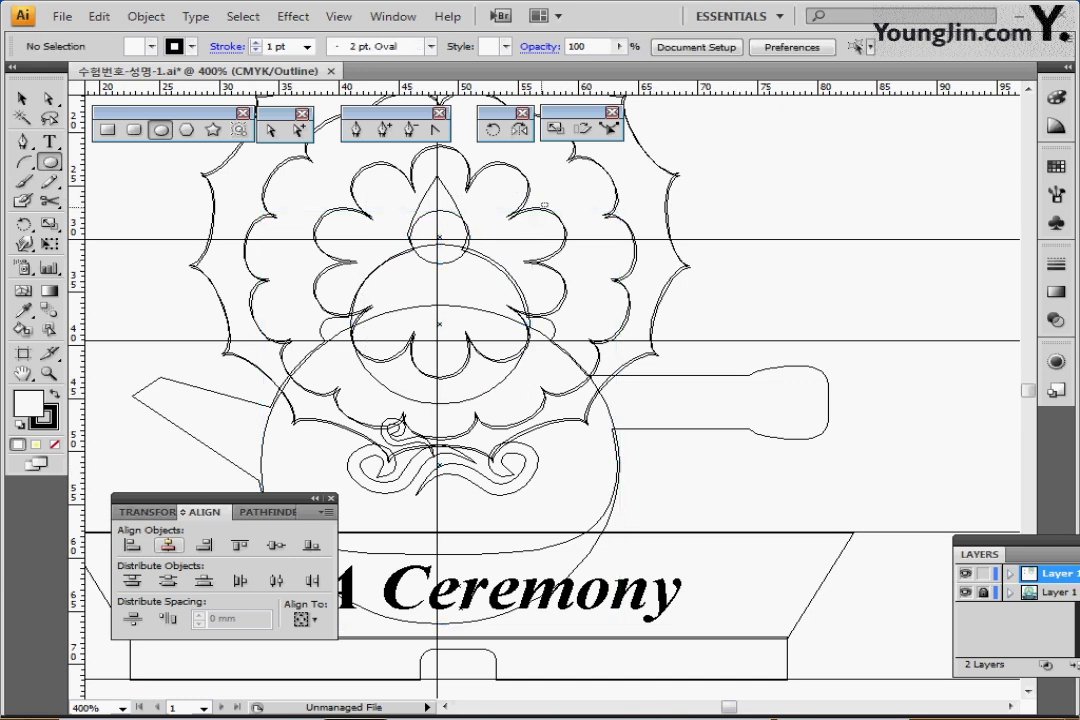
left_click_drag(545, 204, 370, 385)
left_click_drag(440, 245, 437, 244)
key("ctrl+shift+b")
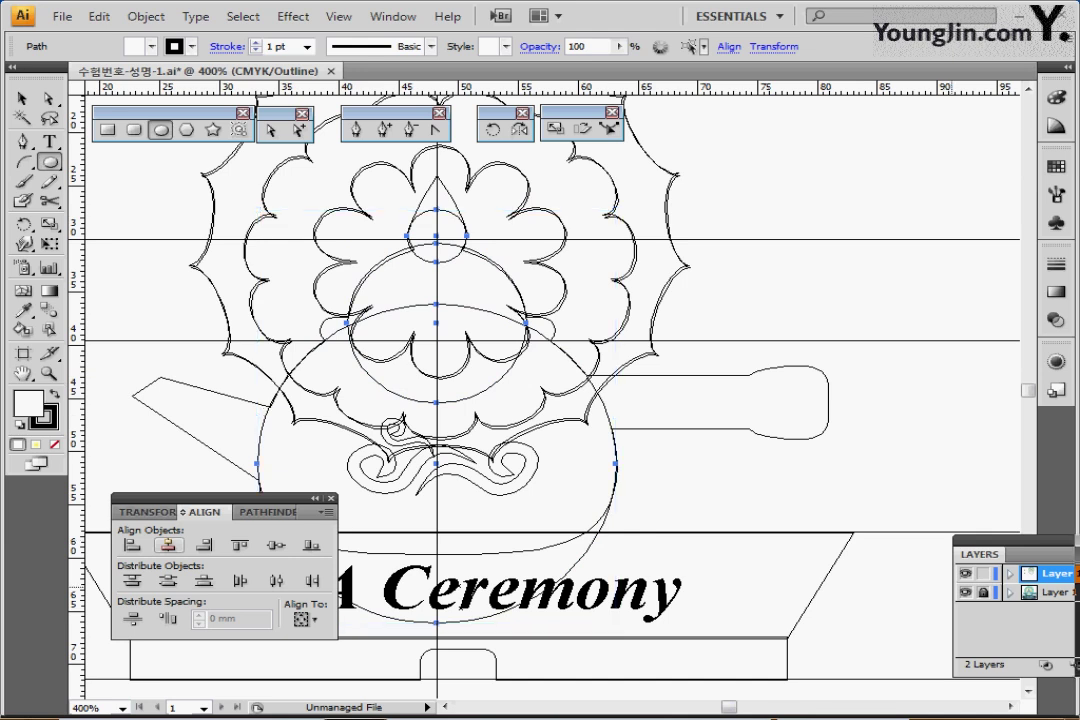
- Hide the sketch layer and return the artwork to preview display
key("ctrl+y")
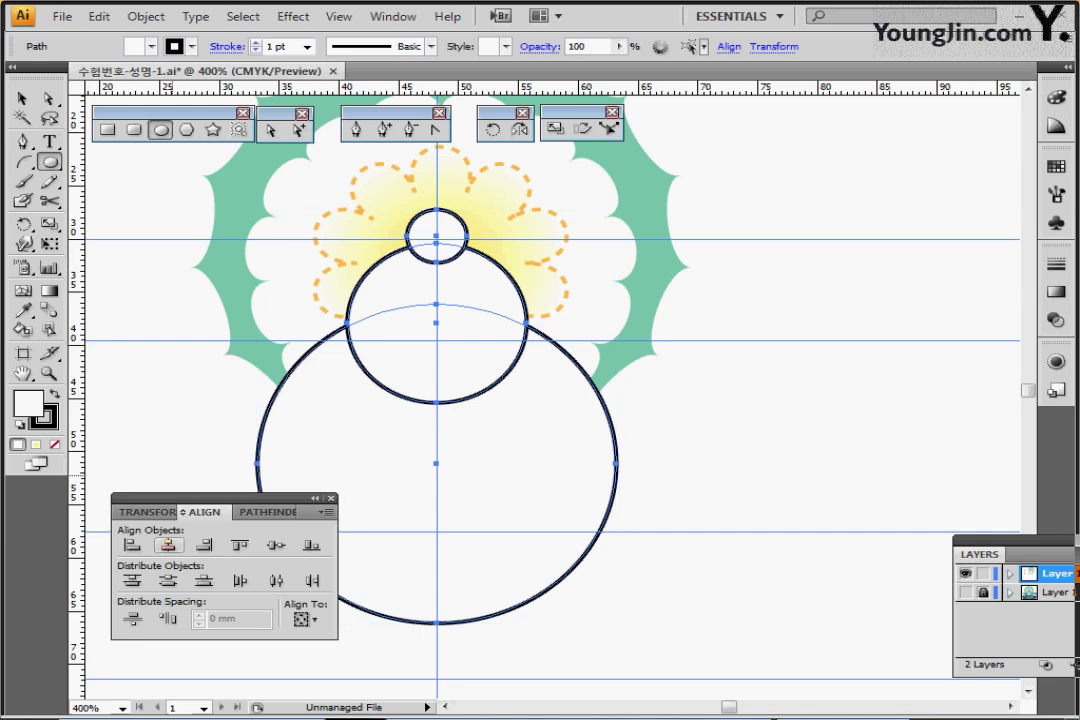
key("ctrl+shift+b")
left_click(562, 390, "ctrl")
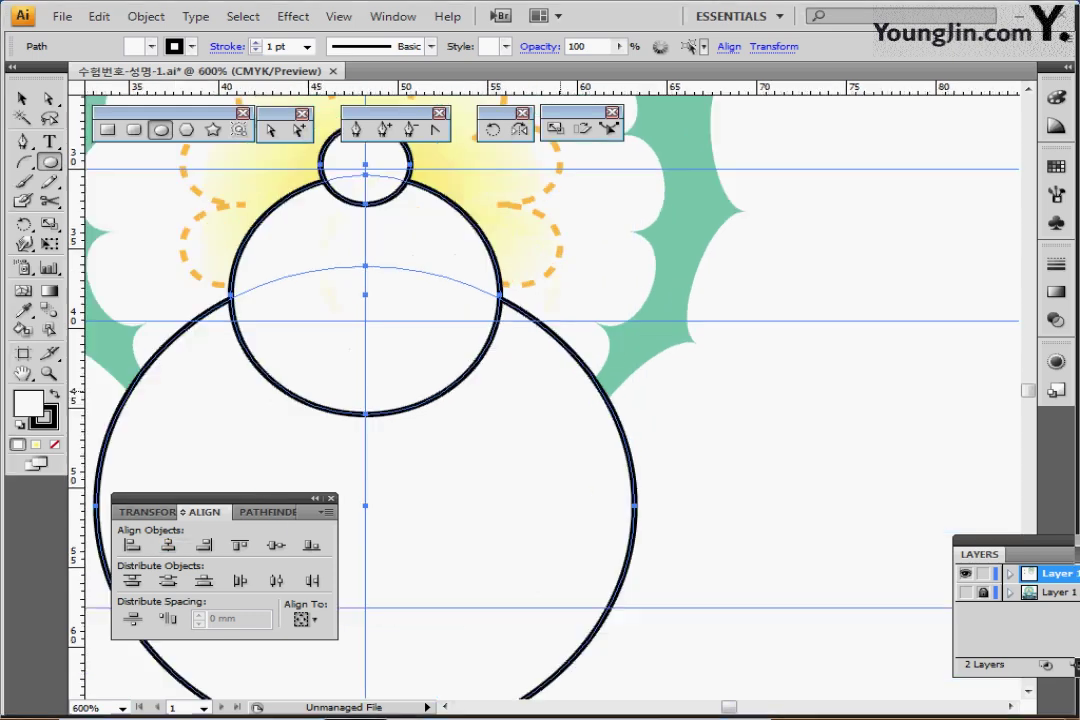
left_click_drag(554, 387, 627, 357)
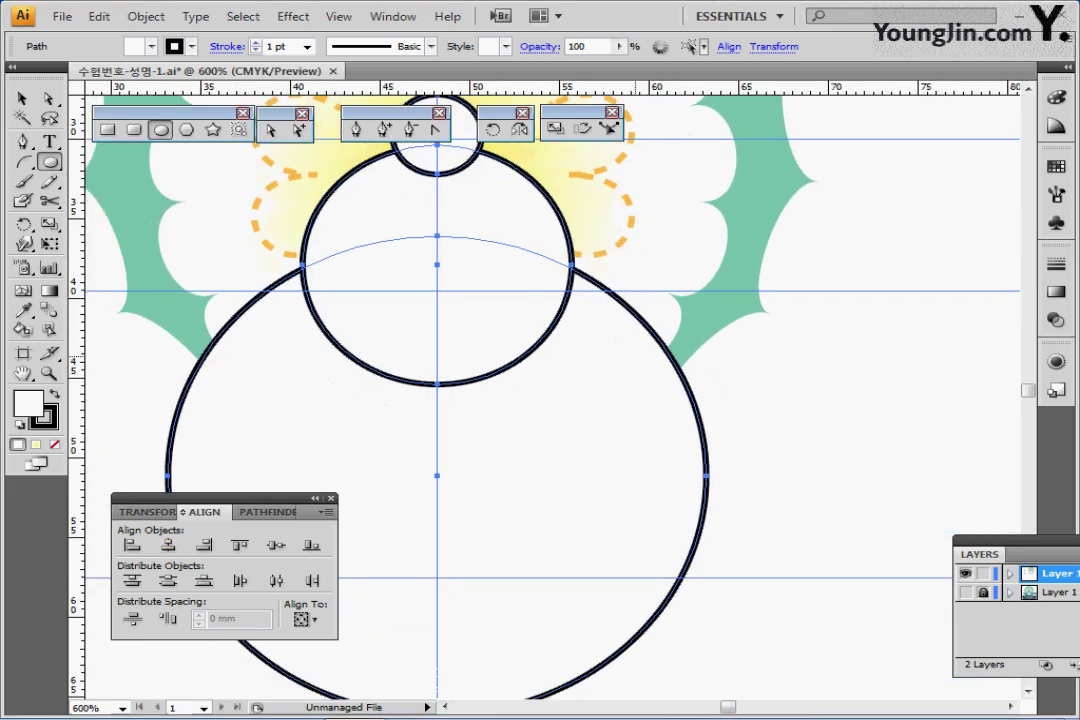
key("ctrl+minus")
key("ctrl+minus")
key("ctrl+minus")
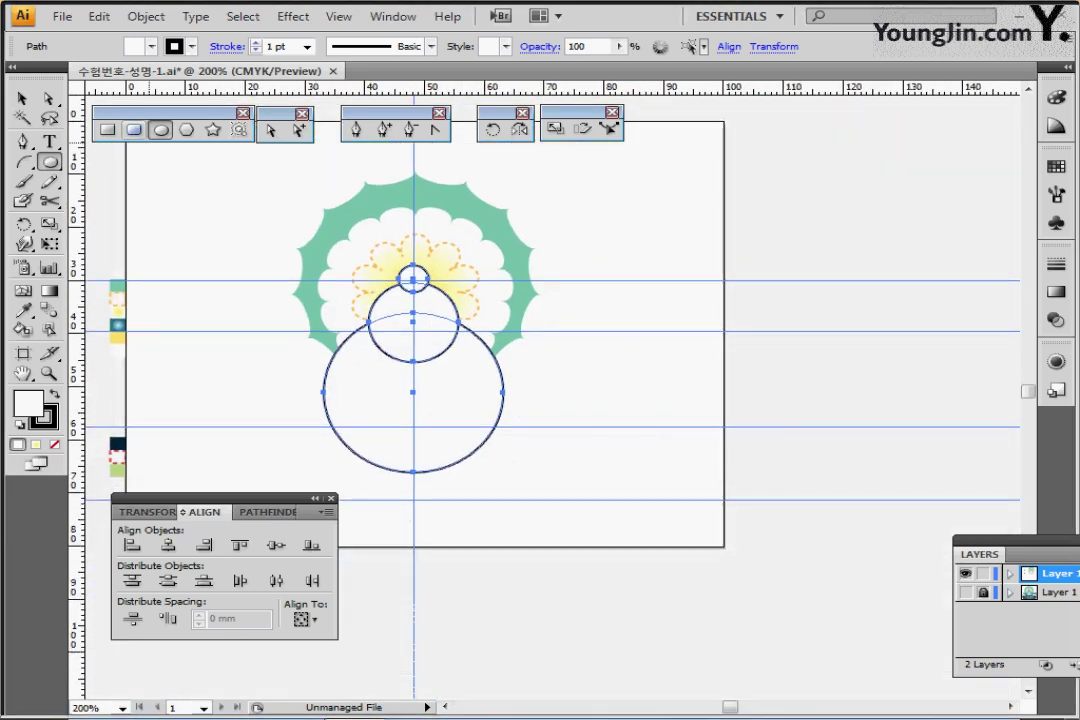
- Draw a rounded rectangle about 20 × 3 mm across the middle circle and align it with the three circles by horizontal centers
left_click(134, 129)
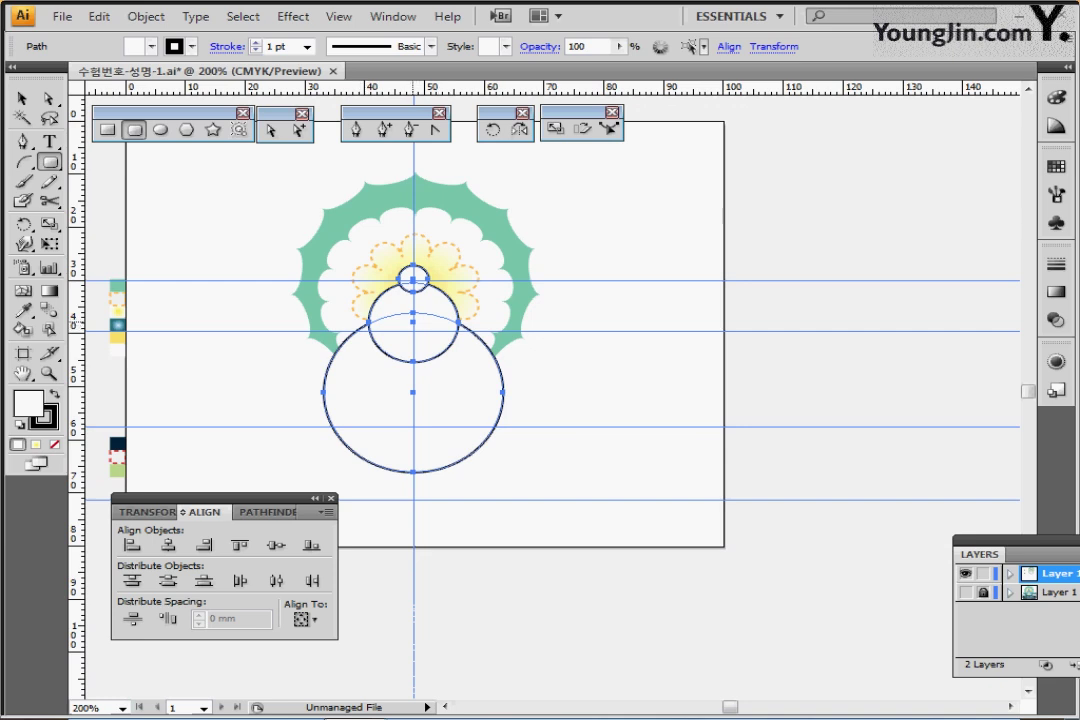
left_click_drag(412, 324, 473, 330)
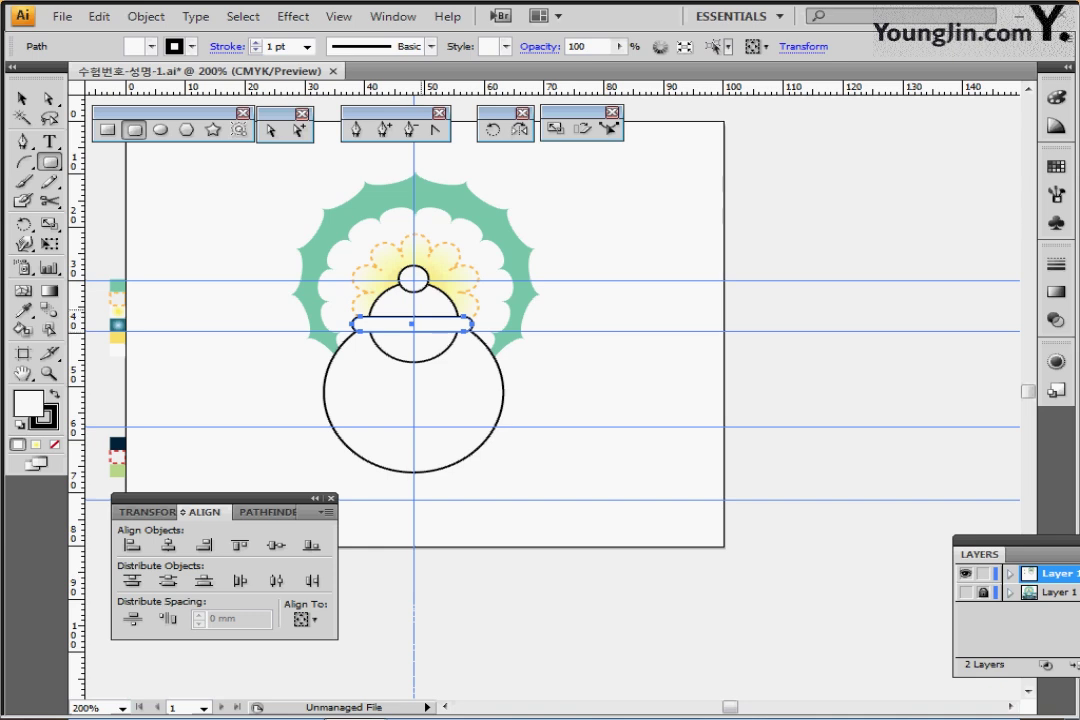
left_click(414, 286, "ctrl+shift")
left_click_drag(446, 507, 388, 279)
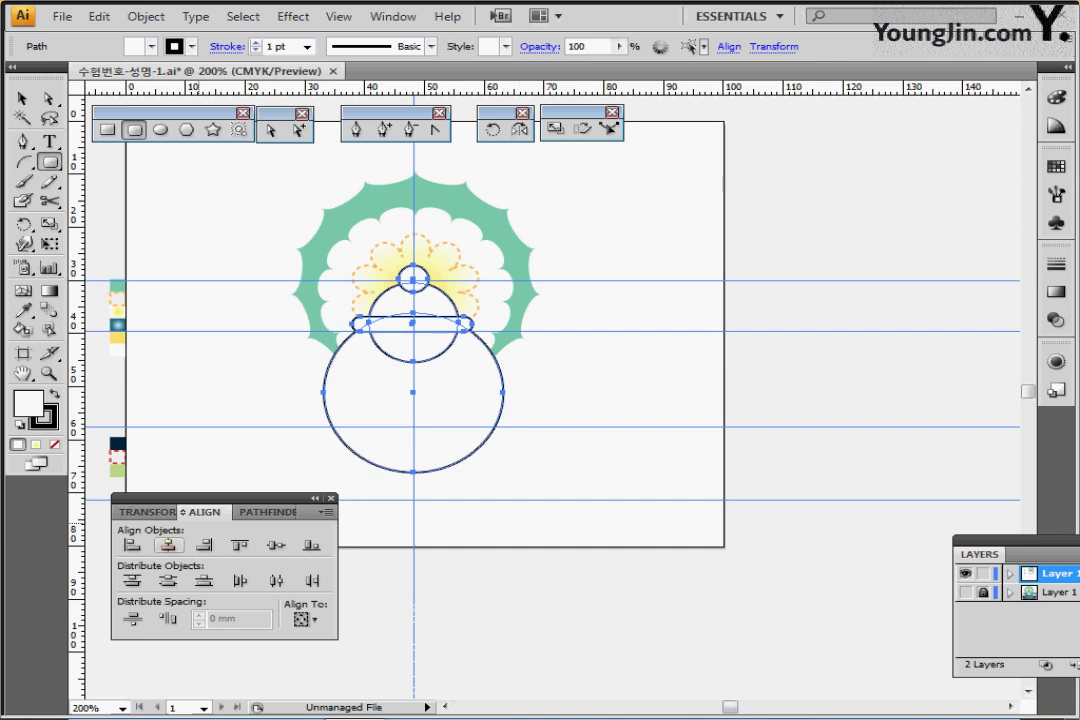
- Unite the three circles and the rounded rectangle into a single teapot outline with Pathfinder
key("ctrl+plus")
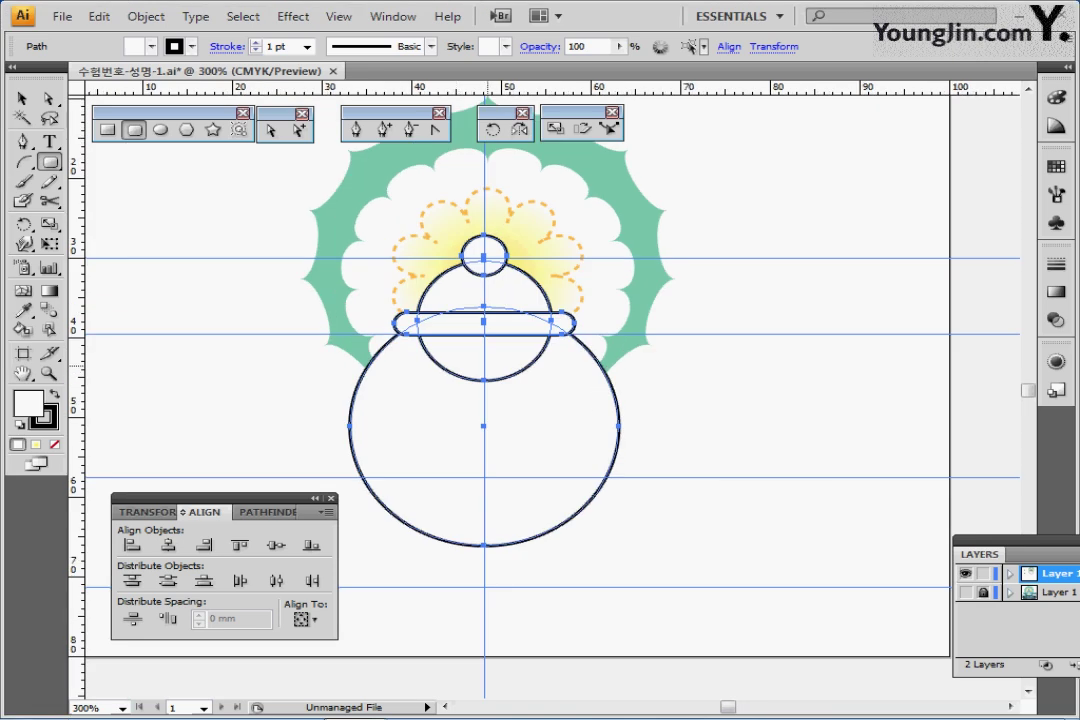
left_click_drag(517, 433, 542, 427)
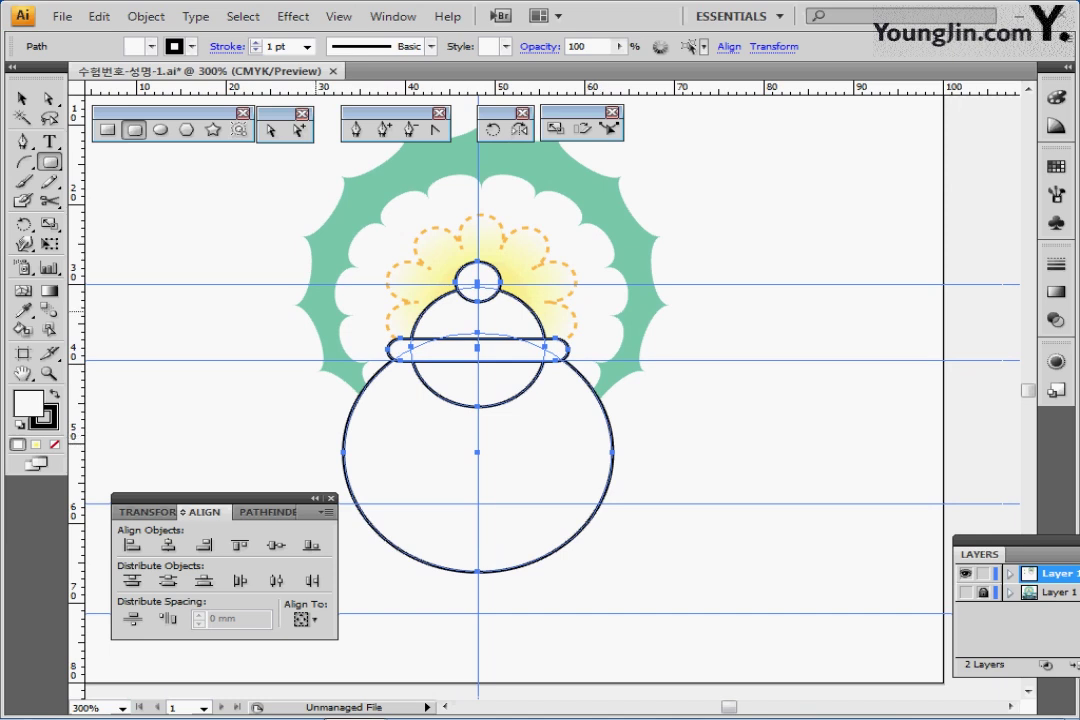
key("ctrl")
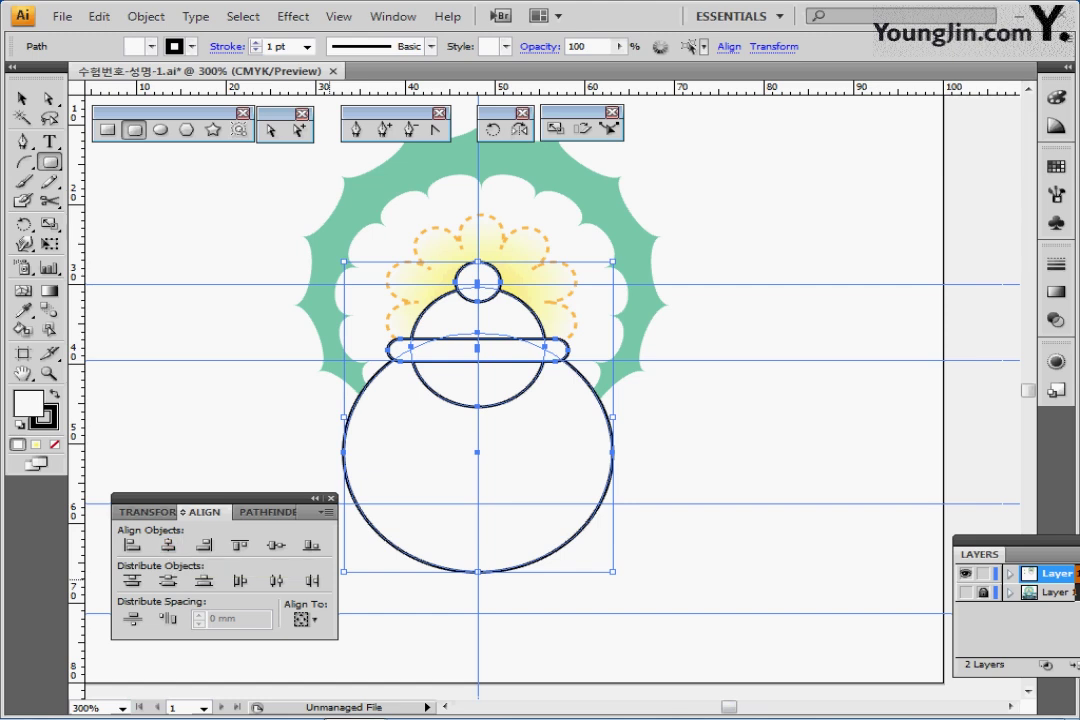
left_click(266, 512)
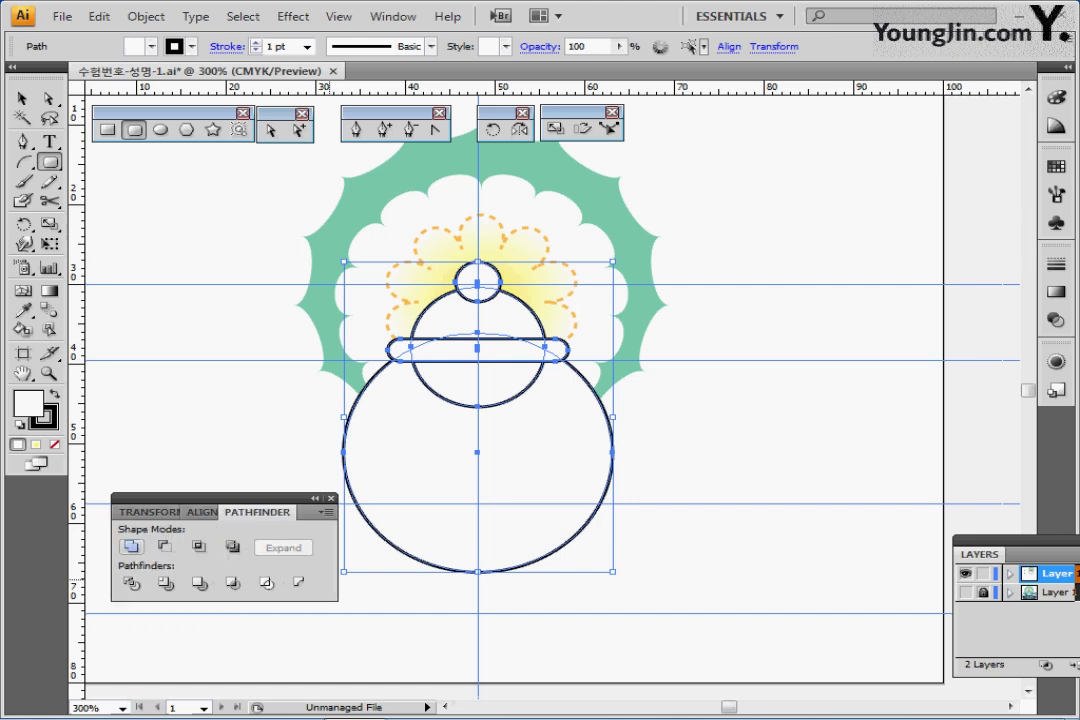
left_click(131, 546)
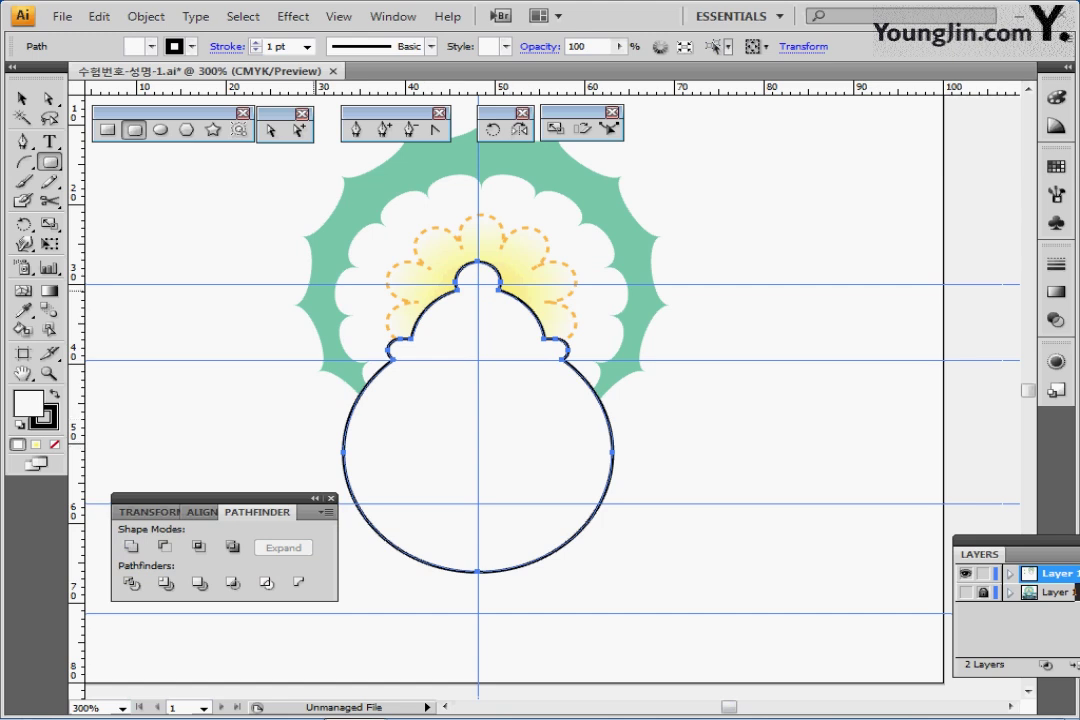
- Move the teapot outline's bottom anchor point up to the horizontal guide at about Y -57.7 mm to flatten the base
left_click(270, 130)
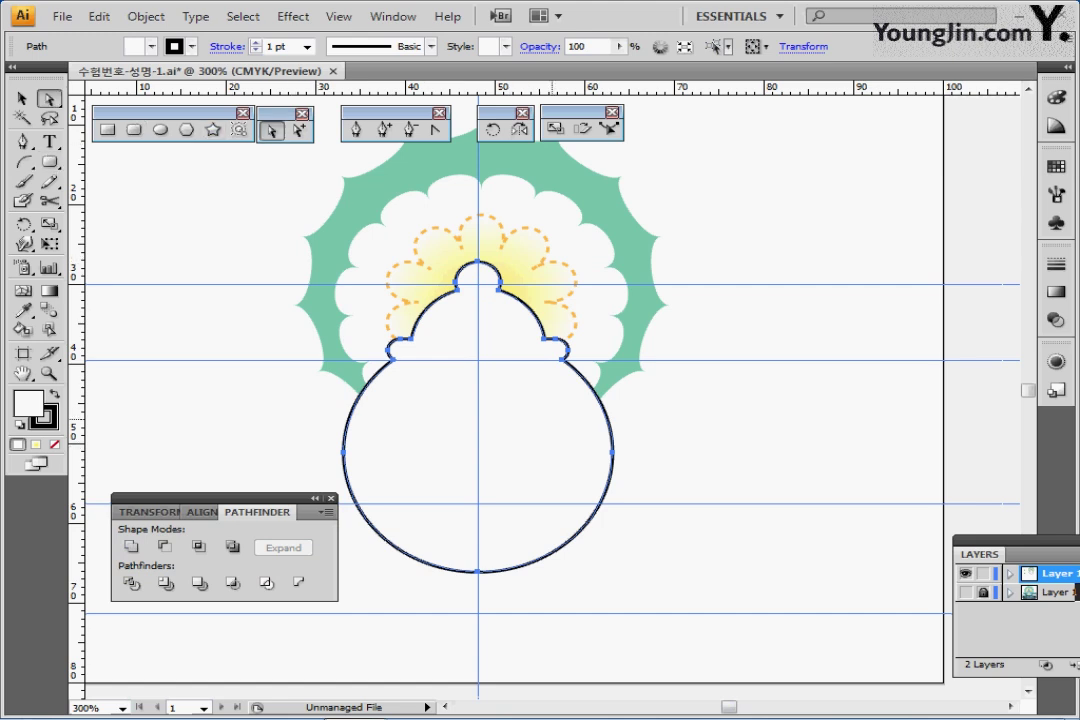
key("ctrl+minus")
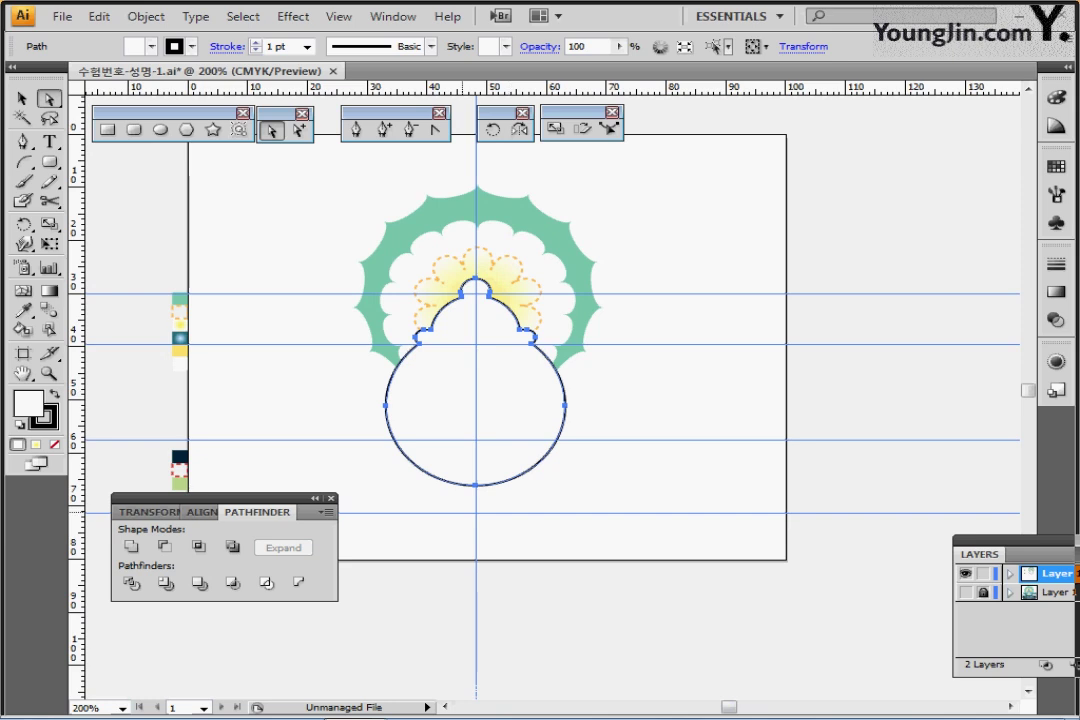
left_click(475, 485)
left_click_drag(475, 485, 474, 442)
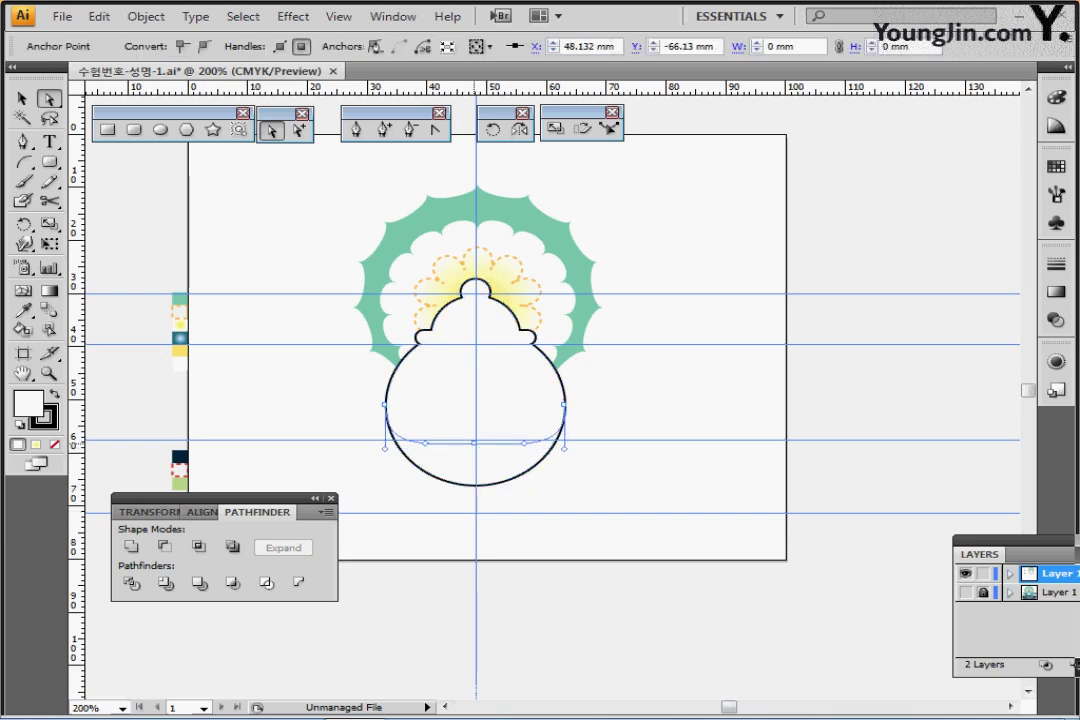
left_click_drag(474, 442, 476, 440)
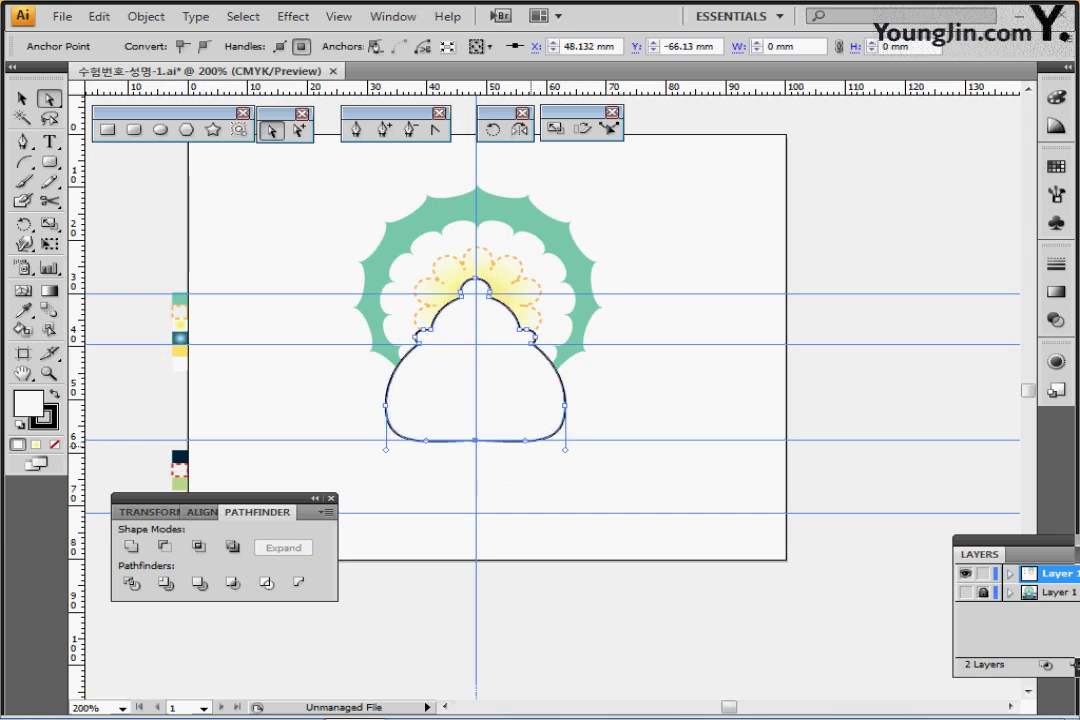
- Lower the base's center anchor point slightly below the guide, to about Y -58.5 mm
key("ctrl+plus")
key("ctrl+plus")
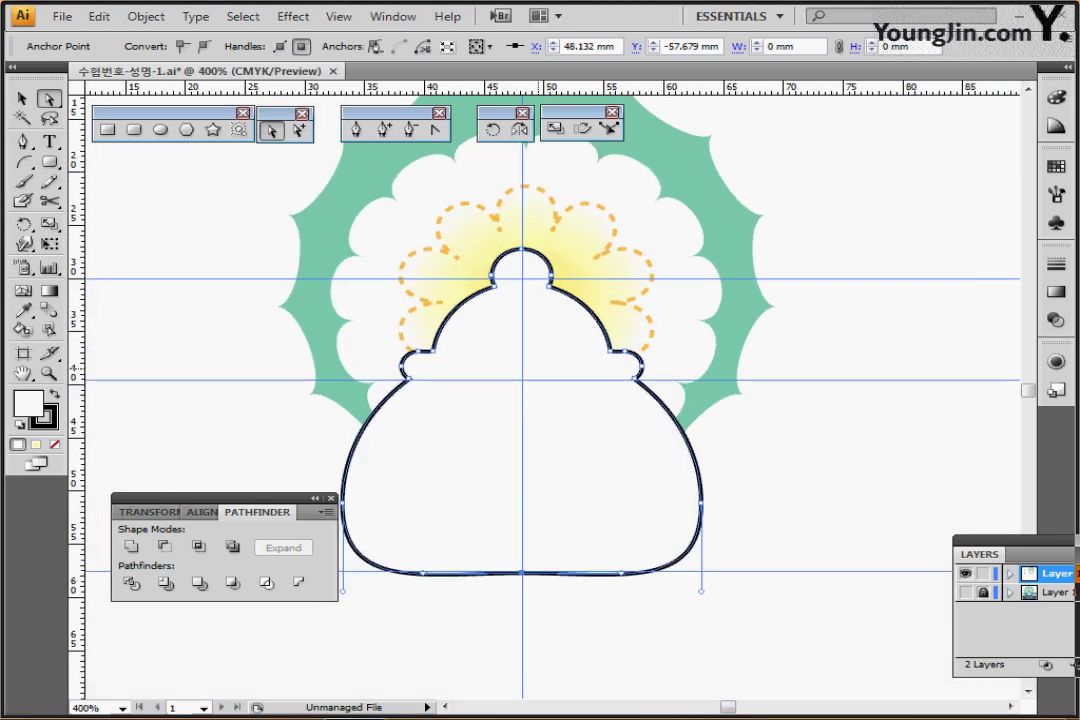
key("Down")
key("Down")
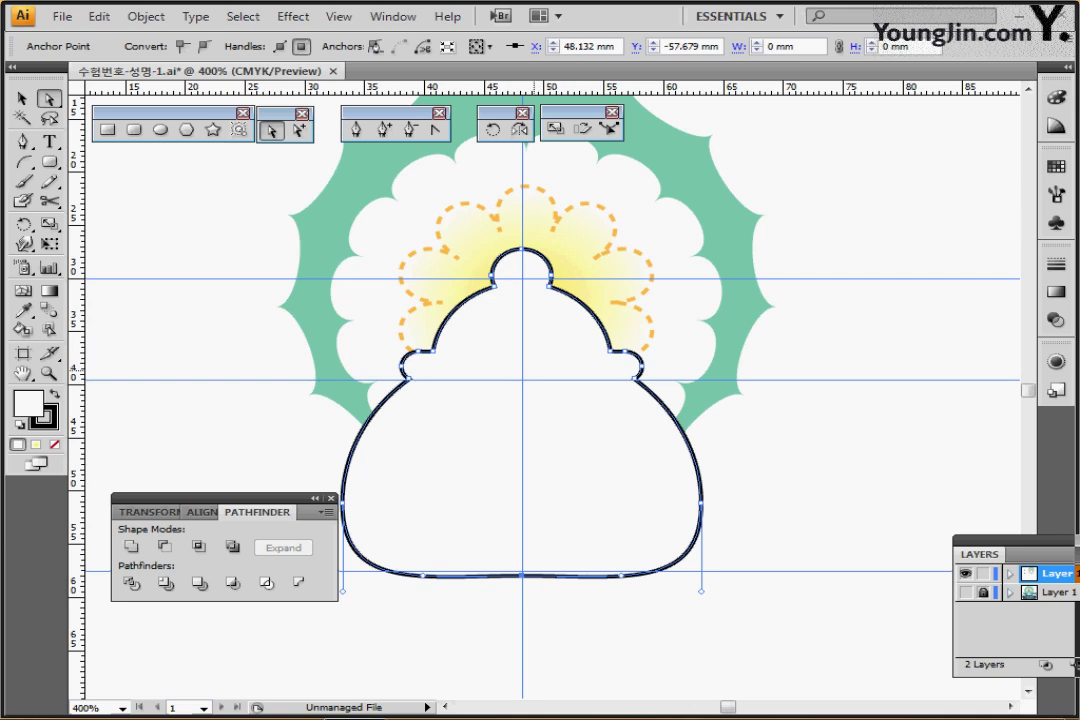
left_click_drag(513, 357, 517, 408)
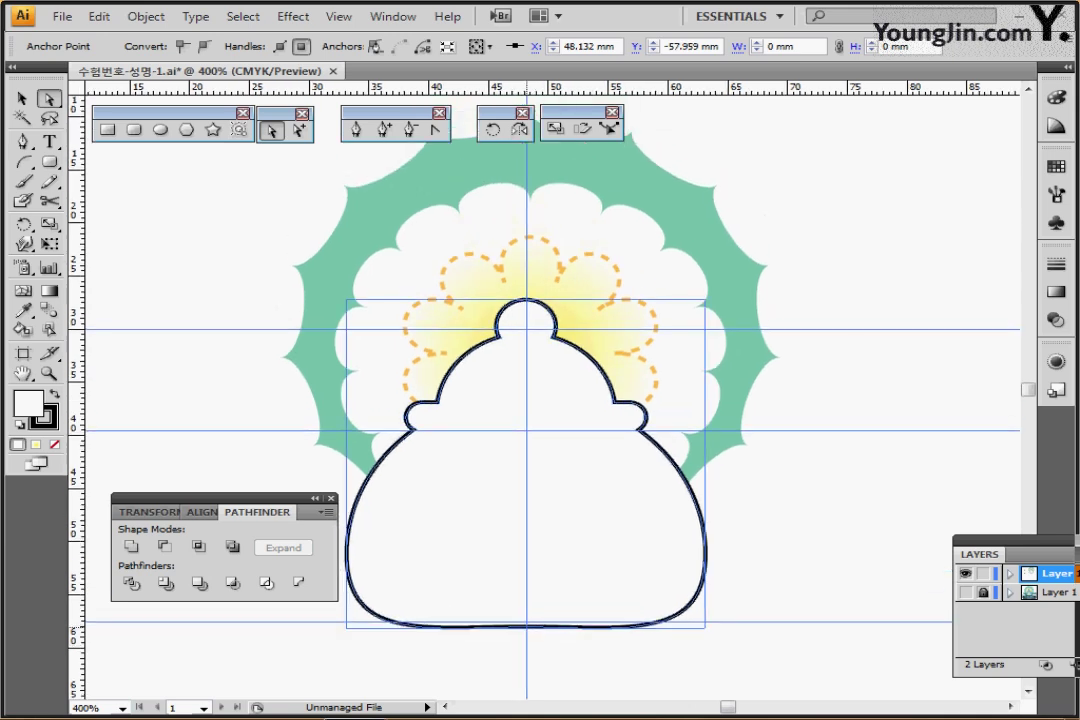
left_click_drag(527, 628, 528, 632)
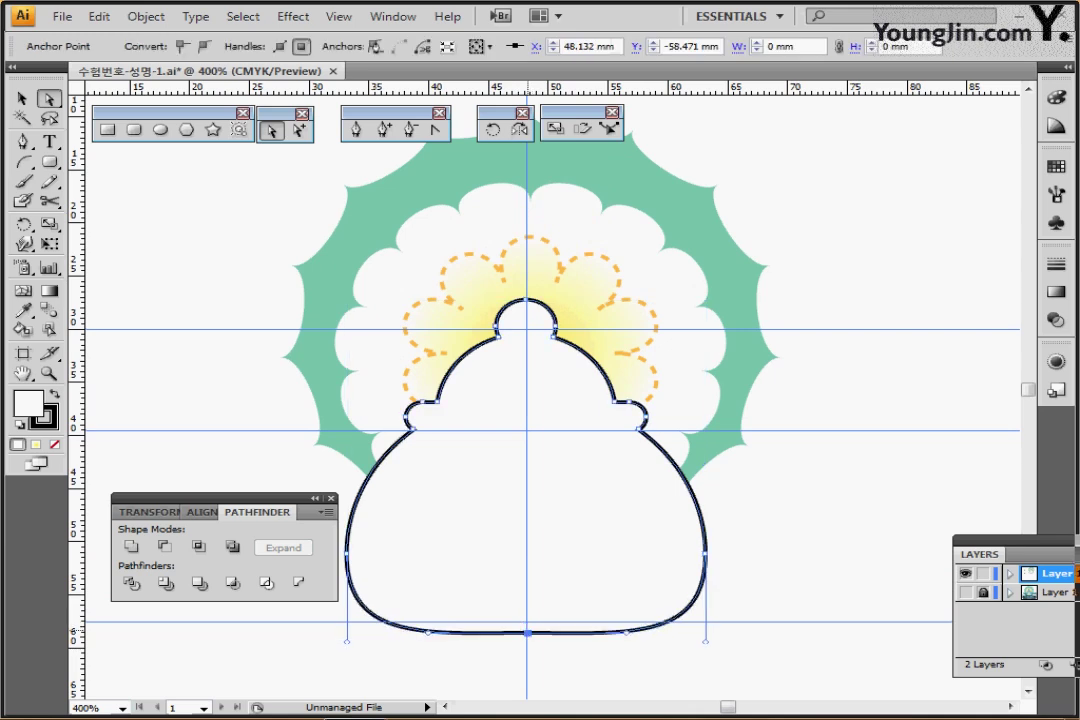
- Raise the lid knob's top anchor point to about Y -25.3 mm and convert it to a corner point
left_click(524, 316)
left_click_drag(518, 282, 529, 289)
left_click(526, 299)
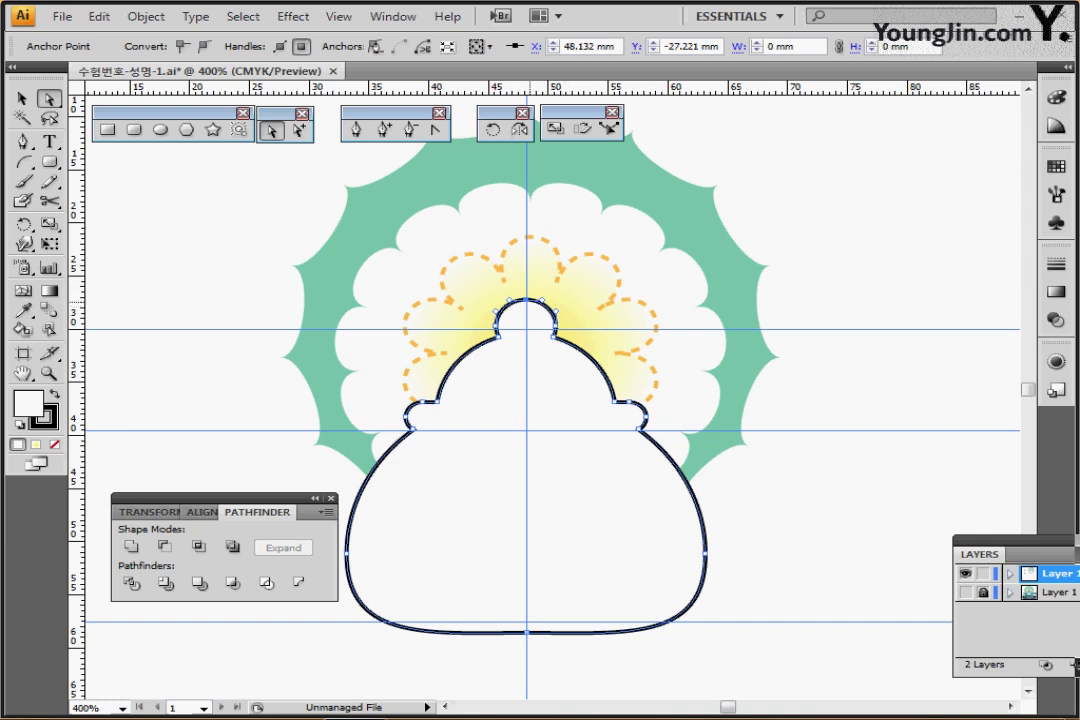
left_click_drag(526, 299, 526, 279)
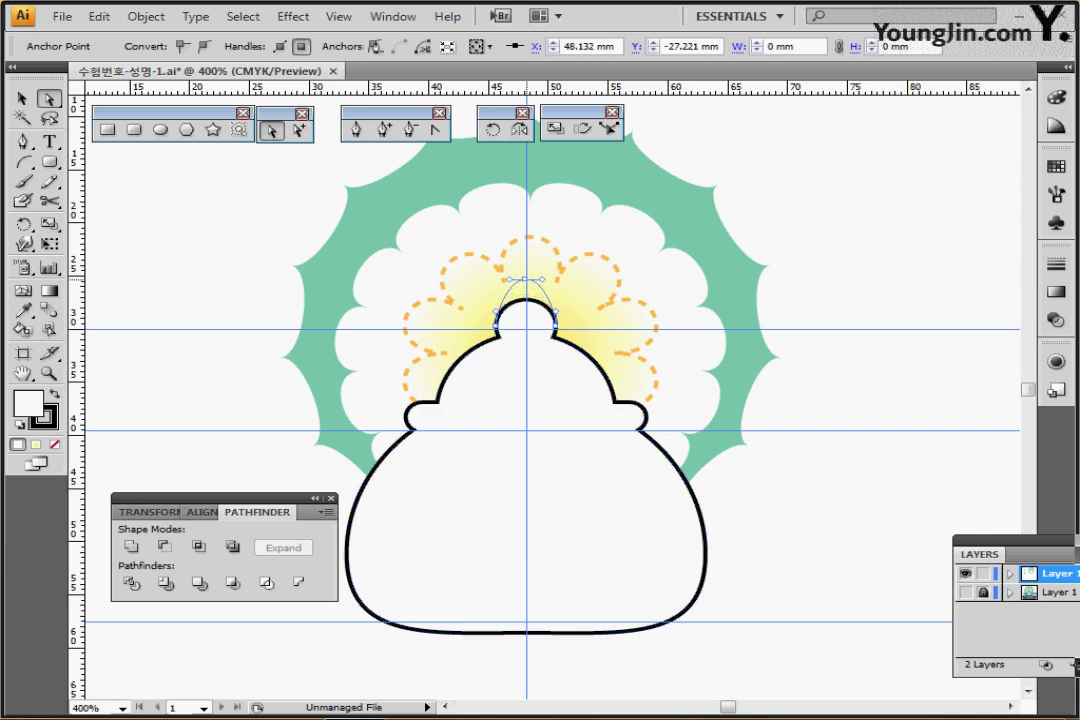
left_click_drag(526, 279, 526, 279)
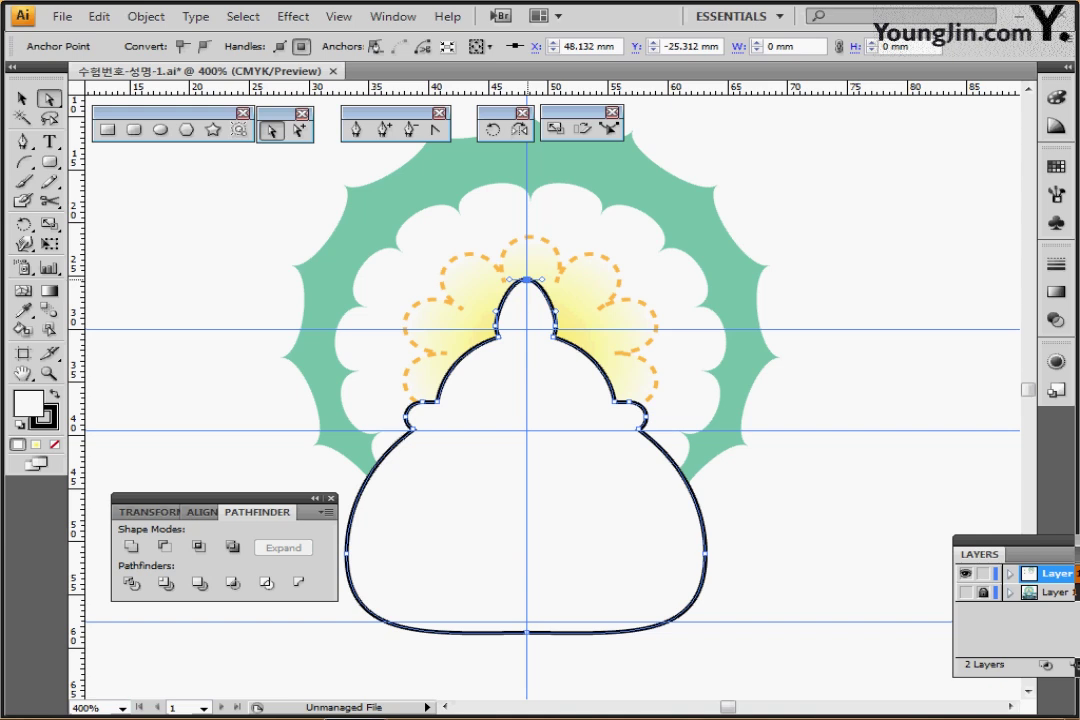
left_click(435, 129)
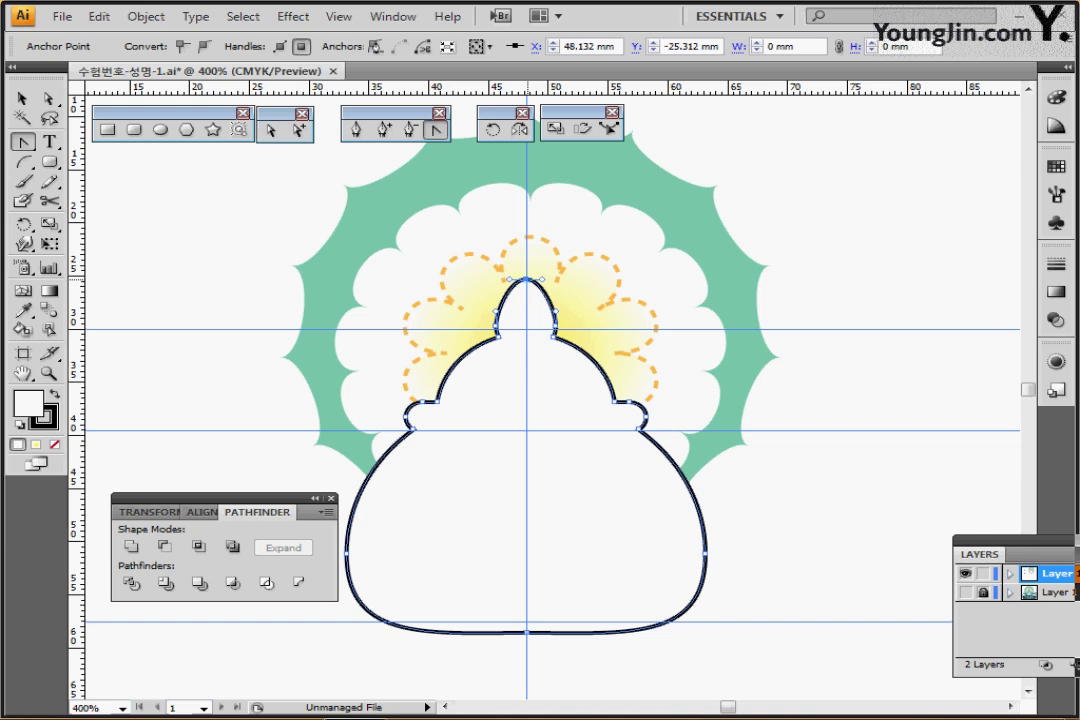
left_click(526, 280)
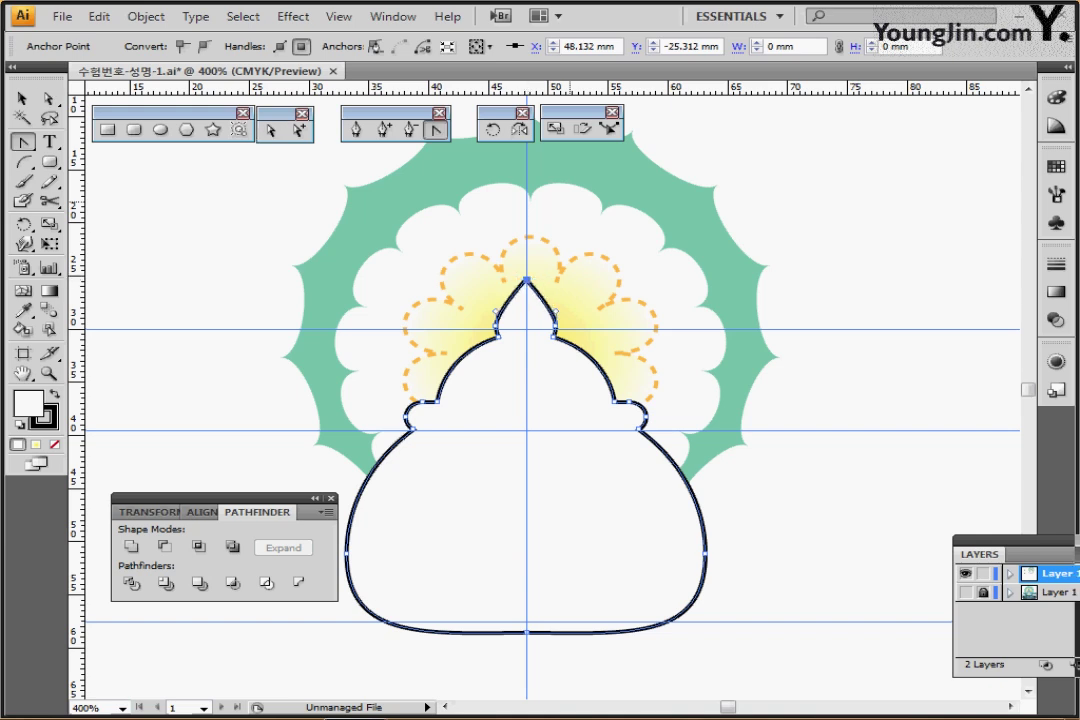
- Nudge the lid tip's anchor point up to about Y -25.15 mm
key("Up")
key("Up")
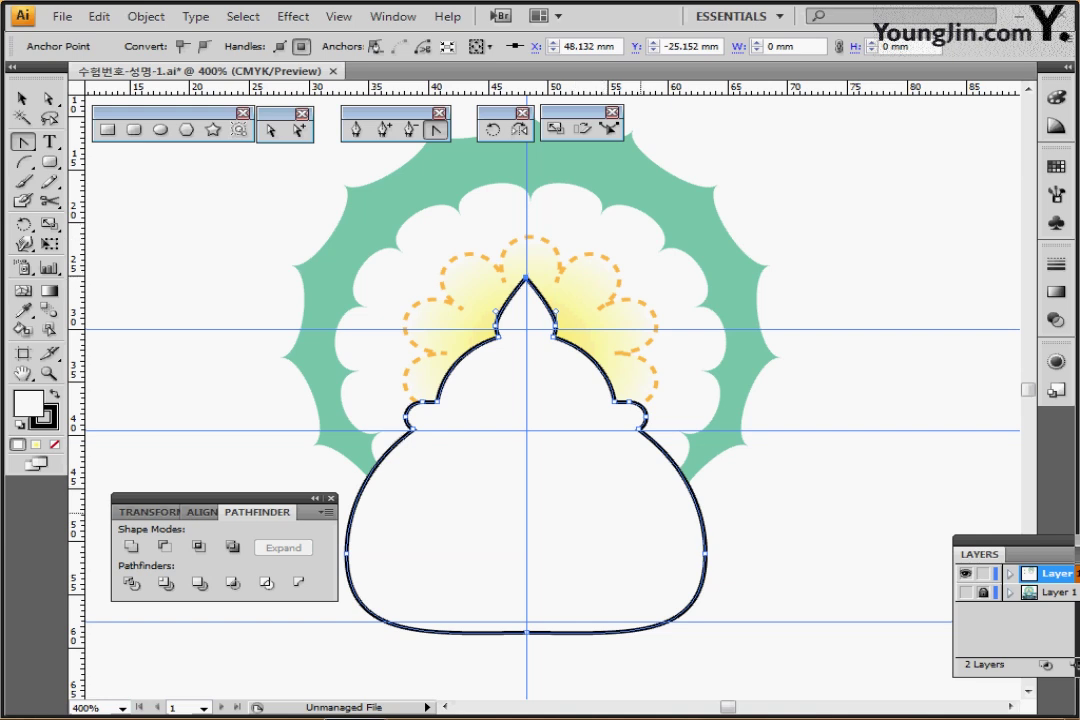
- Try a rectangle for the teapot handle and delete it, making the reference artwork layer visible for guidance
key("ctrl+minus")
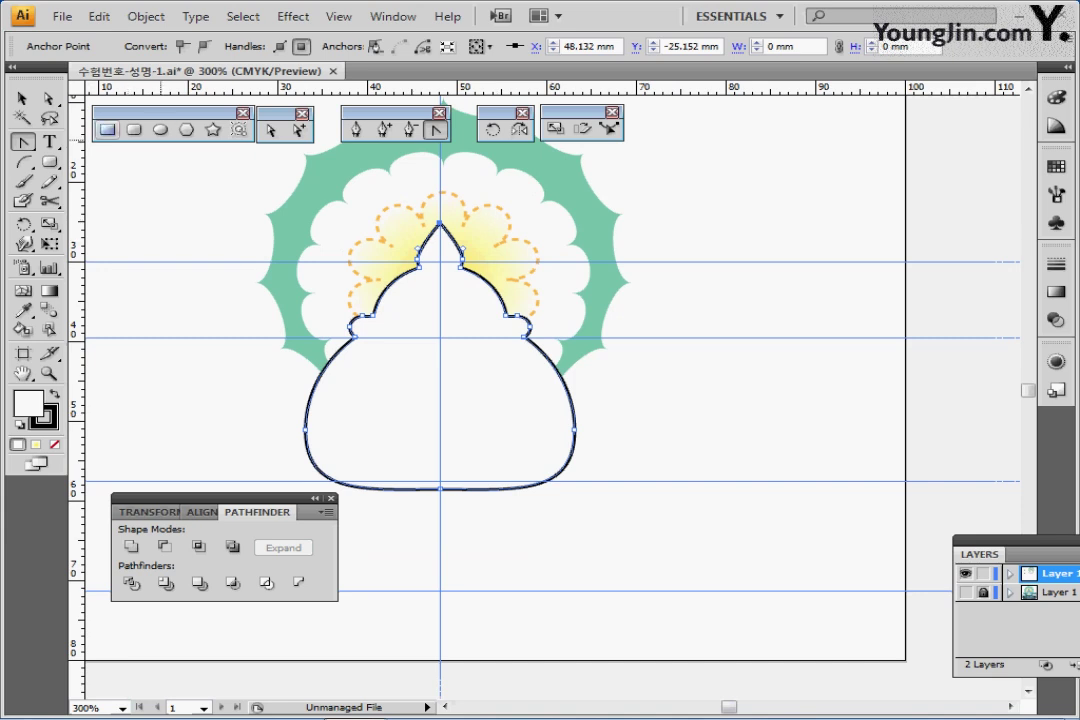
left_click(107, 130)
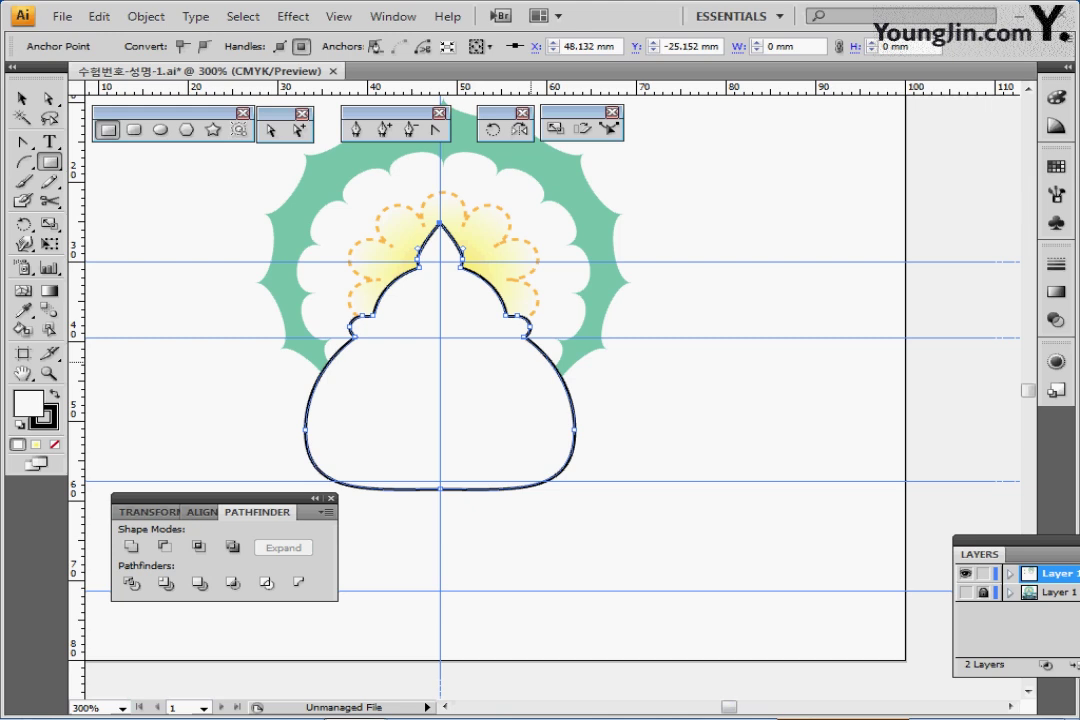
mouse_move(528, 357)
left_mouse_down()
mouse_move(586, 385)
mouse_move(647, 389)
left_mouse_up()
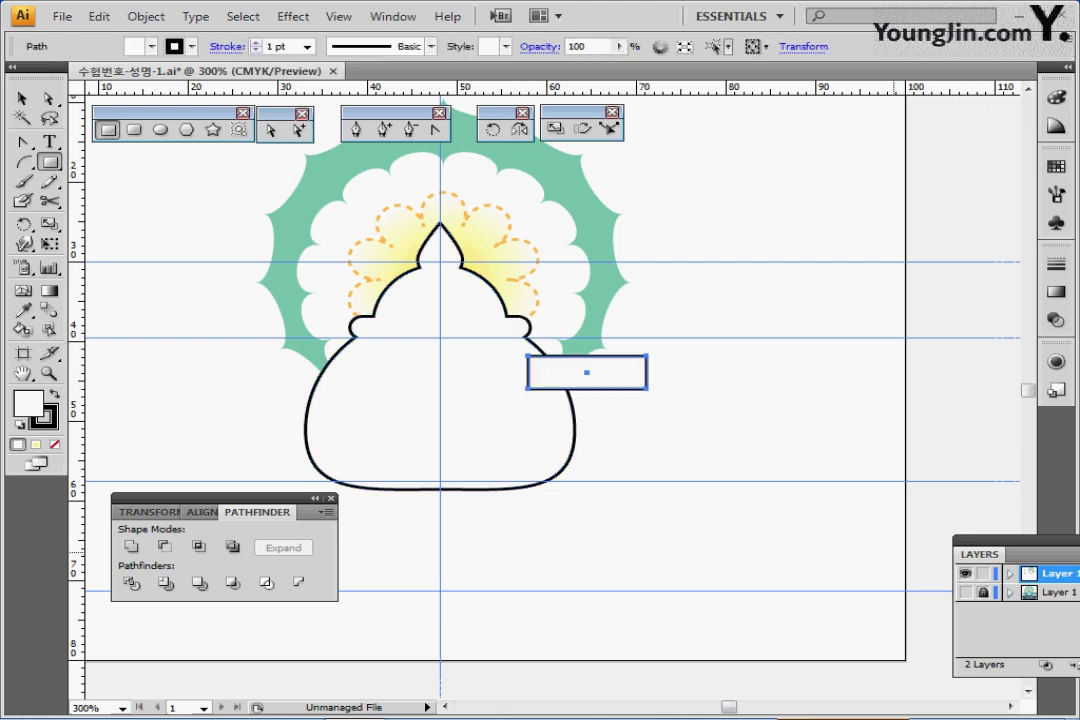
left_click(965, 592)
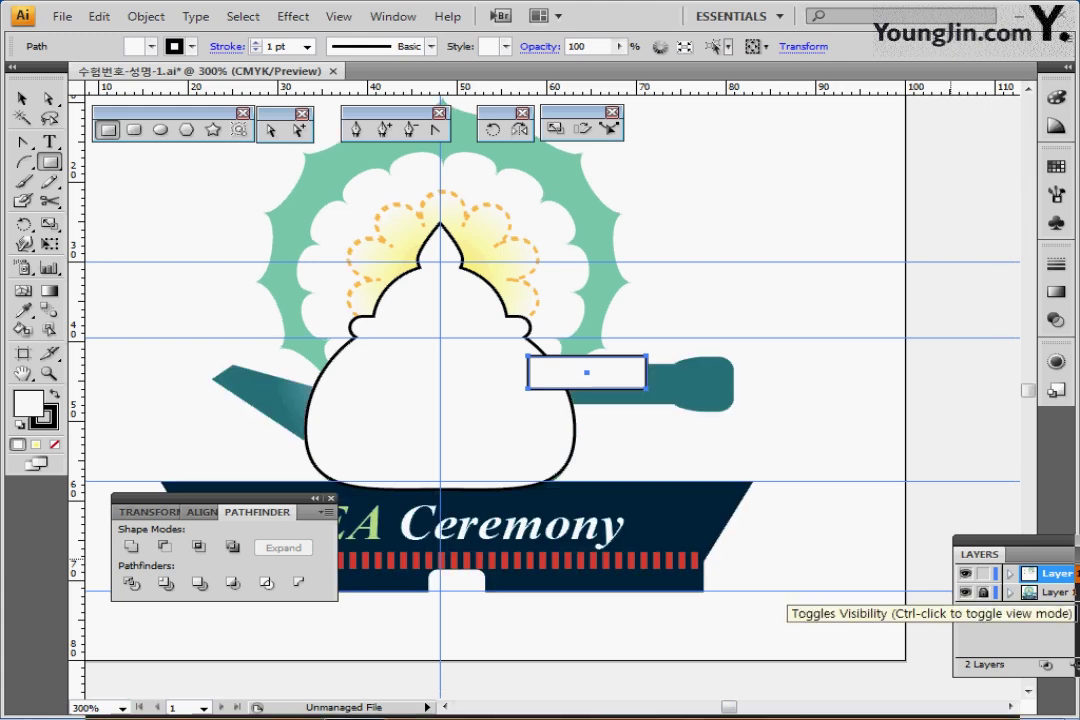
left_click_drag(645, 380, 647, 387)
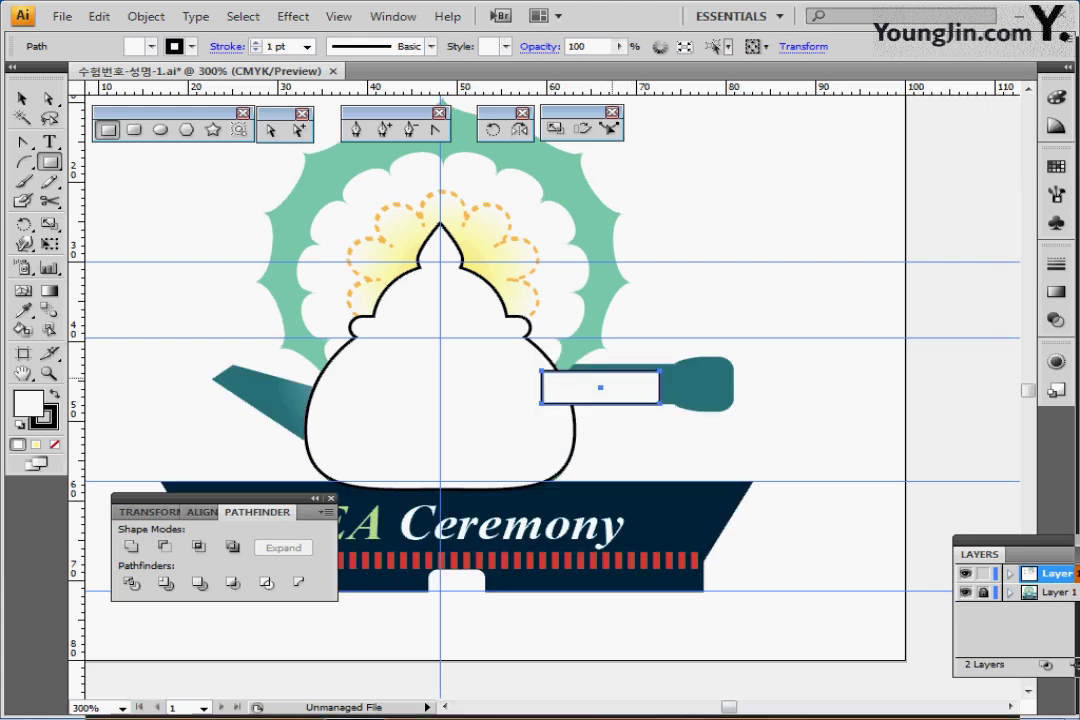
key("Delete")
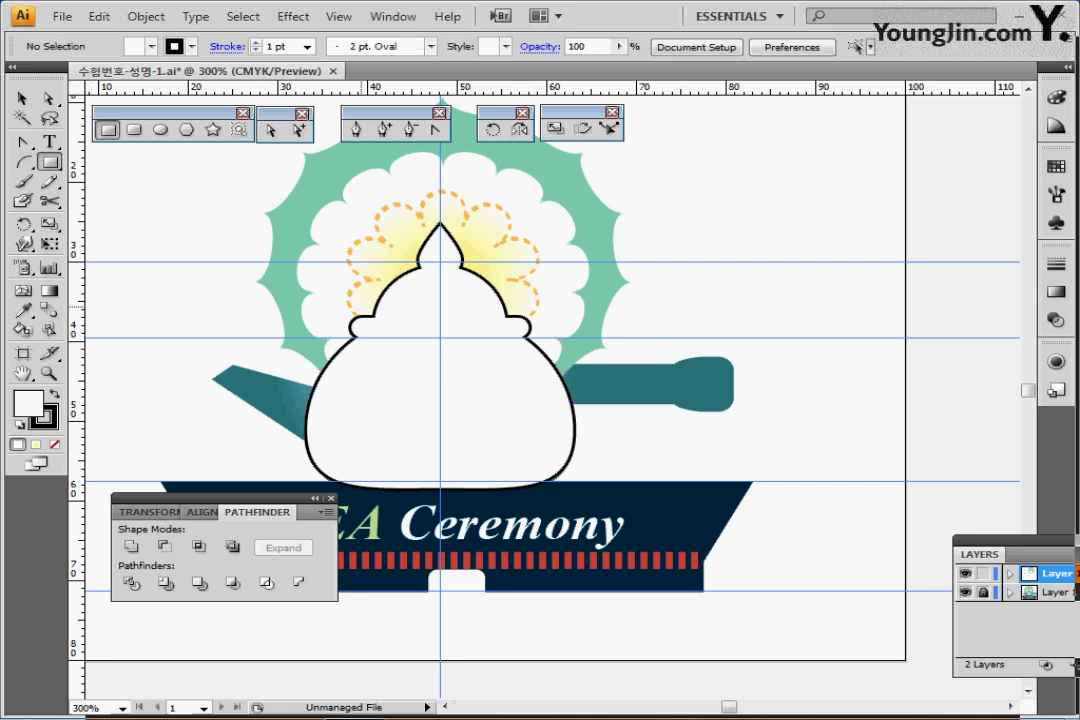
- Draw a handle bar rectangle about 18 mm wide and 4 mm tall, overlapping the teapot body and aligned with the reference handle
left_click_drag(520, 361, 683, 398)
key("v")
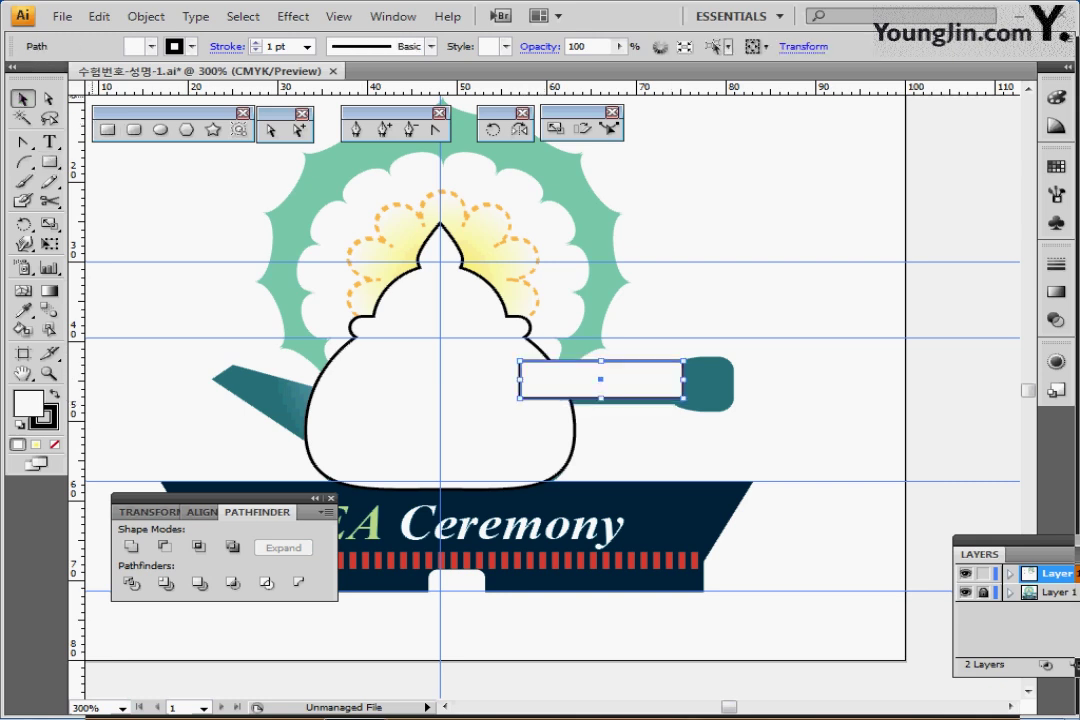
left_click(107, 129)
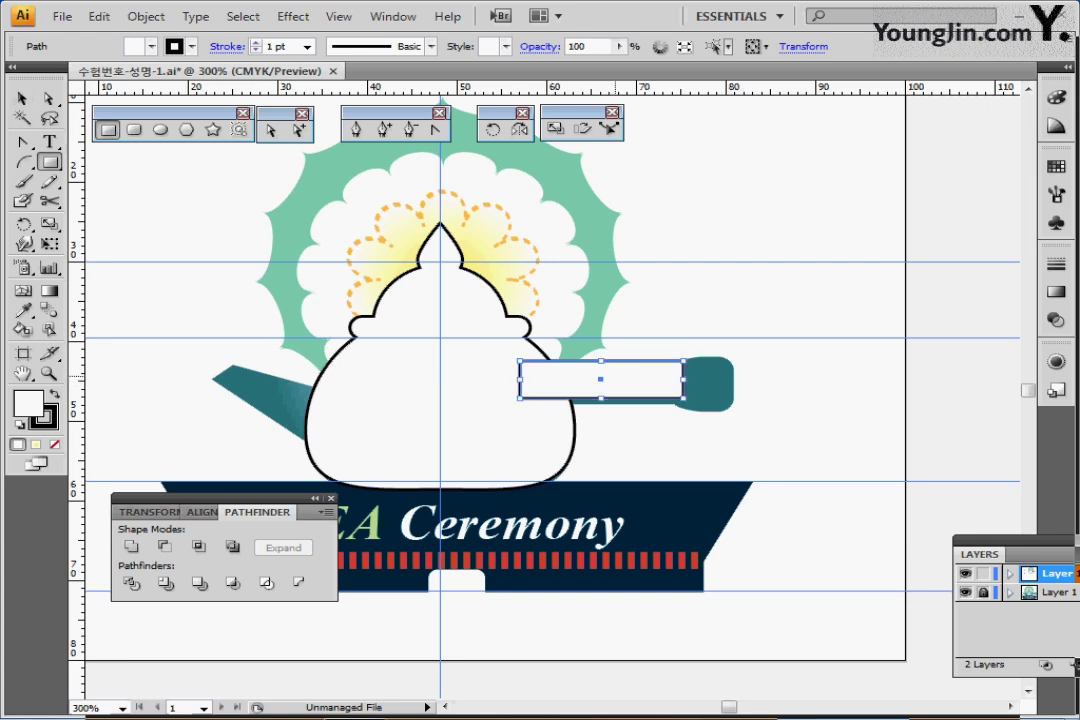
double_click(616, 381, "ctrl")
double_click(637, 375, "ctrl")
left_click_drag(637, 374, 639, 379)
key("ctrl+shift+a")
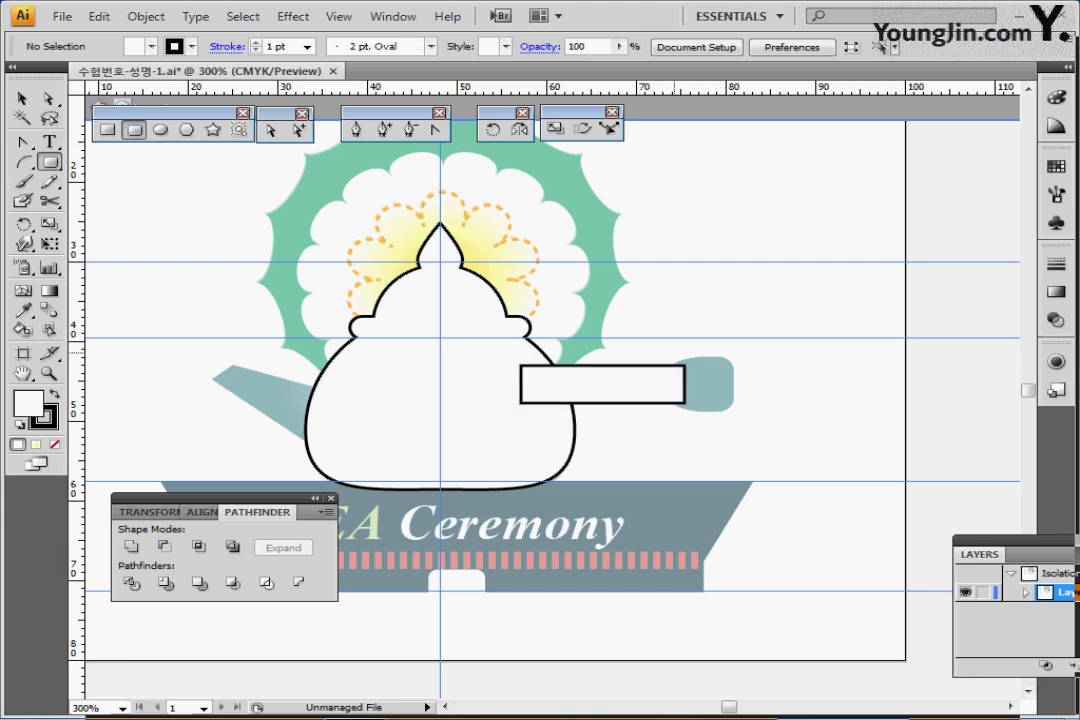
- Draw a rounded rectangle about 7 mm by 6 mm over the handle's outer end, then exit isolation mode and hide the reference layer
left_click_drag(673, 354, 733, 410)
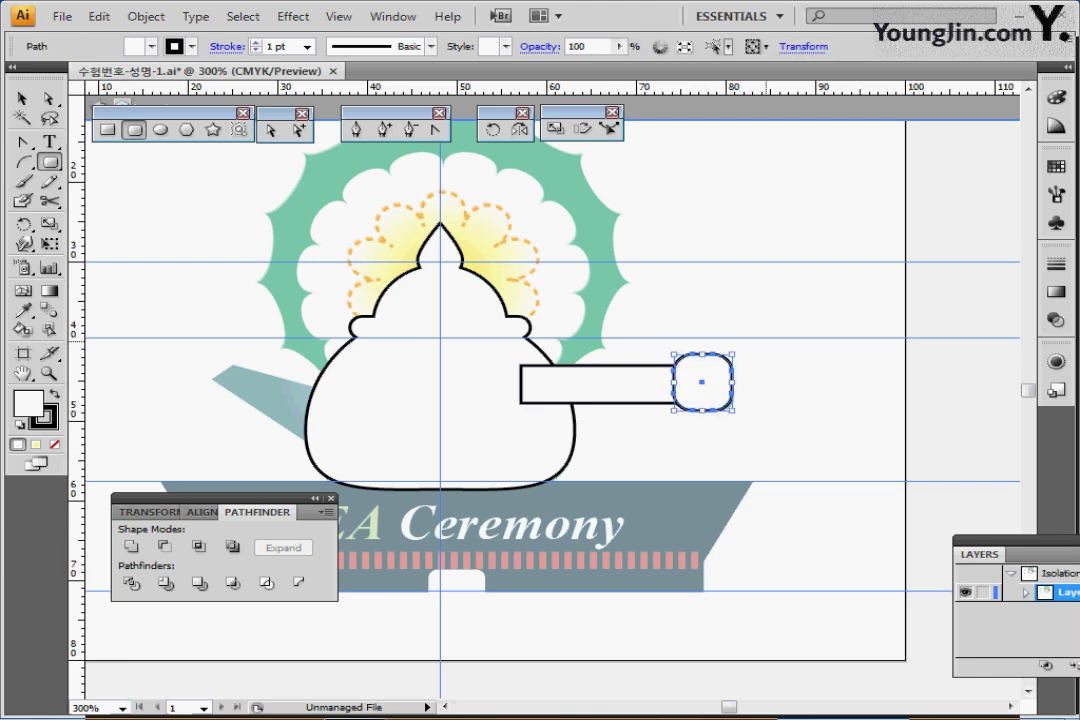
key("Escape")
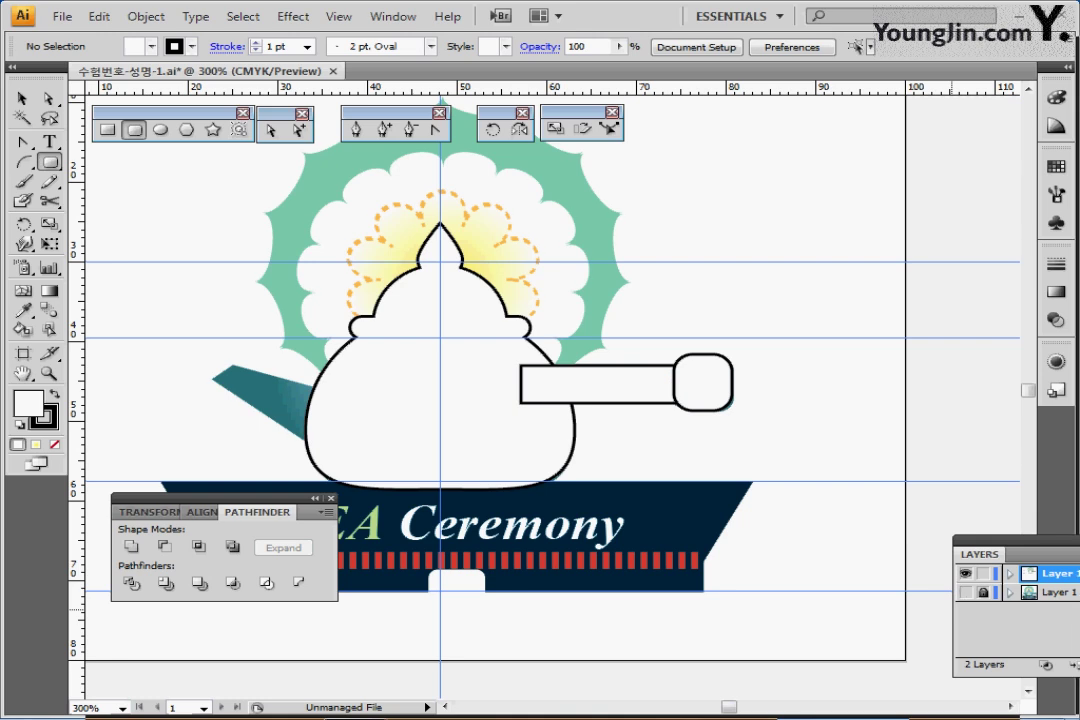
left_click(732, 430, "ctrl")
- Align the handle bar and the rounded rectangle on their vertical centers
left_click_drag(520, 315, 737, 349)
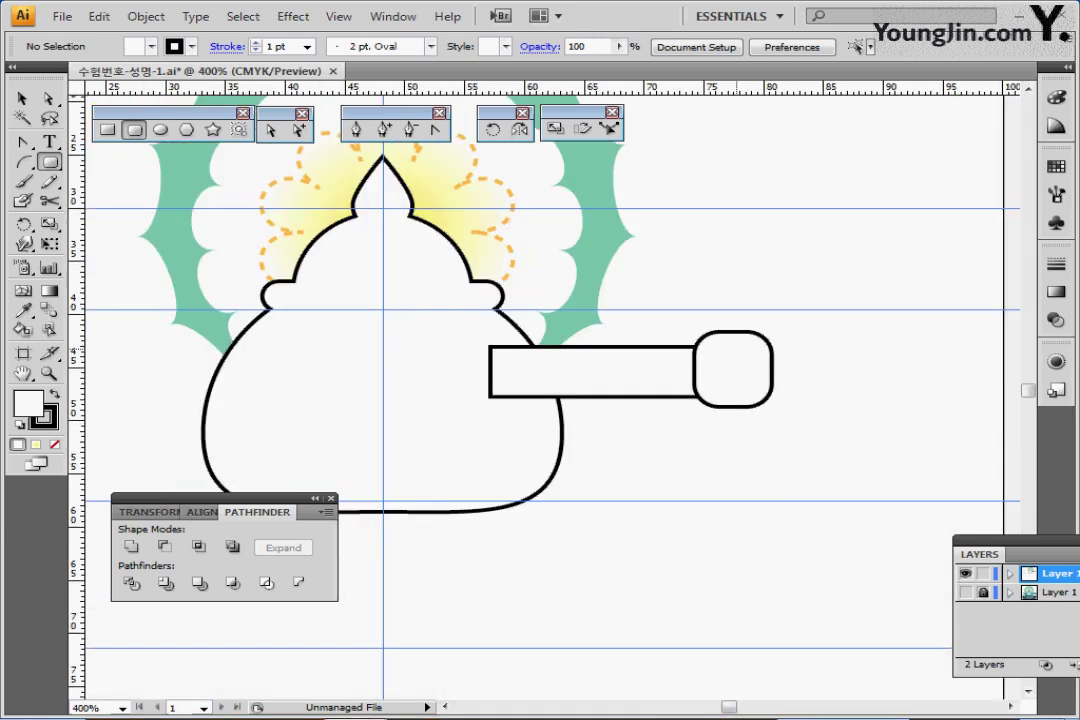
left_click_drag(799, 304, 666, 414)
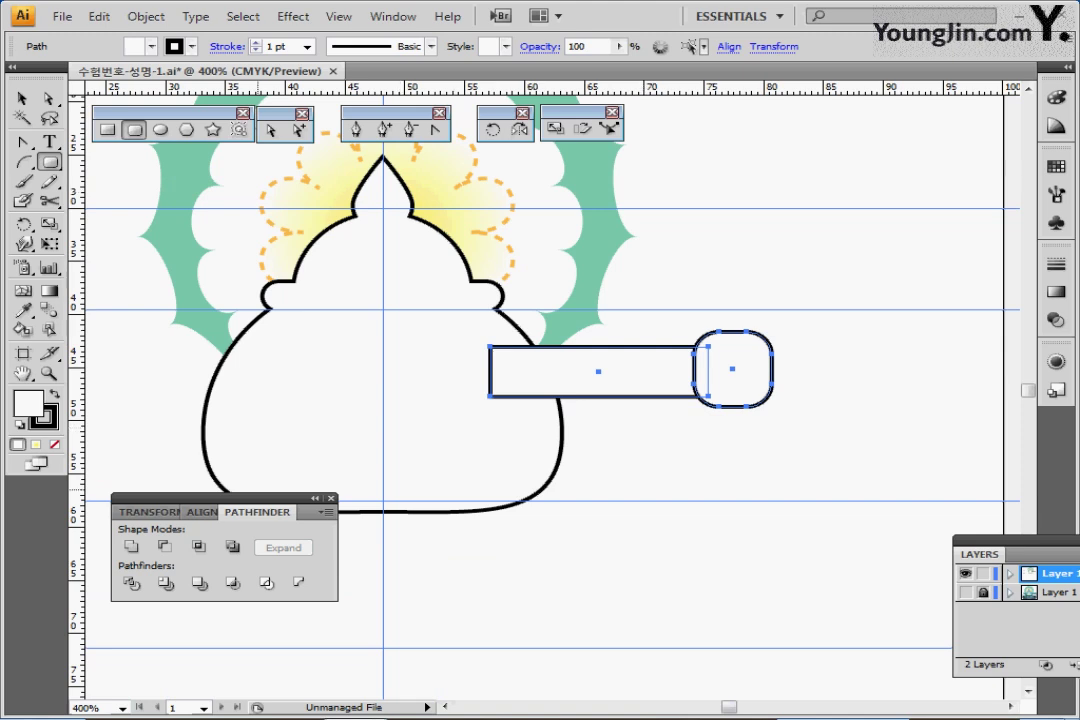
left_click(202, 512)
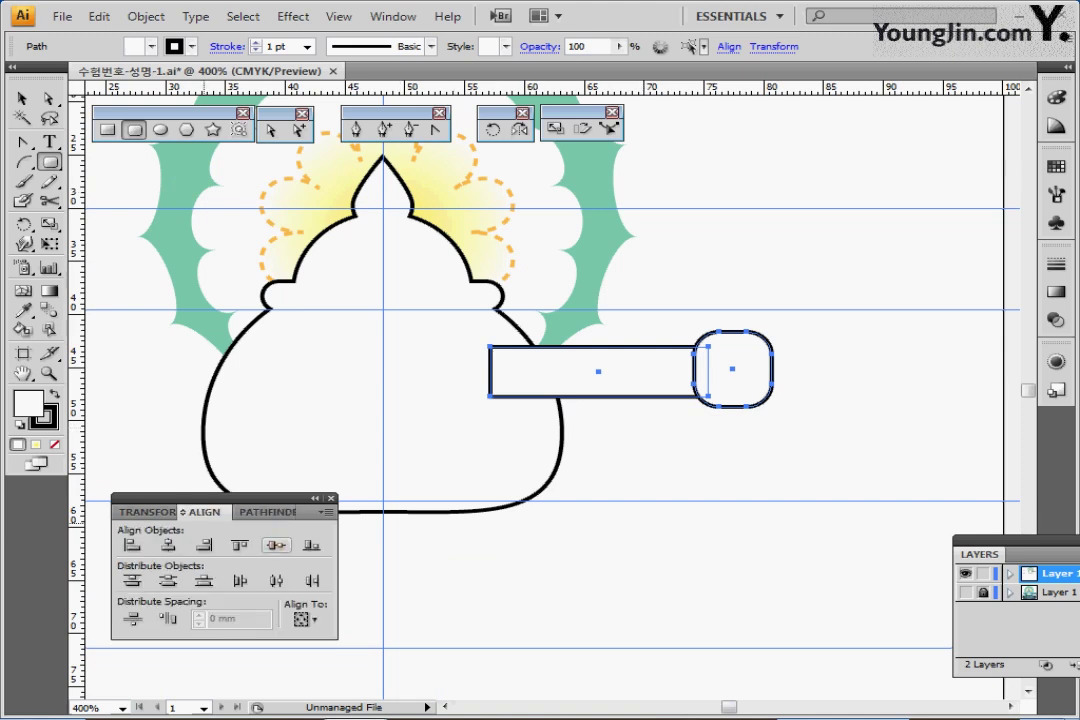
left_click(276, 545)
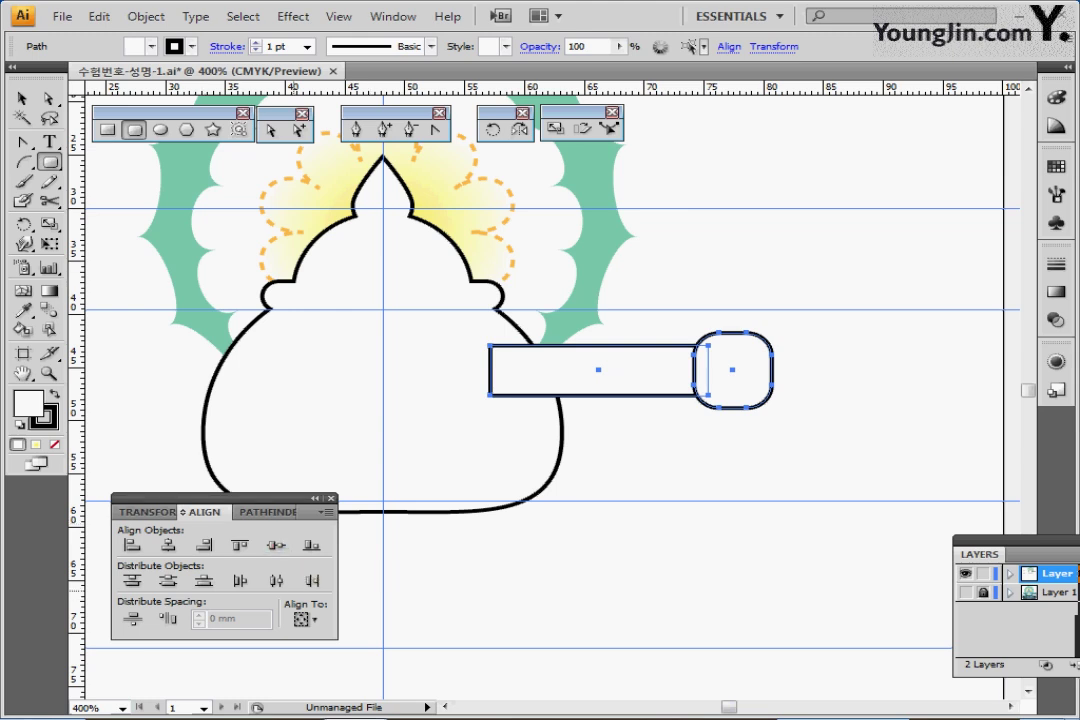
- Unite the handle bar and the rounded rectangle into one handle shape with Pathfinder
left_click(315, 498)
left_click(210, 498)
left_click(257, 512)
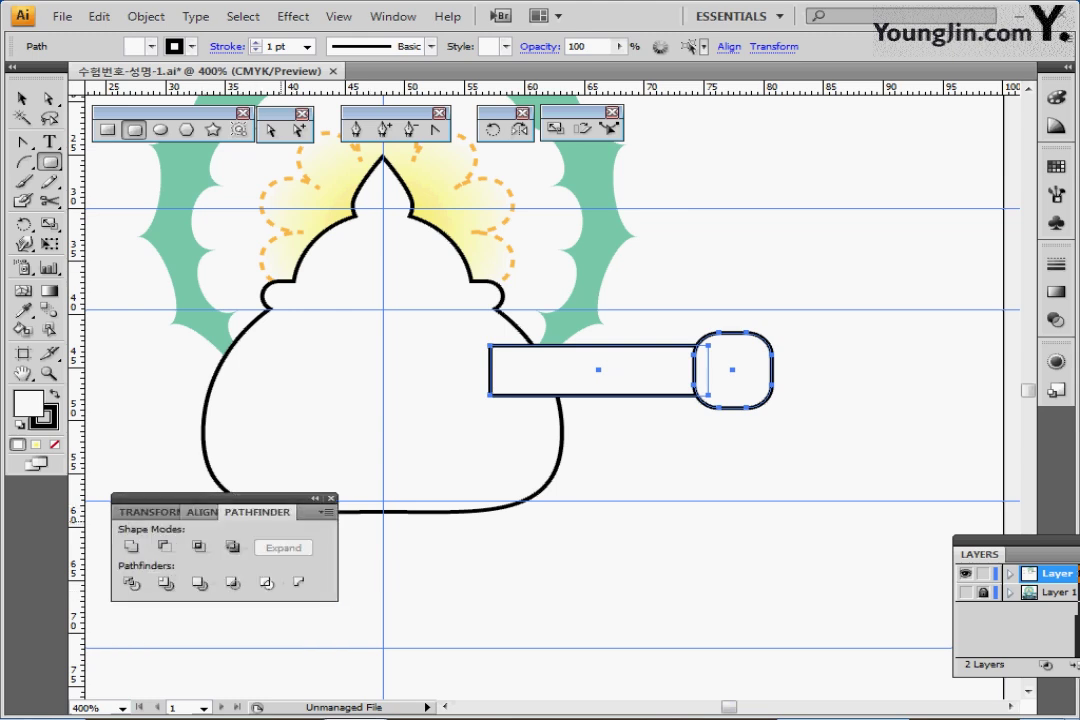
left_click(130, 546)
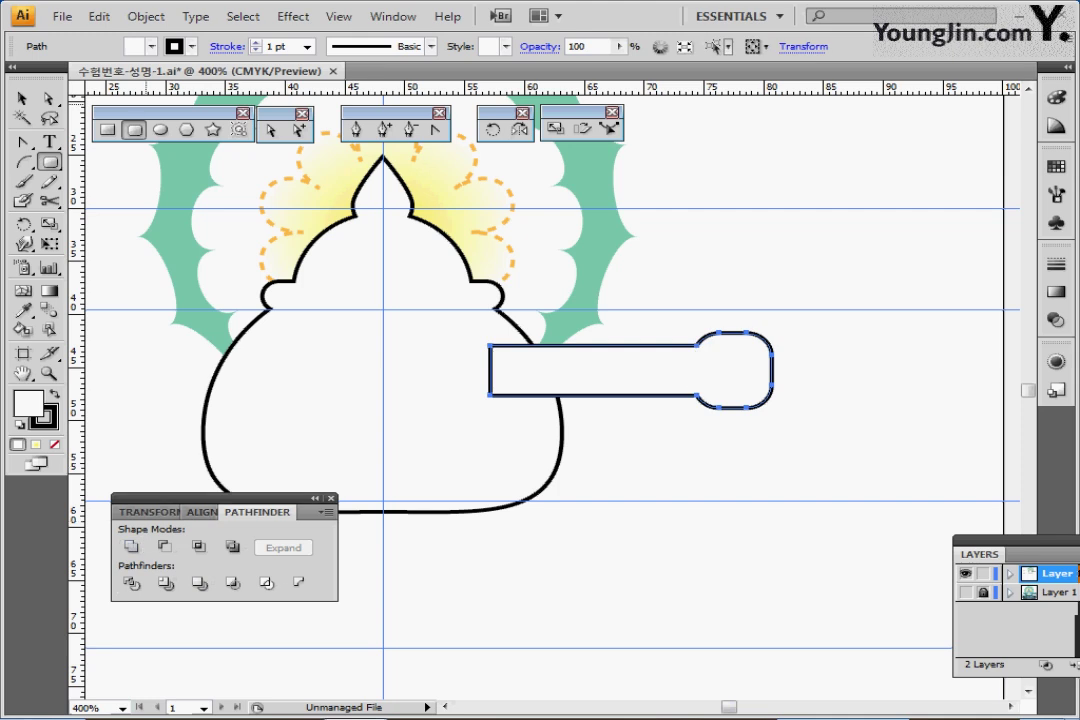
- Shift the two anchor points where the bar meets the rounded grip about 0.6 mm toward the teapot body
left_click(271, 130)
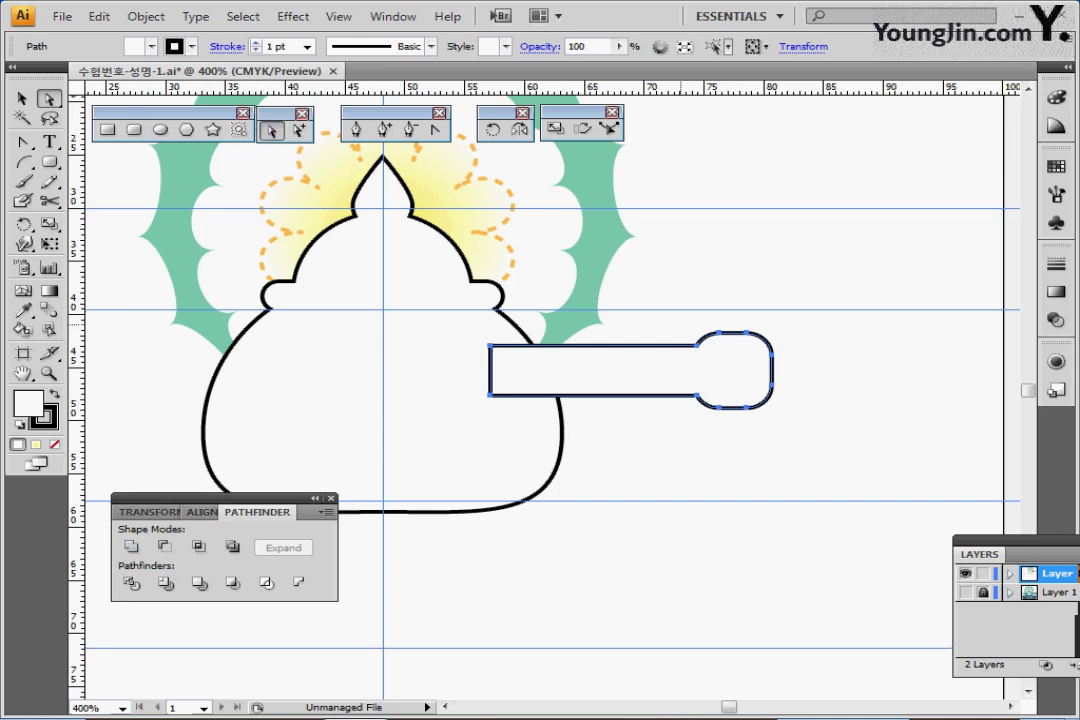
left_click_drag(676, 320, 703, 406)
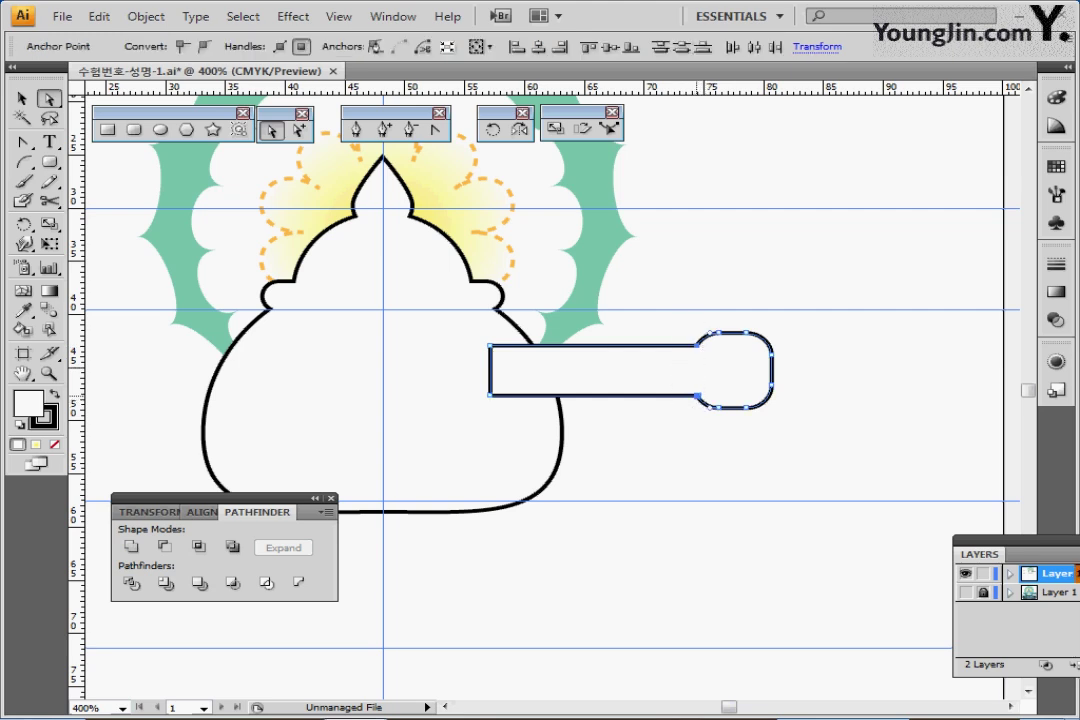
key("Left")
key("Left")
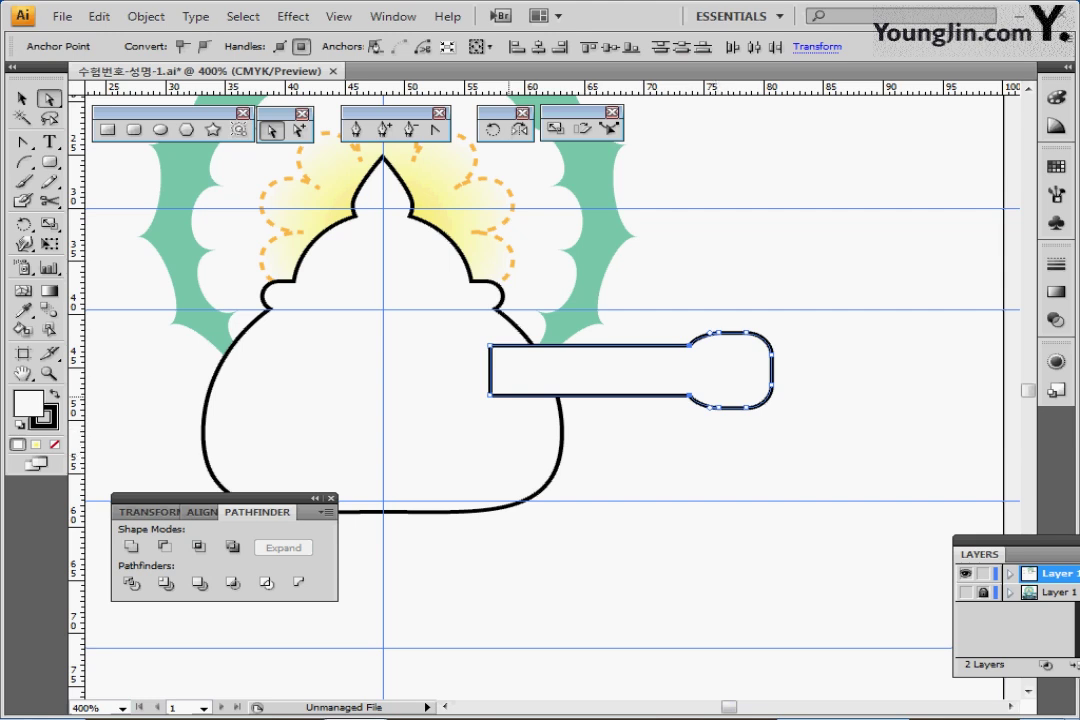
- Show the reference layer as outlines and trace the spout as a closed four-point Pen path overlapping the teapot body
left_click_drag(430, 402, 504, 398)
scroll(545, 390, "left", 1)
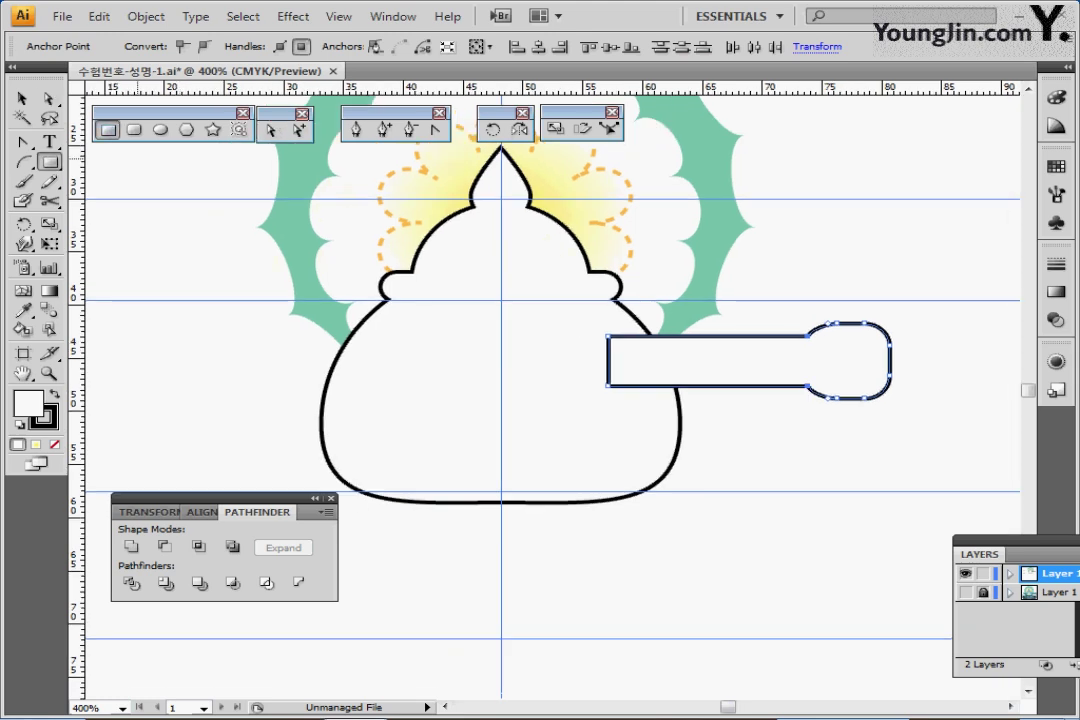
left_click(106, 129)
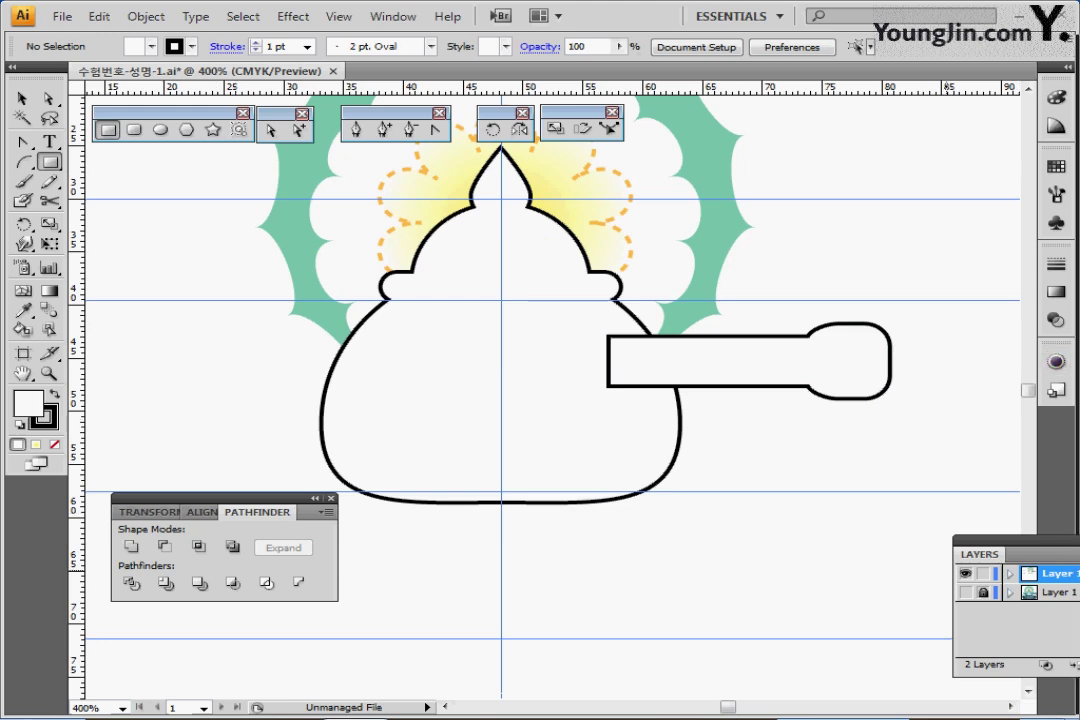
left_click(966, 592)
left_click_drag(326, 365, 345, 373)
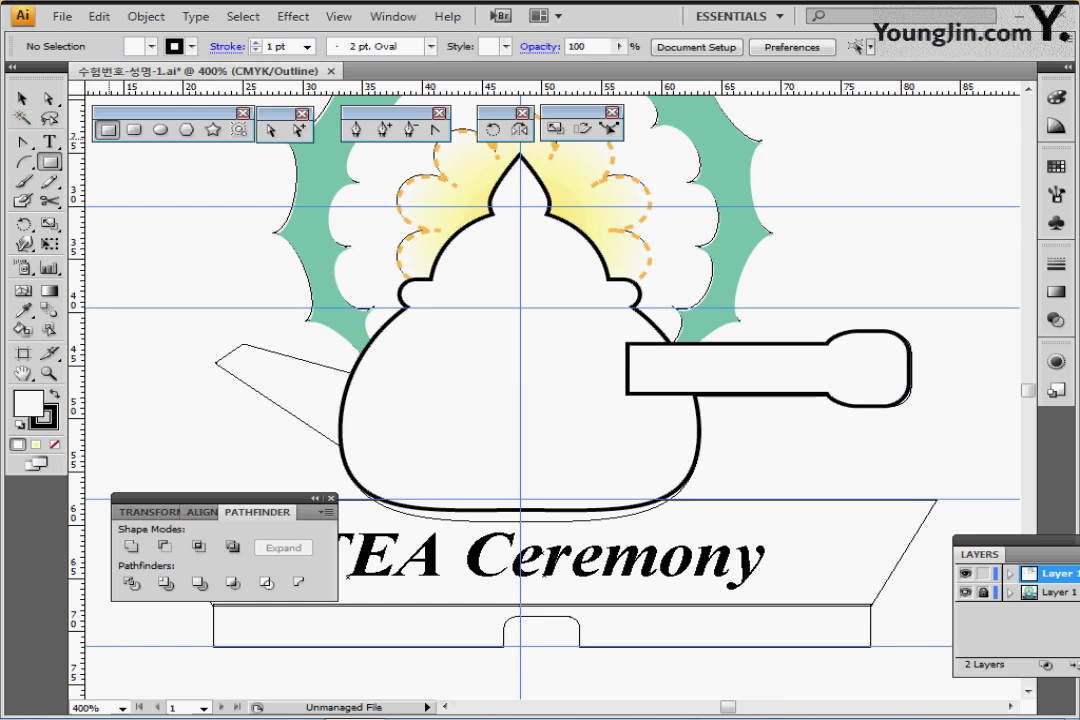
key("p")
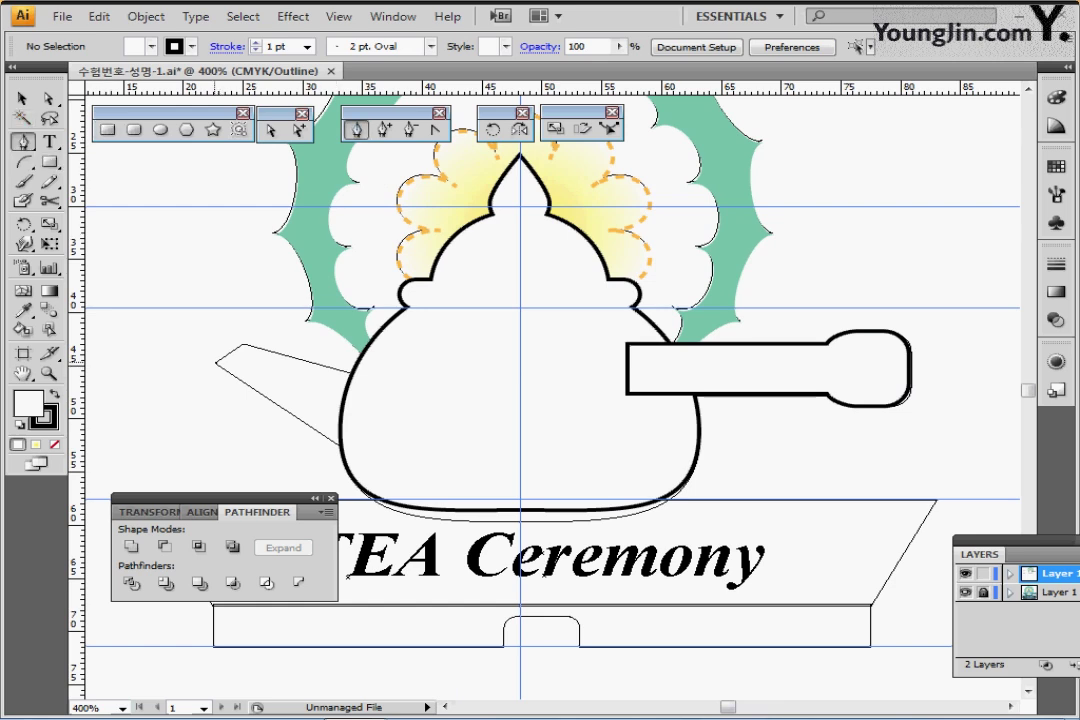
left_click(215, 362)
left_click(244, 345)
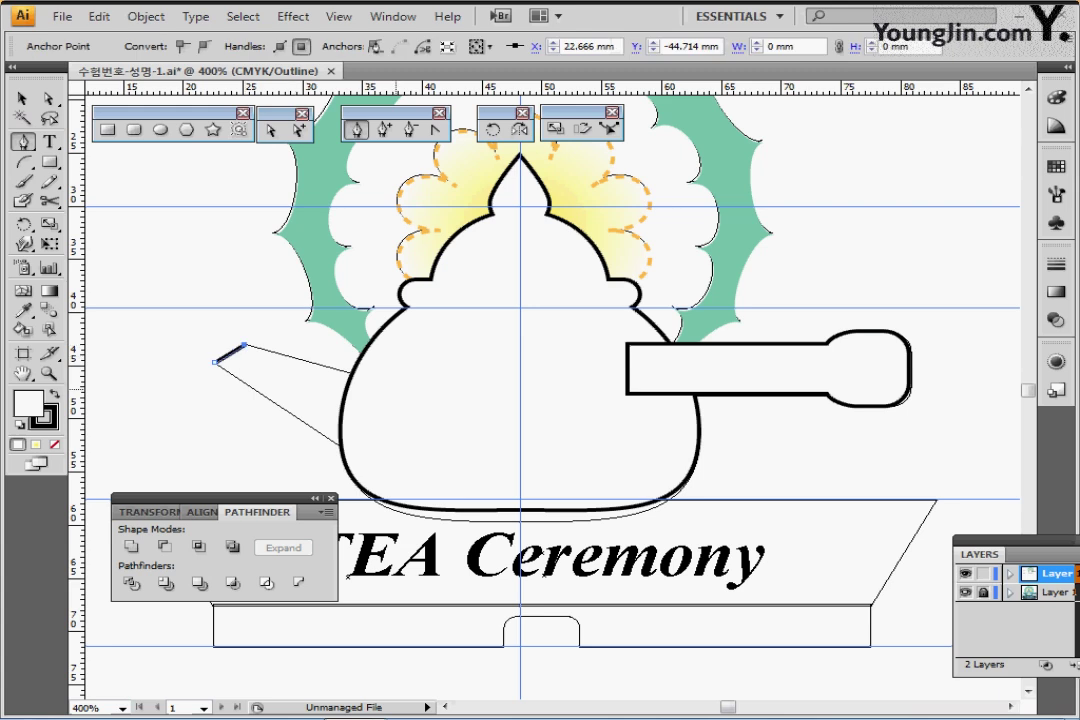
left_click(400, 386)
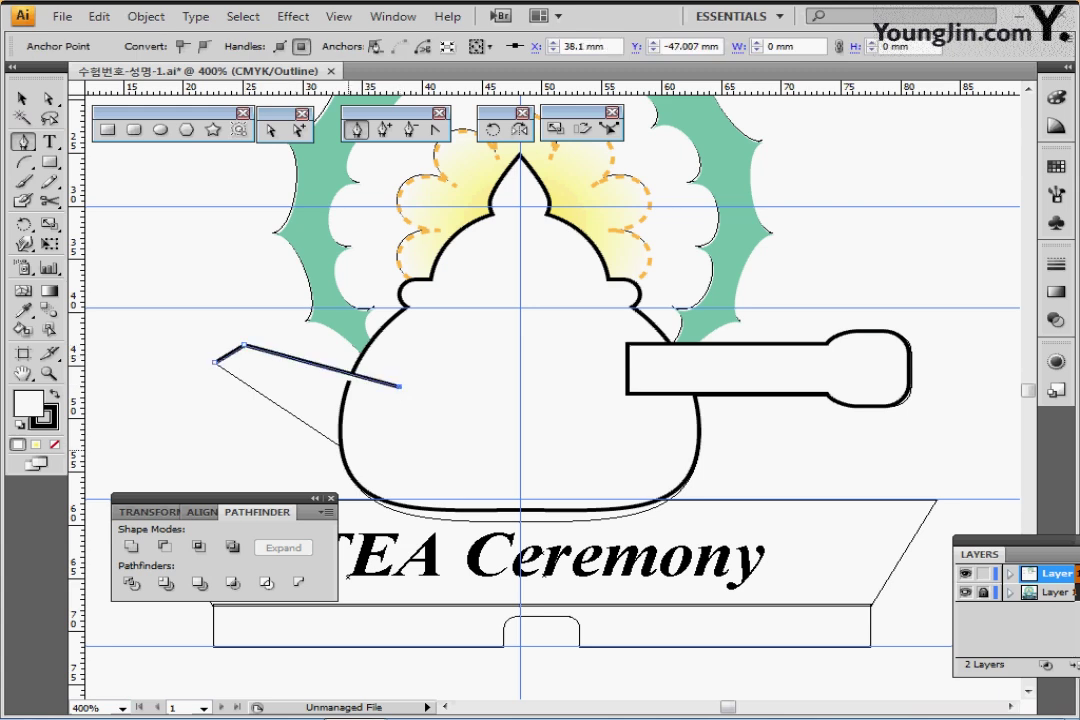
left_click(341, 447)
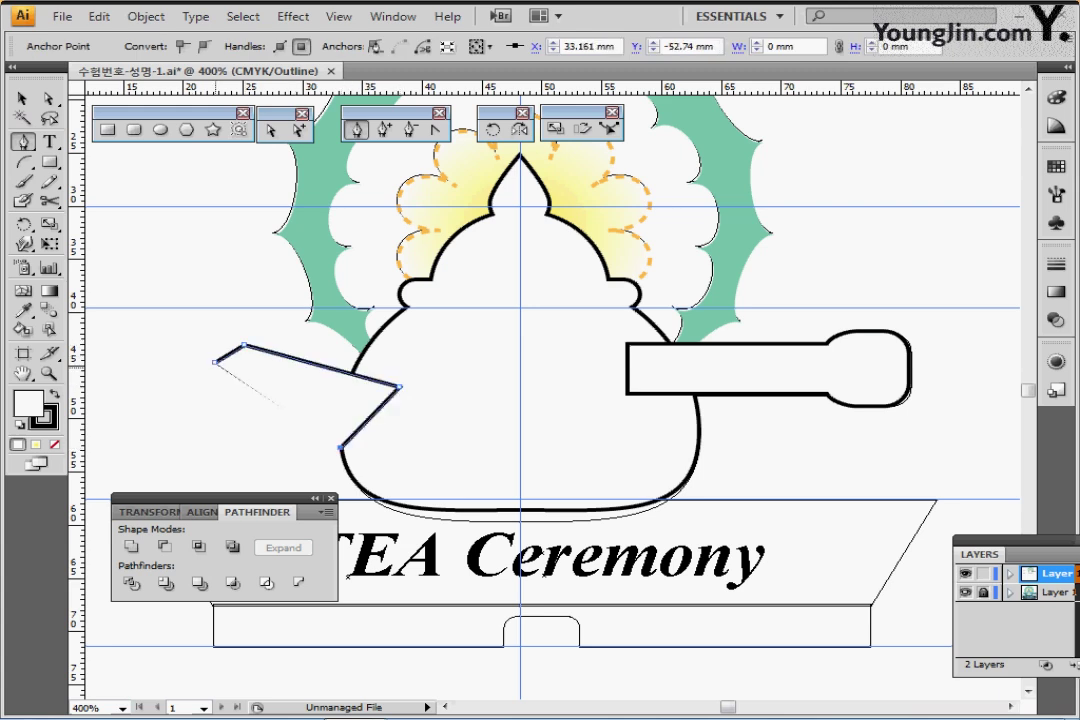
left_click(217, 362)
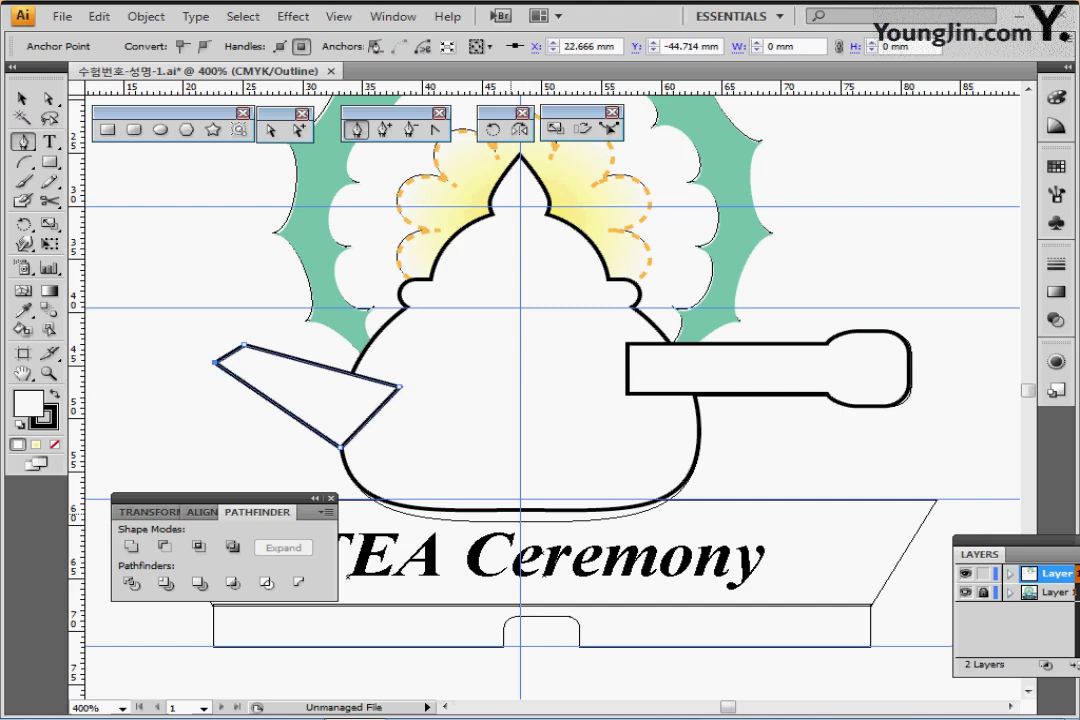
- Lower the teapot body's bottom center anchor point to about Y -59.5 mm and hide the reference layer
left_click(532, 510, "ctrl")
left_click_drag(519, 510, 519, 520)
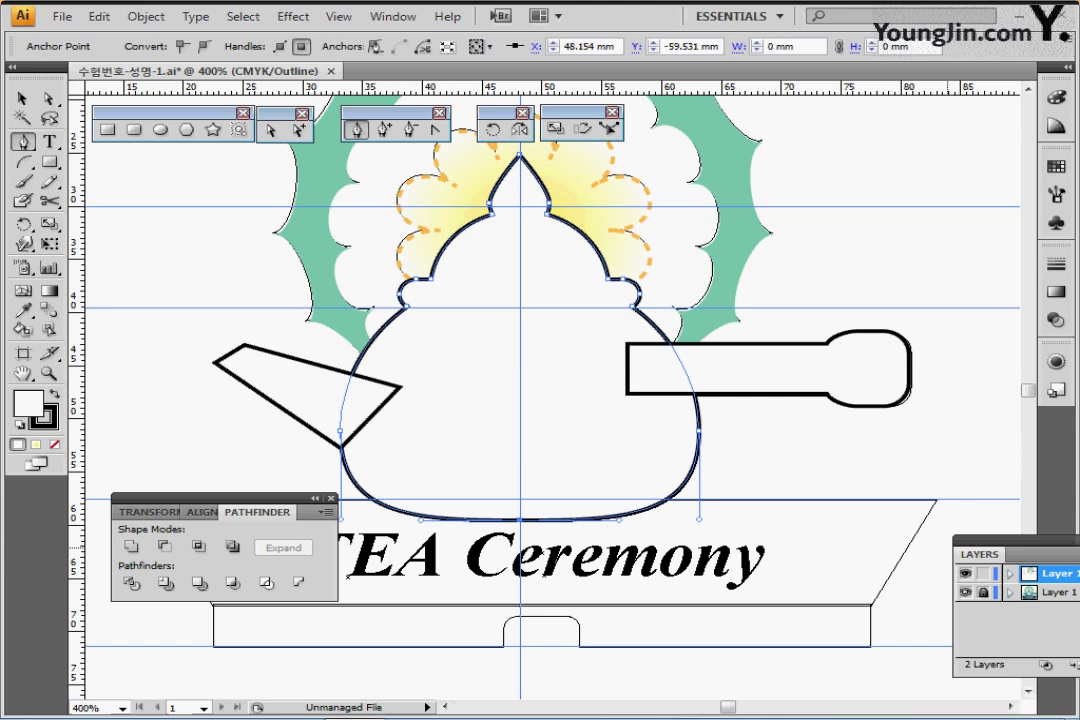
left_click(965, 592)
- Unite the spout, teapot body and handle into a single silhouette with Pathfinder
left_click(285, 374, "ctrl+shift")
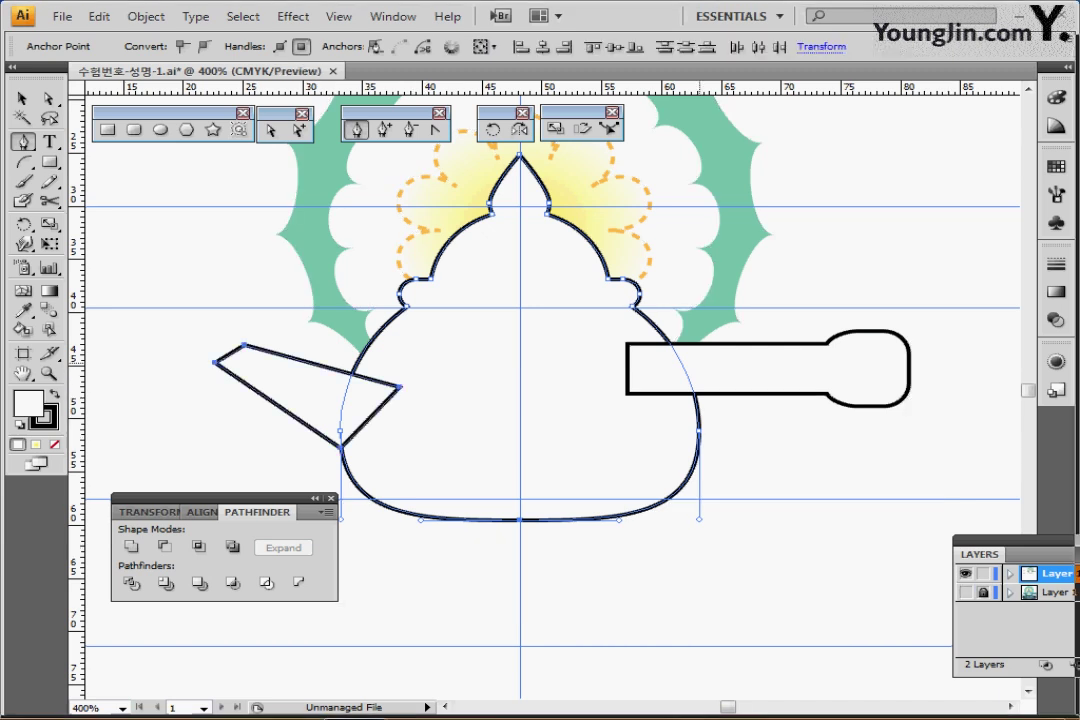
left_click(744, 368, "ctrl+shift")
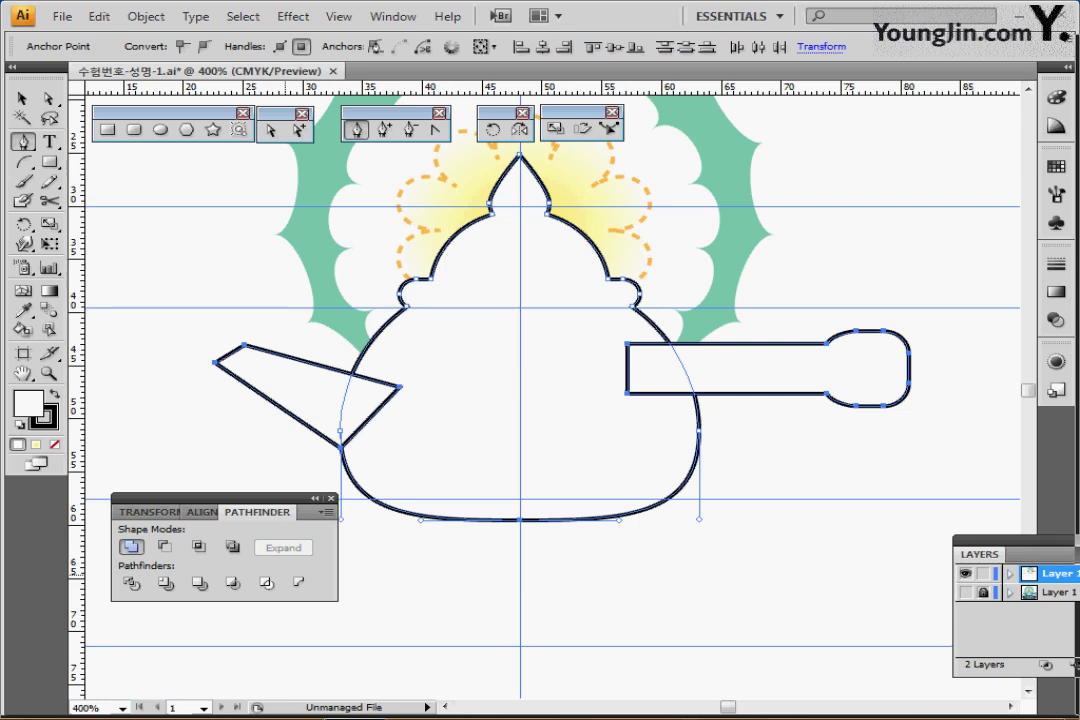
left_click(131, 547)
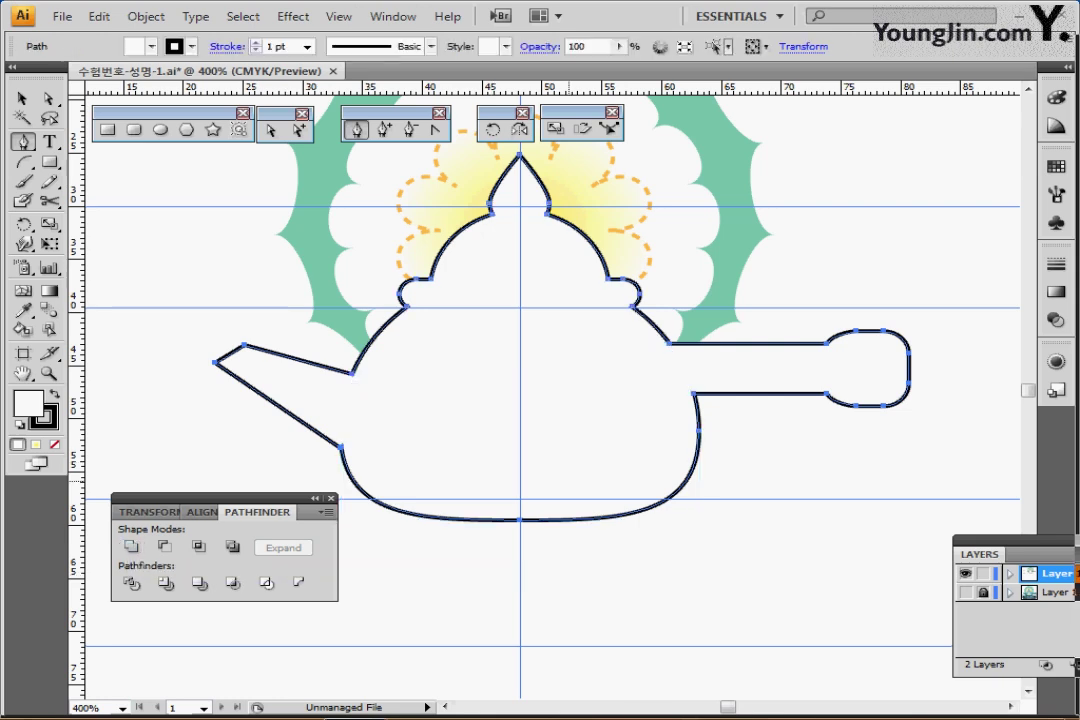
- Fill the united teapot silhouette with the blue-to-teal radial gradient sampled from the color swatches and check its three color stops
key("ctrl+minus")
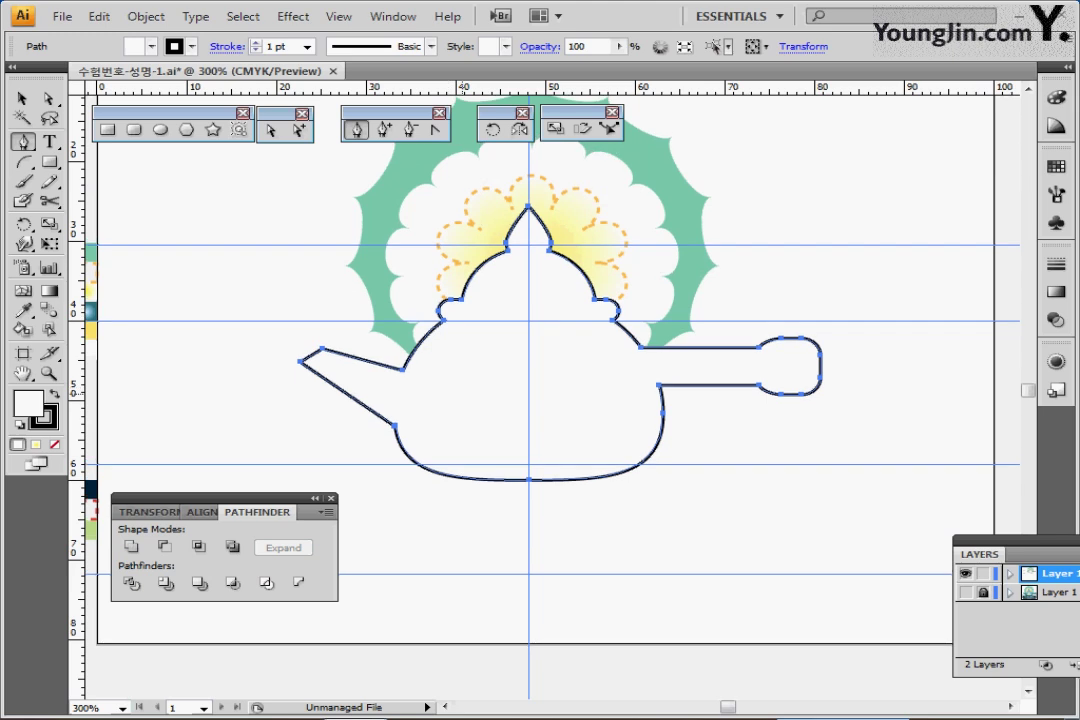
key("i")
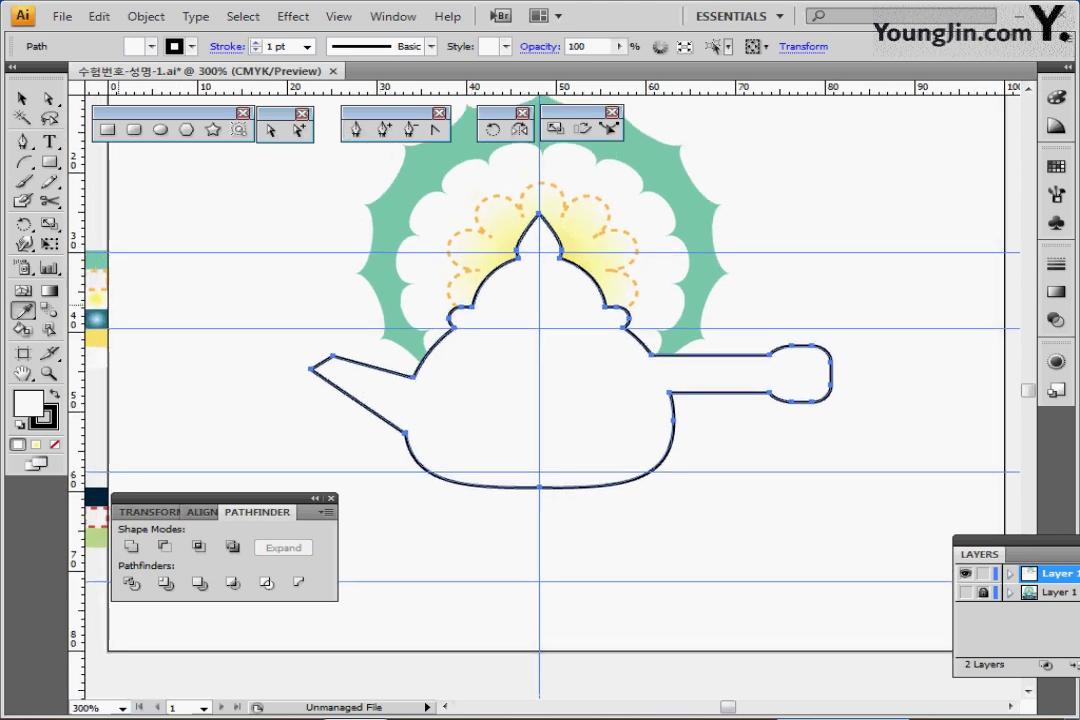
left_click(98, 318)
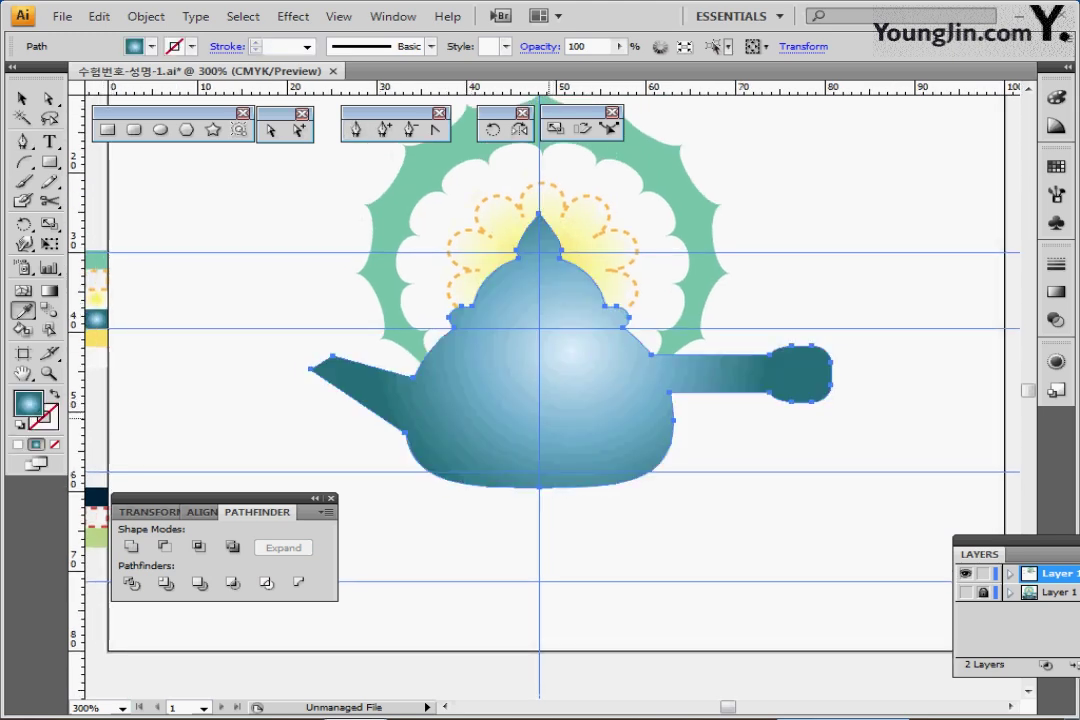
left_click(1056, 291)
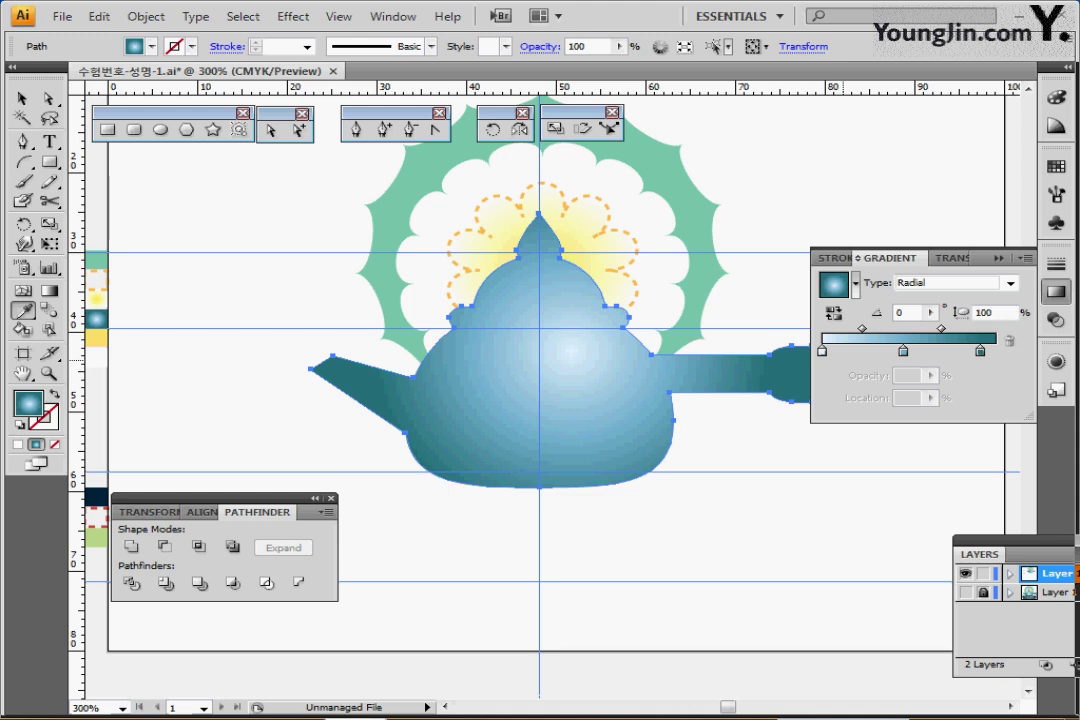
left_click(903, 352)
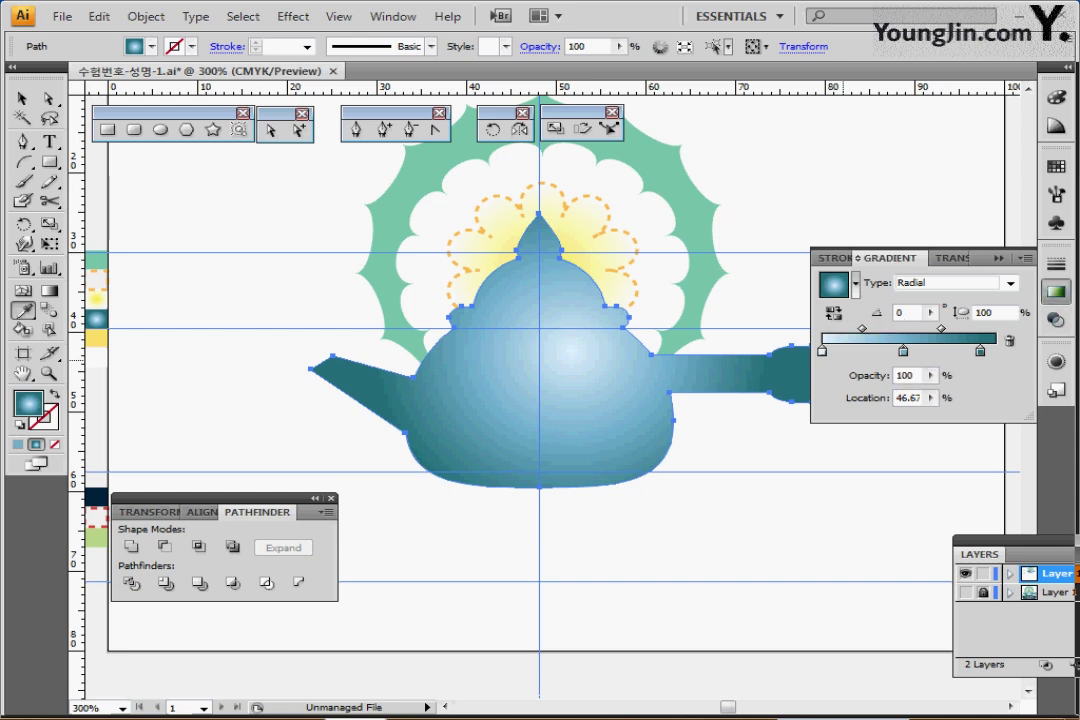
left_click(1055, 291)
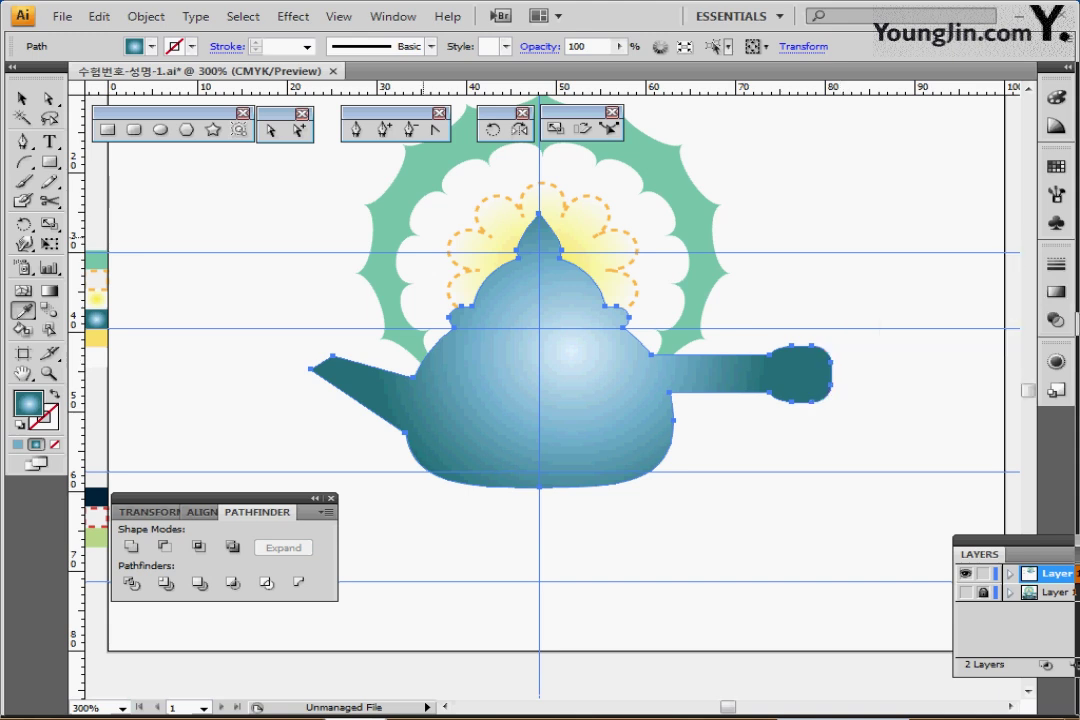
- Redirect the teapot's radial gradient so the highlight sits upper left of the body's center and darkens toward the lower right, then deselect
key("g")
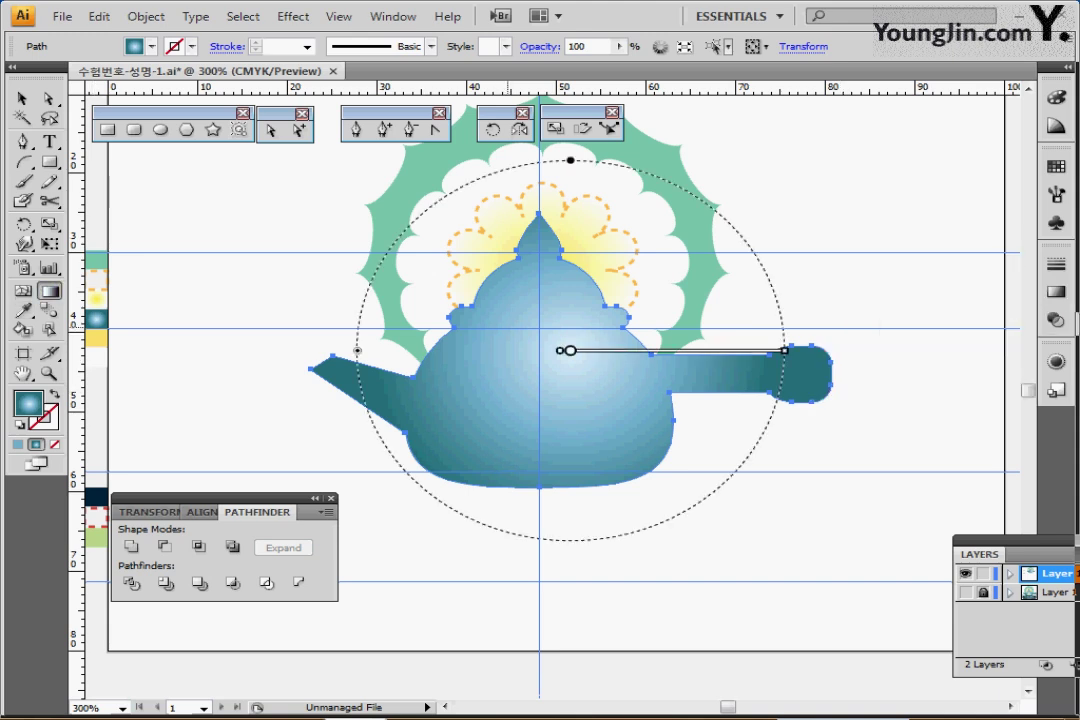
left_click_drag(509, 328, 642, 439)
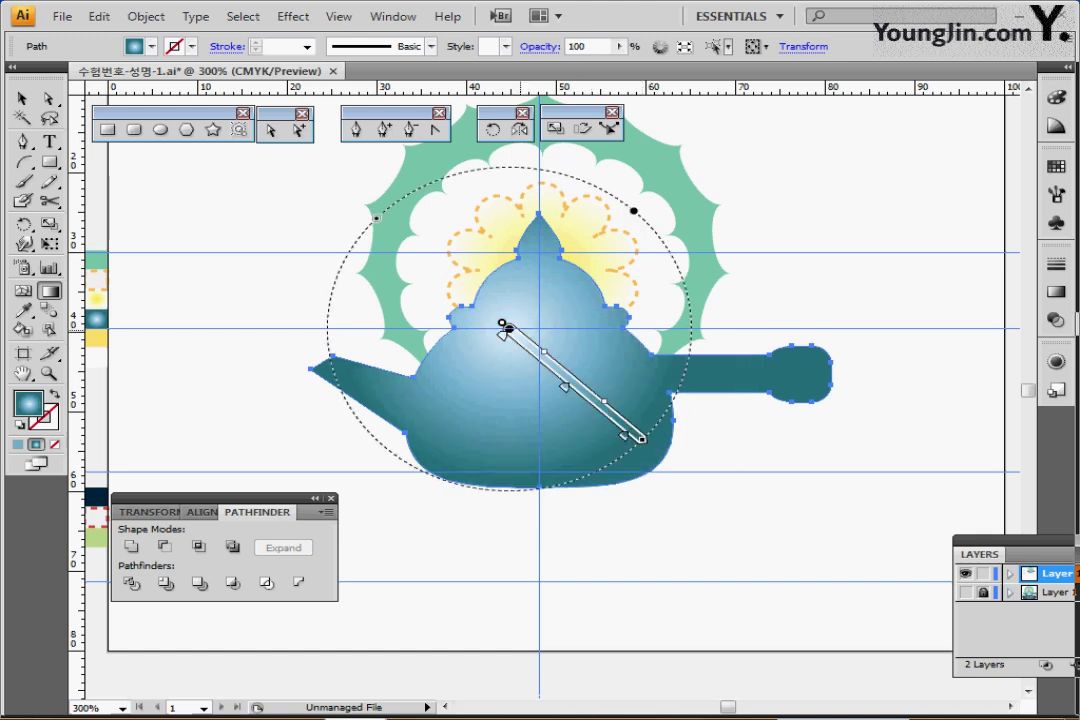
left_click_drag(510, 330, 408, 194)
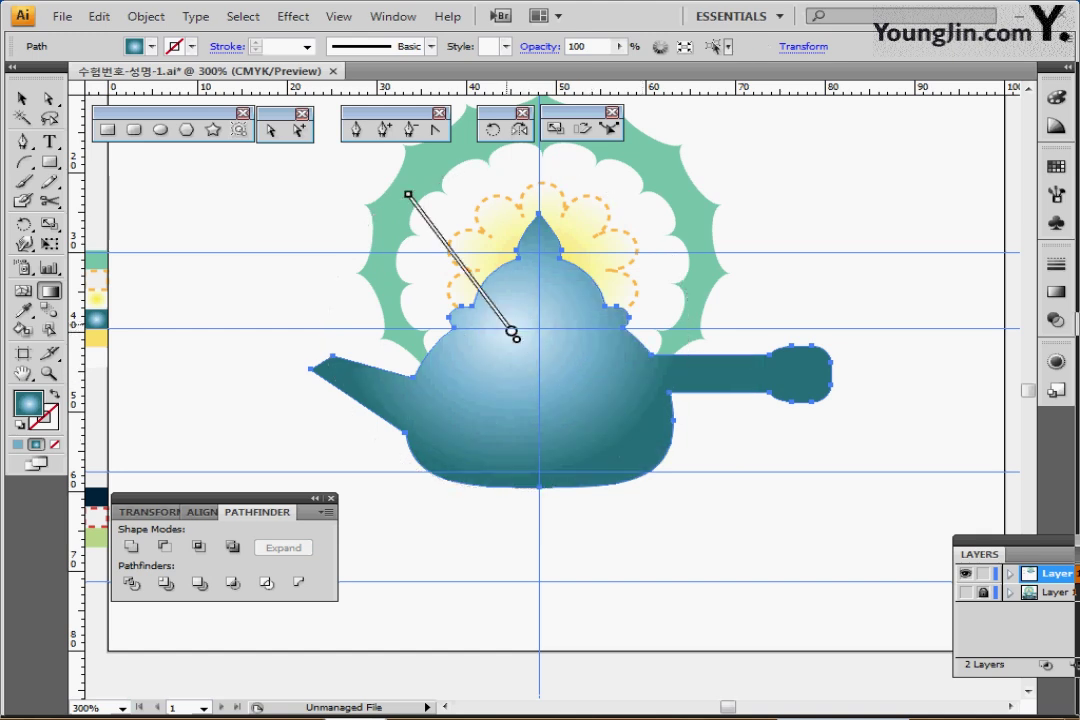
left_click_drag(512, 332, 653, 448)
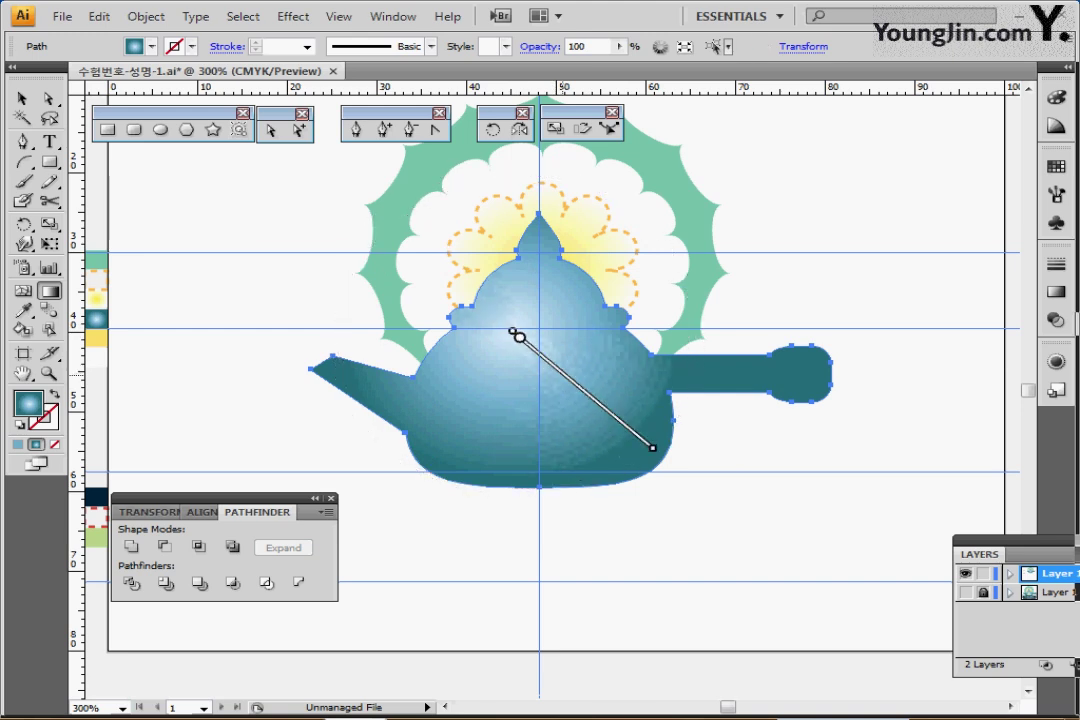
left_click_drag(519, 337, 515, 337)
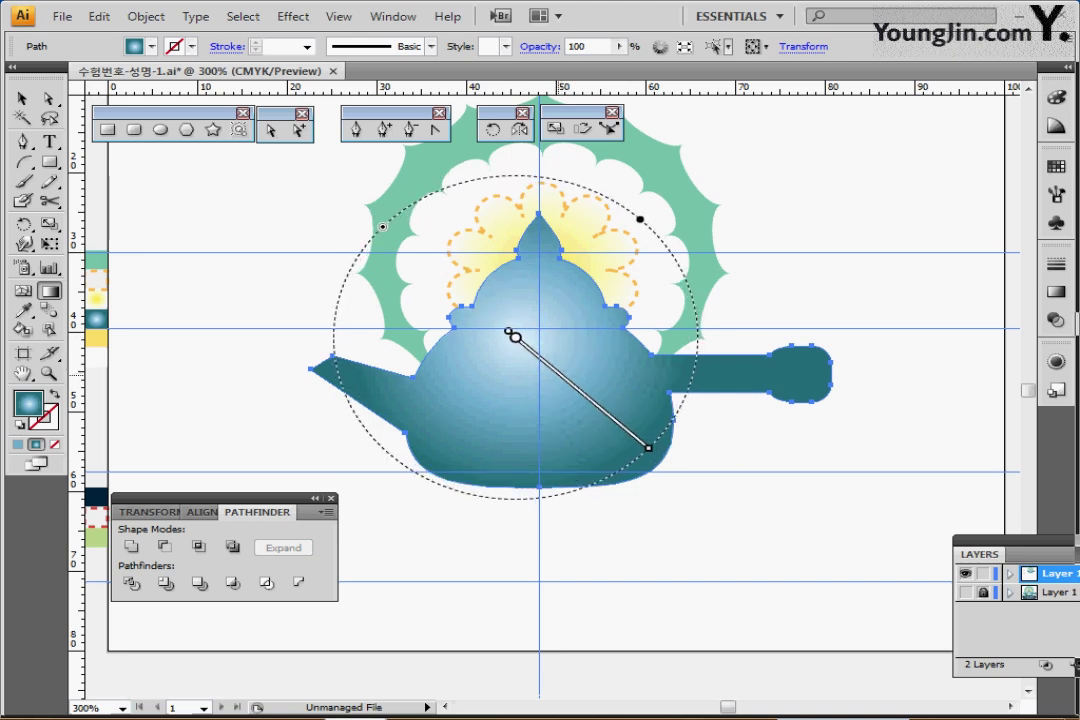
key("ctrl+shift+a")
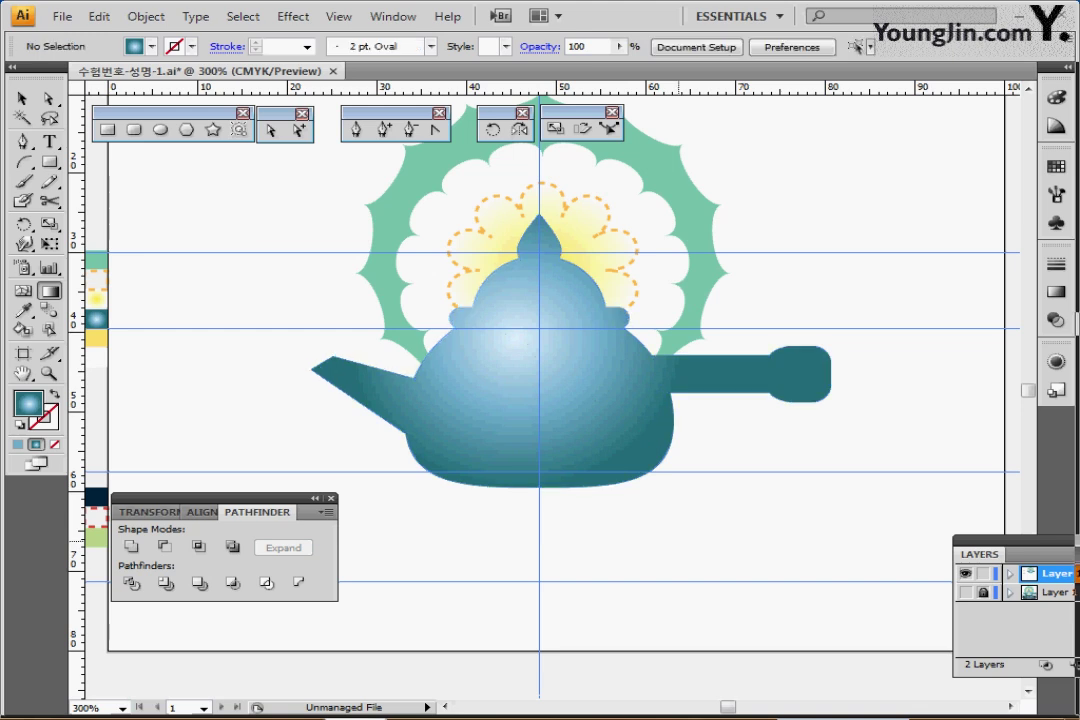
- Show the reference layer and trace the white swirl's centerline as an open five-point Pen path with no fill and a 1 pt black stroke
key("ctrl+plus")
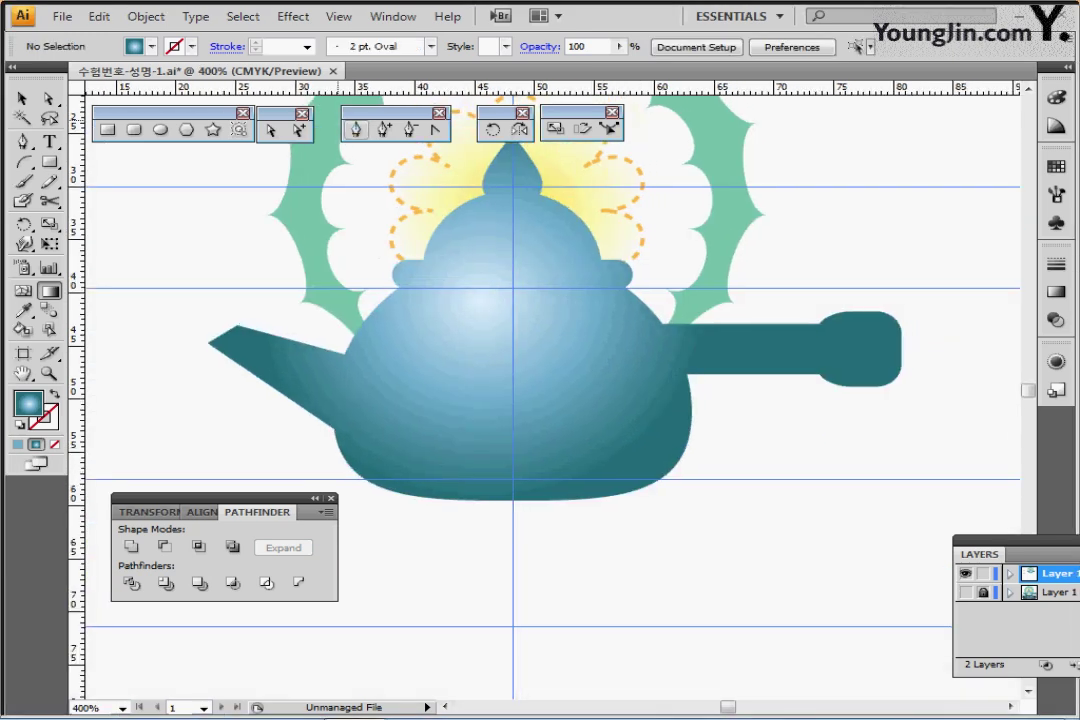
left_click(356, 129)
left_click(553, 442, "ctrl")
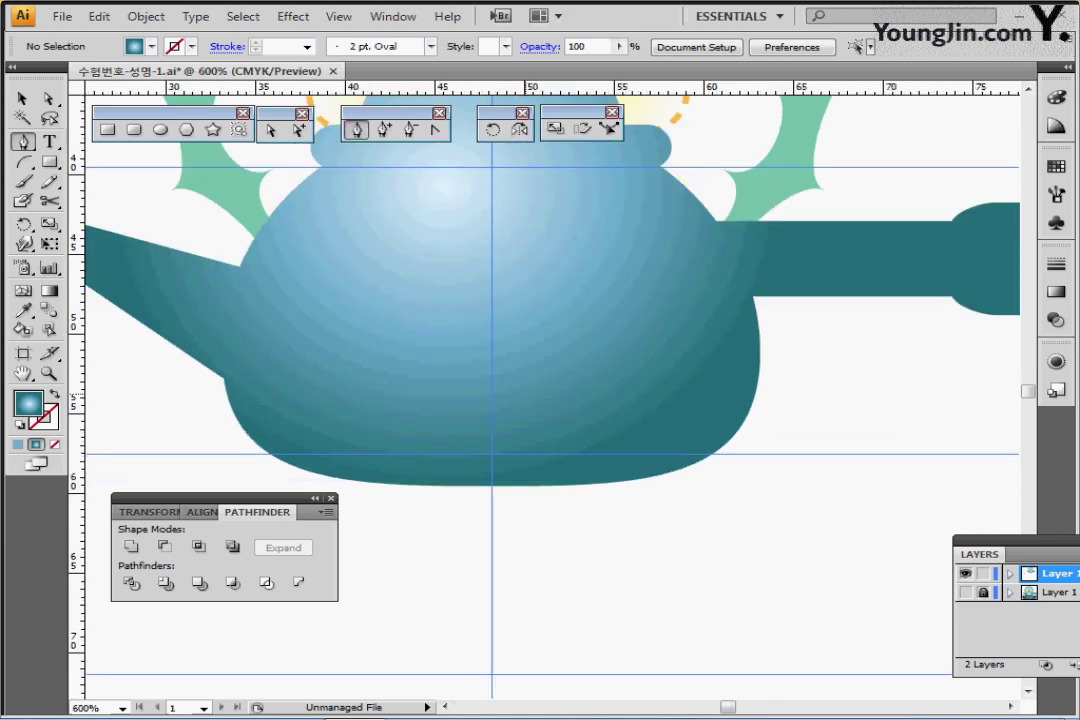
left_click(525, 395, "ctrl")
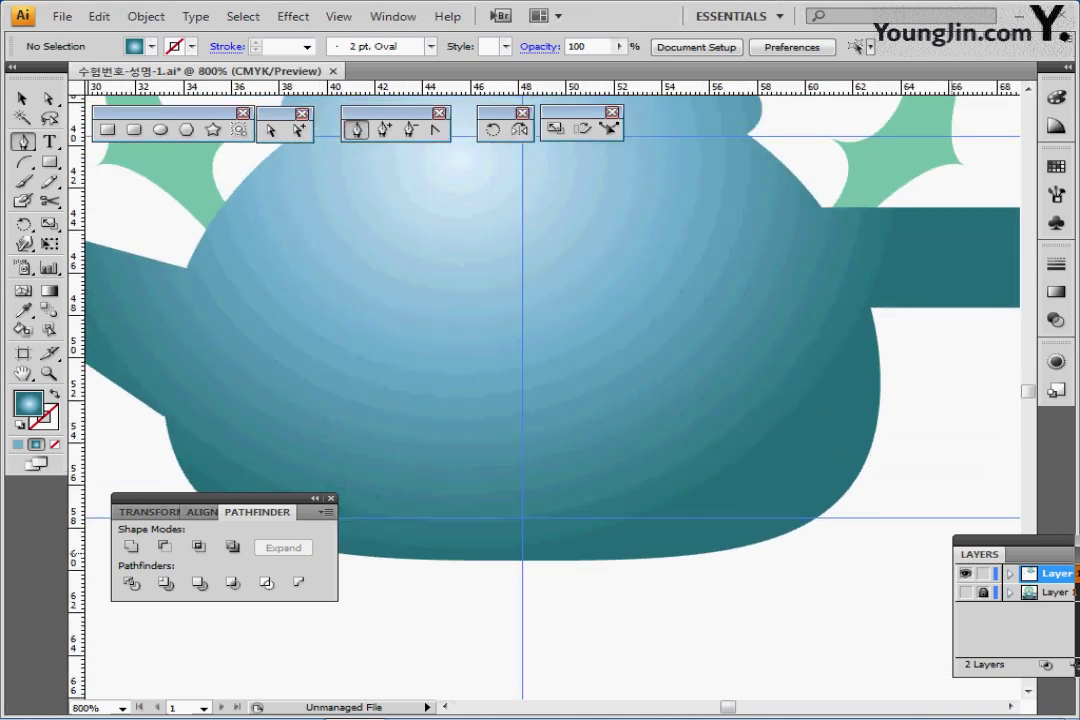
left_click(966, 592)
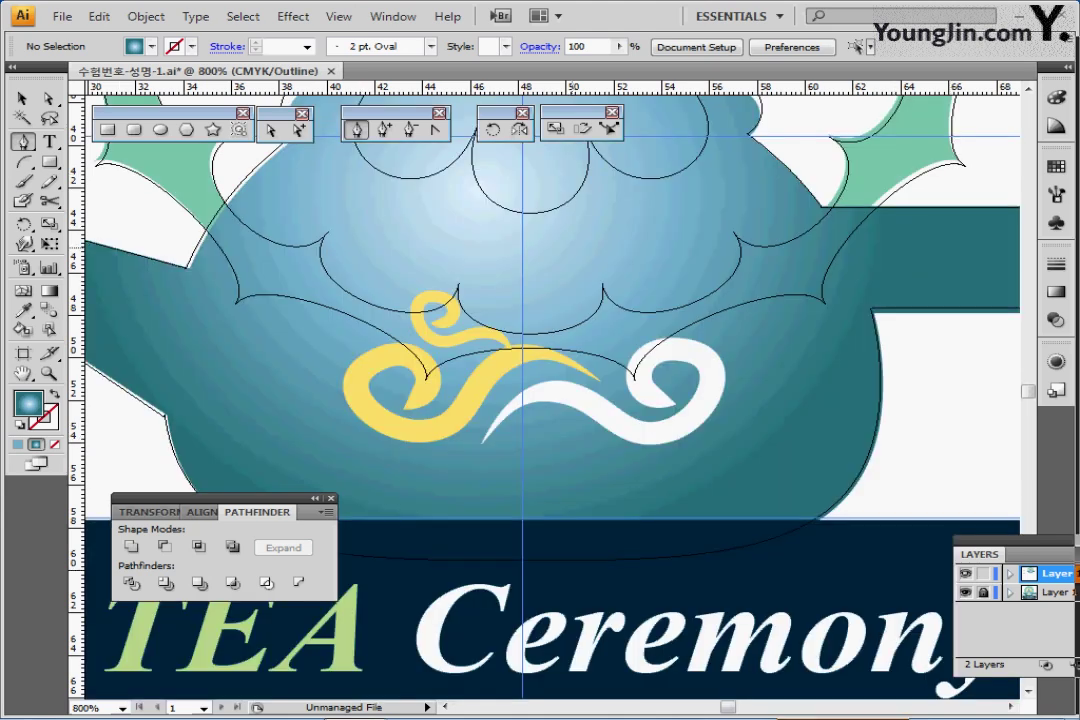
key("d")
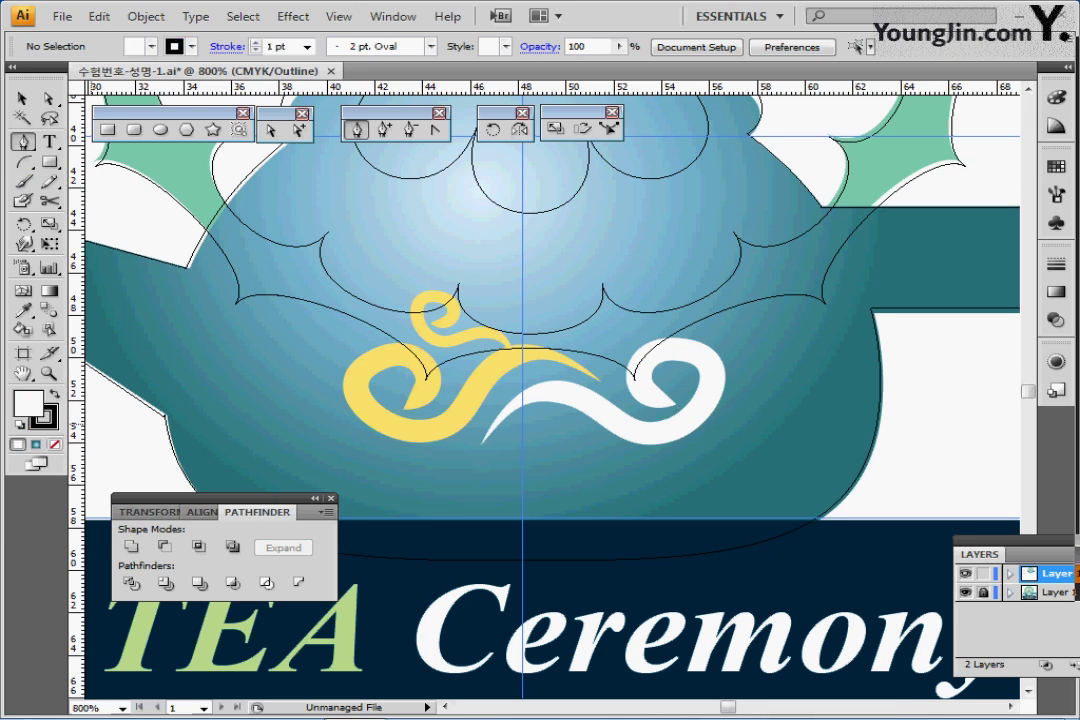
key("slash")
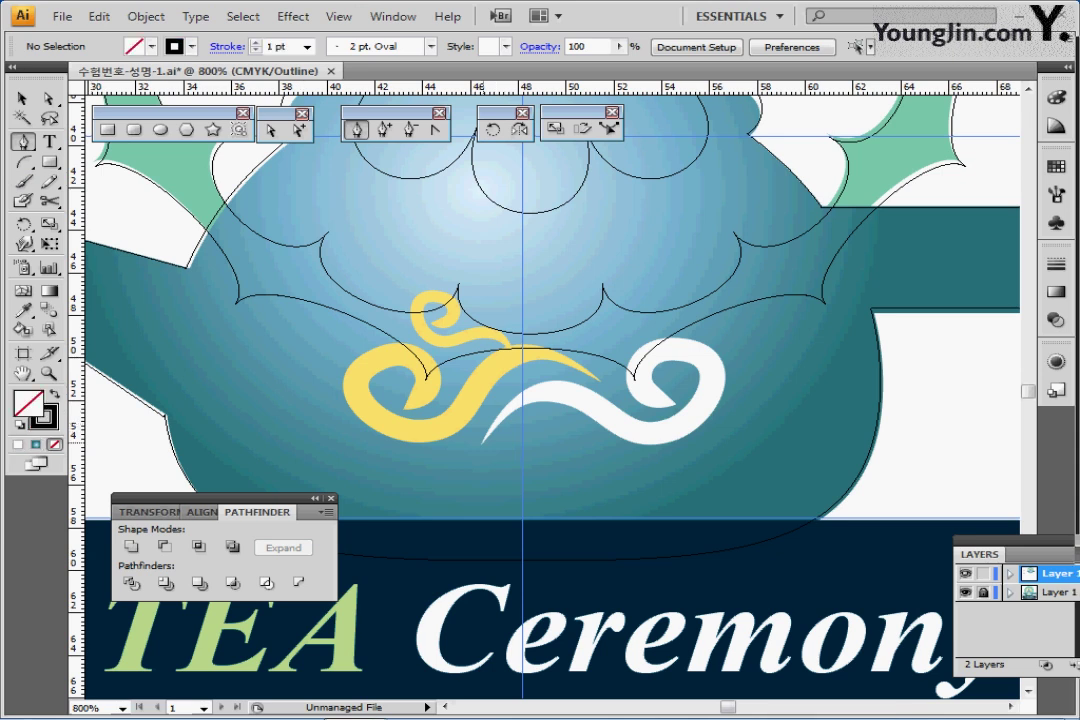
left_click(482, 442)
left_click_drag(561, 393, 603, 411)
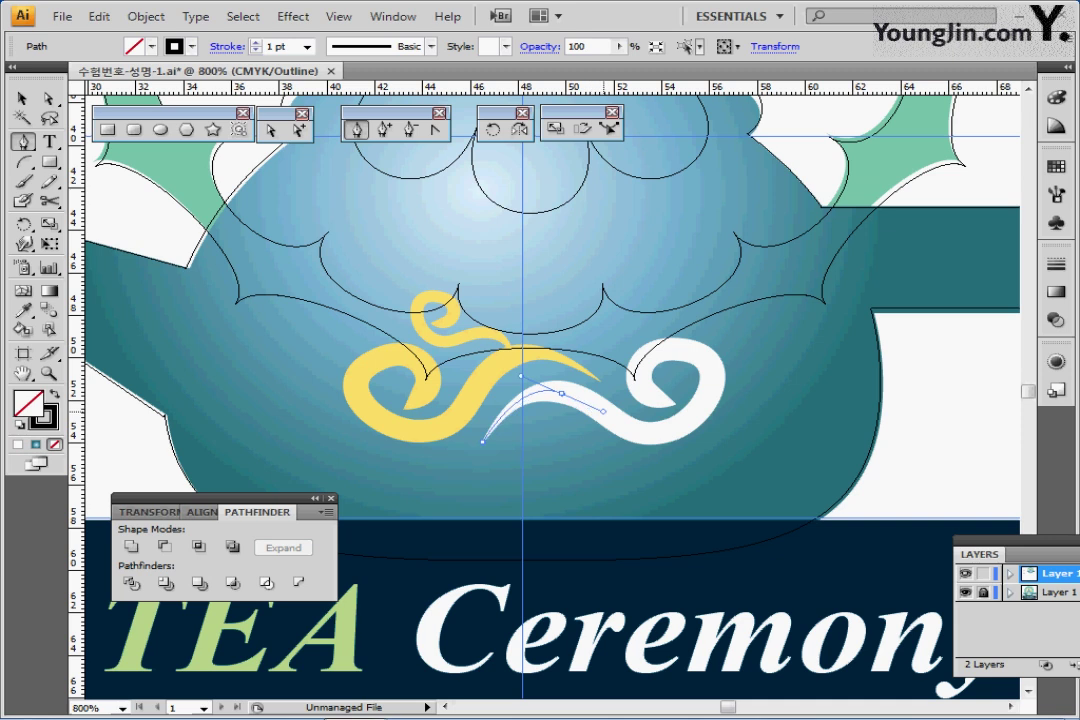
left_click_drag(680, 427, 720, 401)
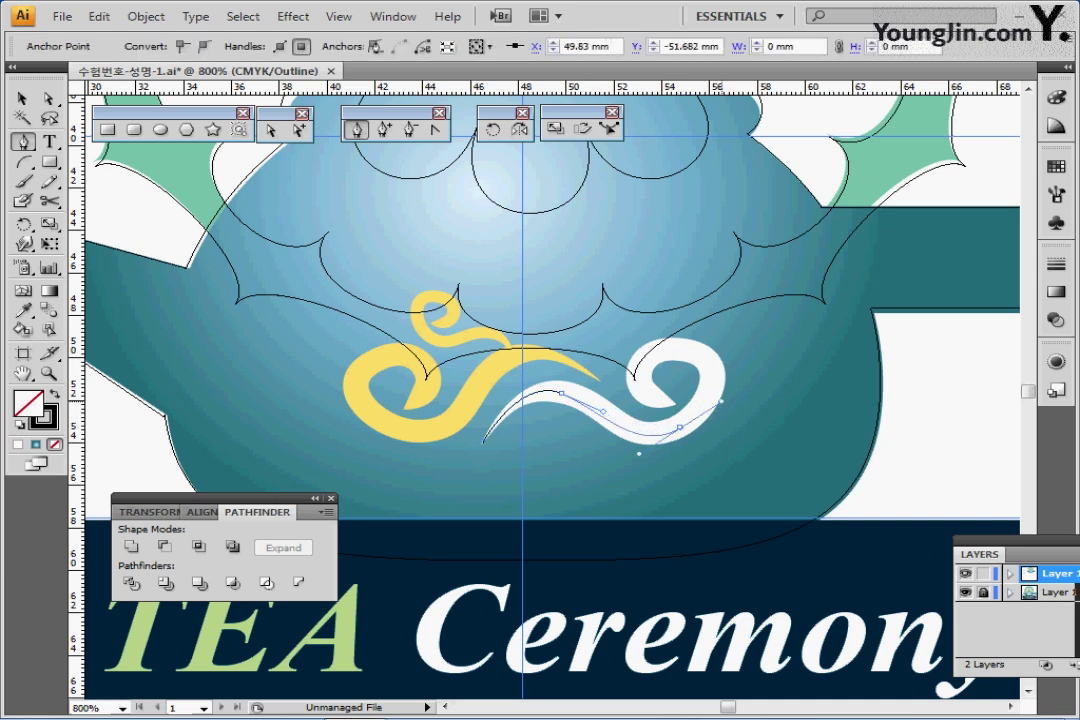
left_click_drag(689, 351, 655, 342)
left_click_drag(663, 396, 720, 401)
left_click_drag(649, 339, 649, 339)
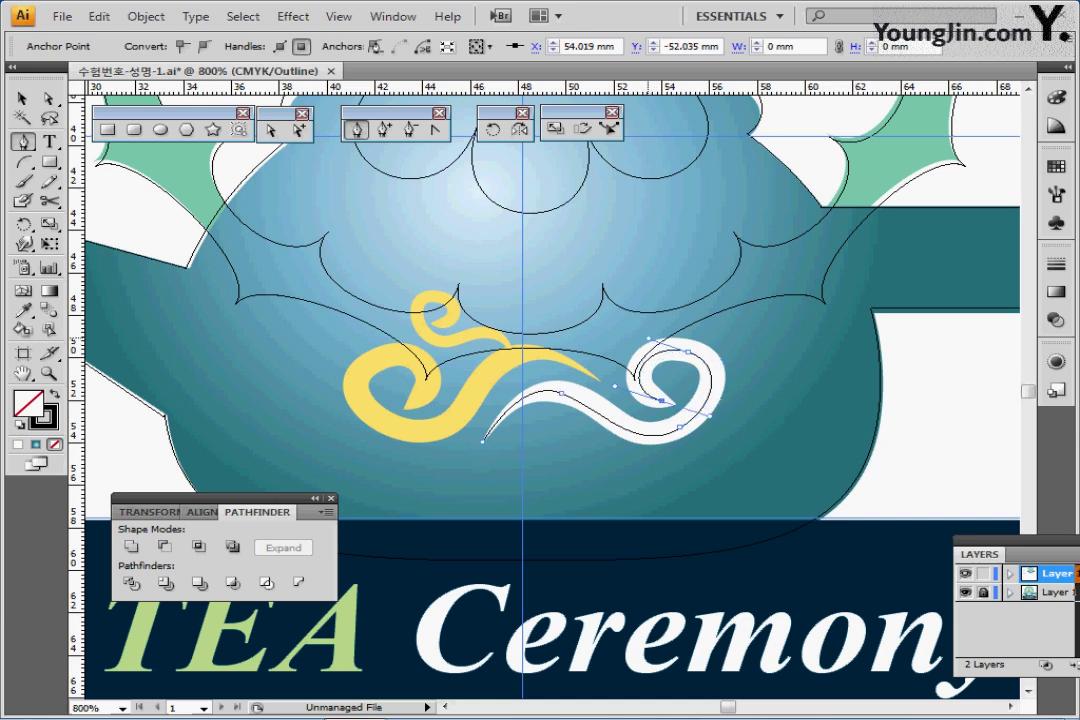
- Hide the reference layer, returning to preview mode, and give the swirl path a white 3 pt stroke
left_click(965, 592)
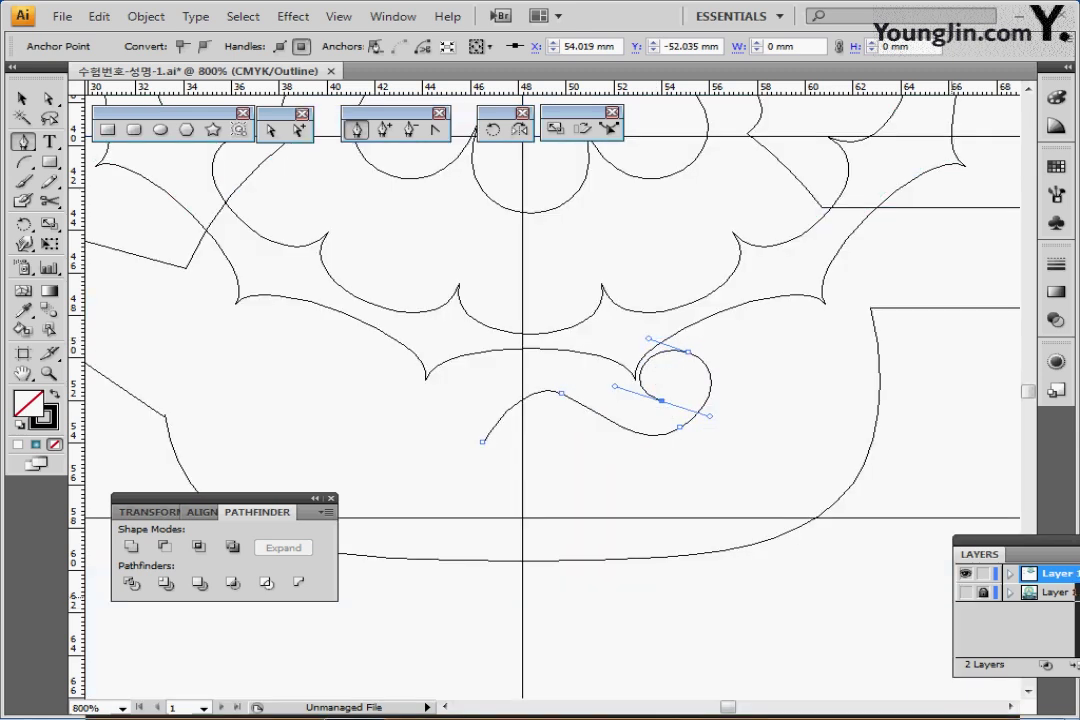
key("ctrl+y")
left_click_drag(692, 404, 654, 393)
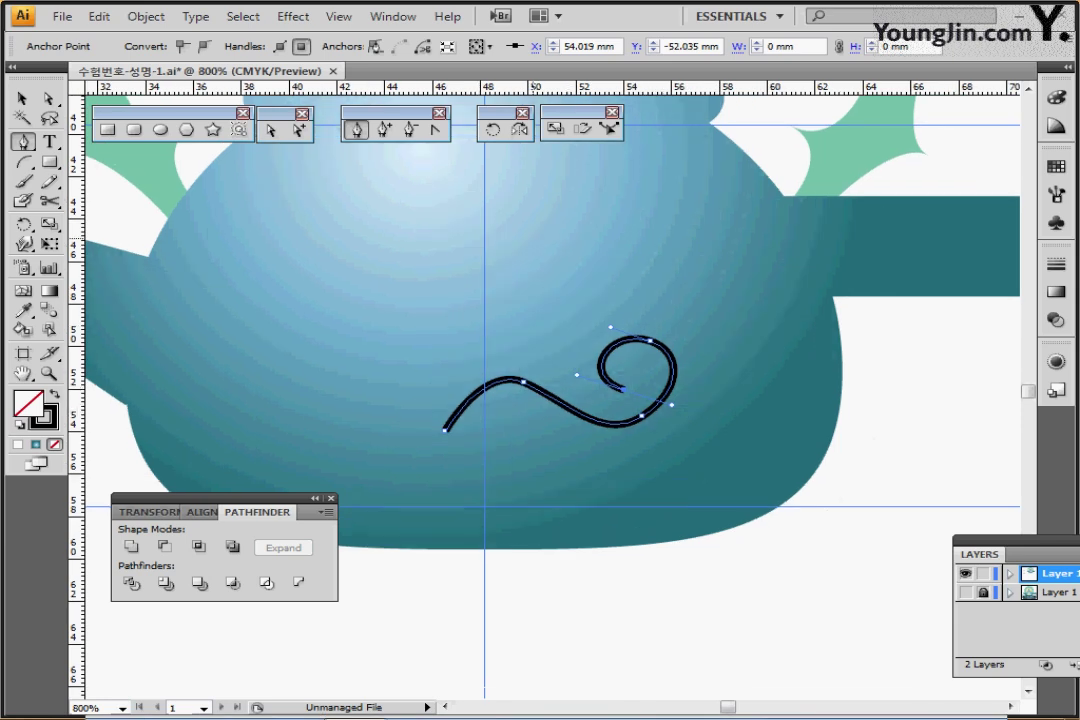
key("F6")
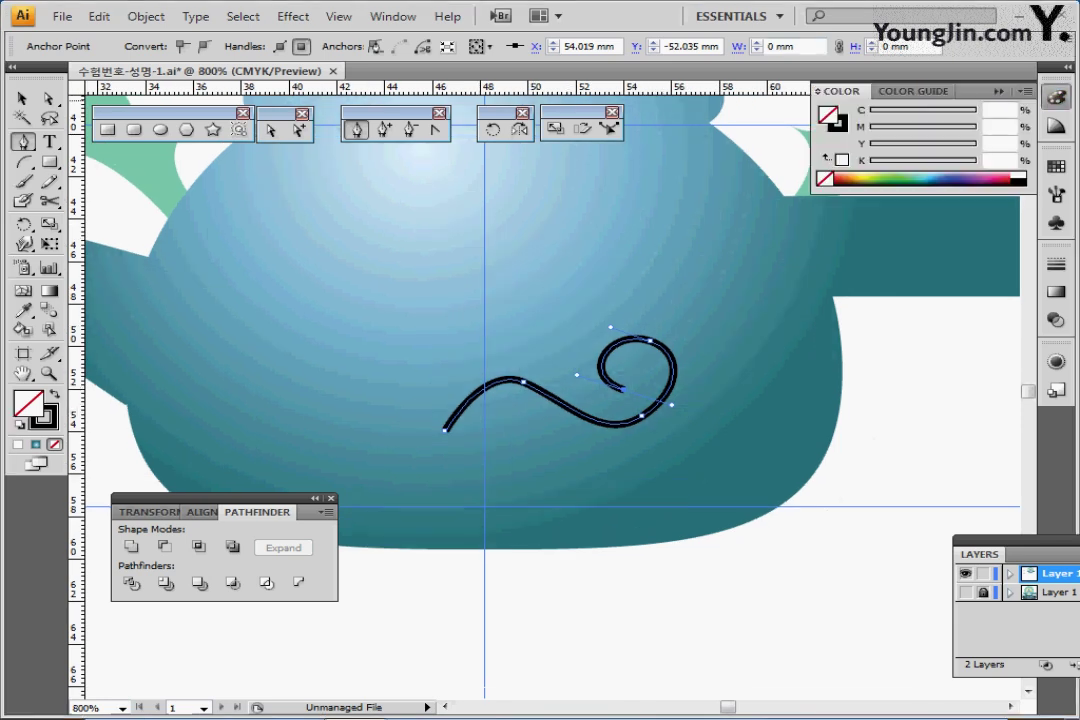
key("x")
left_click(1018, 175)
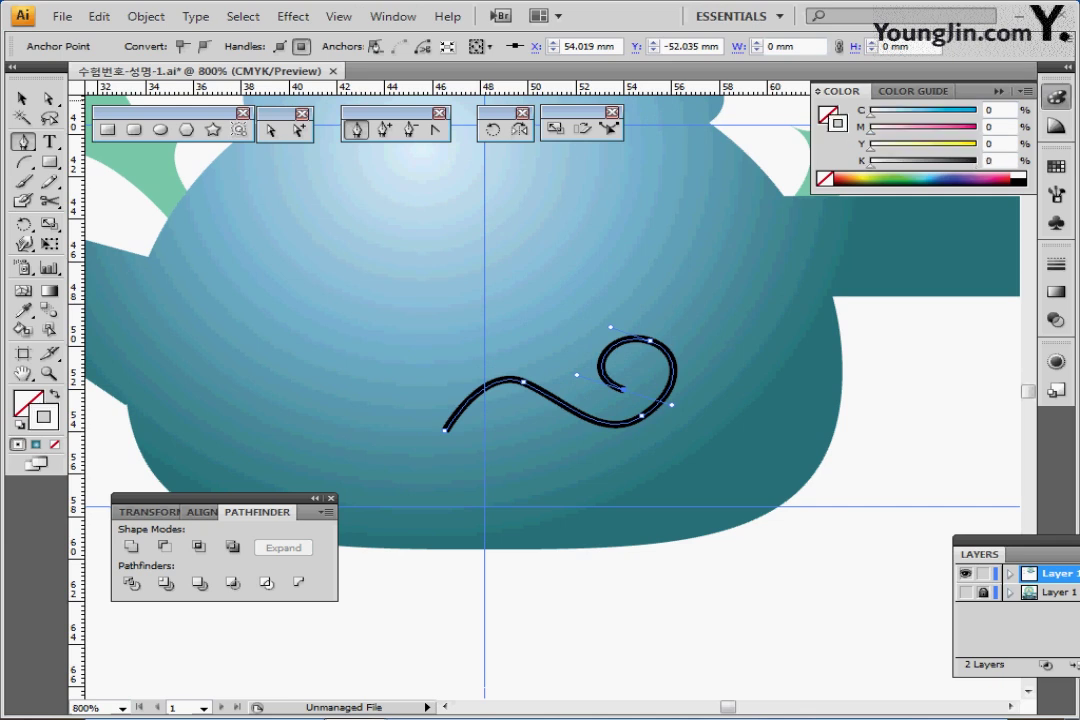
left_click(1055, 262)
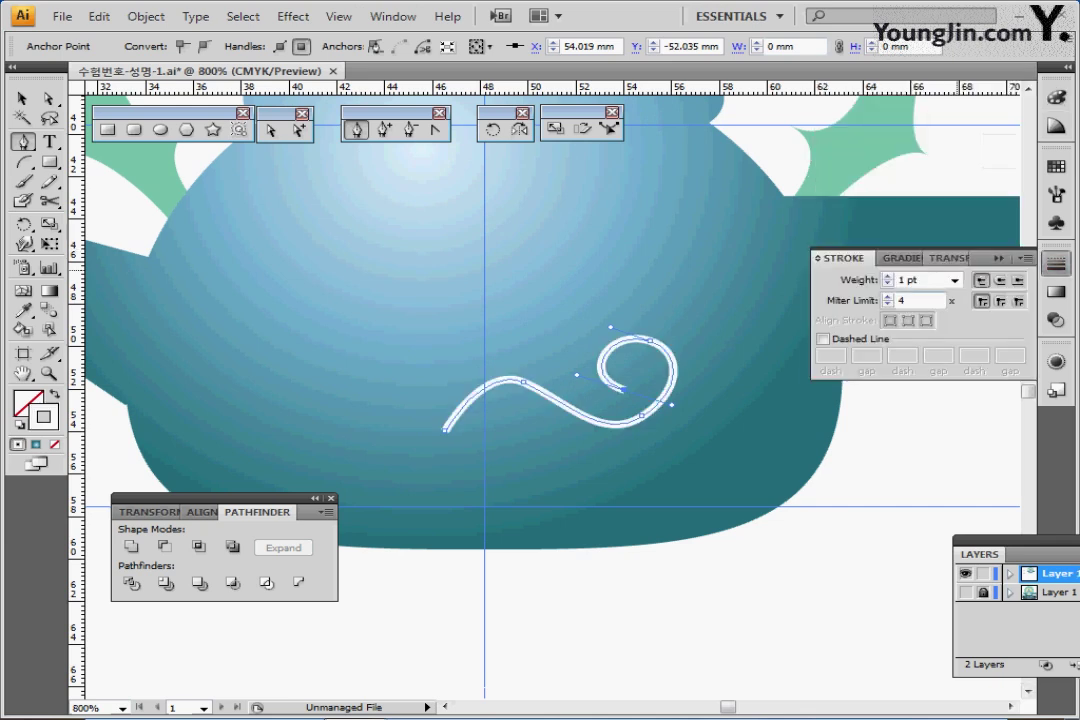
left_click(887, 277)
left_click(887, 277)
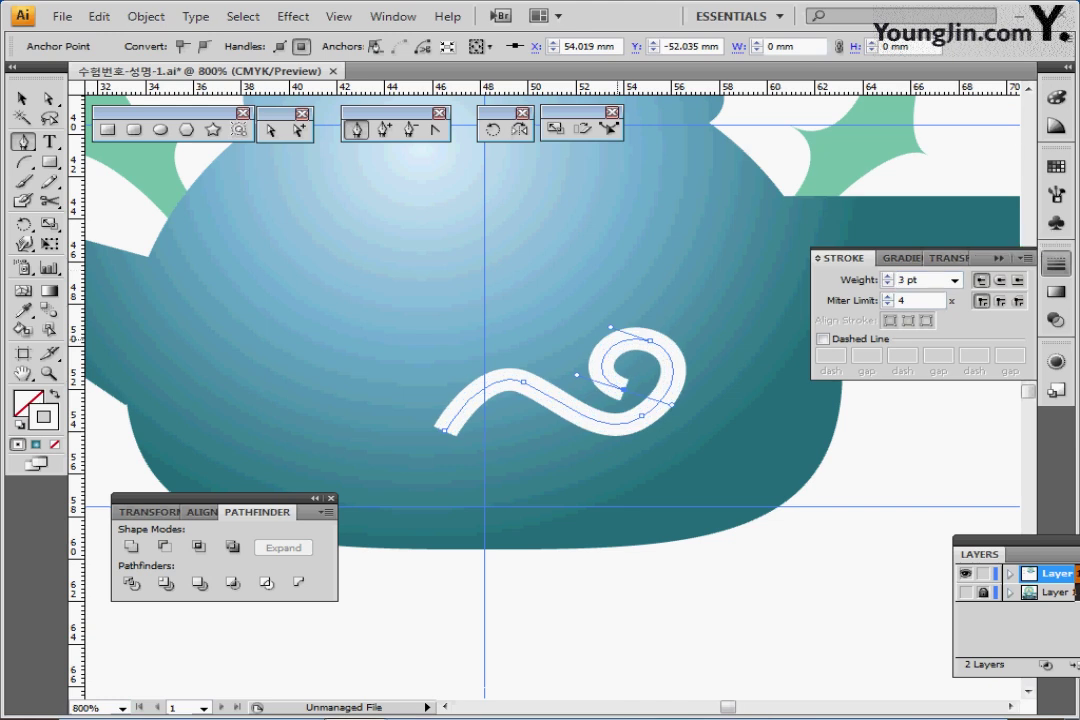
- Convert the white swirl's stroke into a filled shape with Outline Stroke
left_click(99, 16)
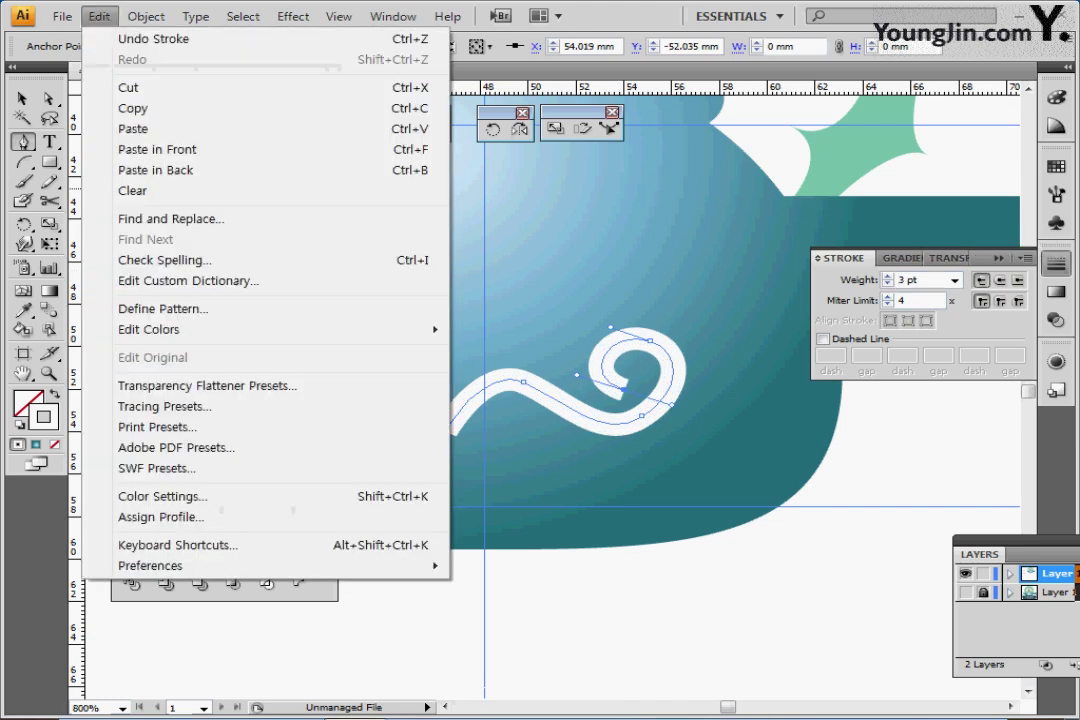
mouse_move(146, 16)
mouse_move(300, 378)
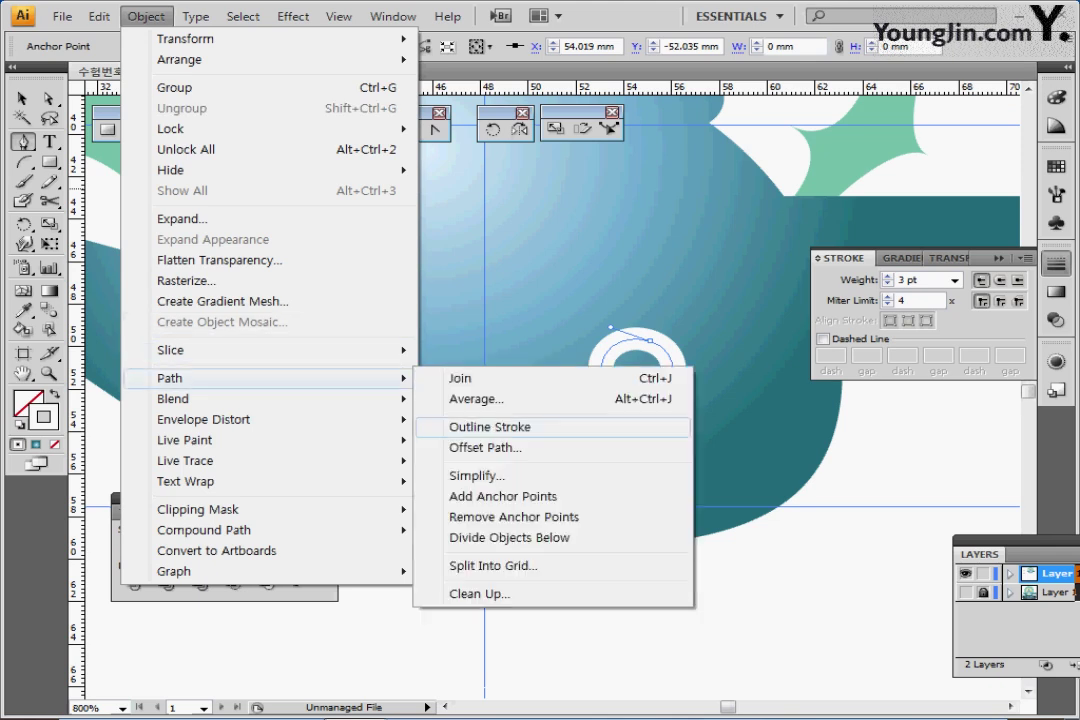
left_click(490, 427)
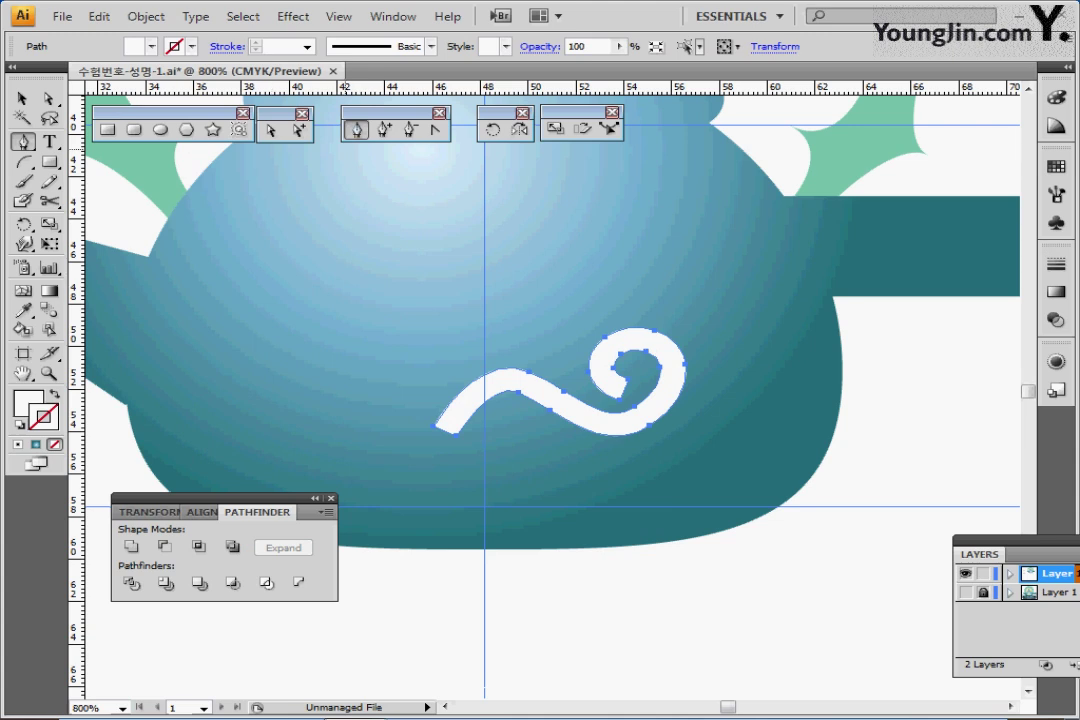
- Taper both ends of the swirl by deleting one corner anchor point at the tail and one at the inner curl
left_click(410, 130)
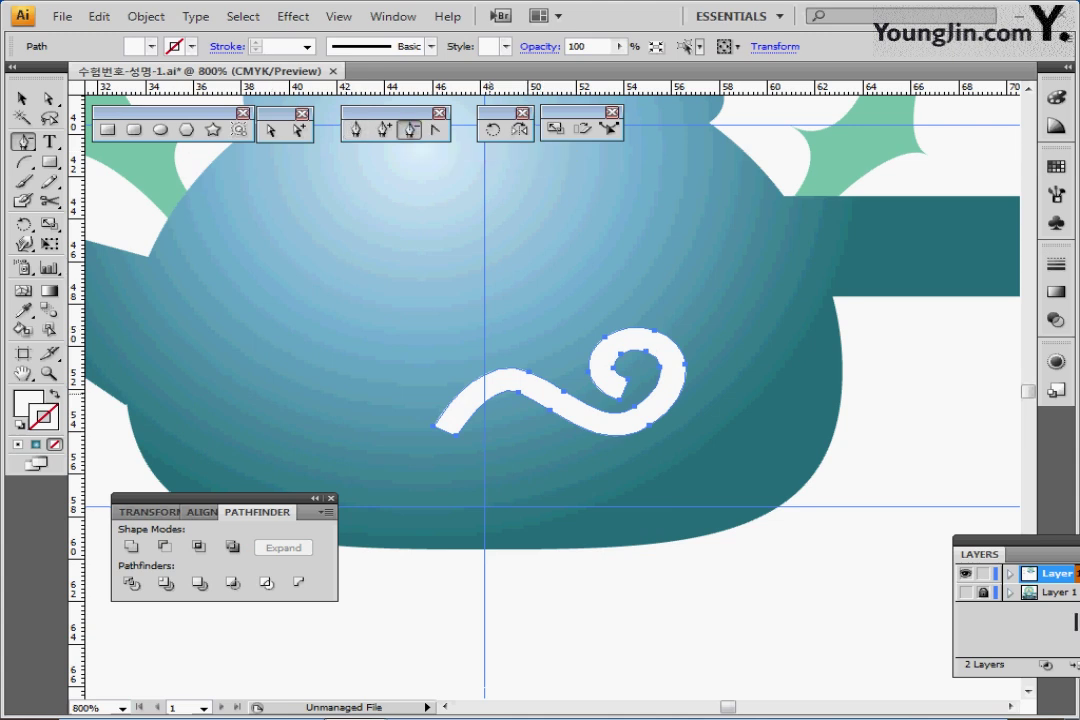
left_click(434, 427)
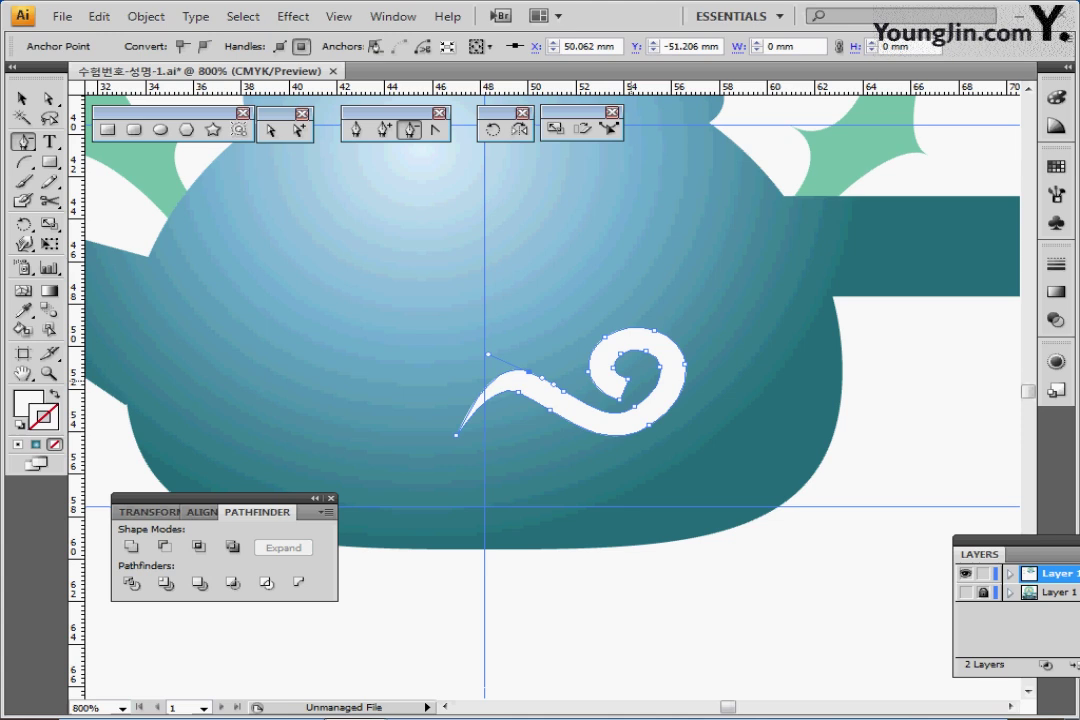
left_click(628, 379)
- Smooth the swirl's tapered tail and inner curl end by adjusting the direction handles of their anchor points
left_click(456, 435, "ctrl")
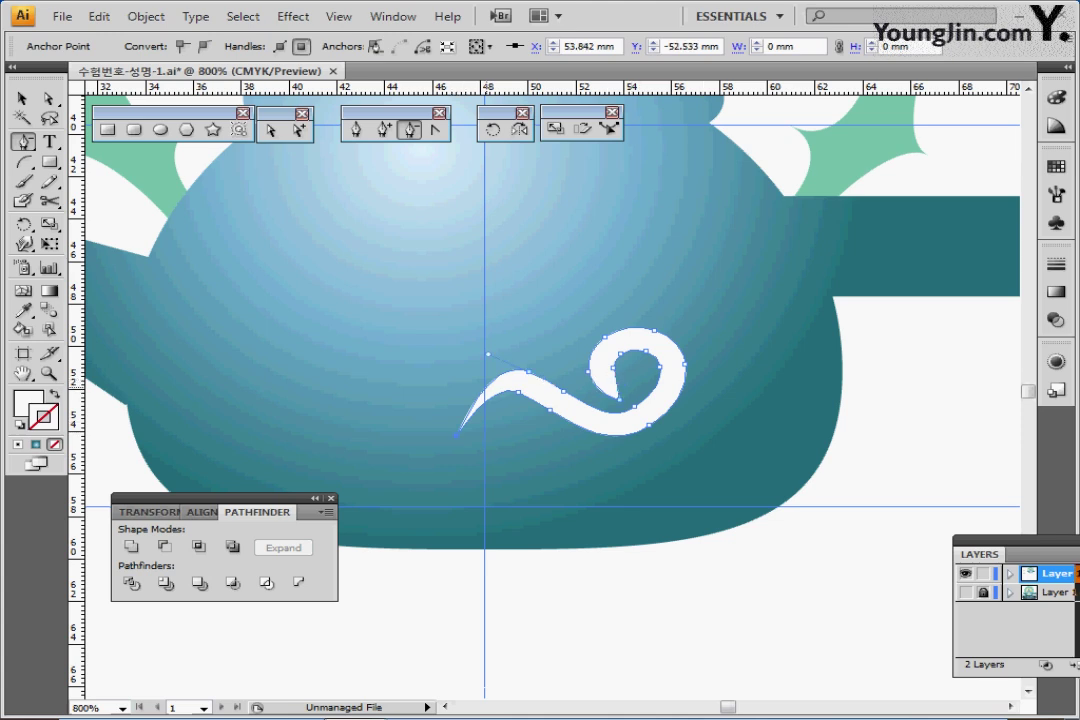
left_click_drag(488, 354, 469, 356)
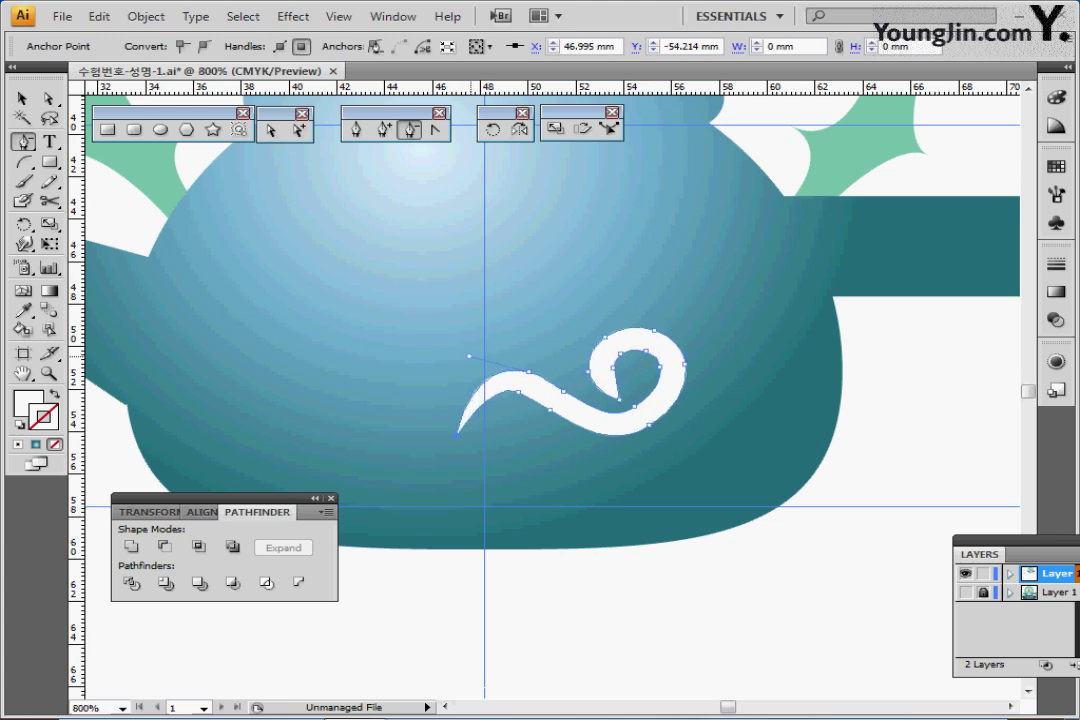
left_click(613, 363)
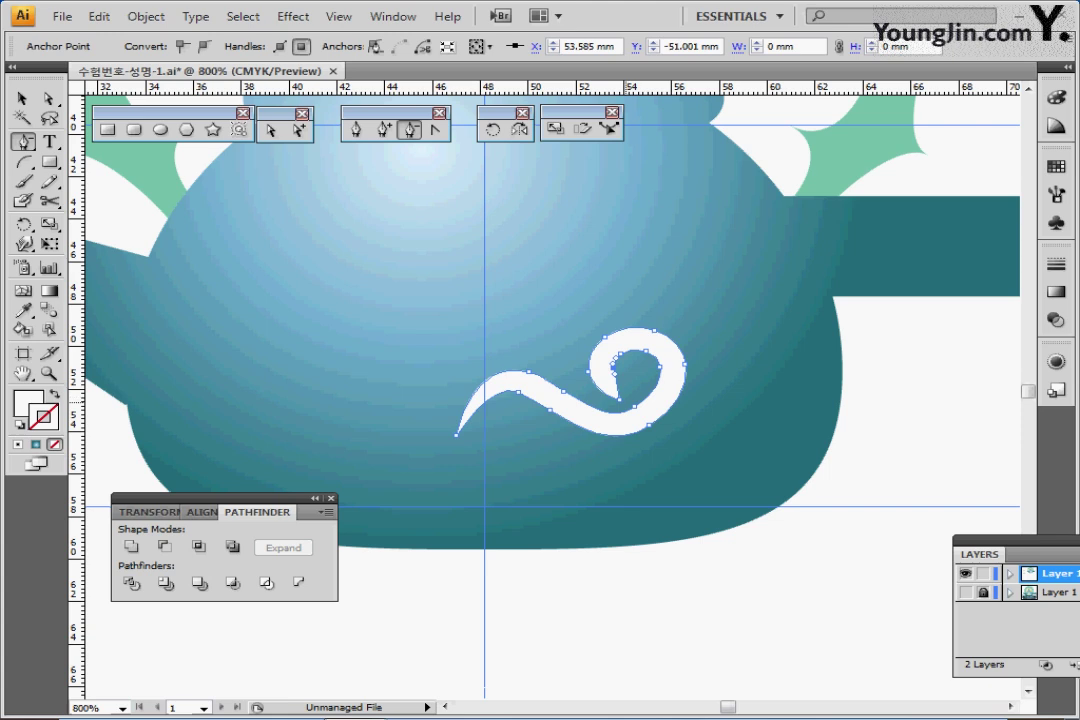
left_click_drag(615, 374, 623, 381)
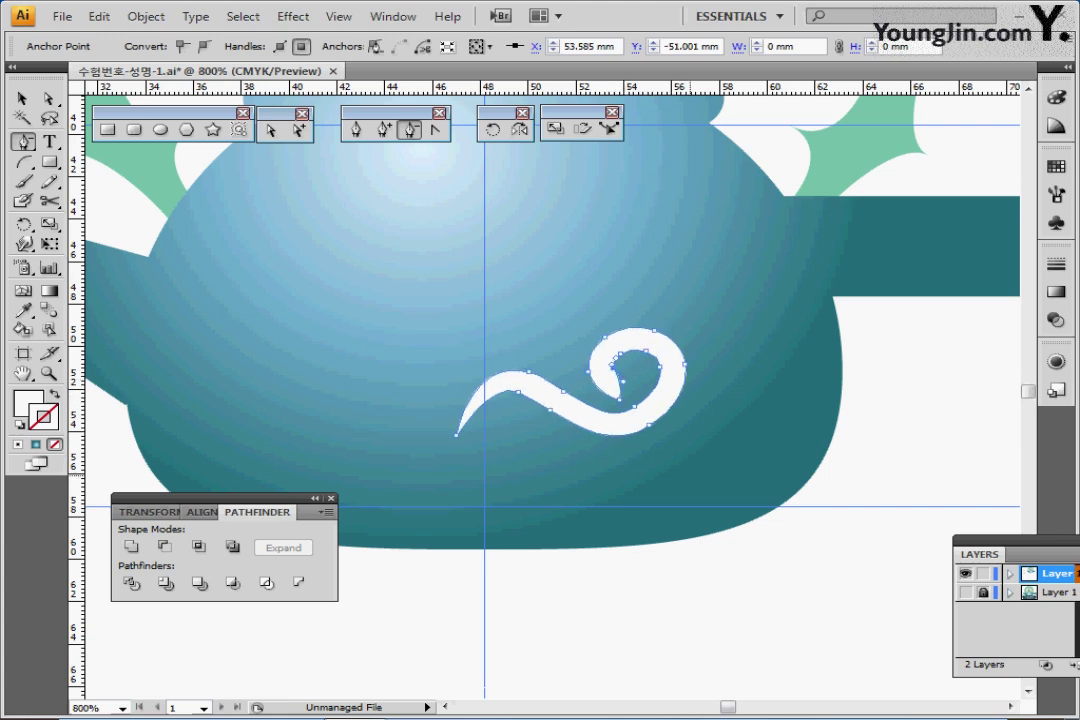
- Reflect a copy of the white swirl across the vertical axis at the teapot's vertical center guide
key("ctrl+minus")
left_click_drag(551, 316, 633, 344)
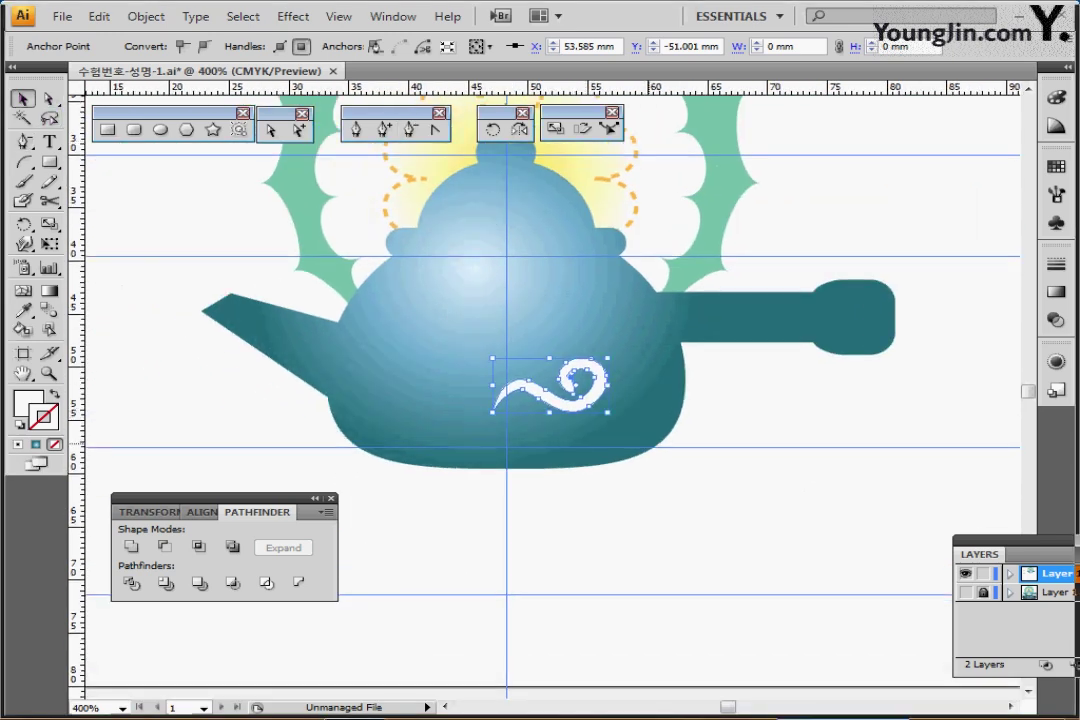
key("ctrl+plus")
left_click_drag(538, 346, 525, 358)
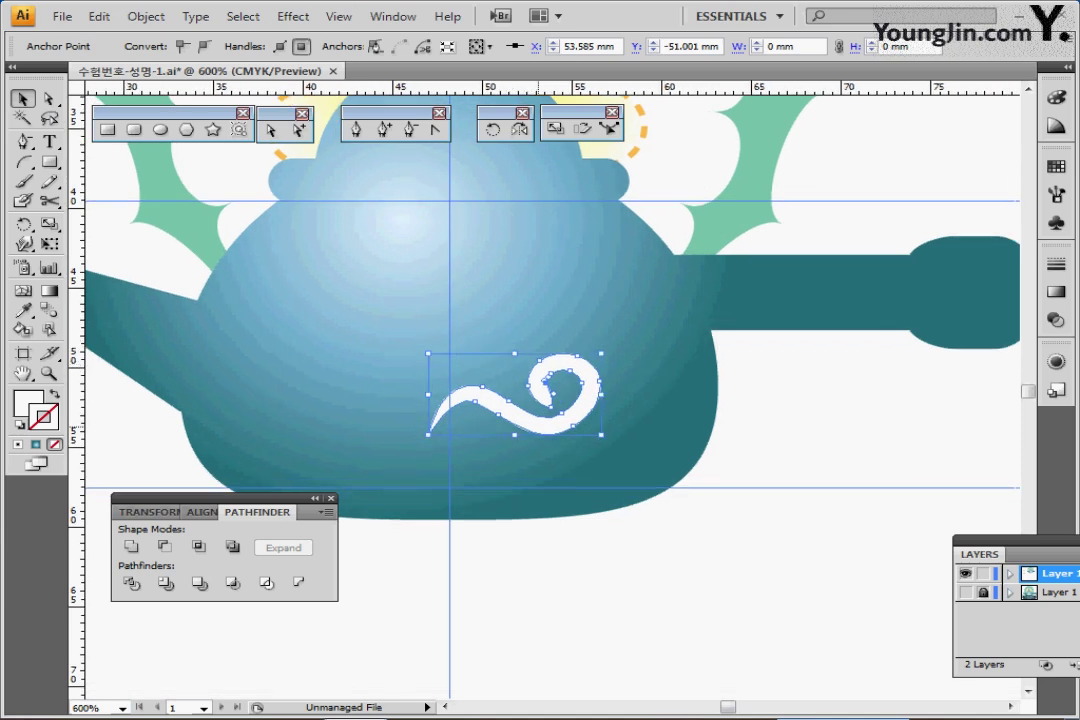
left_click(540, 425)
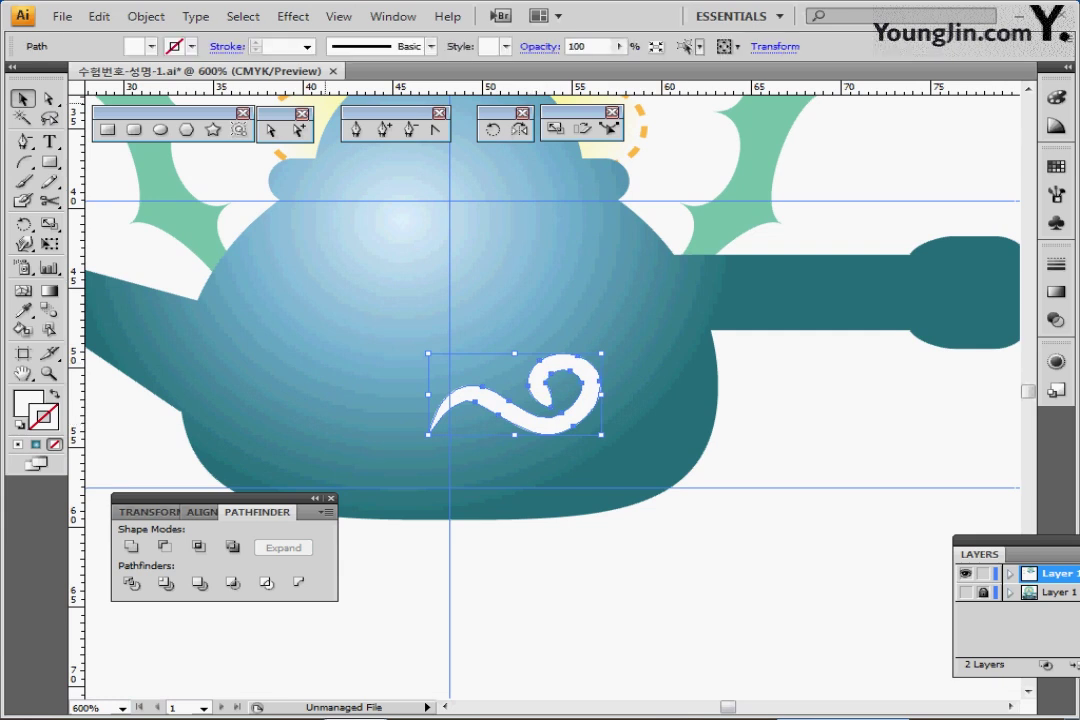
left_click(519, 130)
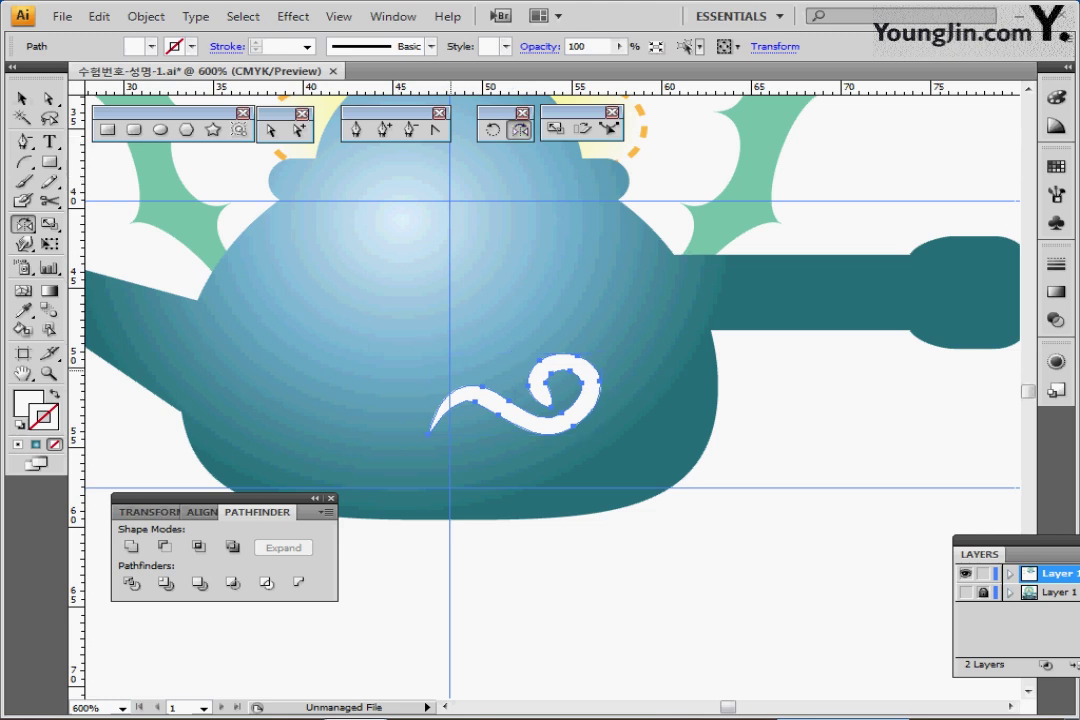
left_click(449, 390, "alt")
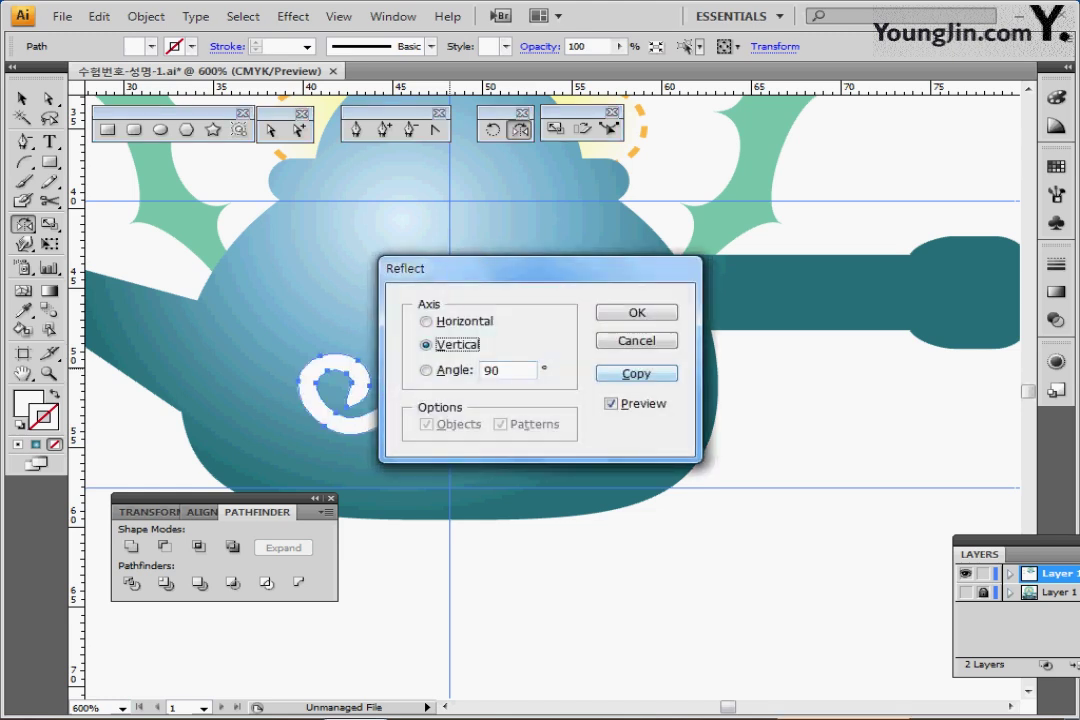
left_click(637, 374)
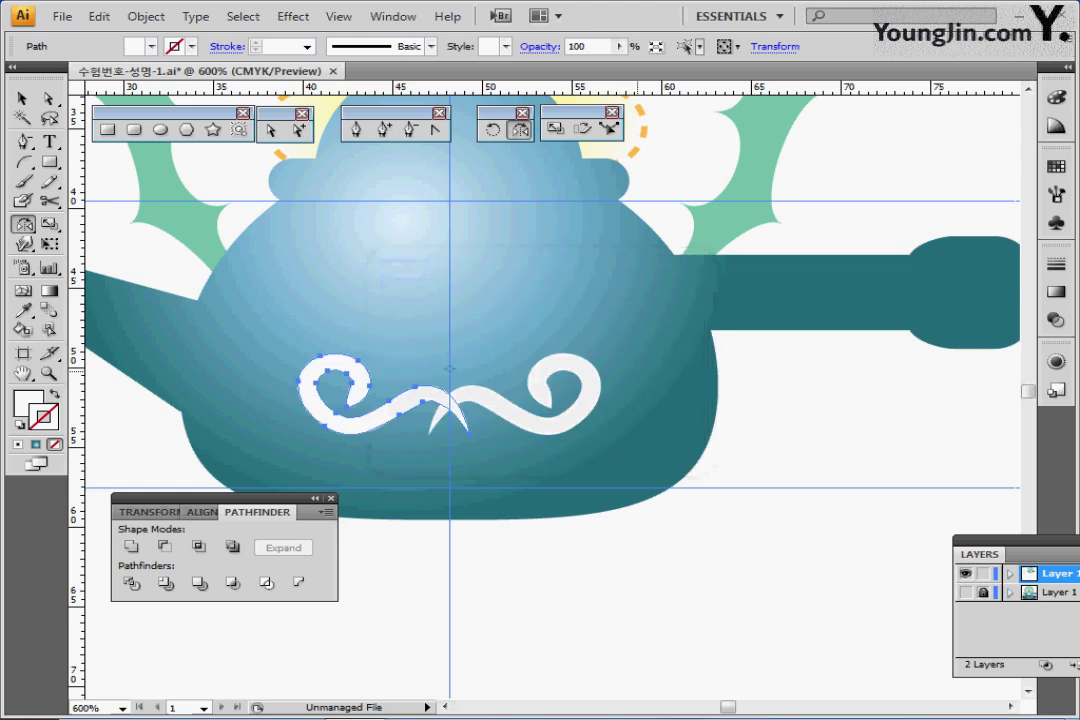
- Reposition and rotate the mirrored swirl so its tail arches over the original swirl's tail
key("ctrl")
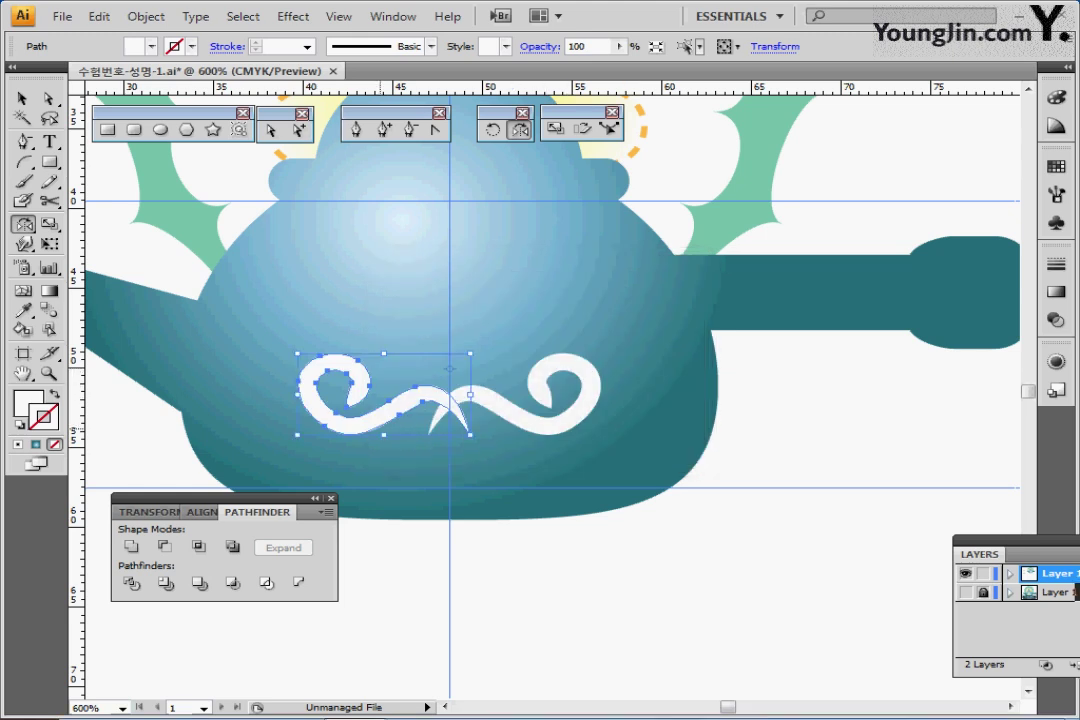
left_click_drag(351, 427, 362, 397)
left_click_drag(335, 328, 297, 336)
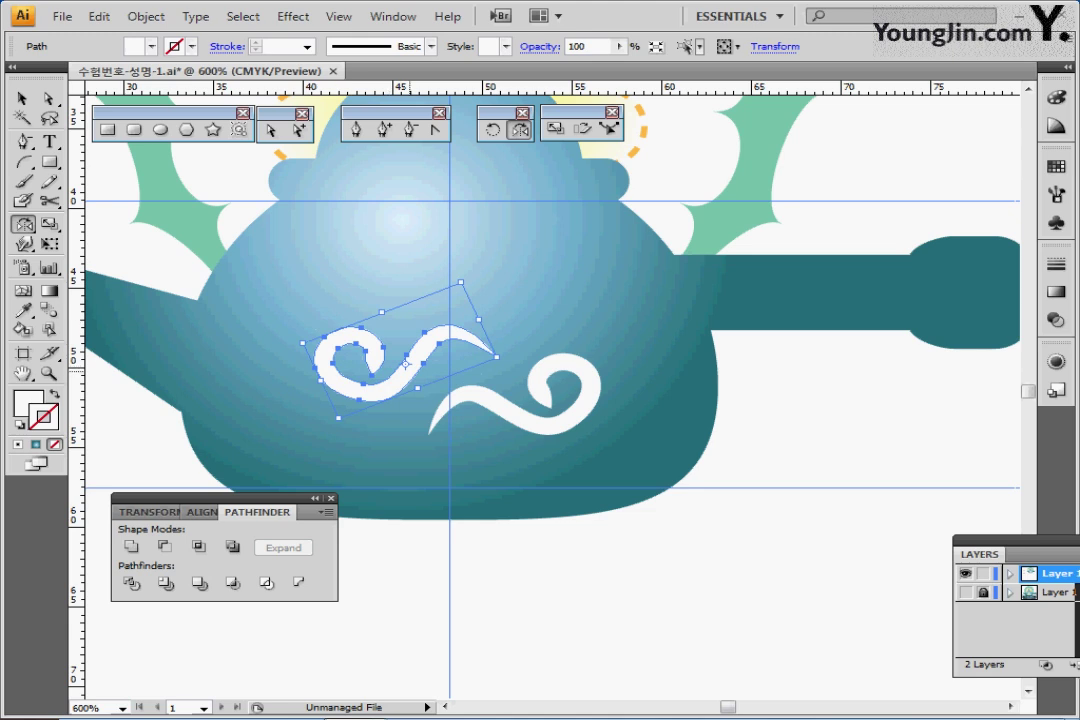
left_click_drag(411, 374, 405, 407)
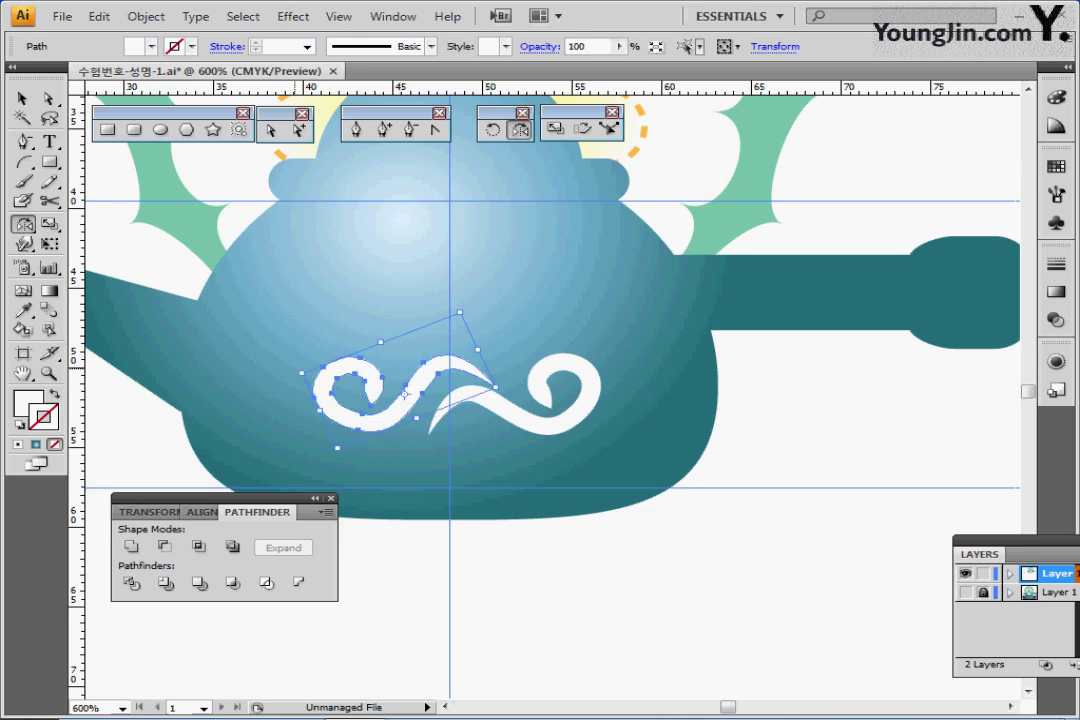
left_click_drag(296, 369, 295, 380)
left_click(512, 257)
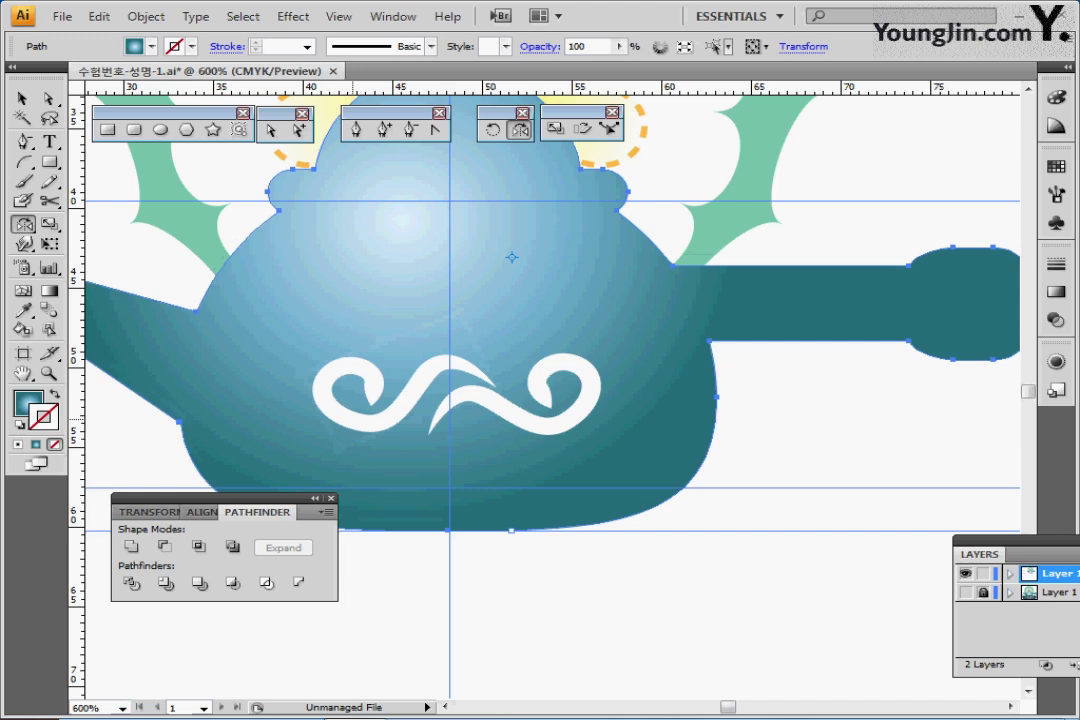
left_click(405, 393)
left_click_drag(331, 455, 331, 417)
mouse_move(405, 394)
left_mouse_down()
mouse_move(396, 401)
mouse_move(406, 403)
left_mouse_up()
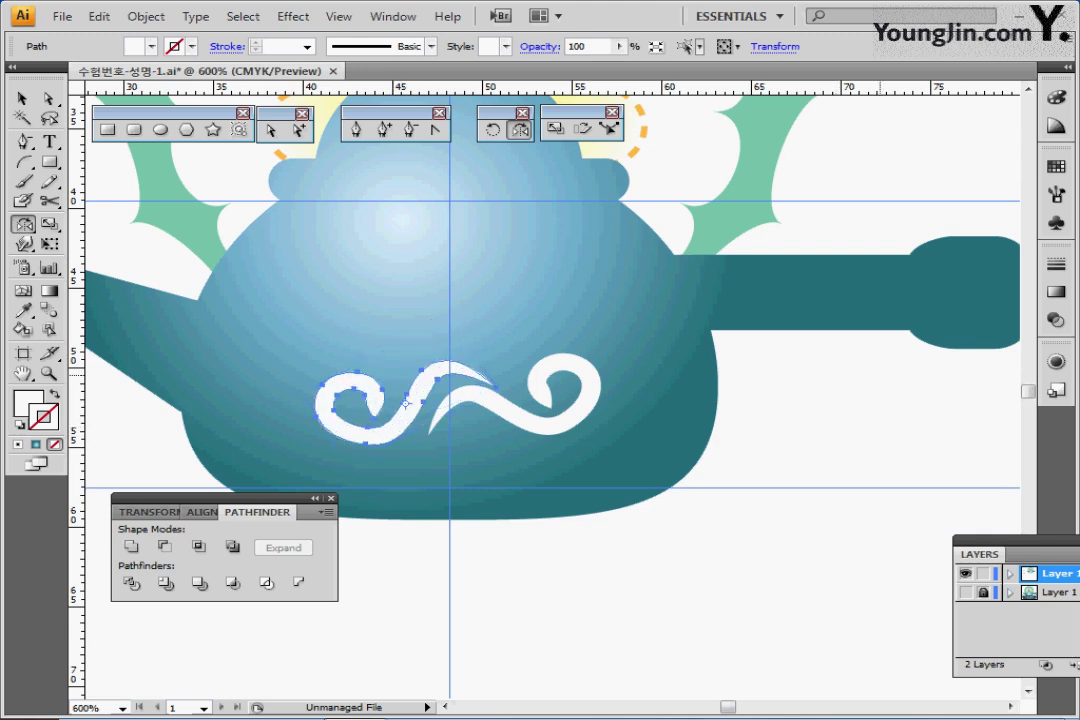
- Fill the mirrored swirl with the solid yellow sampled from the color swatches beside the artboard, and nudge it slightly right and down
left_click(471, 522, "ctrl+alt")
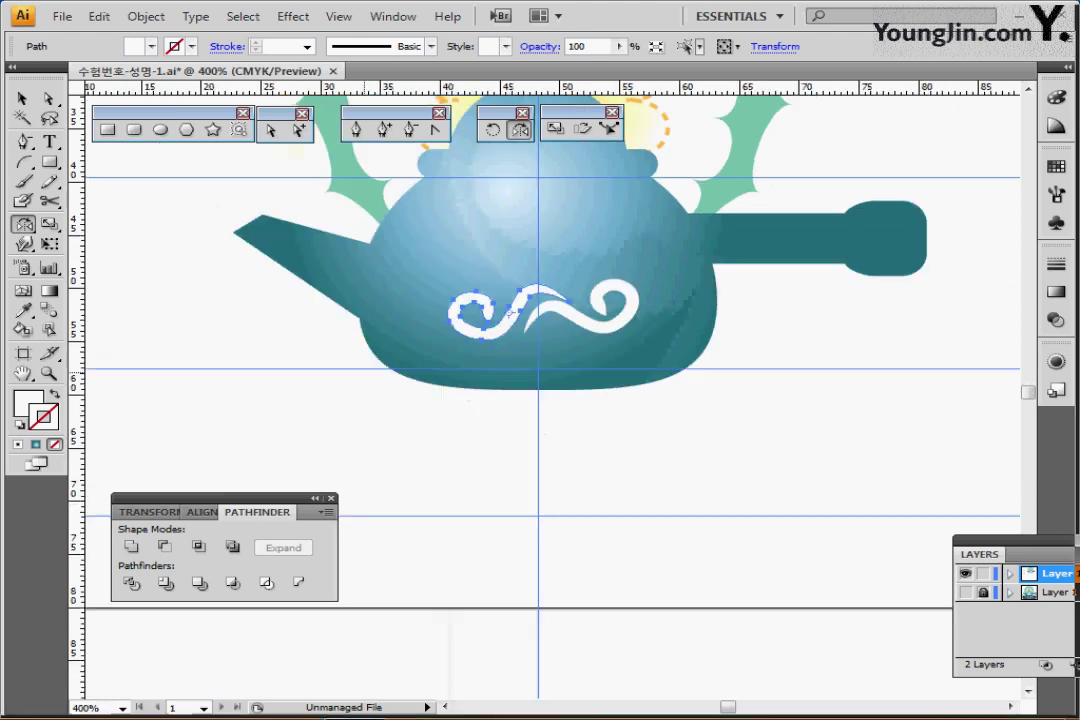
left_click_drag(471, 522, 633, 591)
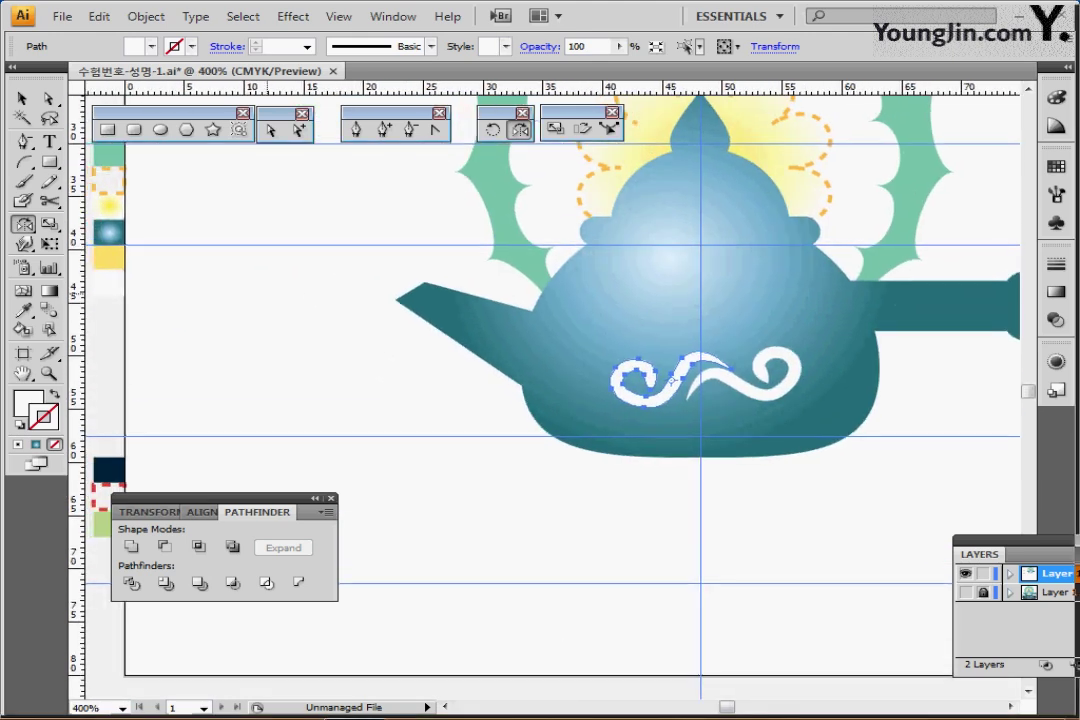
key("i")
left_click(109, 258)
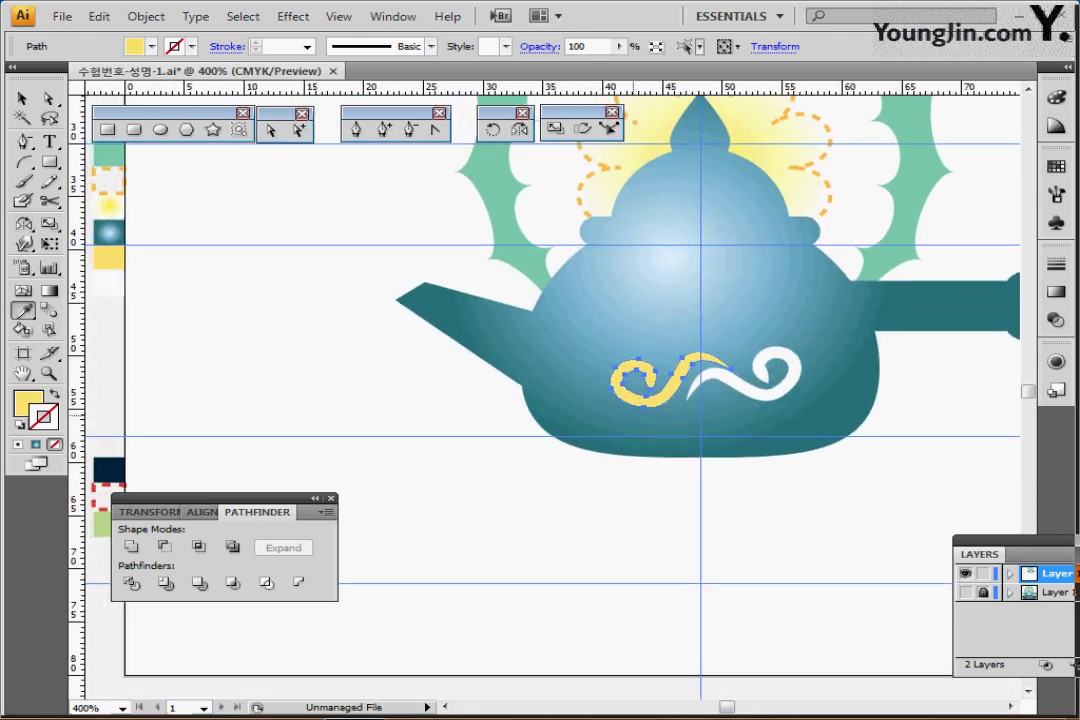
left_click_drag(683, 433, 584, 433)
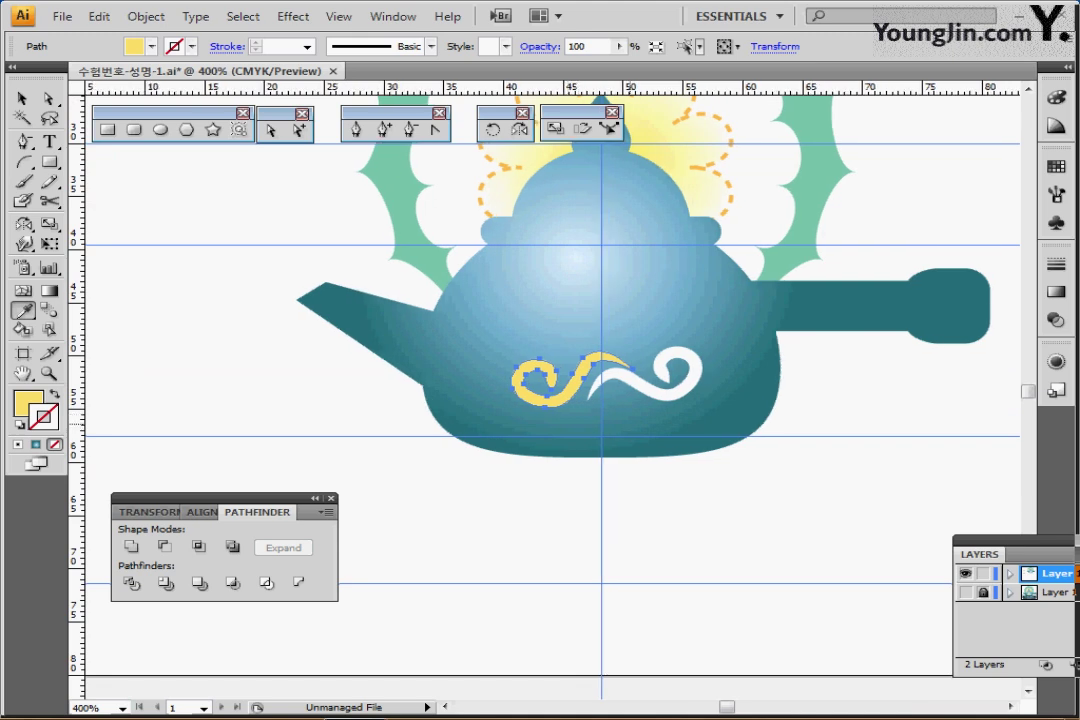
key("Right")
key("Right")
key("Right")
key("Down")
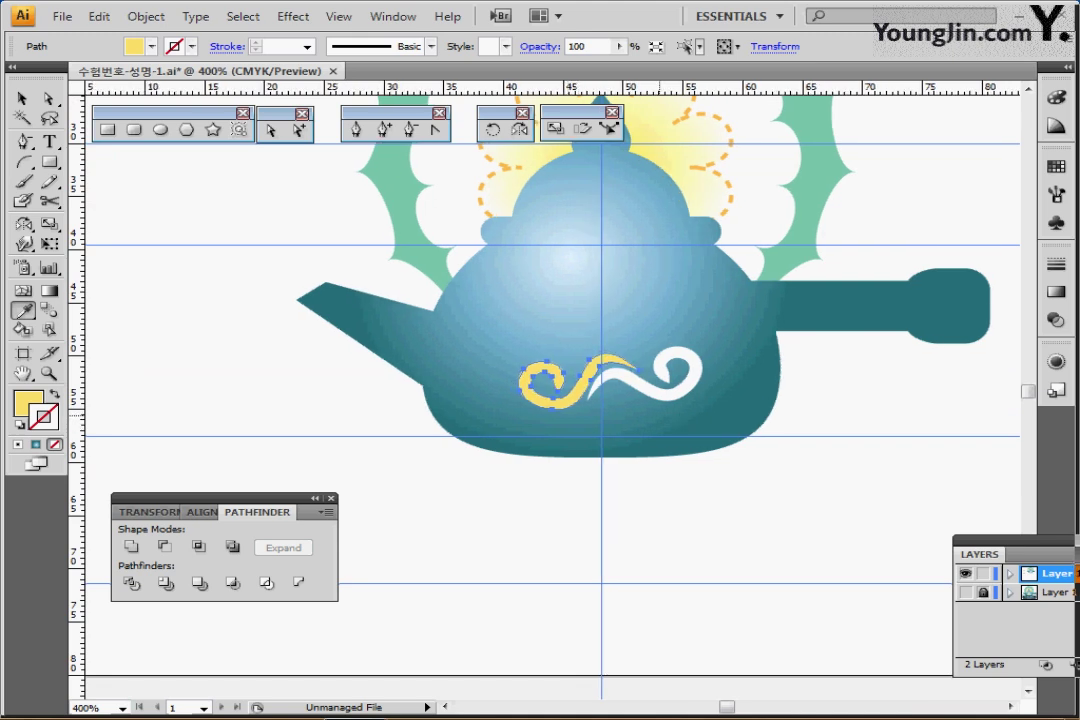
- Create a copy of the yellow swirl scaled uniformly to 50%
left_click_drag(659, 415, 608, 381)
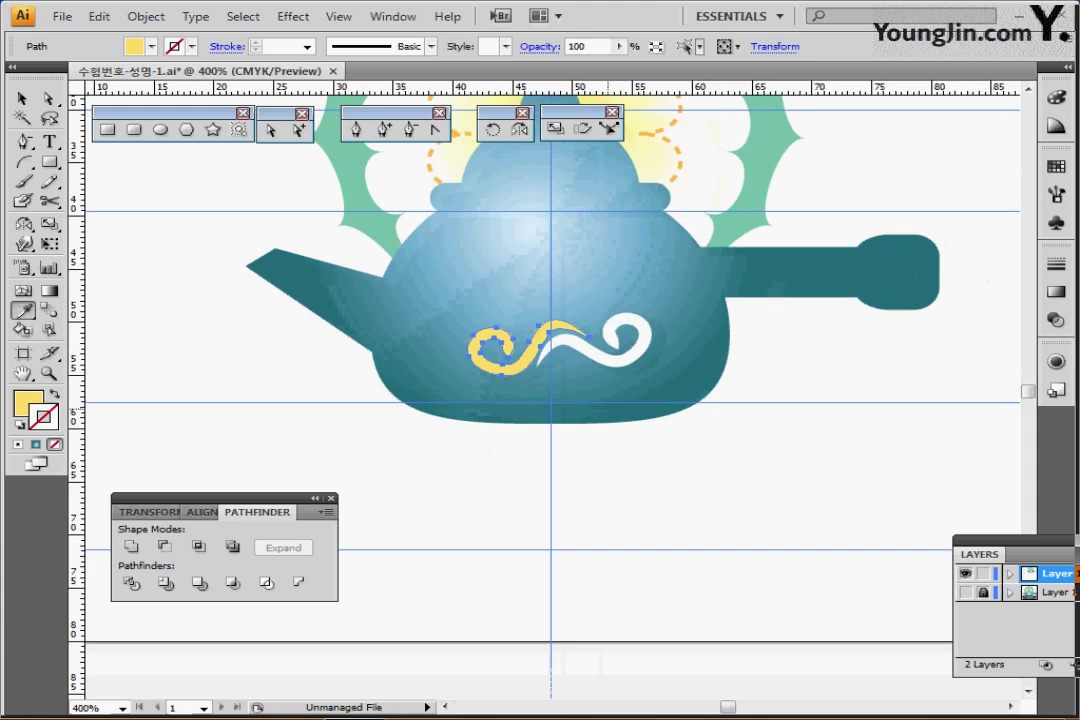
left_click_drag(549, 426, 520, 471)
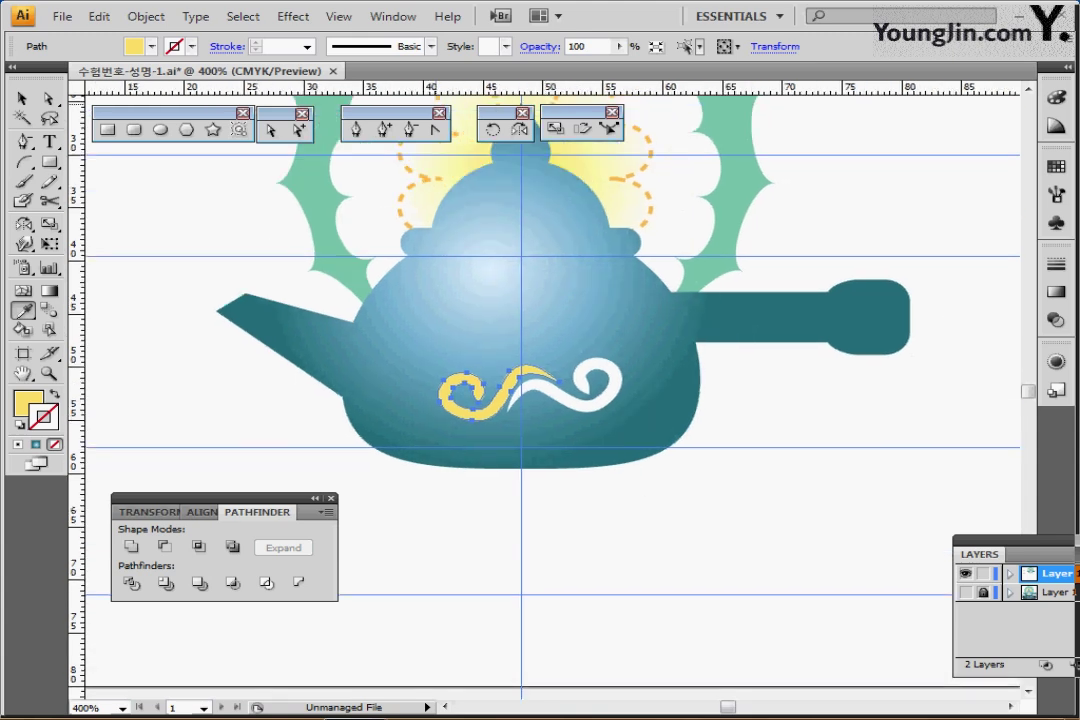
left_click(555, 128)
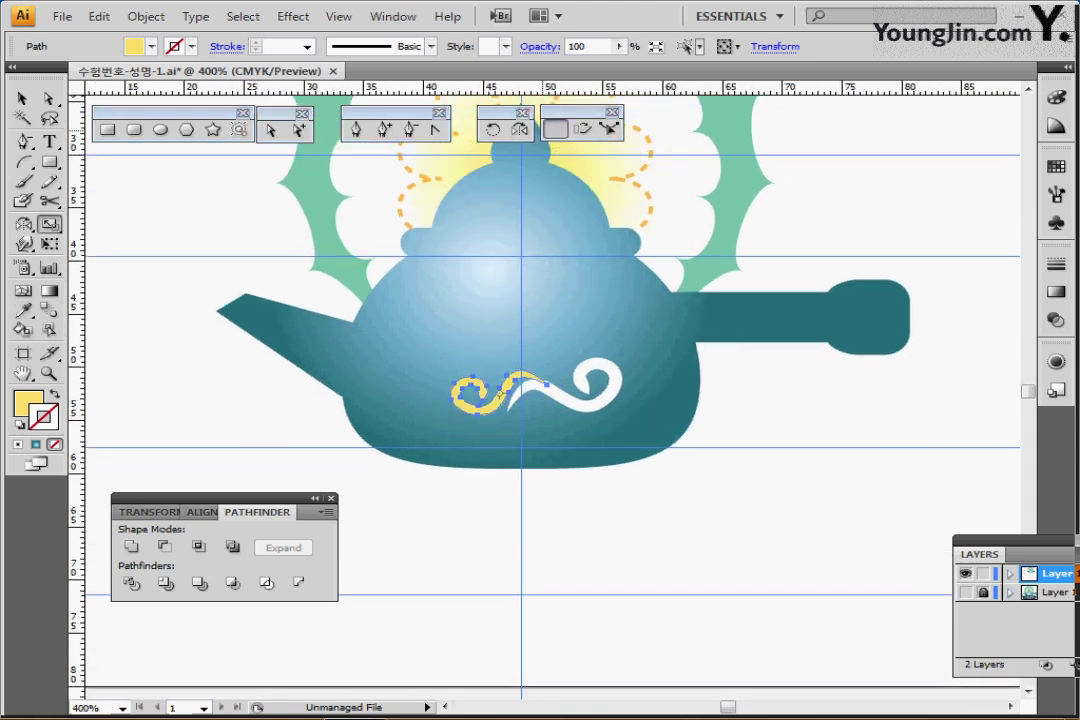
double_click(555, 128)
type("50")
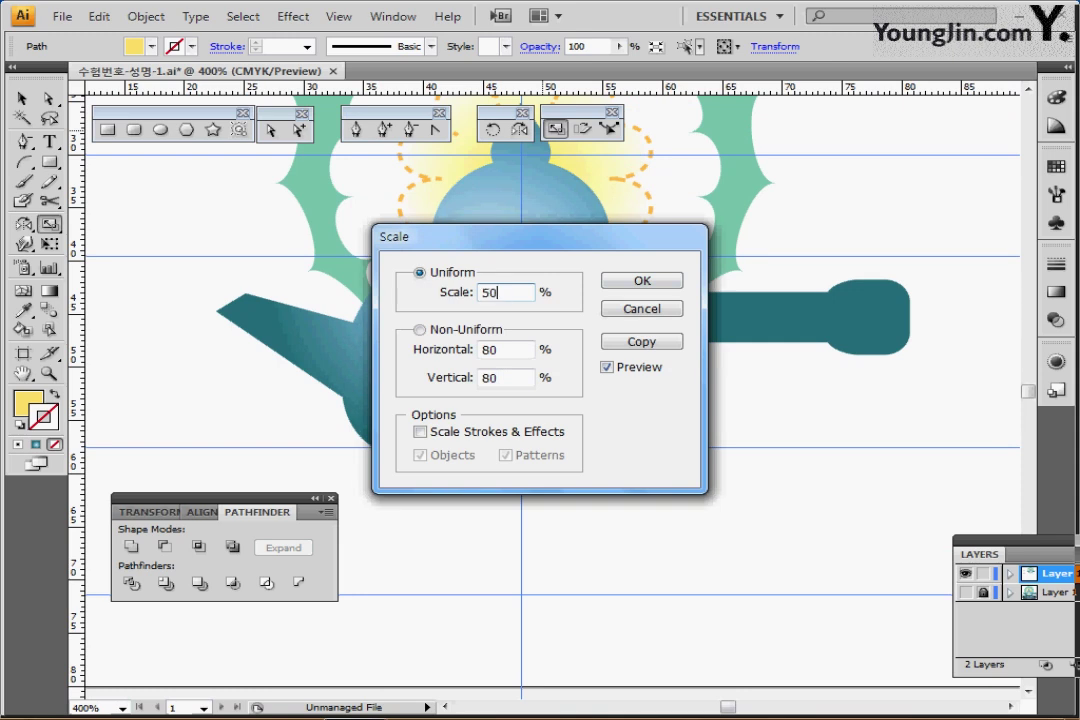
left_click(641, 341)
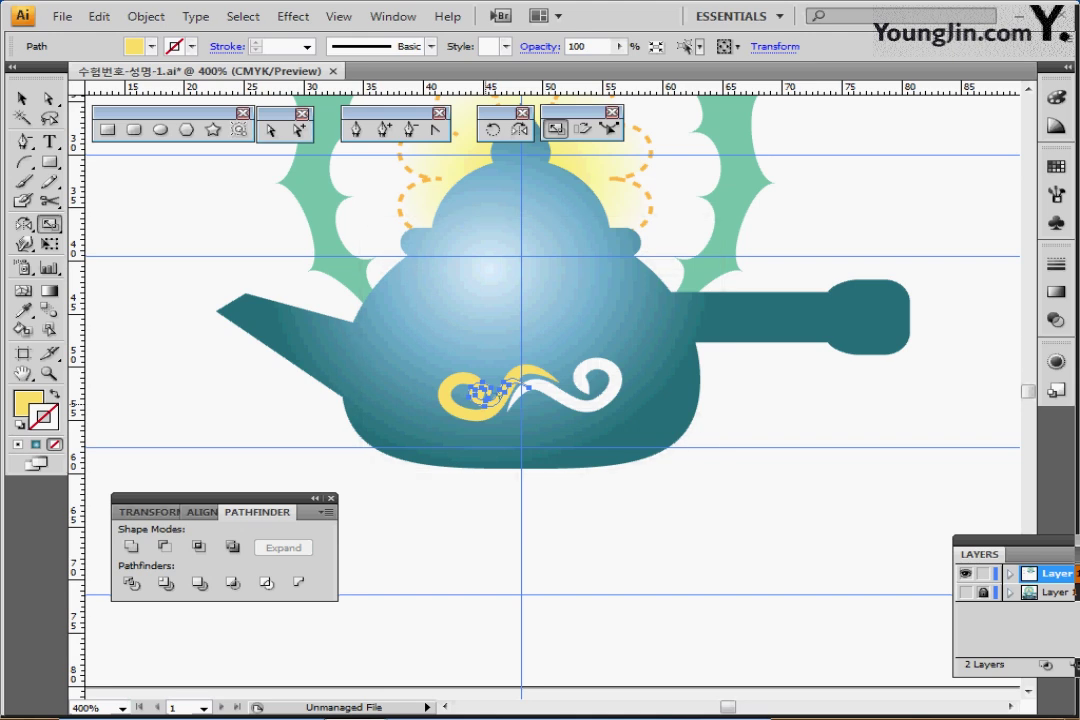
- Move the small yellow swirl above the larger one and rotate it clockwise so its tail meets the larger swirl's upper curve
key("ctrl+plus")
left_click_drag(514, 397, 494, 456)
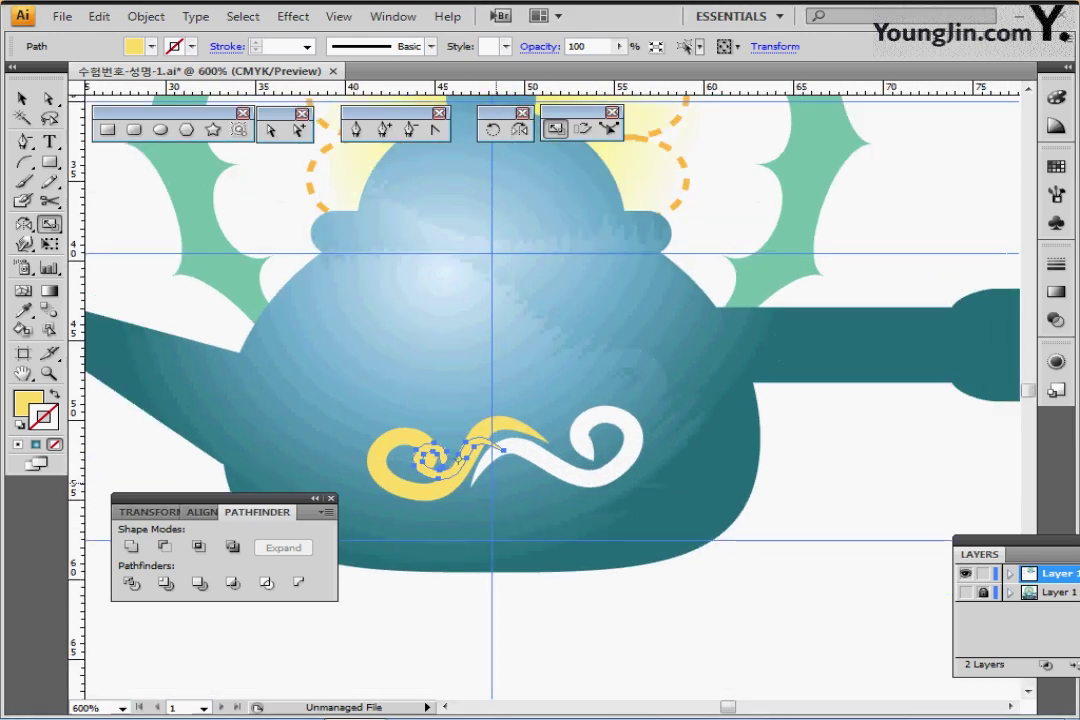
left_click_drag(422, 467, 420, 421)
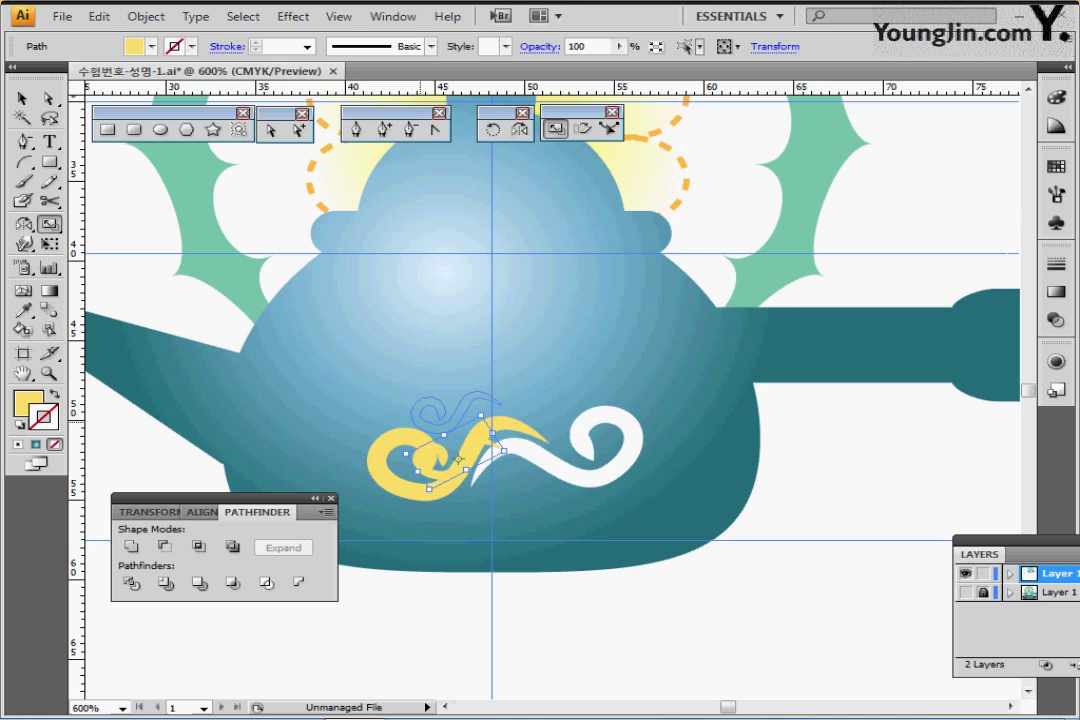
left_click_drag(450, 410, 450, 408)
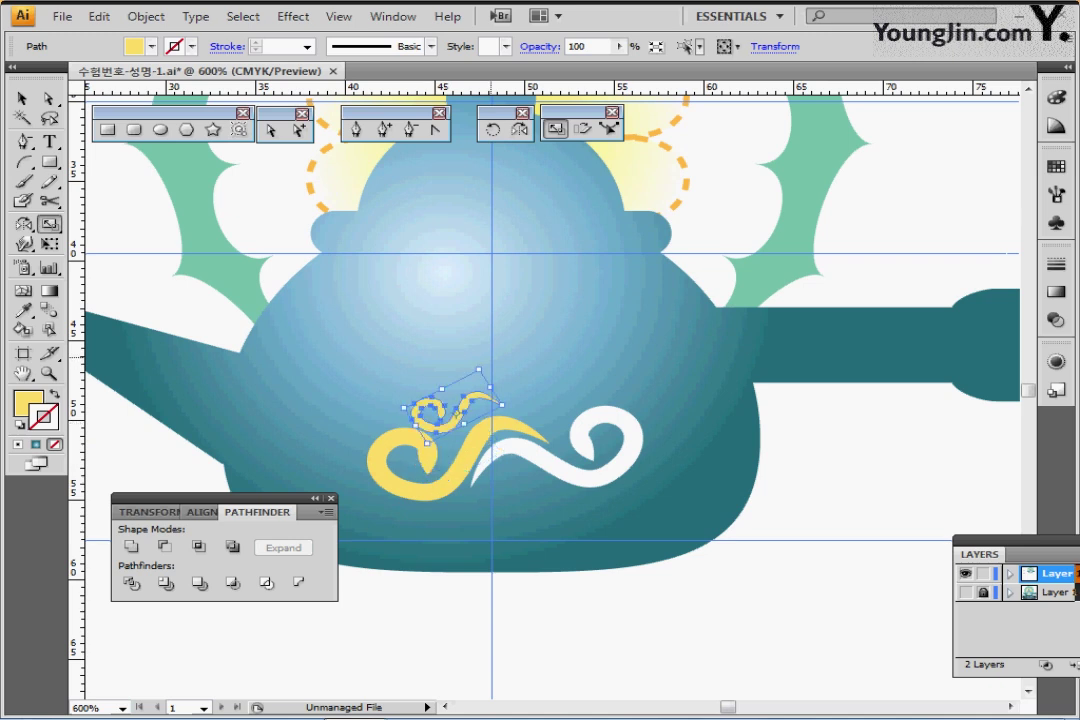
left_click_drag(485, 362, 500, 386)
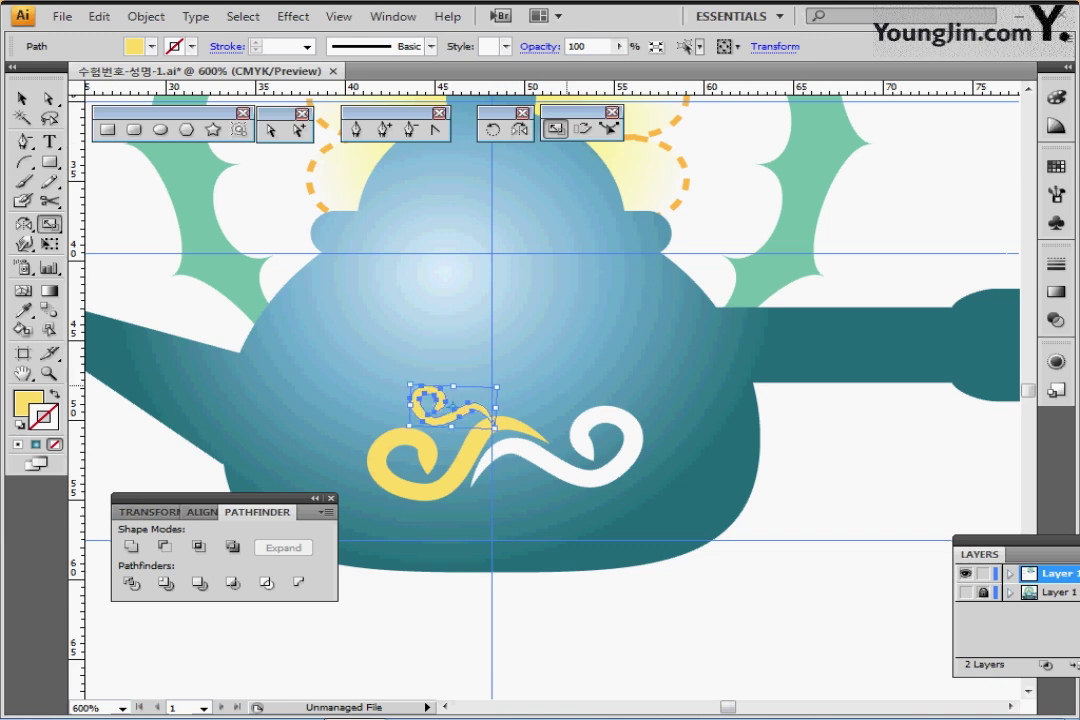
- Show the reference layer in outline view and fine-tune the small swirl's rotation and position against its reference outline
key("ctrl+y")
left_click(966, 592)
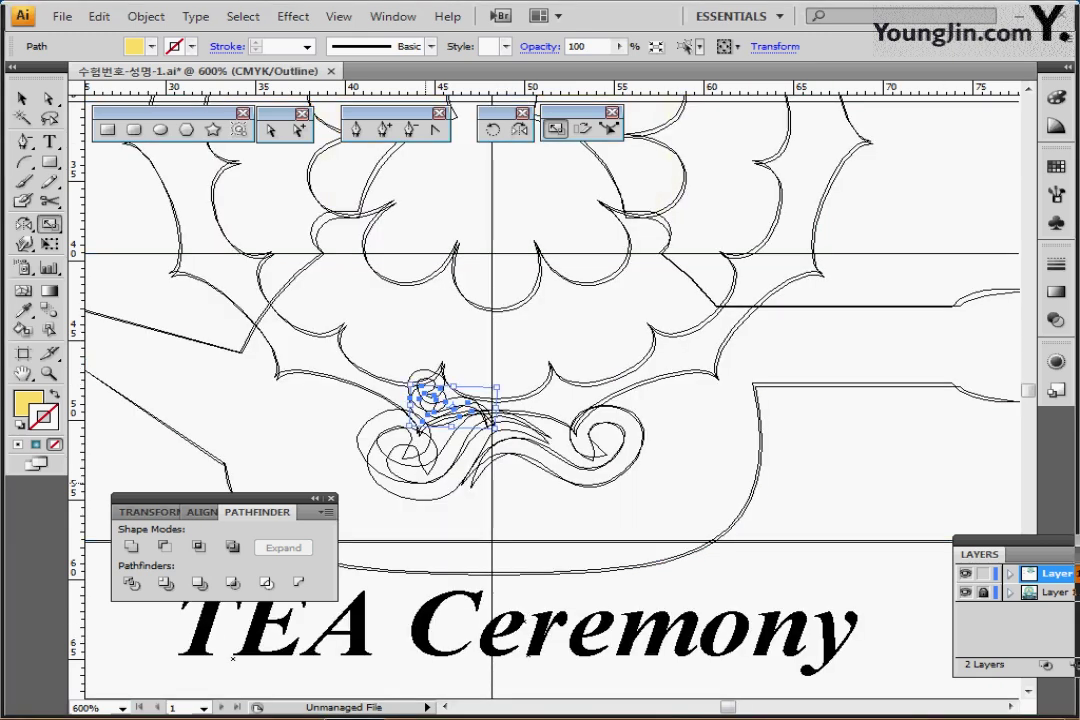
left_click_drag(555, 398, 557, 411)
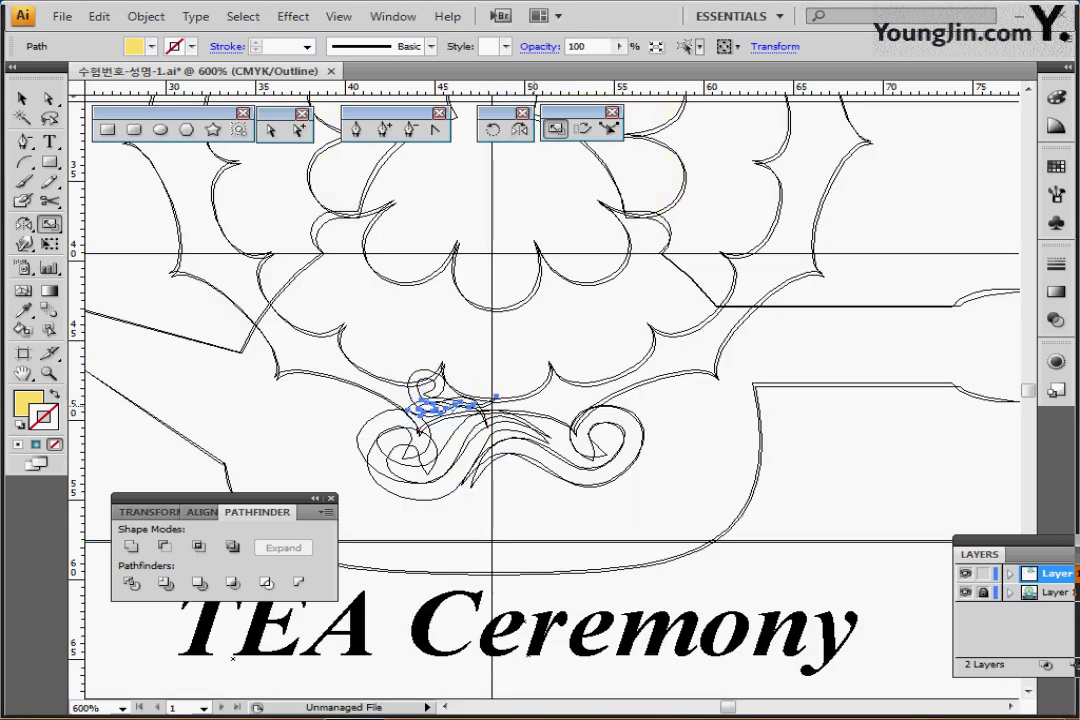
key("ctrl+z")
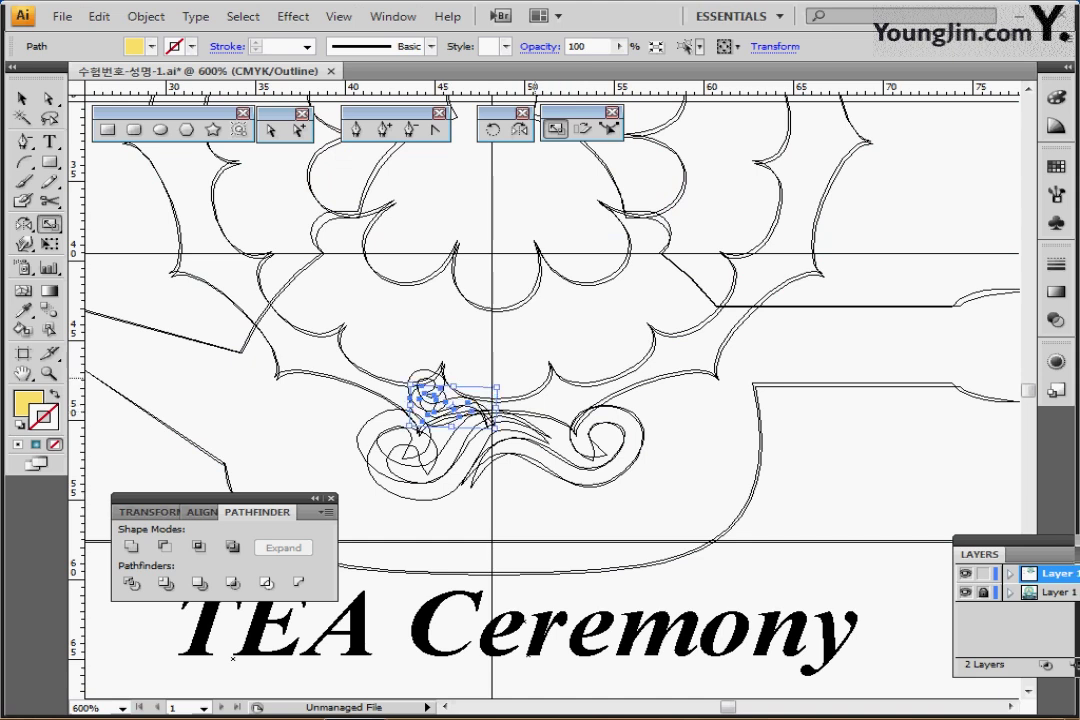
left_click(493, 129)
left_click_drag(538, 420, 533, 438)
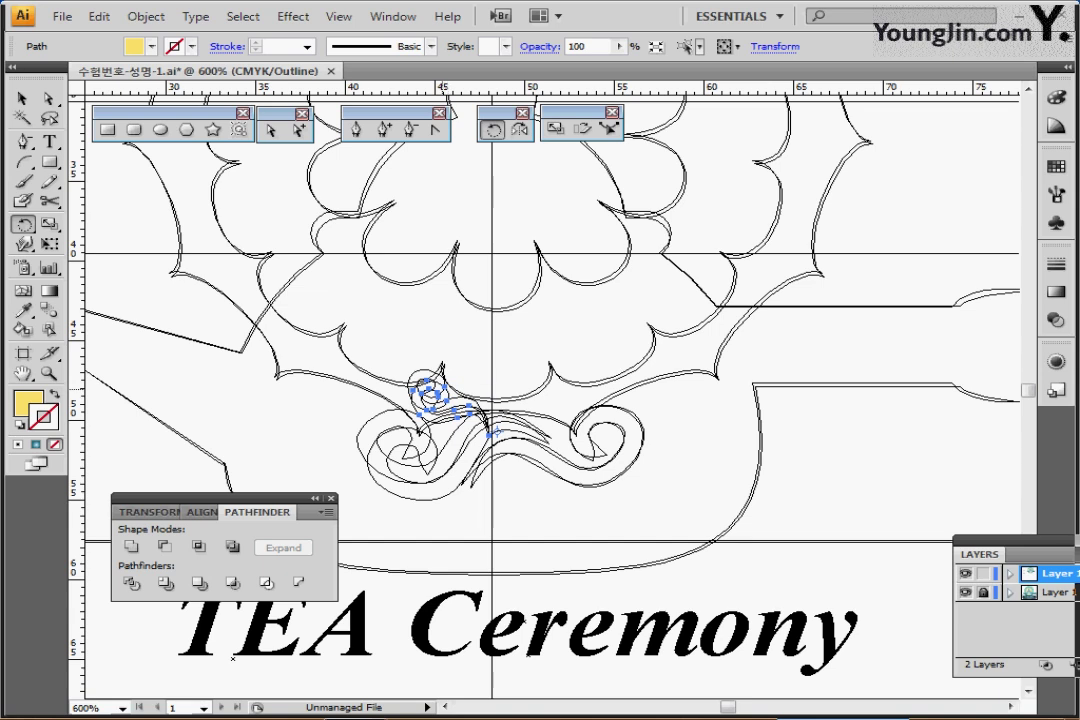
key("ctrl")
left_click_drag(437, 404, 435, 402)
- Move the larger yellow swirl up and left onto its reference outline, and hide the reference layer
left_click(450, 512, "ctrl")
left_click_drag(430, 498, 418, 484)
left_click(462, 383, "ctrl")
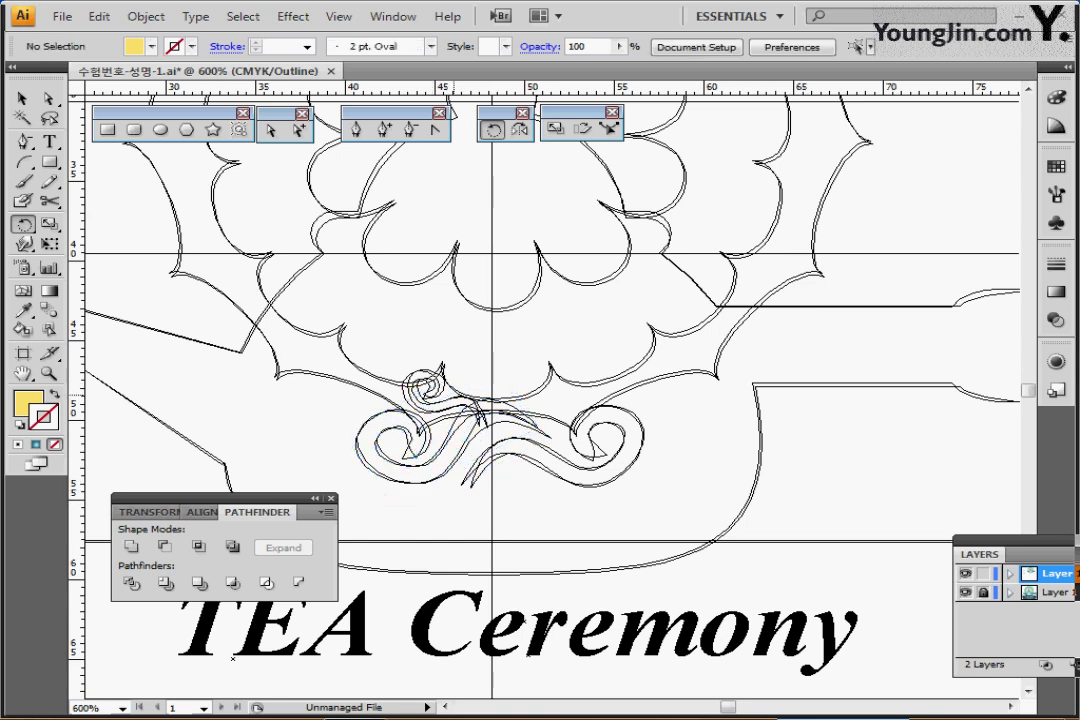
left_click(965, 592)
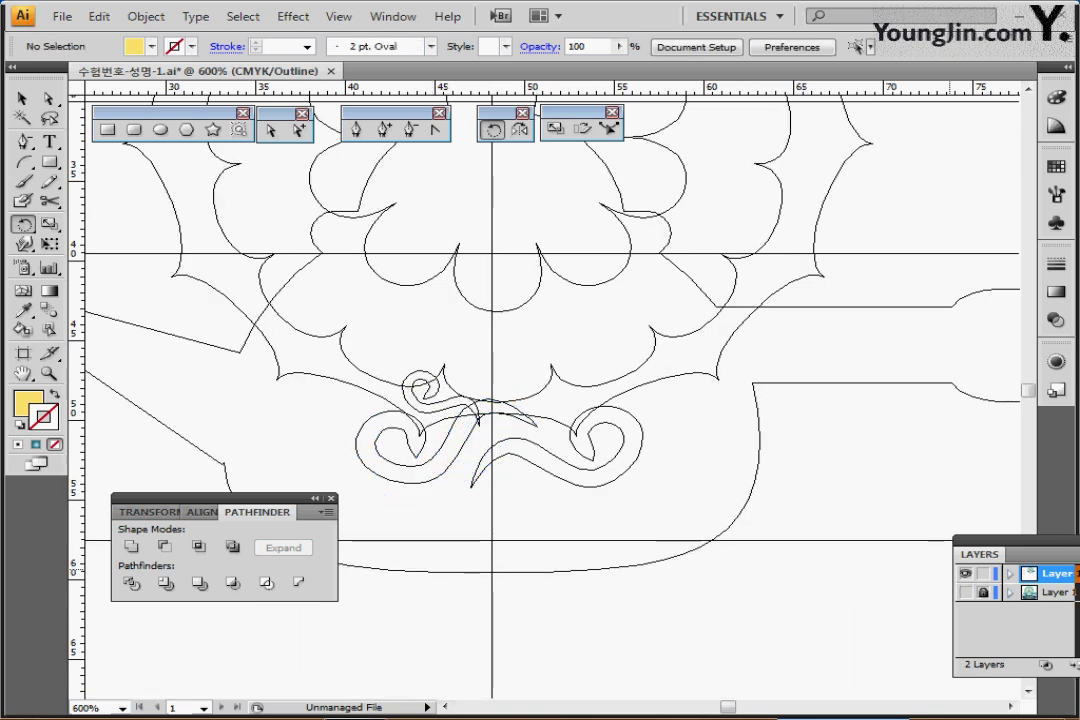
- In preview mode, move the larger yellow swirl slightly down and rotate the small swirl slightly counterclockwise so its tail meets the larger one
key("ctrl+y")
left_click(463, 403, "ctrl")
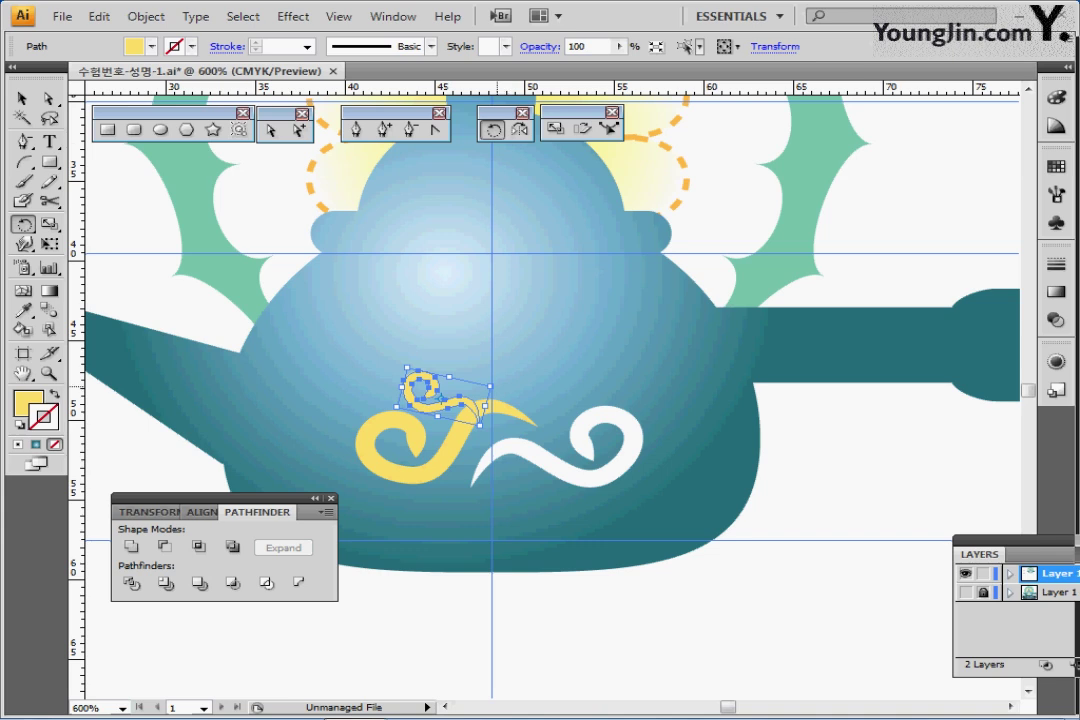
left_click_drag(511, 410, 512, 420)
left_click(452, 404, "ctrl")
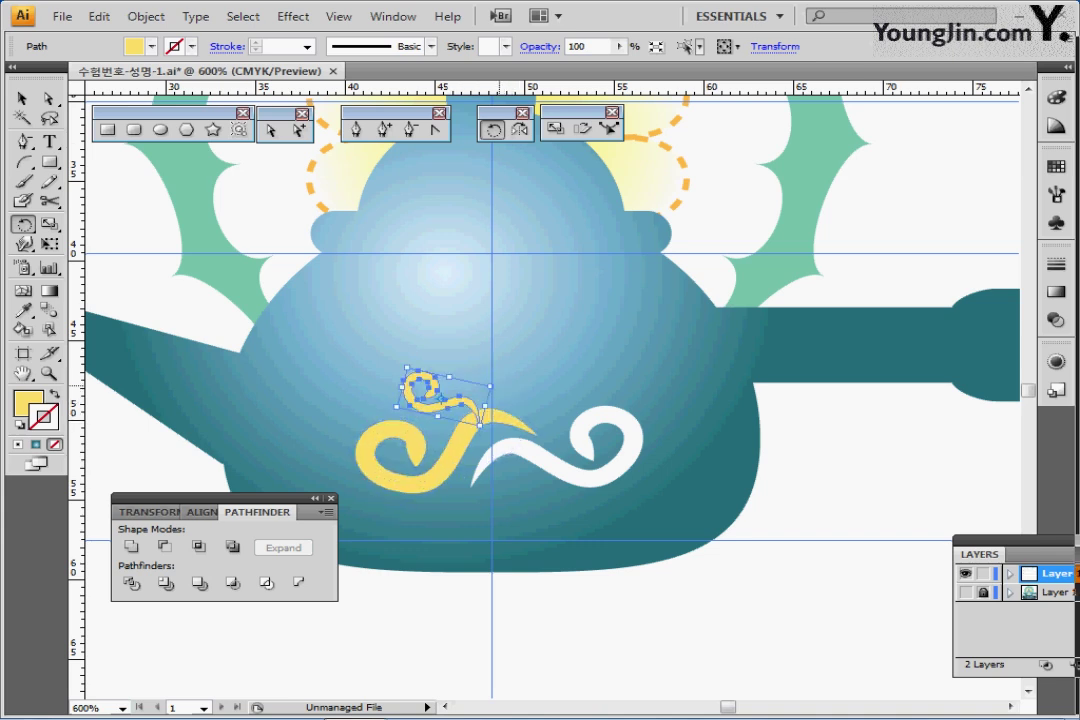
left_click_drag(500, 385, 495, 375)
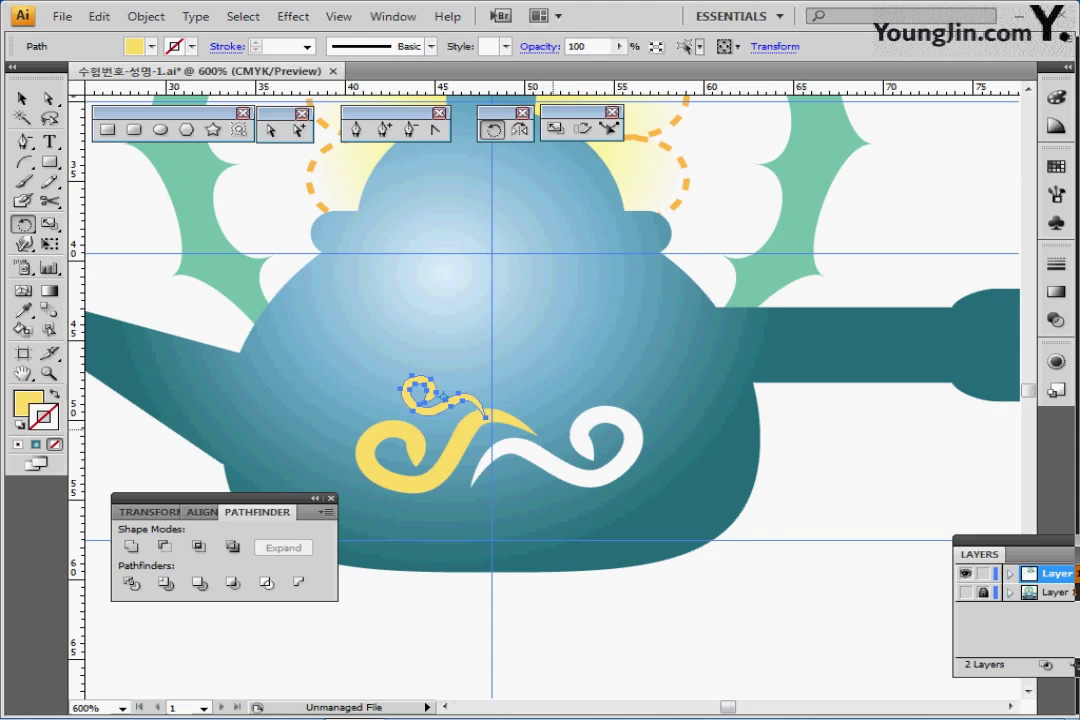
left_click(558, 431, "ctrl+alt")
left_click_drag(558, 431, 517, 382)
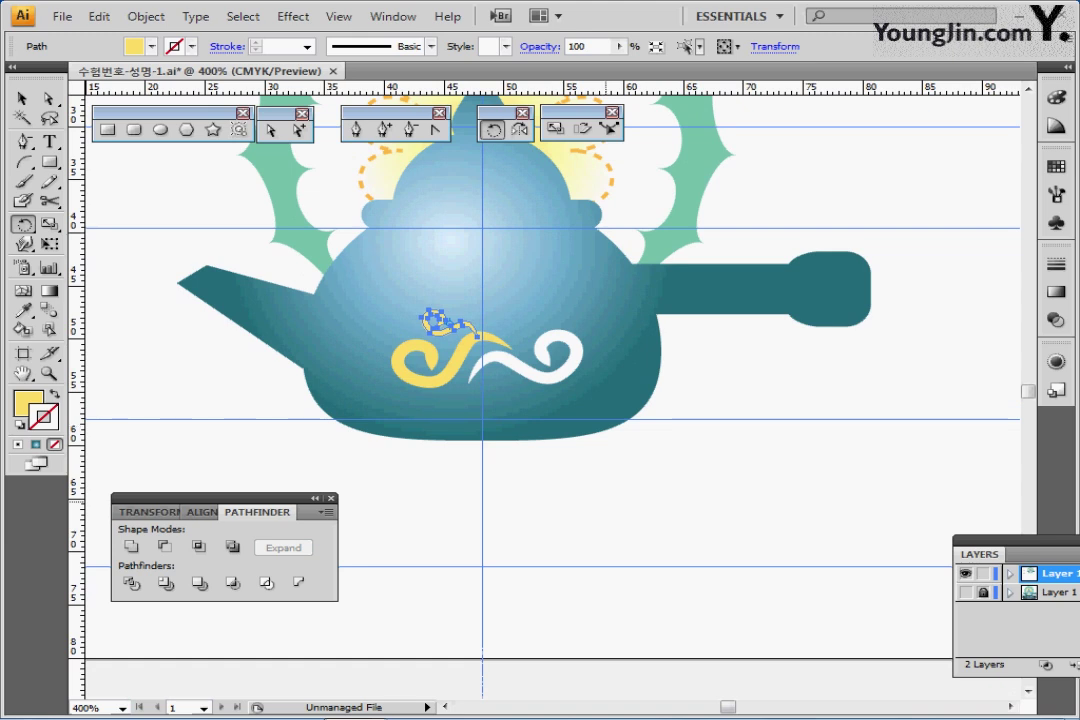
key("ctrl+minus")
key("ctrl+shift+a")
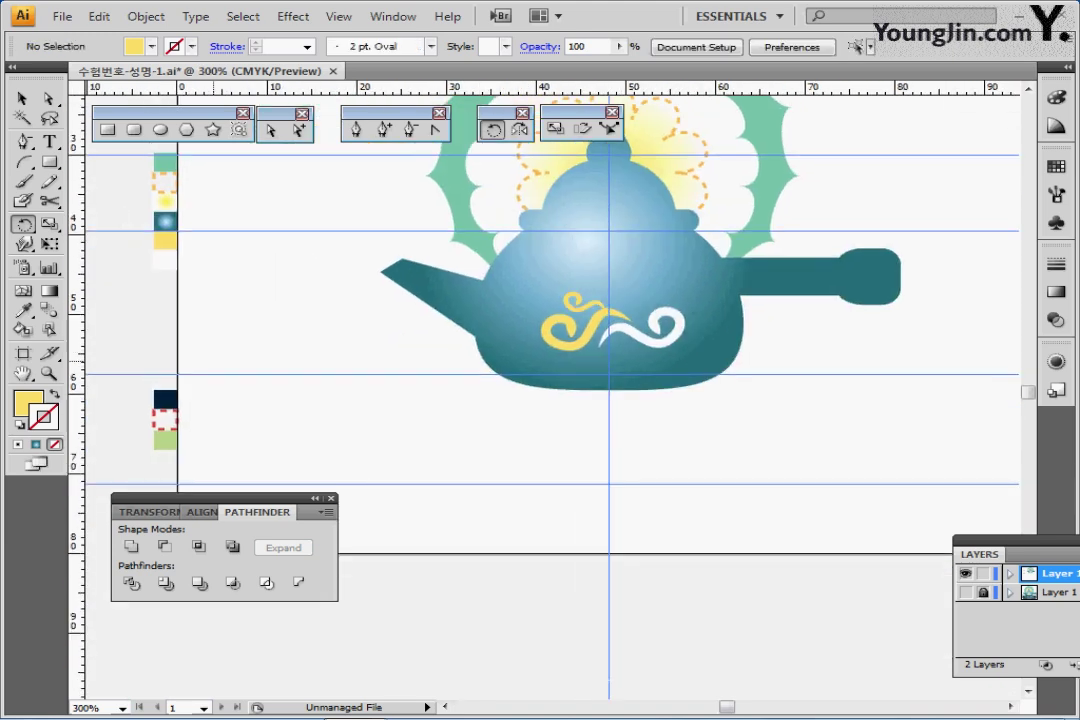
- Create a 55 x 10 mm rectangle in the dark navy swatch colour on the guide beneath the teapot and shift it slightly left
left_click(166, 399, "ctrl")
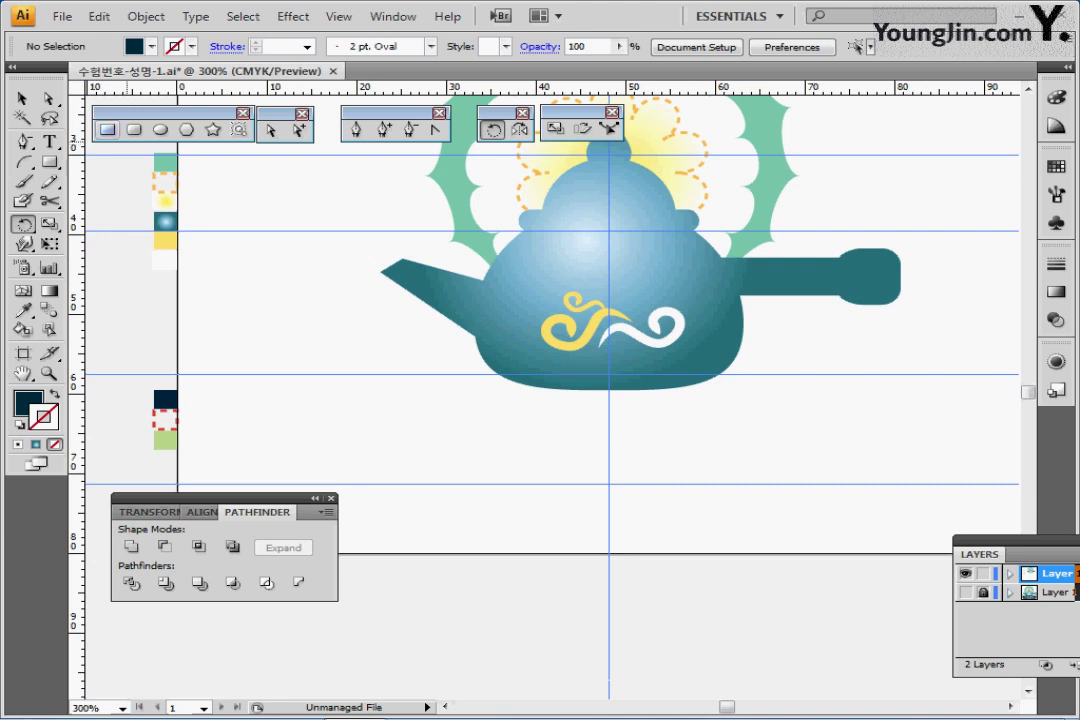
left_click(107, 130)
left_click(549, 438, "ctrl")
left_click_drag(546, 414, 521, 499)
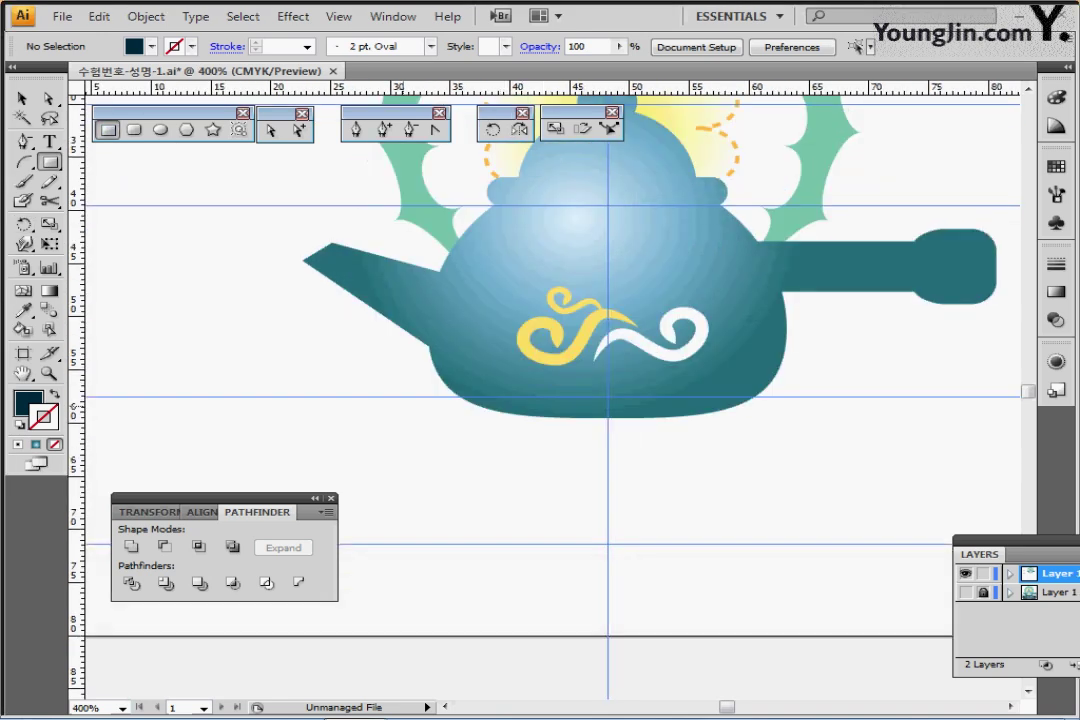
left_click(300, 398)
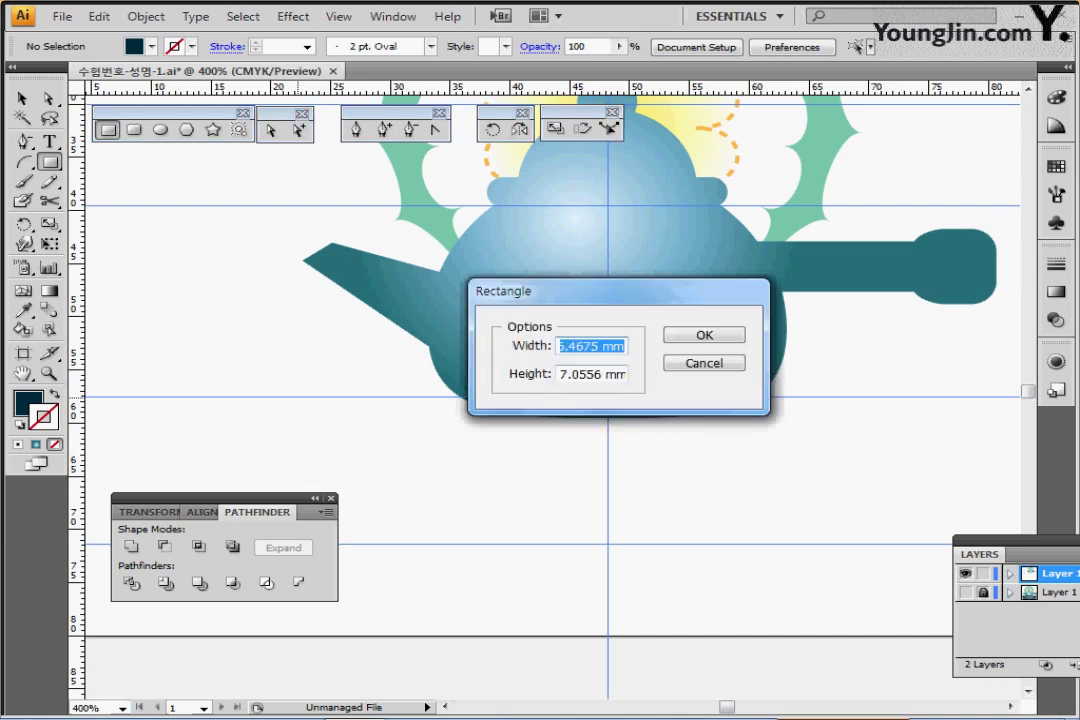
type("55")
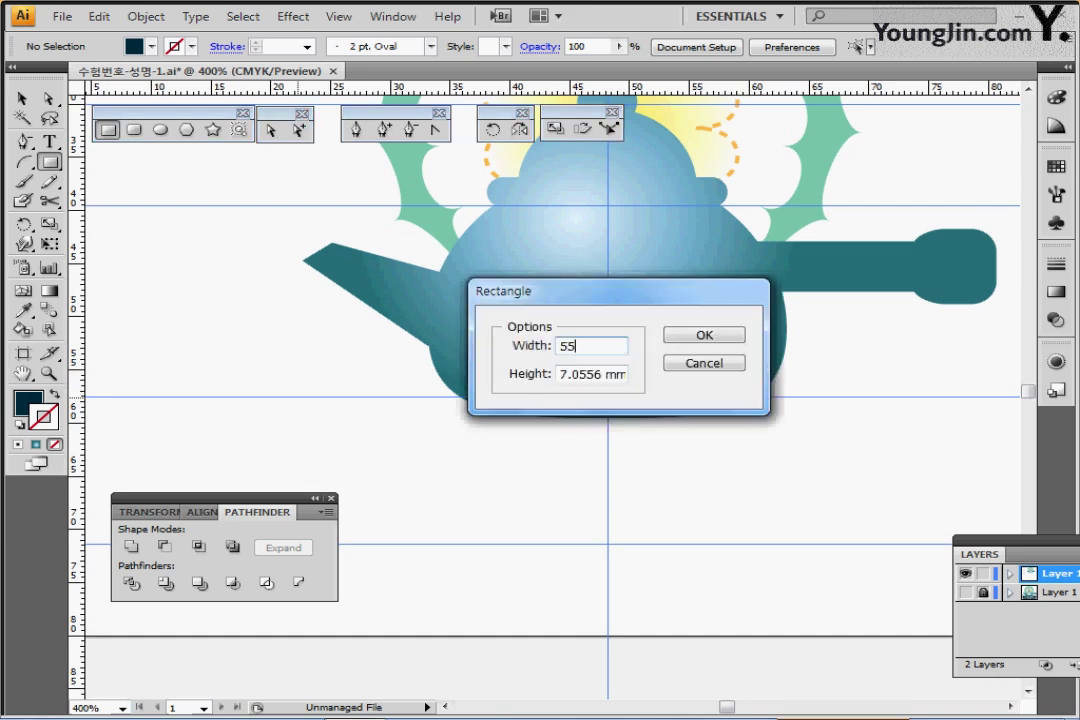
key("Tab")
type("10")
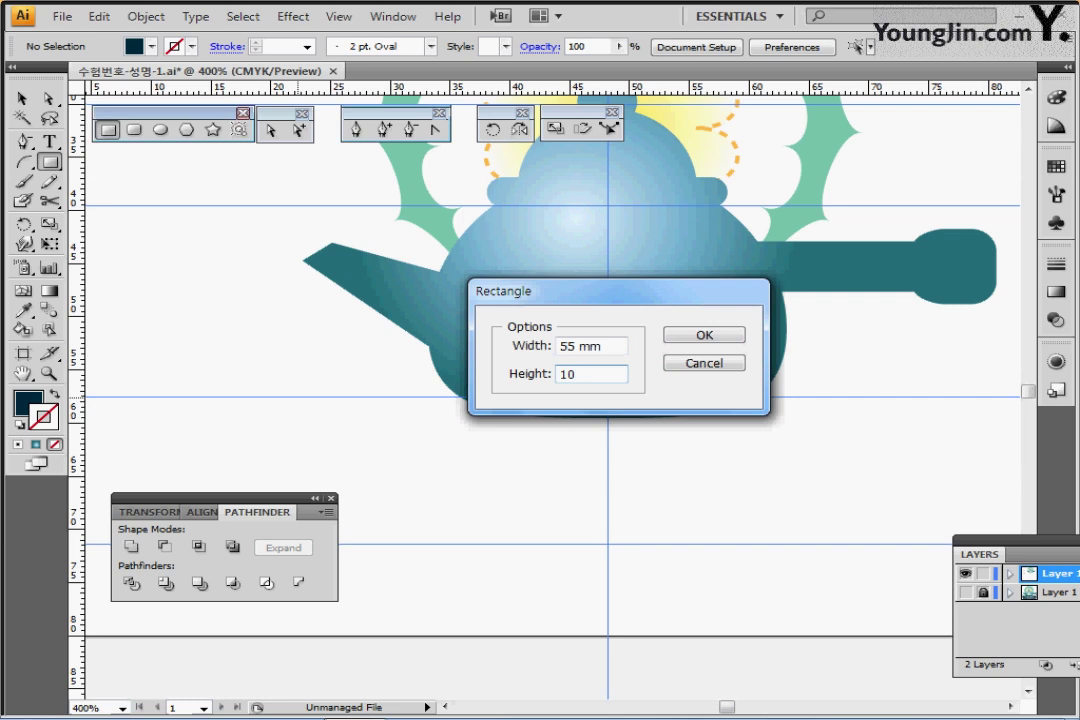
key("Return")
left_click_drag(713, 453, 686, 454)
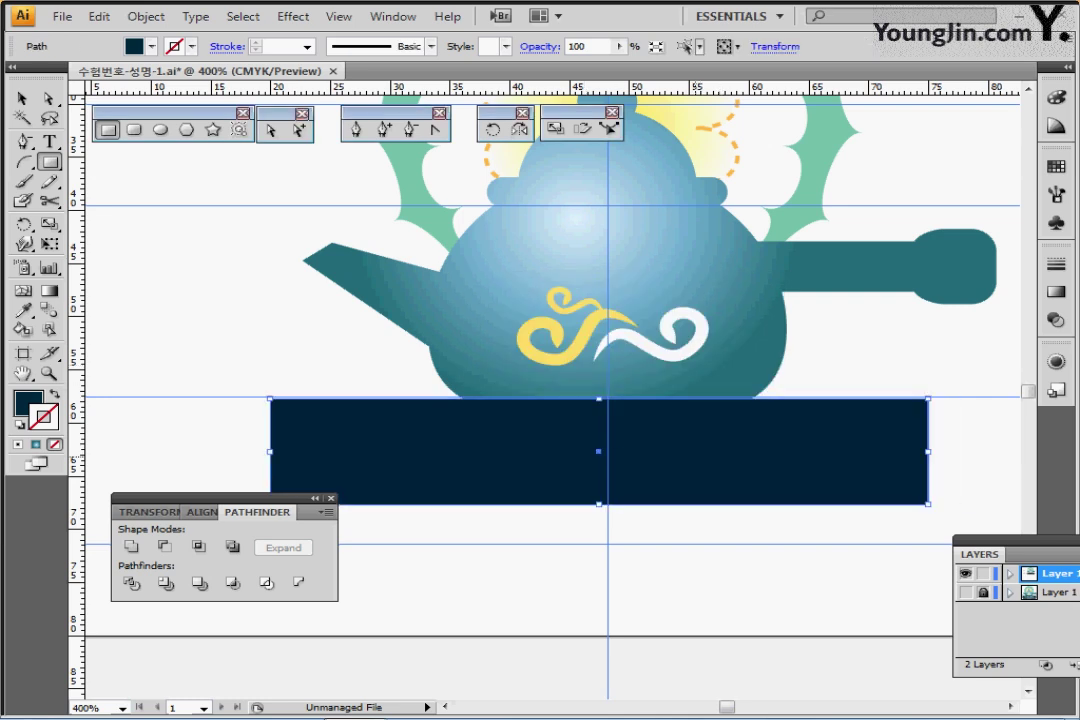
- Scale only the navy rectangle's two upper anchor points uniformly to 120% to flare it into a tray shape
left_click(519, 129)
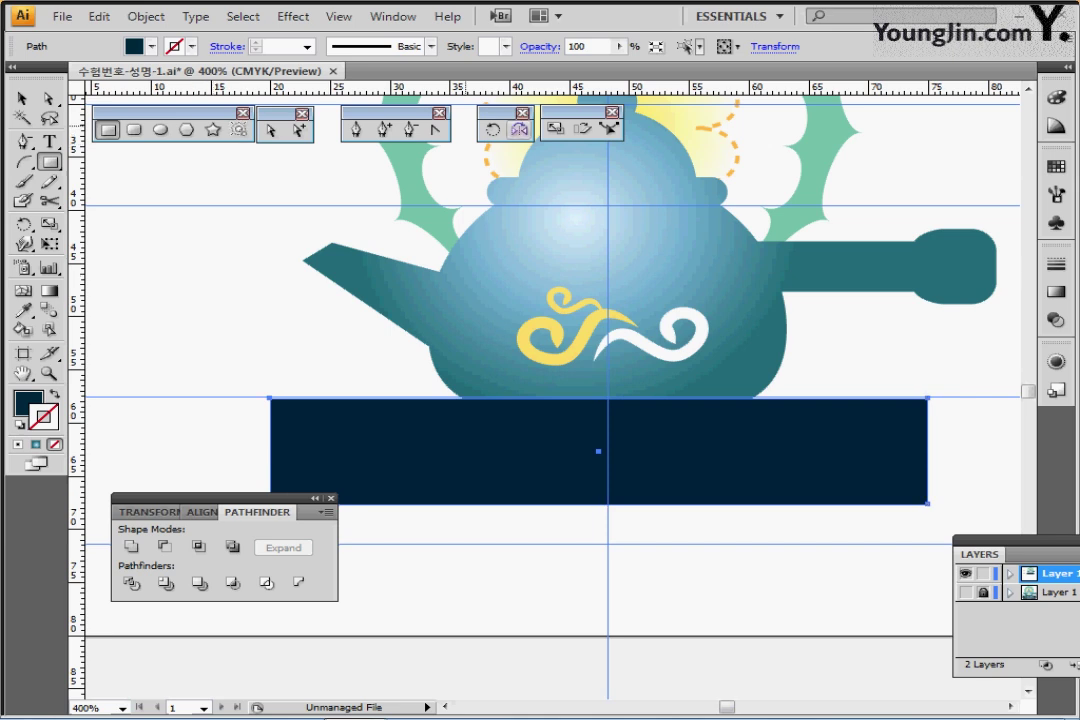
left_click(271, 130)
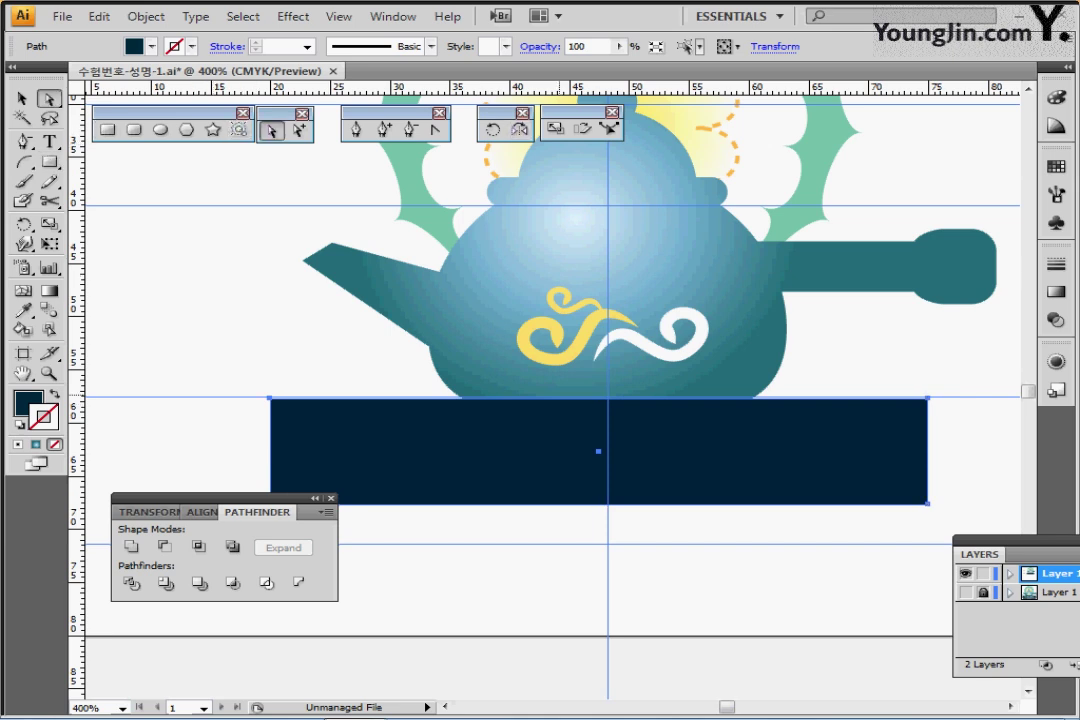
left_click_drag(220, 498, 201, 584)
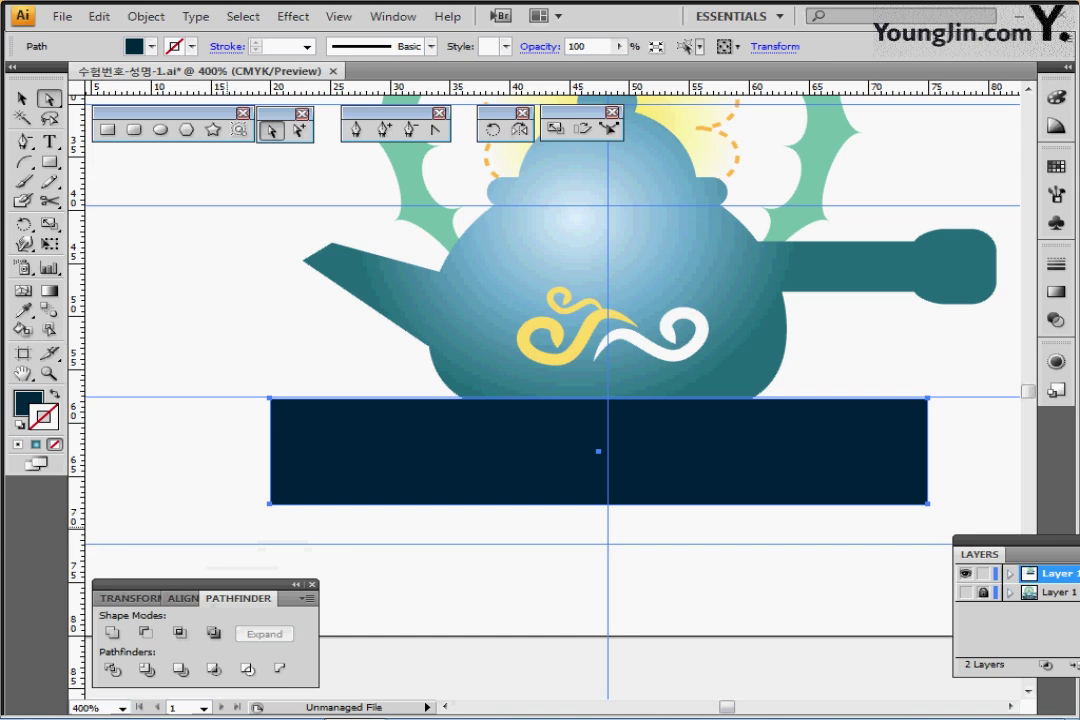
left_click_drag(233, 533, 484, 489)
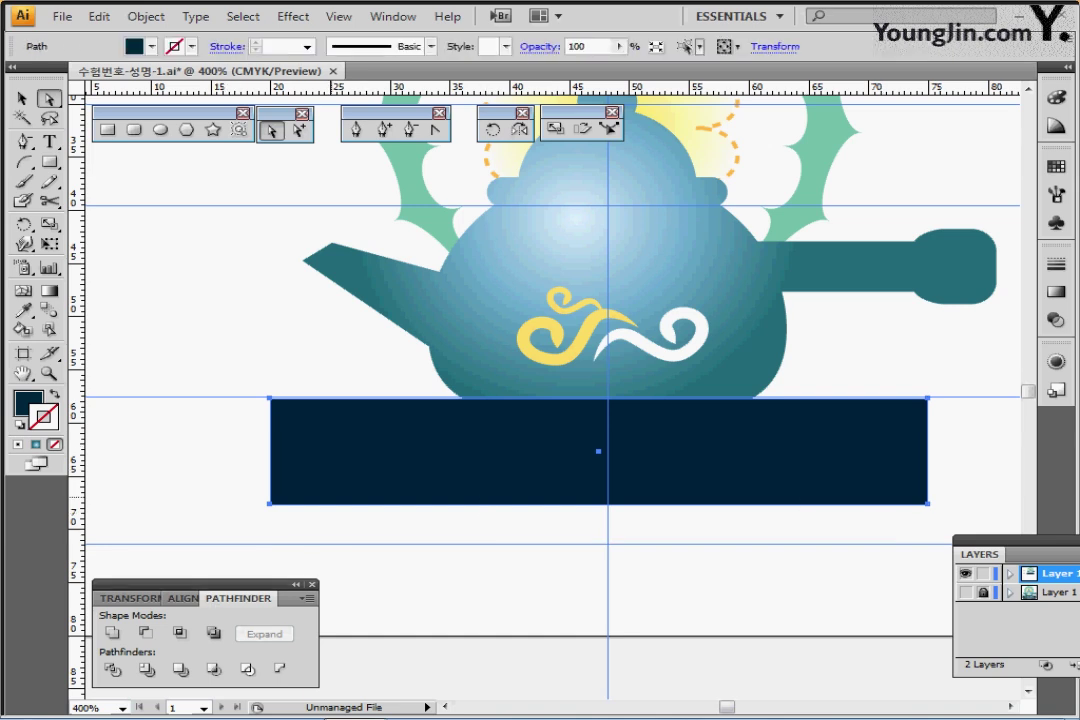
left_click(250, 386)
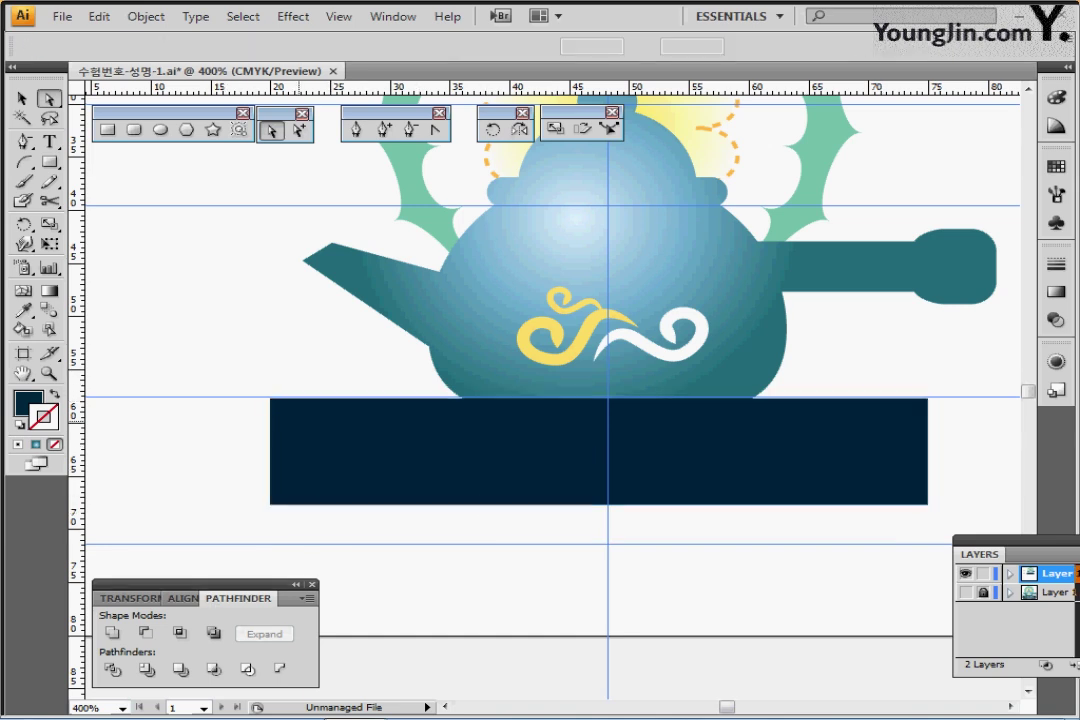
left_click_drag(250, 386, 299, 421)
left_click_drag(943, 376, 908, 426)
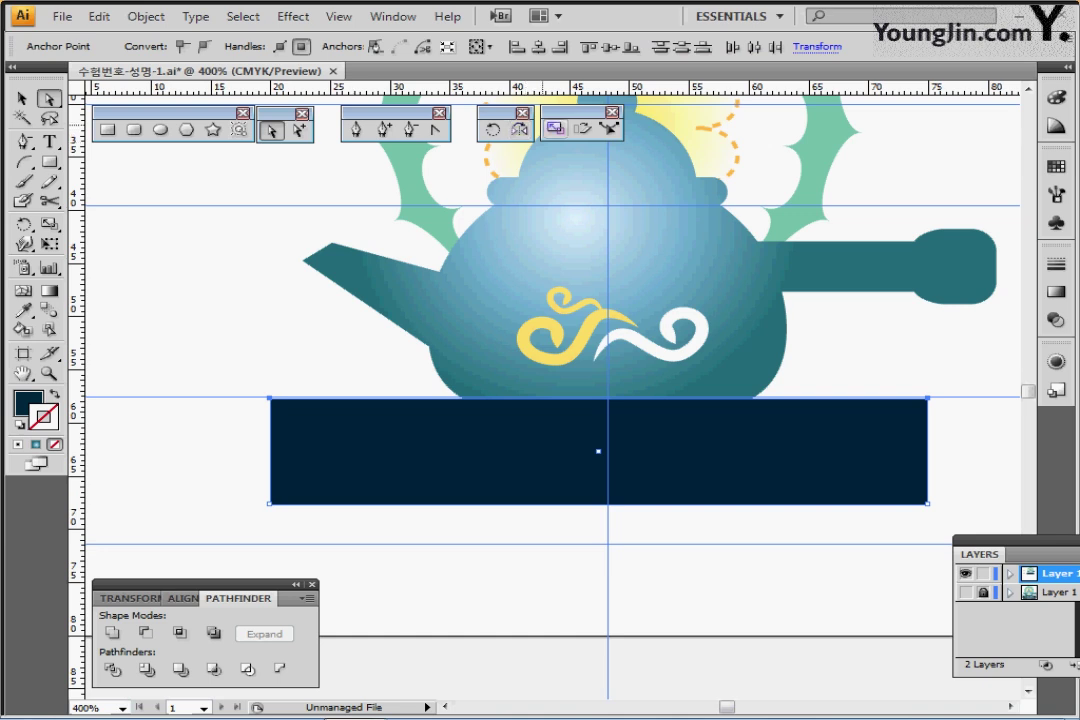
double_click(555, 128)
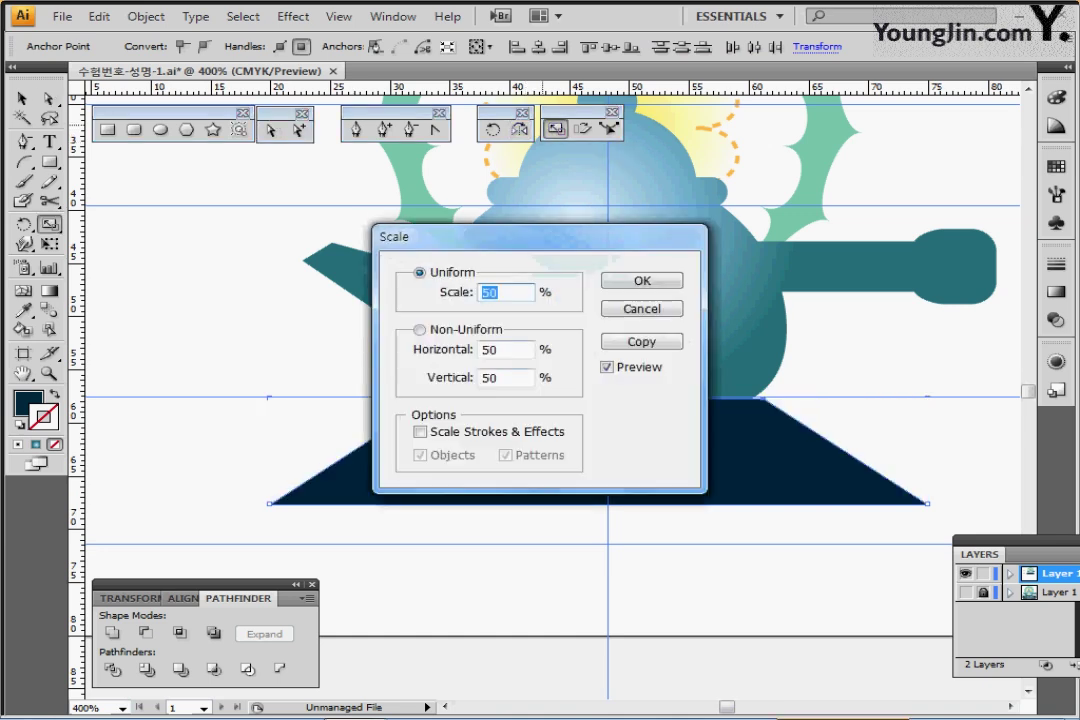
type("12")
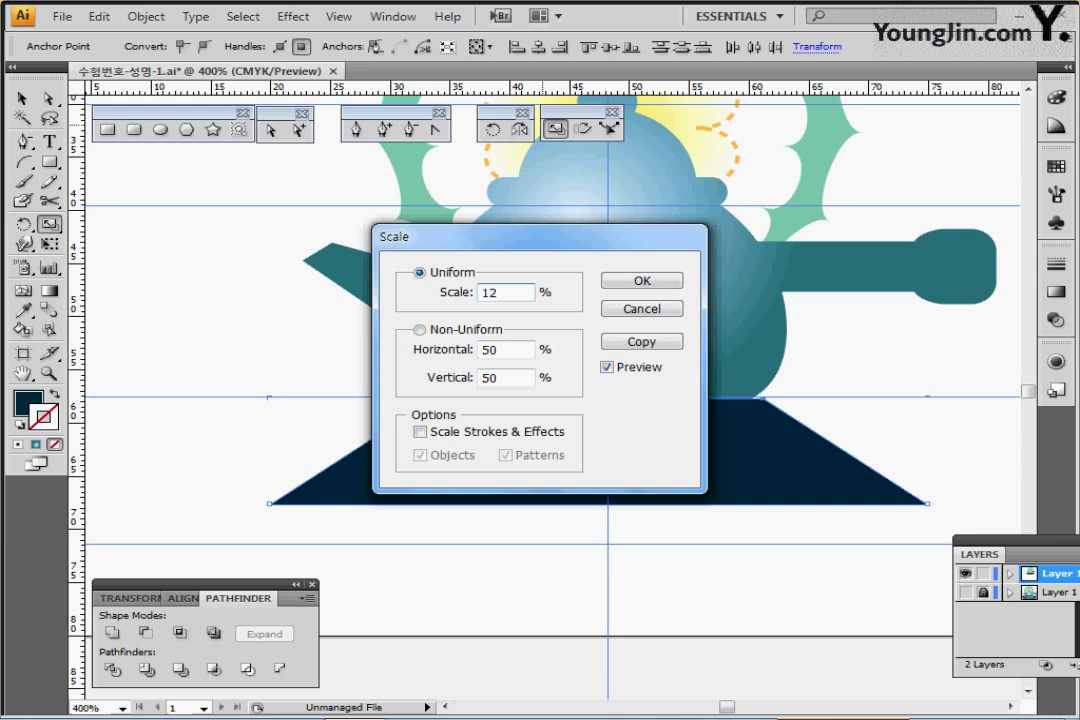
type("0")
key("Return")
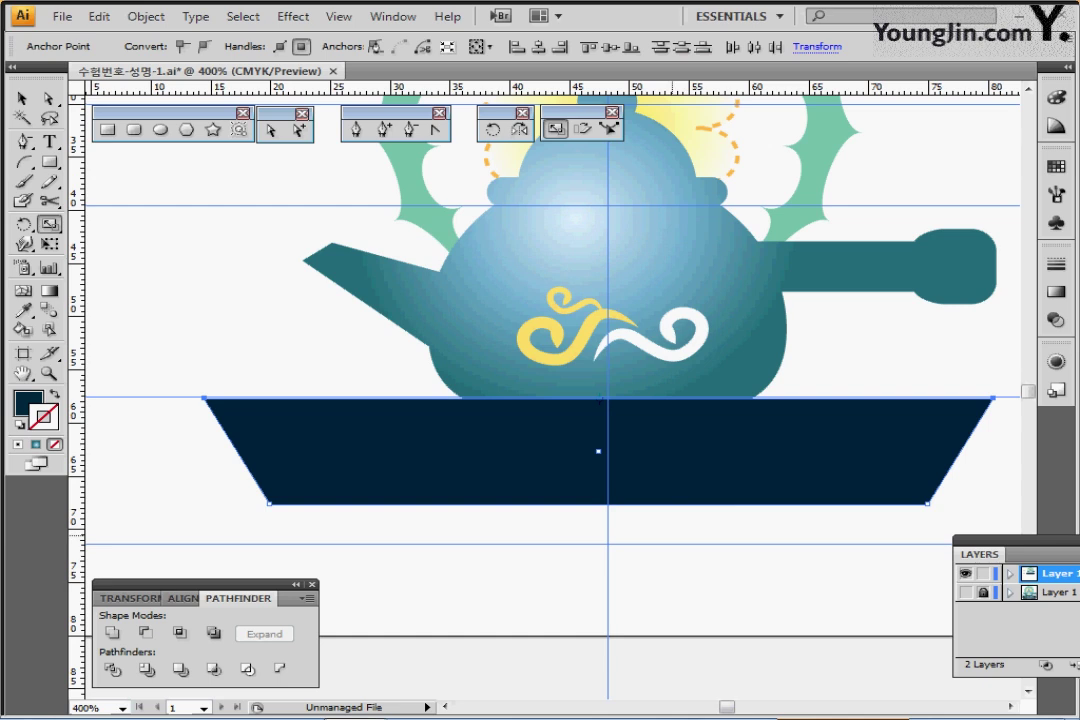
- Add a 55 x 4 mm navy rectangle from the tray's lower-left corner and nudge it up to overlap the tray's lower edge
key("ctrl+minus")
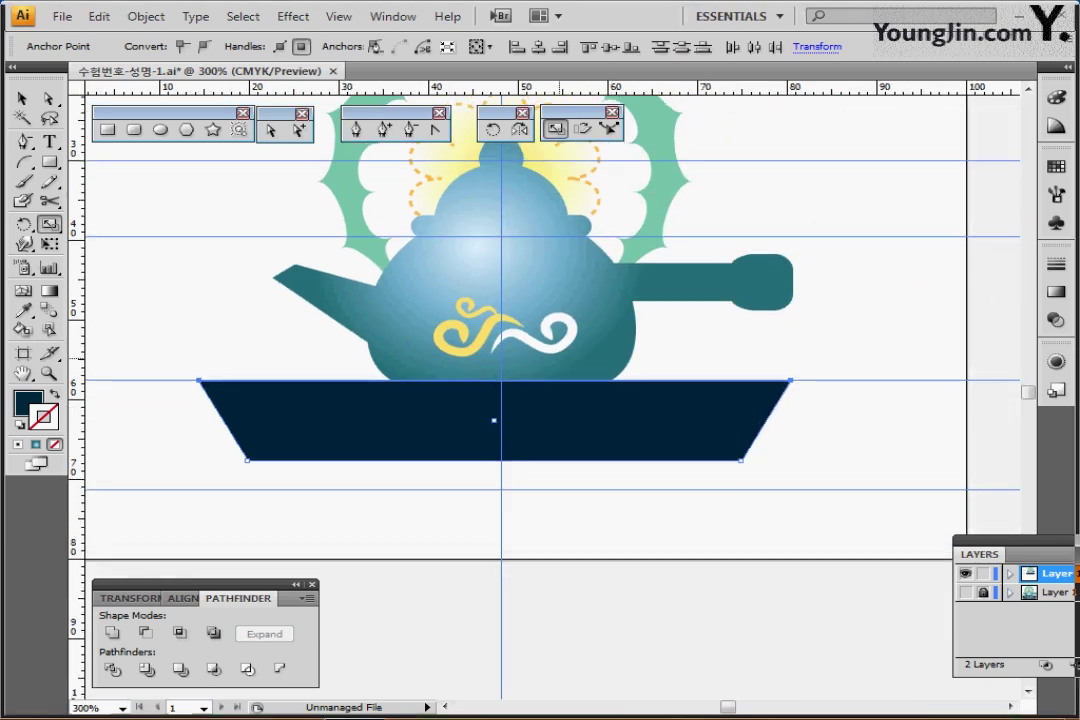
key("m")
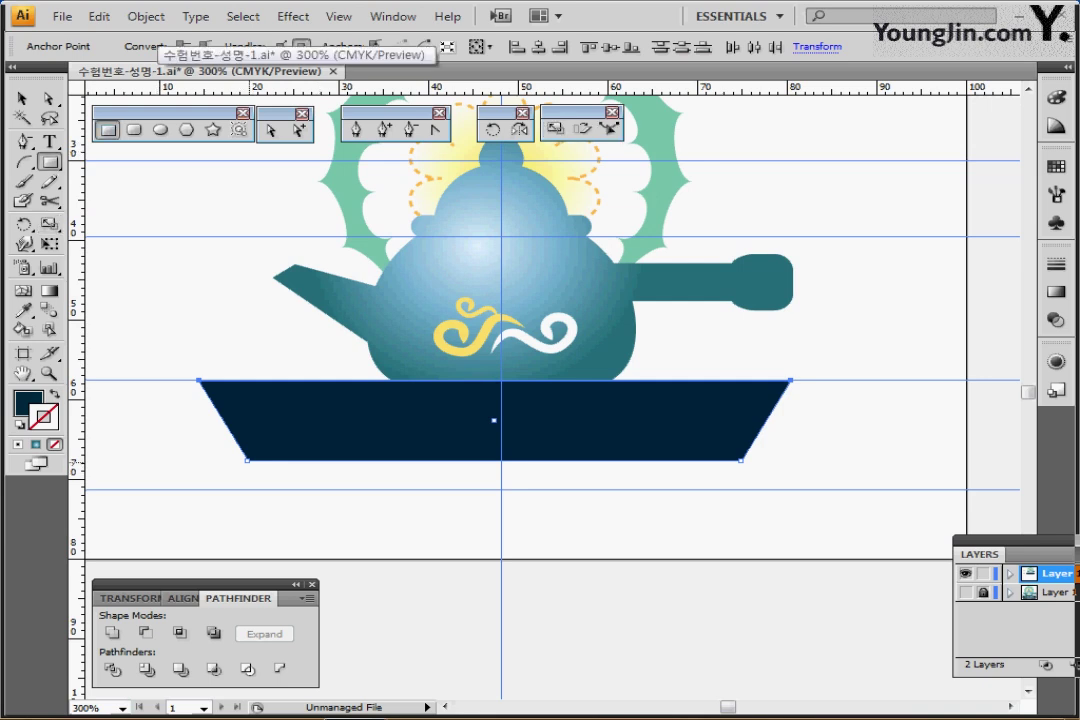
left_click(247, 461)
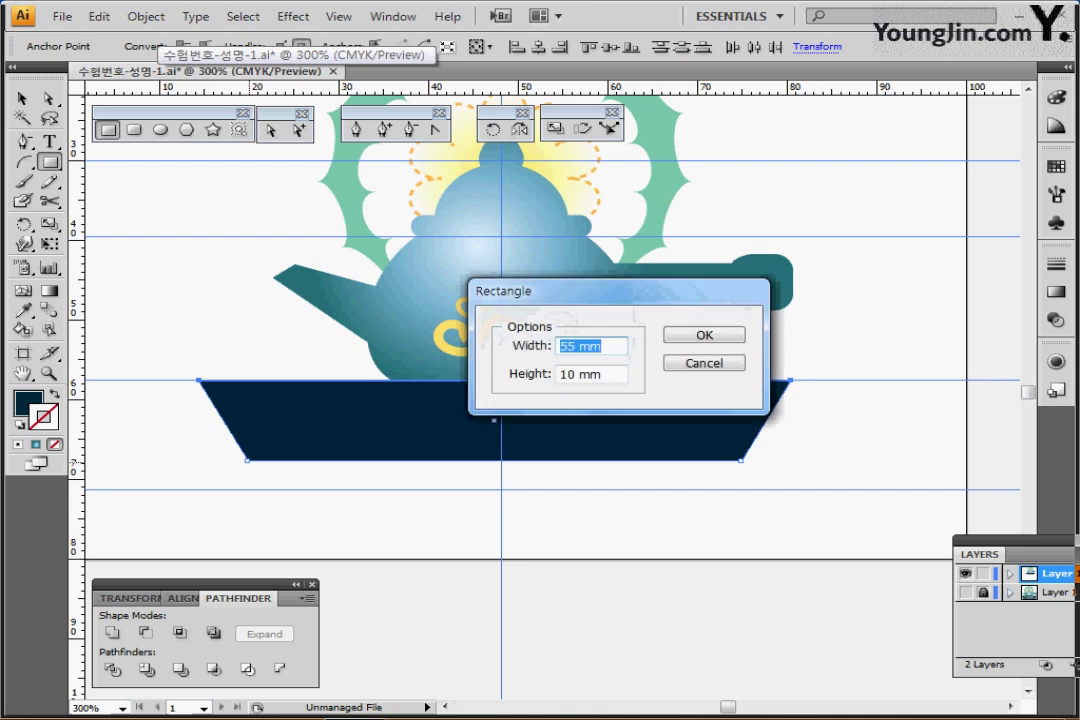
type("55")
key("Tab")
type("4")
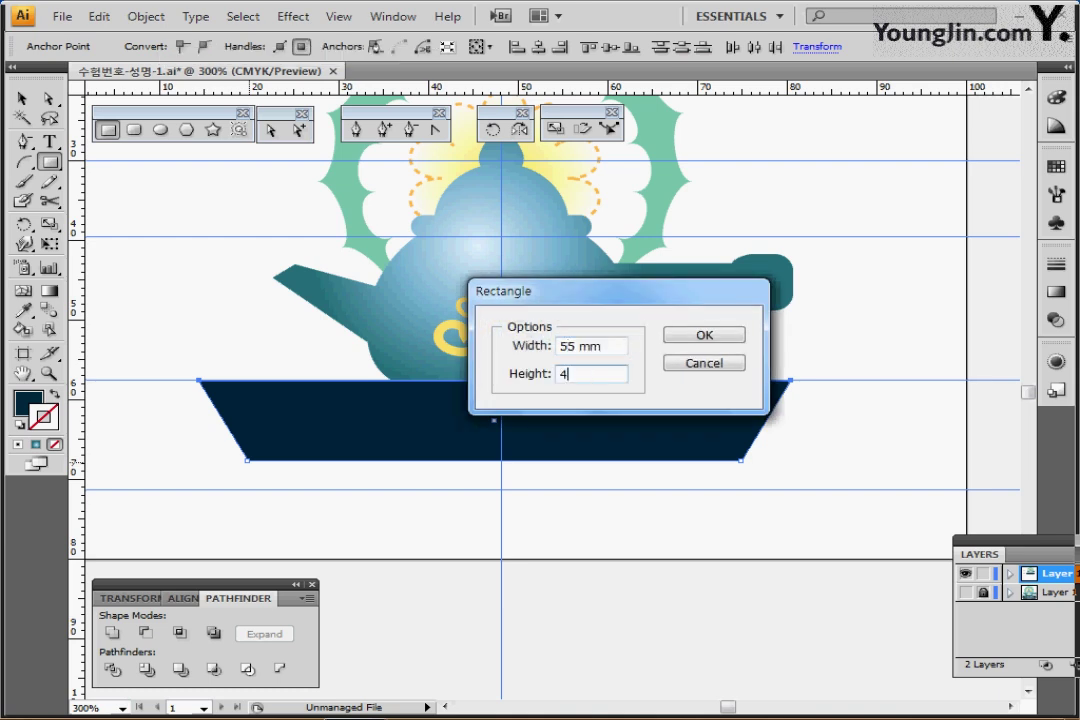
key("Return")
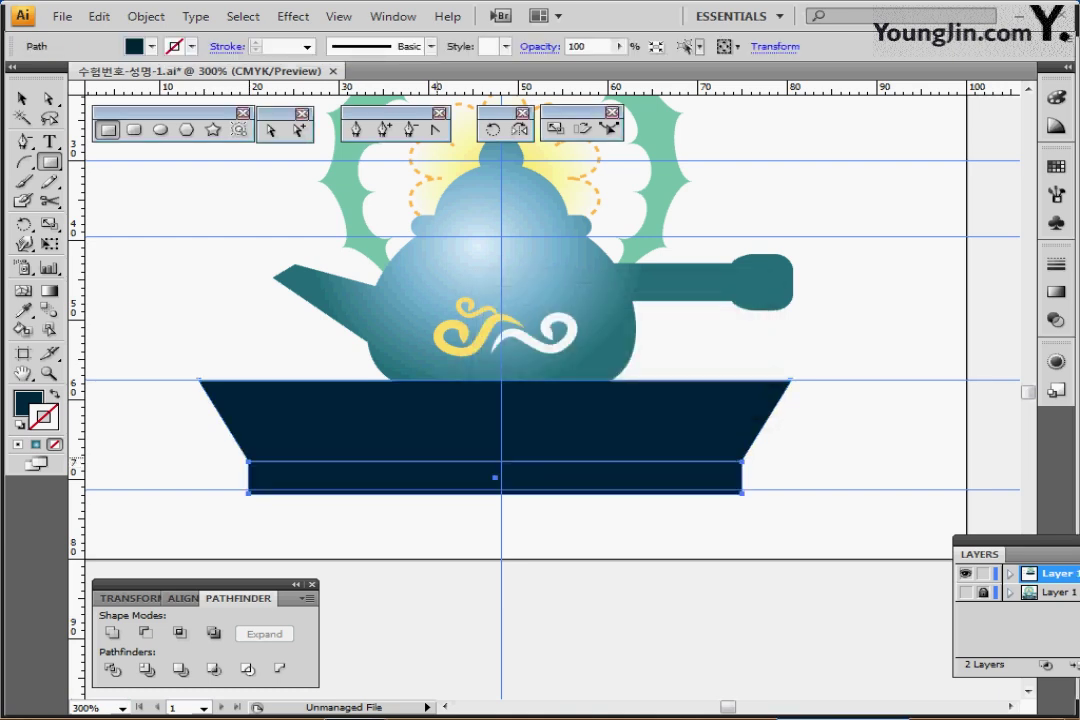
key("Up")
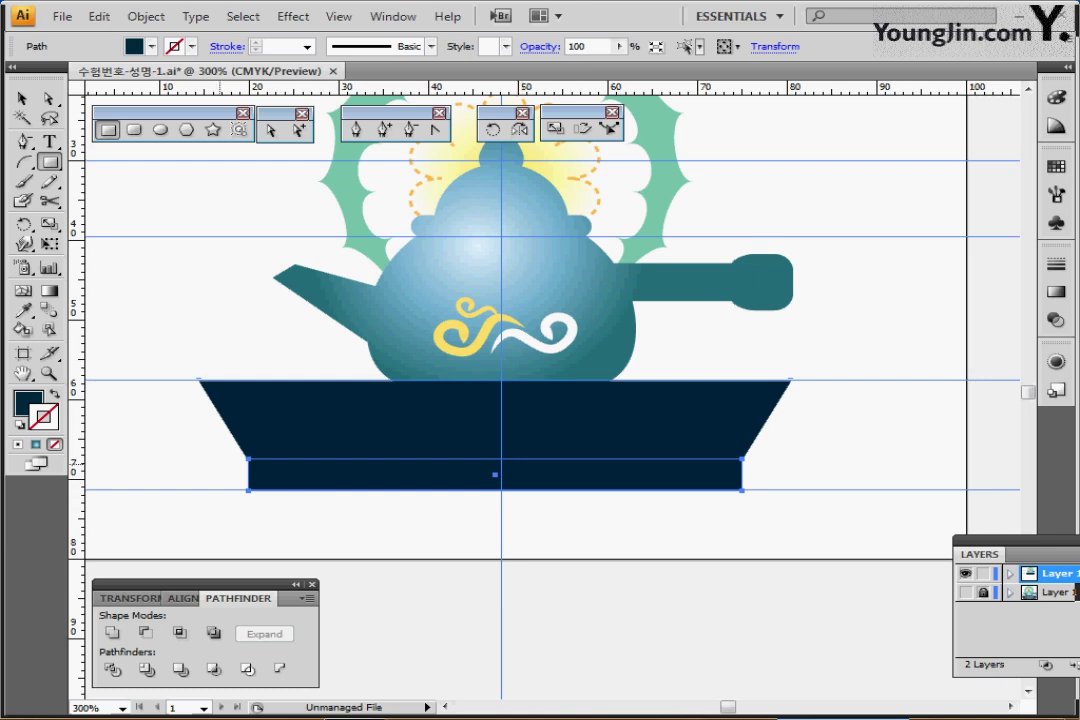
- Show the reference layer in outline view, shift both tray shapes right to match the reference, and return to preview with the reference hidden
scroll(431, 447, "down", 1)
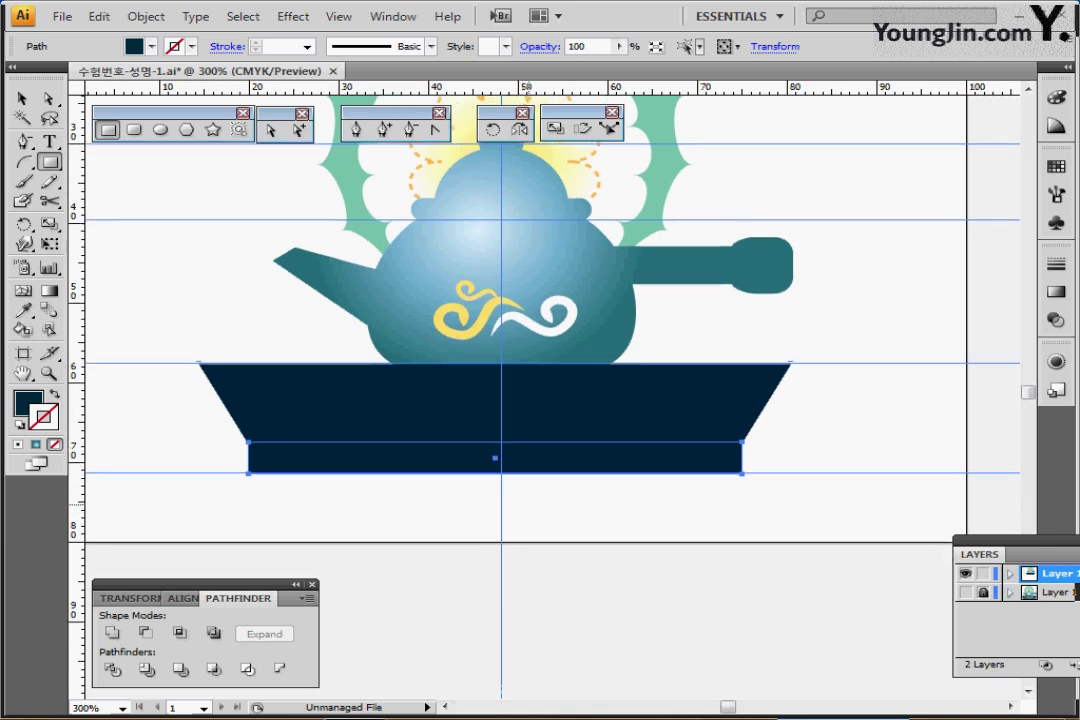
left_click(965, 592)
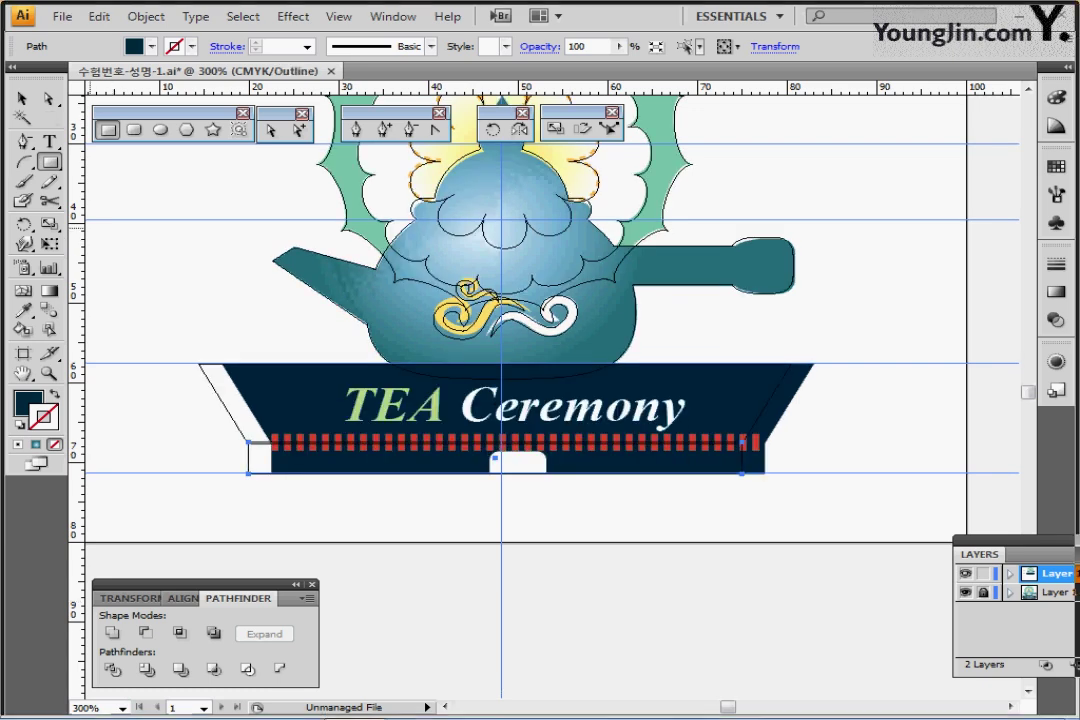
left_click(22, 98)
left_click_drag(256, 512, 282, 426)
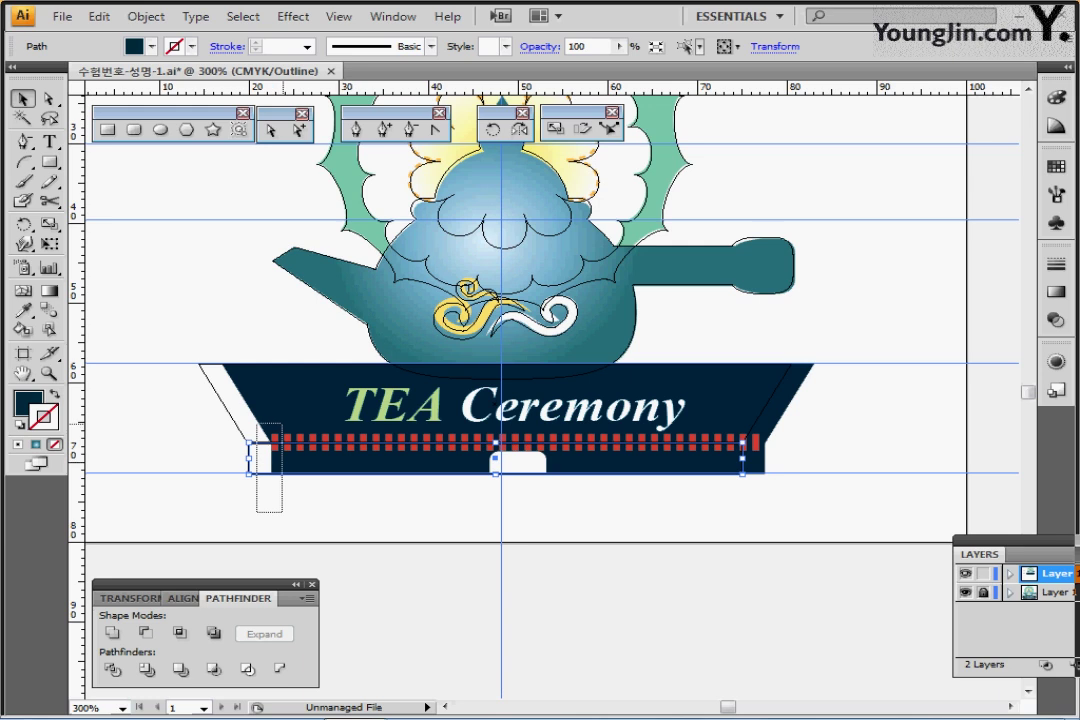
left_click_drag(167, 393, 289, 483)
key("Right")
key("Right")
key("Right")
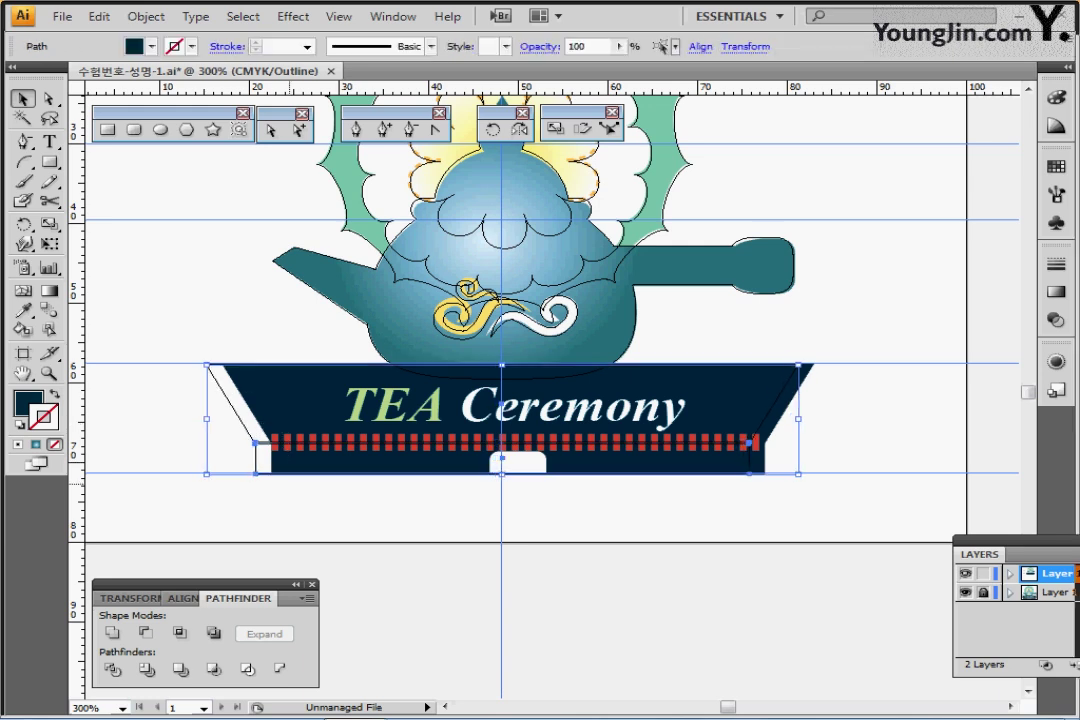
key("Right")
key("Right")
key("Right")
key("Right")
key("Right")
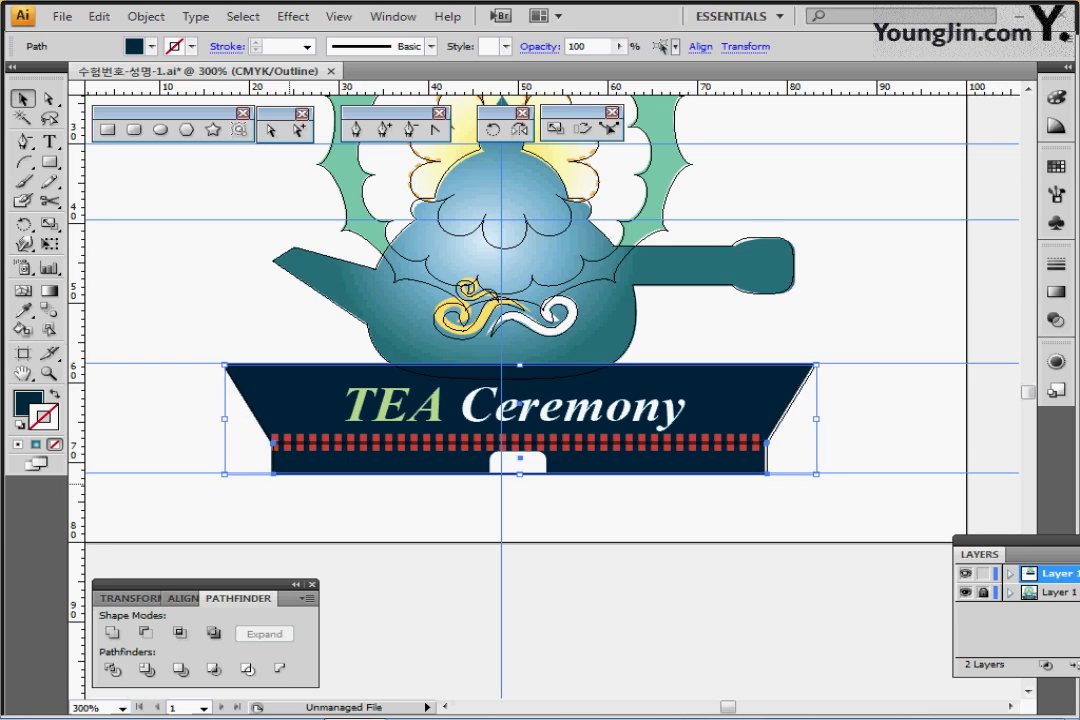
key("ctrl+y")
key("ctrl+y")
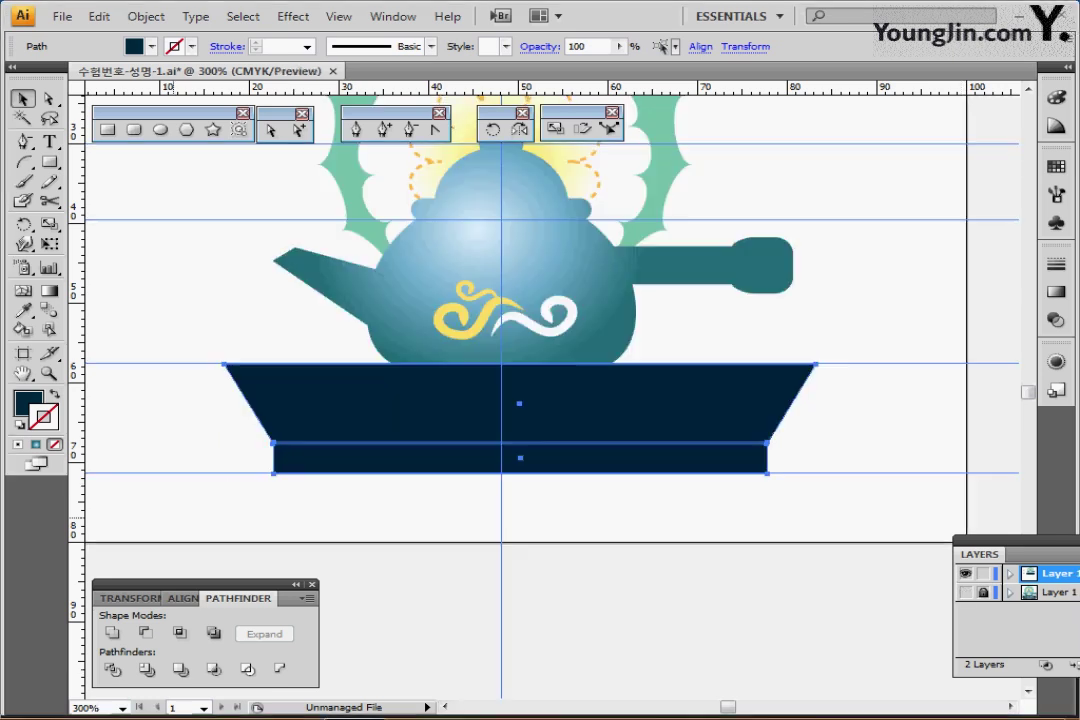
- Draw a small upright rounded rectangle centred on the base's lower edge and give it the default white fill and black stroke
left_click(411, 460)
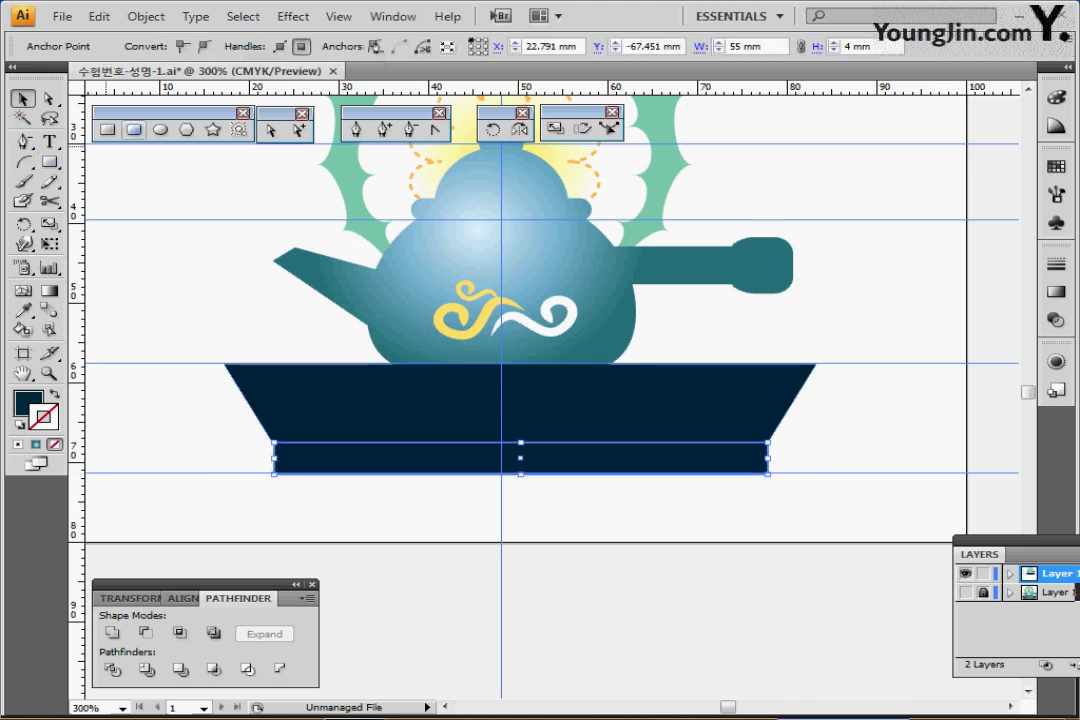
left_click(134, 130)
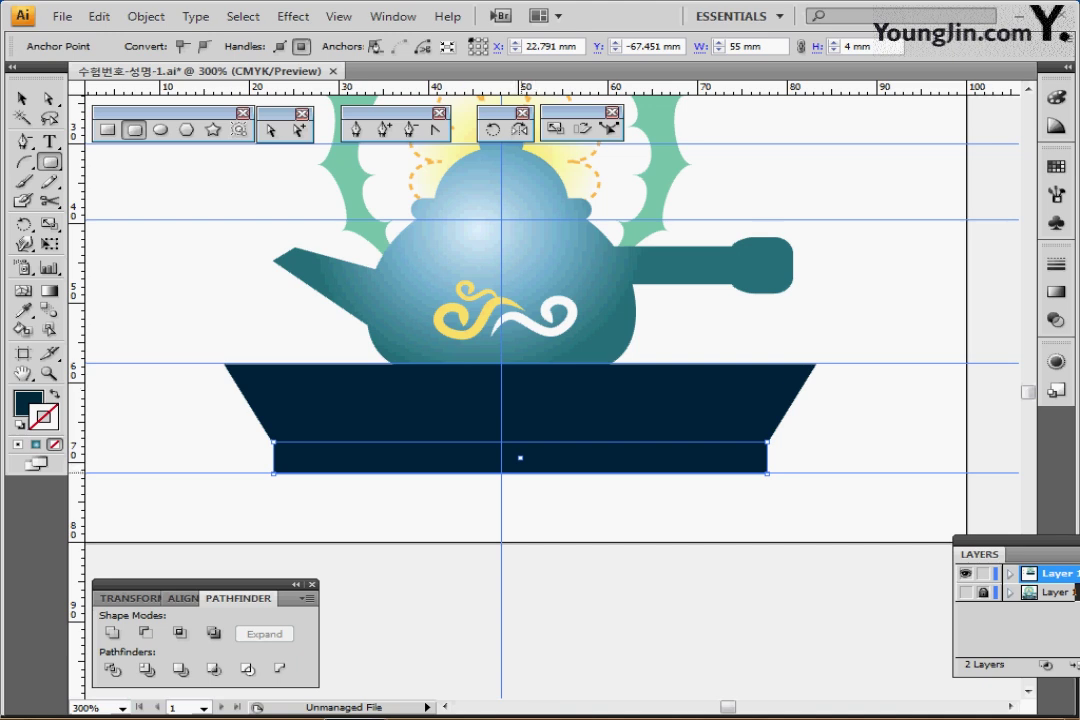
left_click(520, 470)
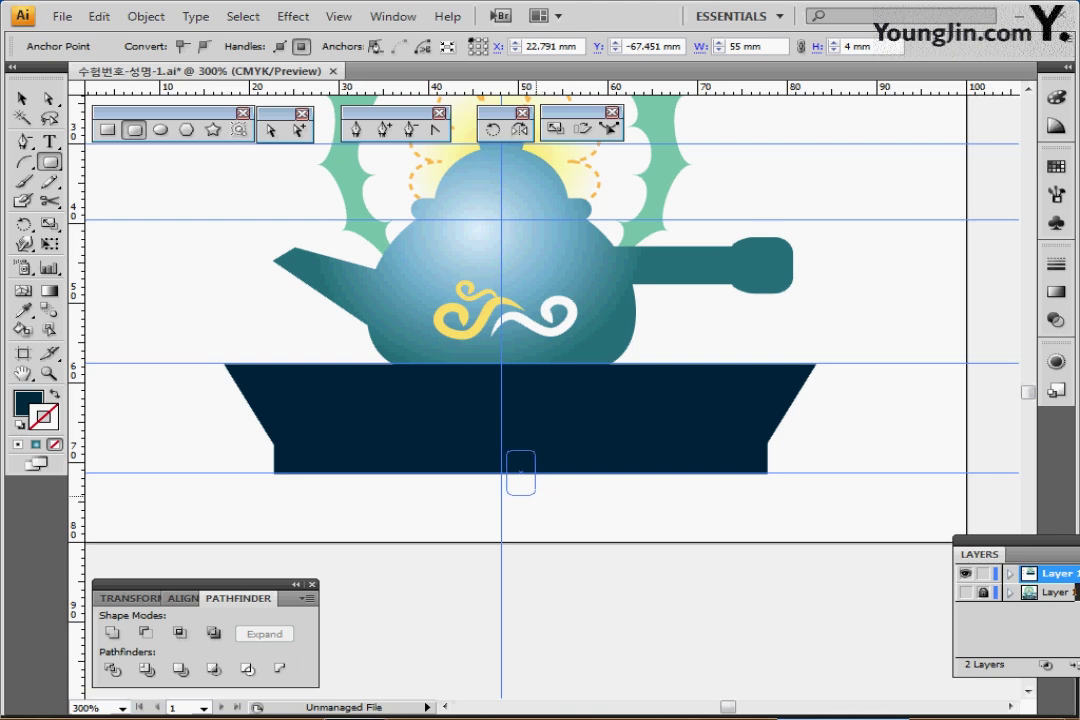
left_click_drag(535, 494, 535, 492)
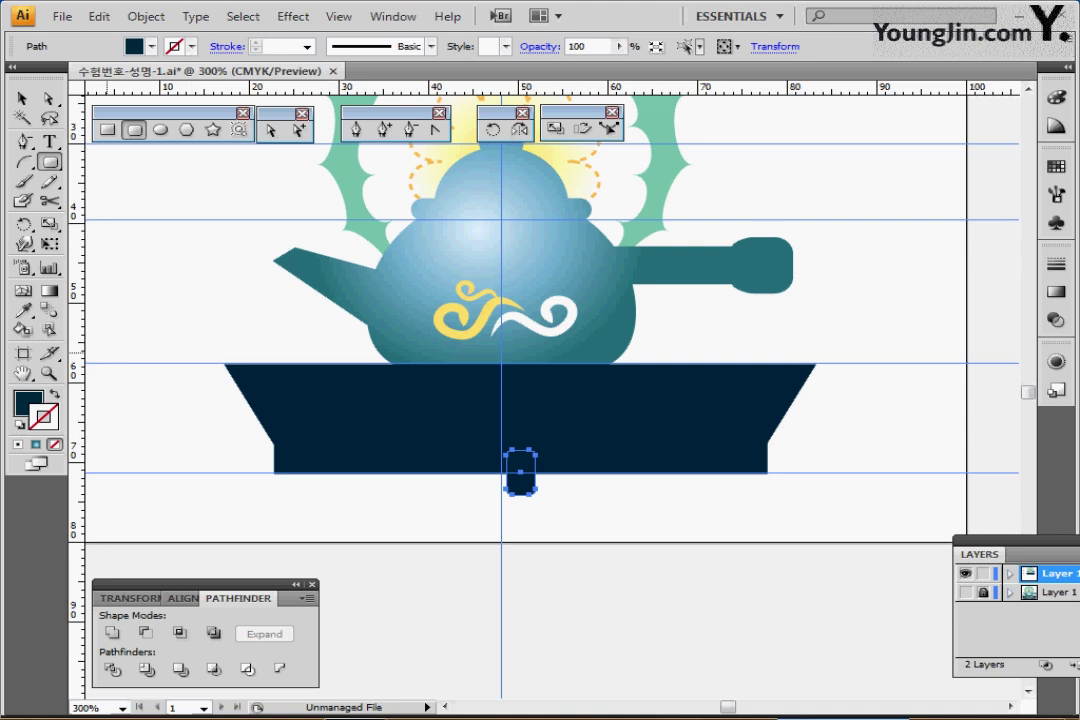
key("d")
key("ctrl+shift+a")
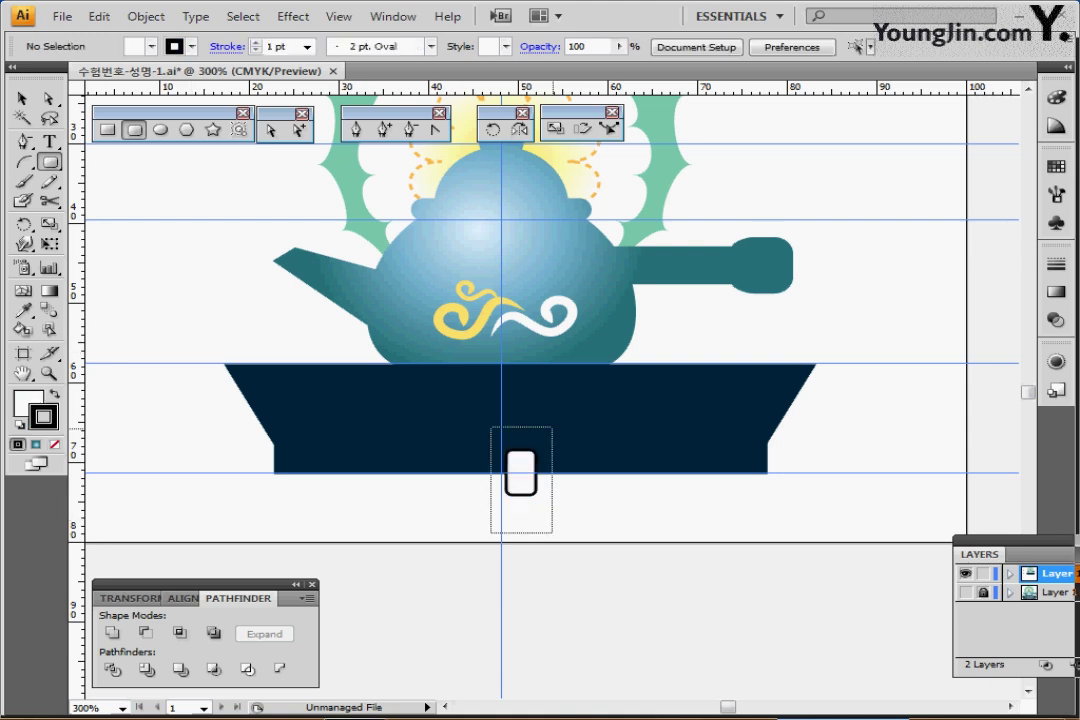
- Align the tray, its base and the small rounded rectangle on a common horizontal centre, and deselect them
key("ctrl+a")
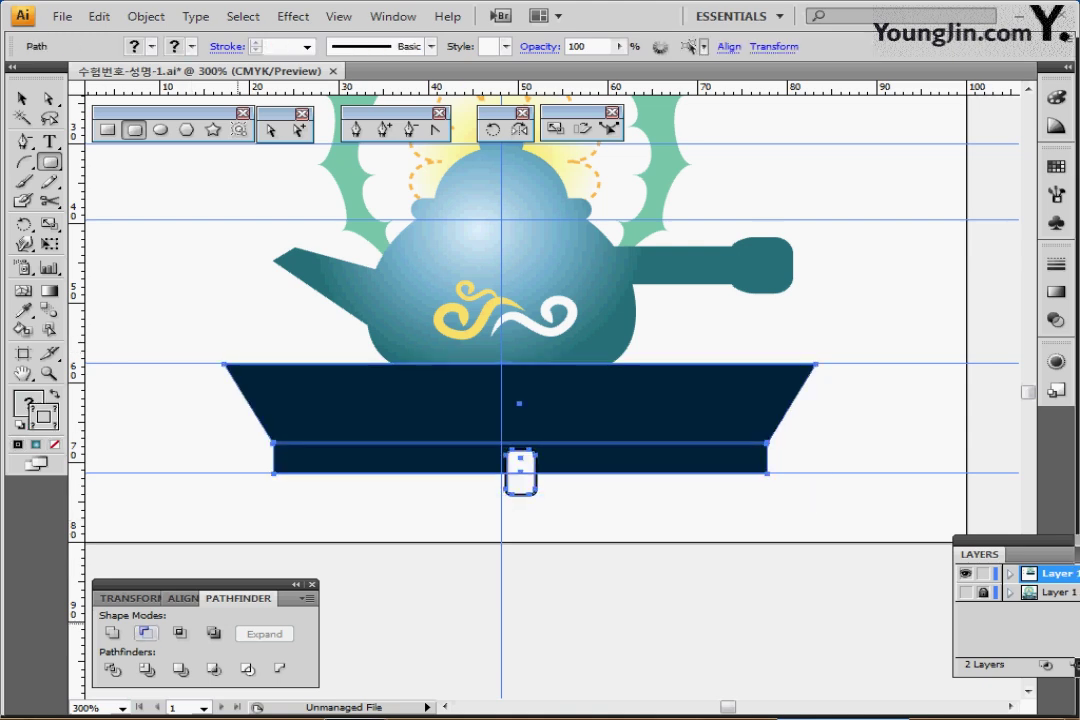
left_click(184, 598)
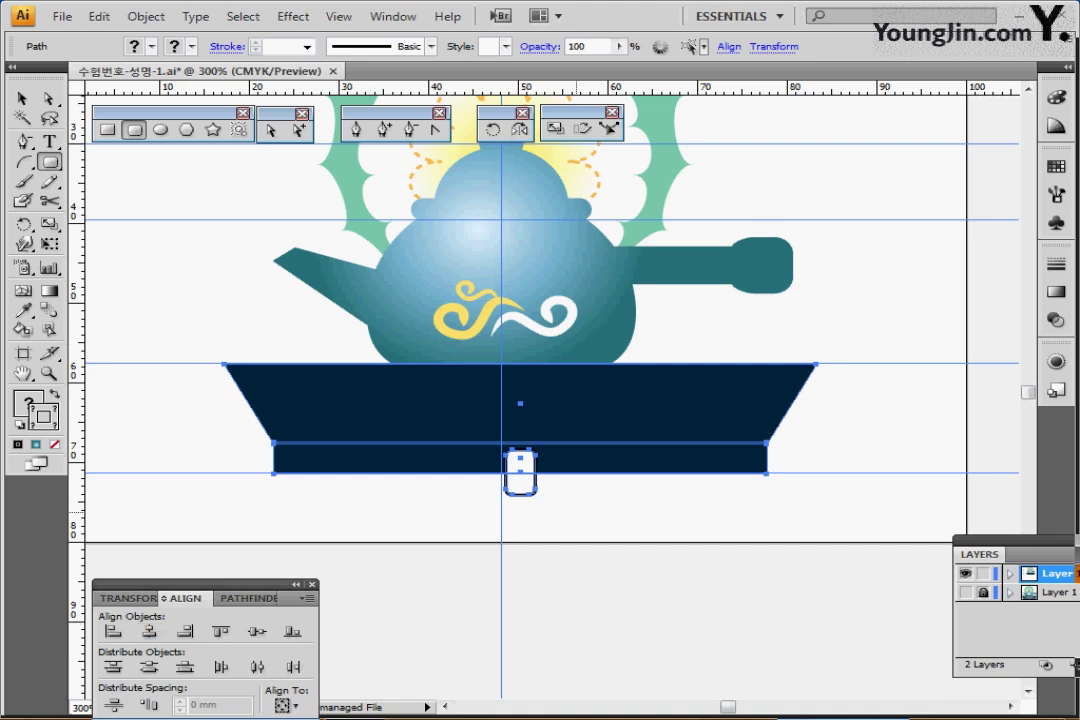
key("ctrl+shift+b")
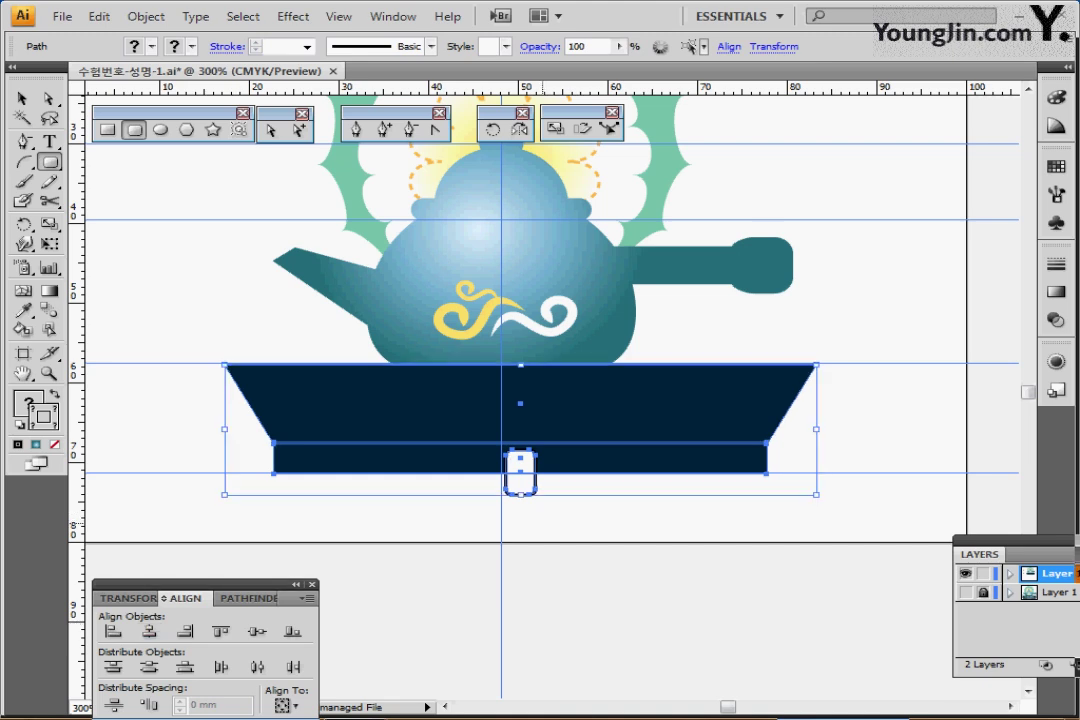
key("ctrl+shift+a")
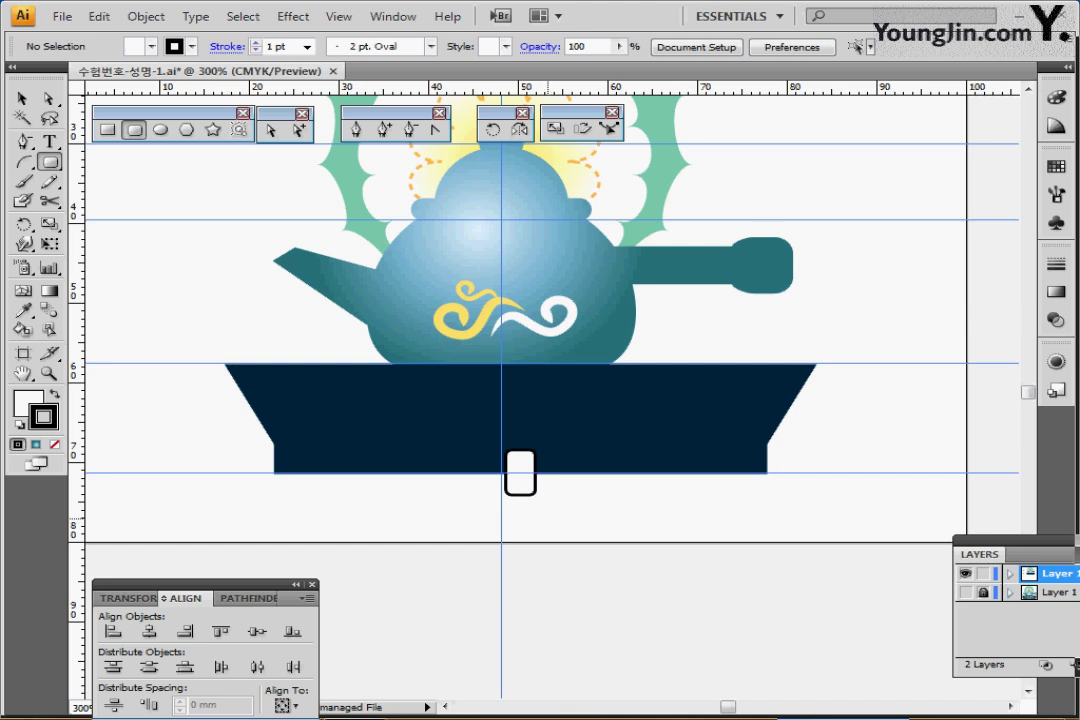
- Subtract the small rounded rectangle from the tray's base with Minus Front to cut a notch in its lower edge
left_click_drag(485, 521, 554, 451)
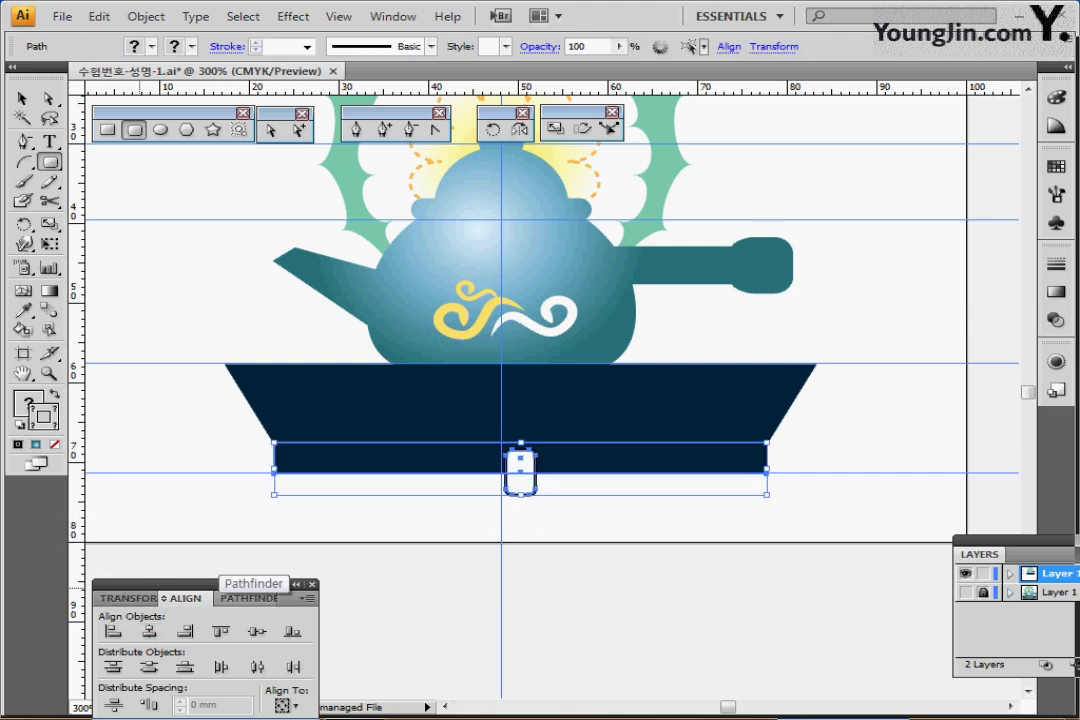
left_click(236, 598)
left_click(145, 633)
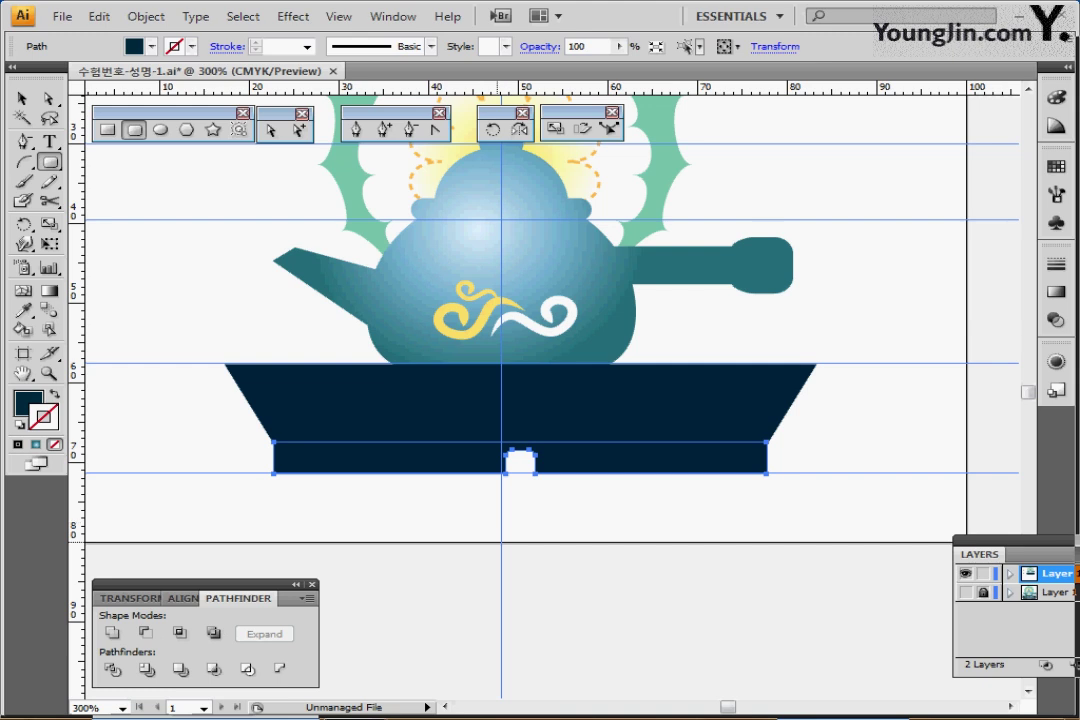
key("ctrl+shift+a")
- Create a 55 mm line segment at 0° from the left end of the seam between the tray and its base
left_click(24, 162)
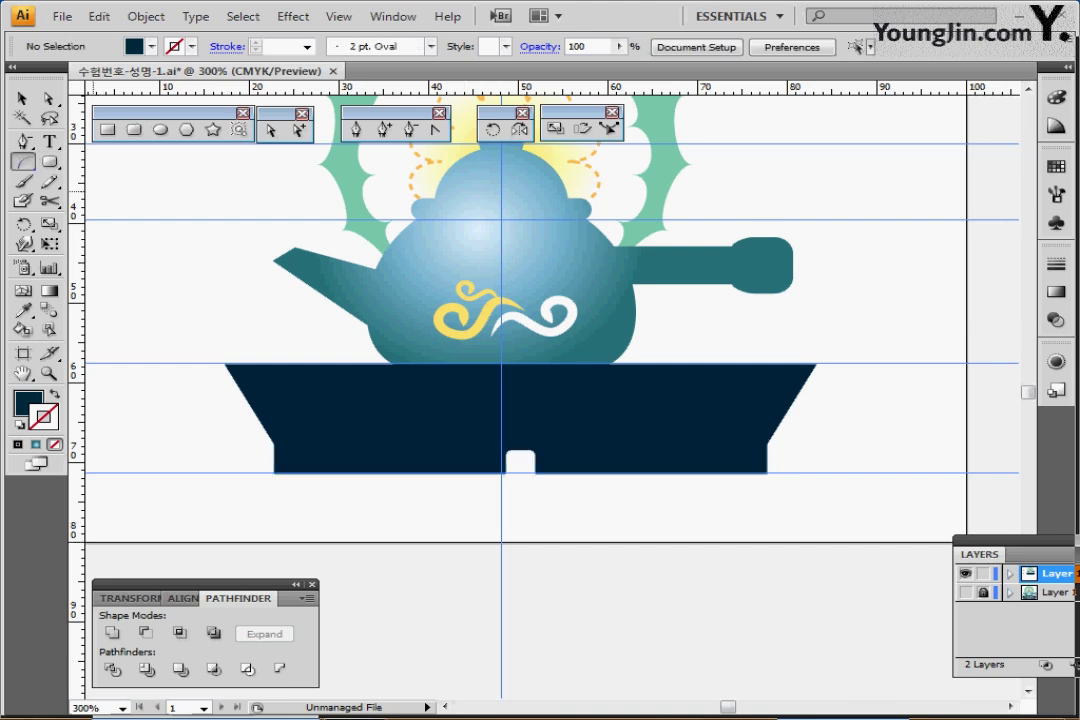
left_click_drag(23, 161, 68, 164)
left_click(274, 444)
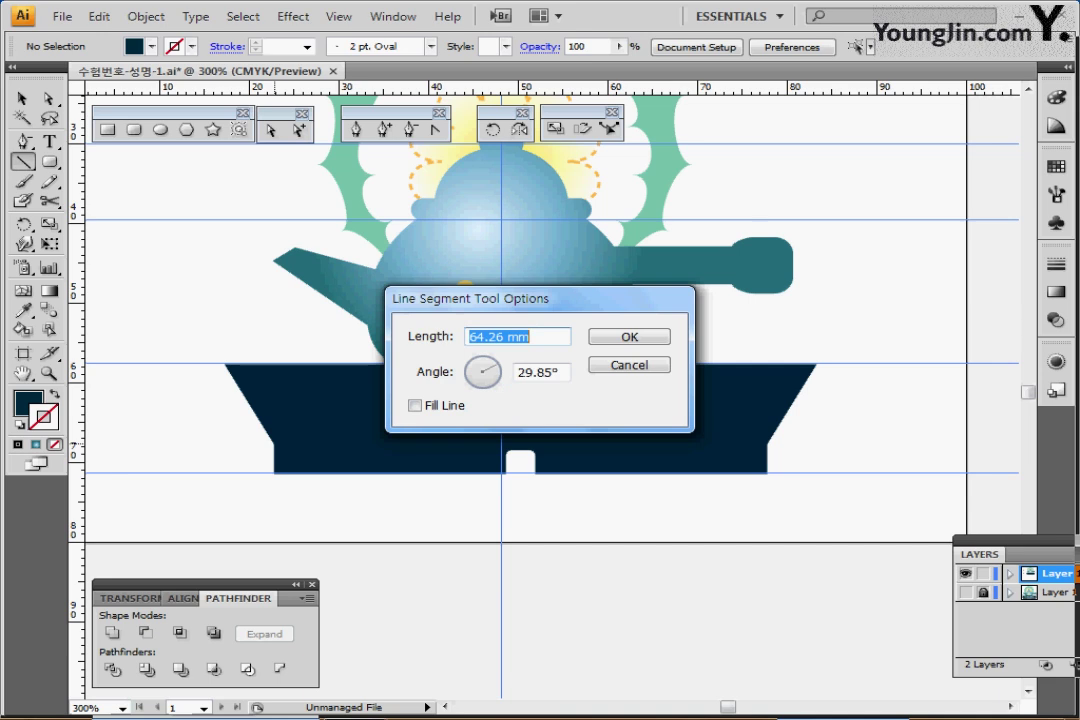
type("55")
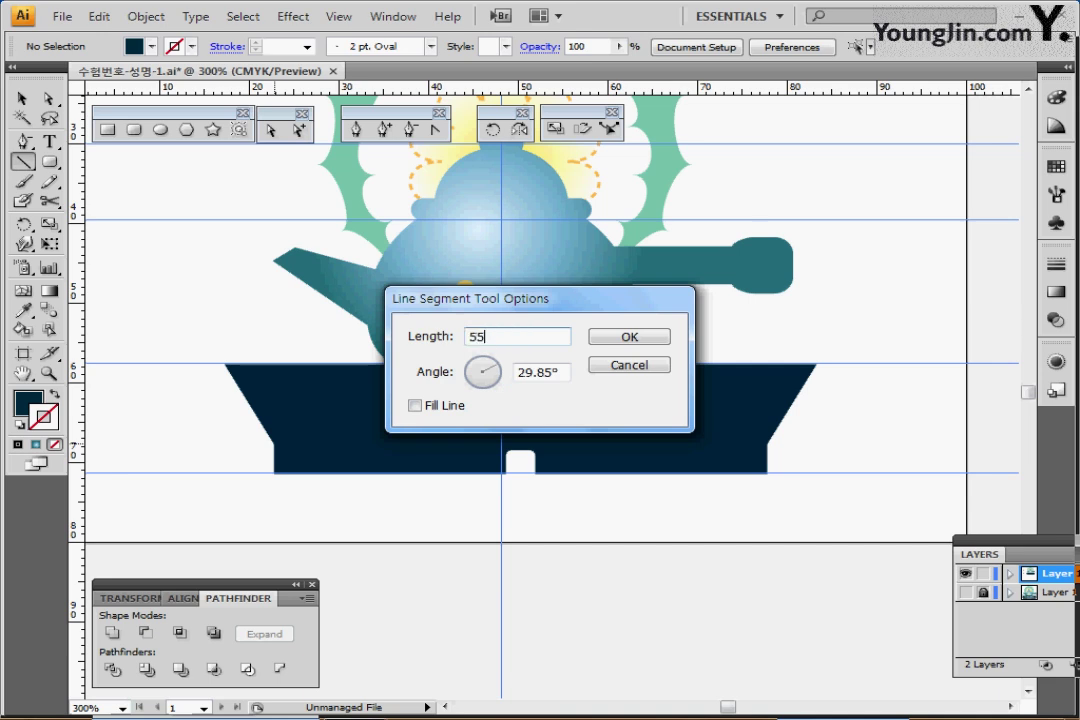
key("Tab")
type("0")
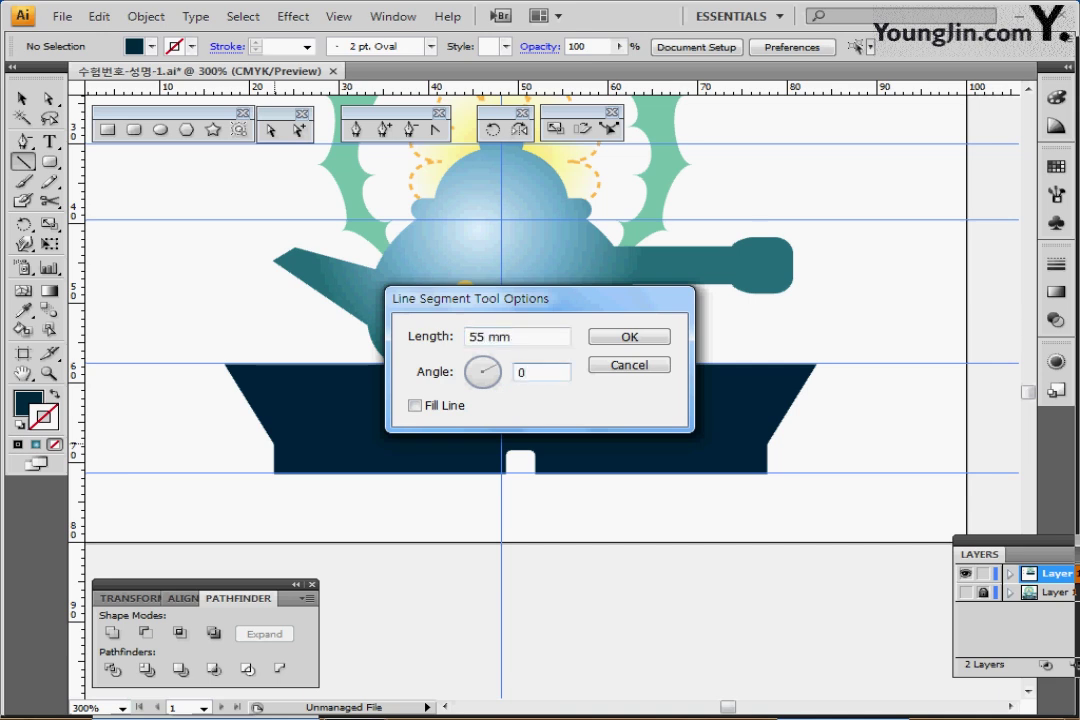
key("Return")
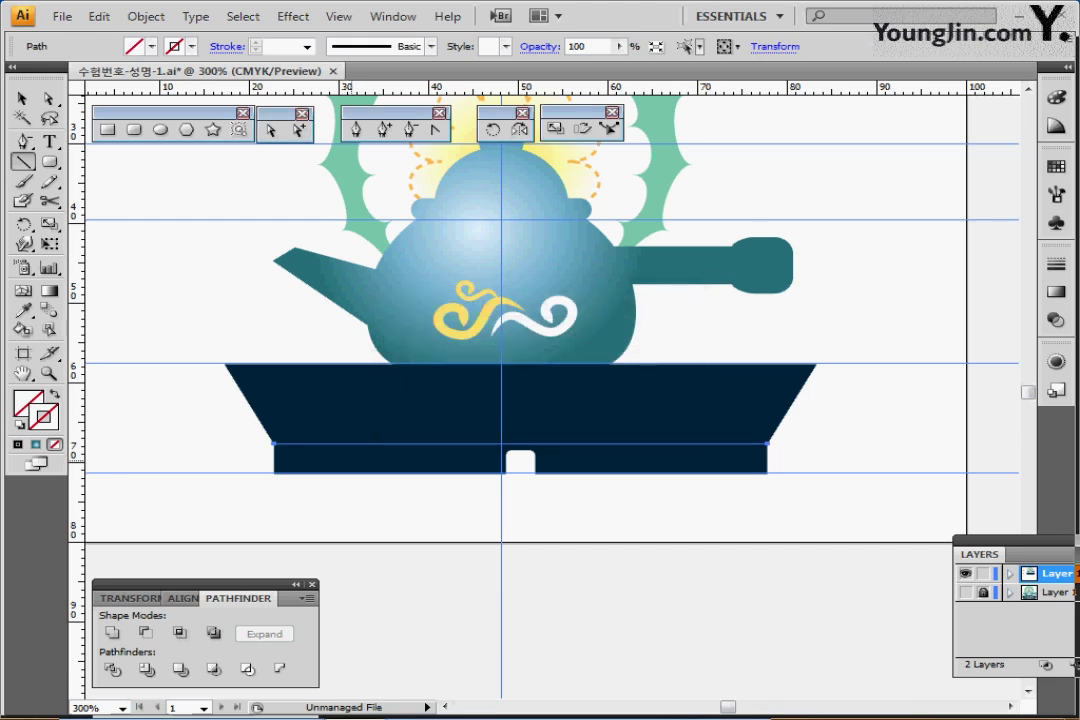
- Apply the red dashed stroke of the reference swatch beside the artboard to the 55 mm line with the Eyedropper
key("ctrl+minus")
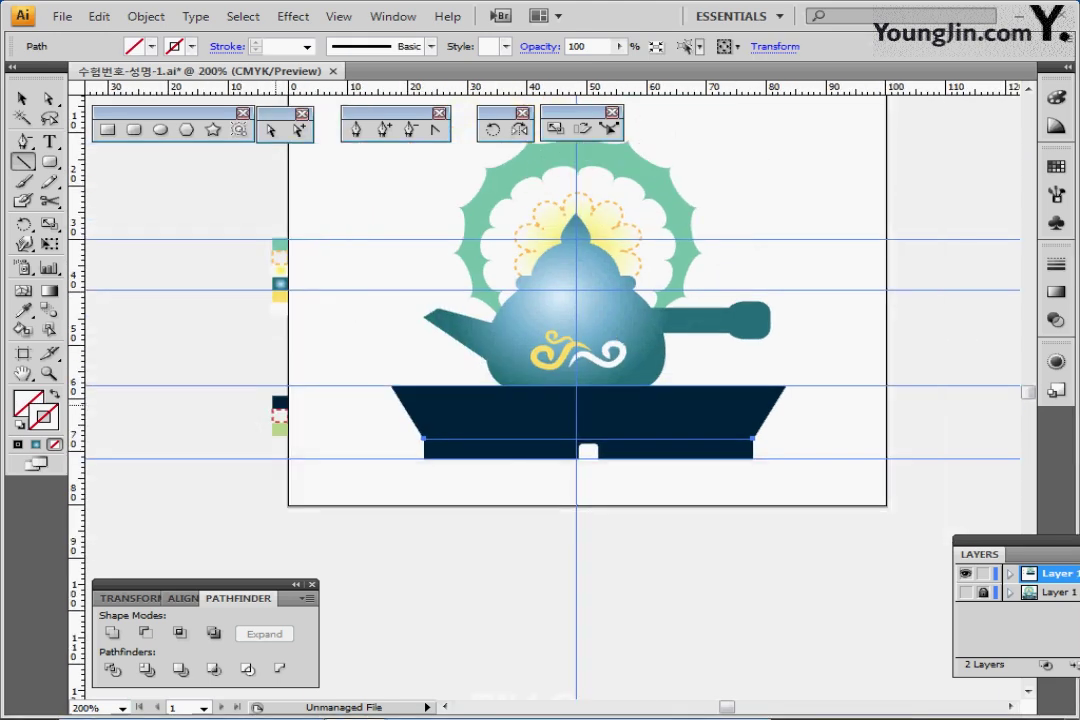
key("i")
left_click(276, 415)
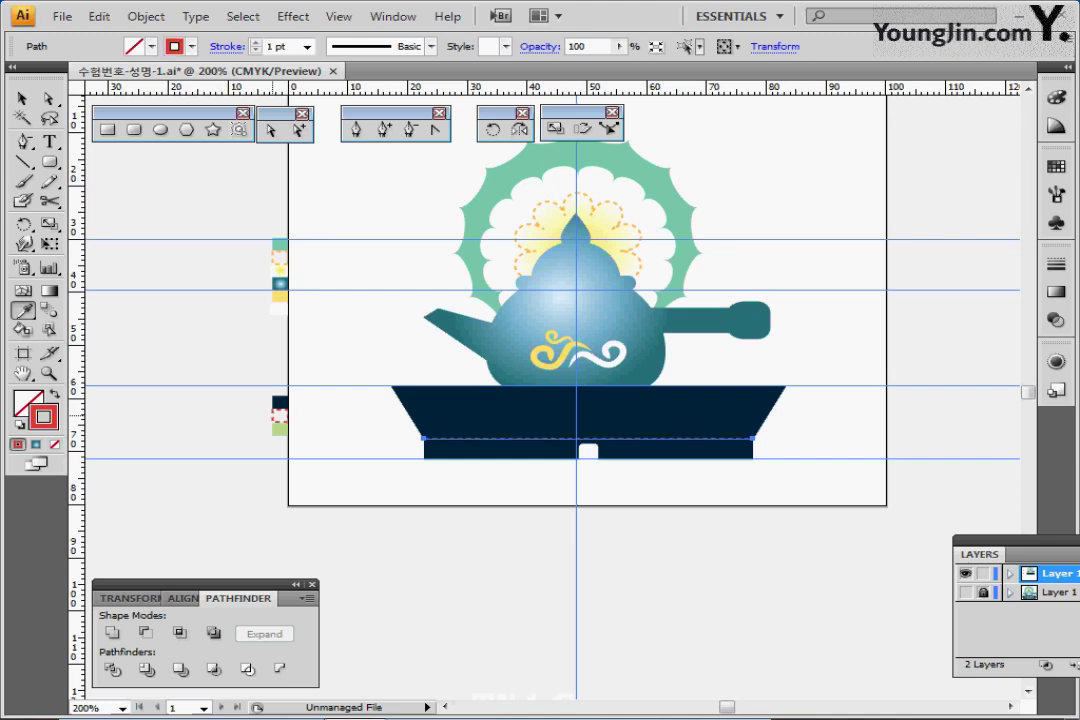
- Set the red dashed line's stroke weight to 6 pt, nudge the line slightly up on the tray, and deselect it
key("ctrl+plus")
key("ctrl+plus")
left_click_drag(576, 452, 531, 589)
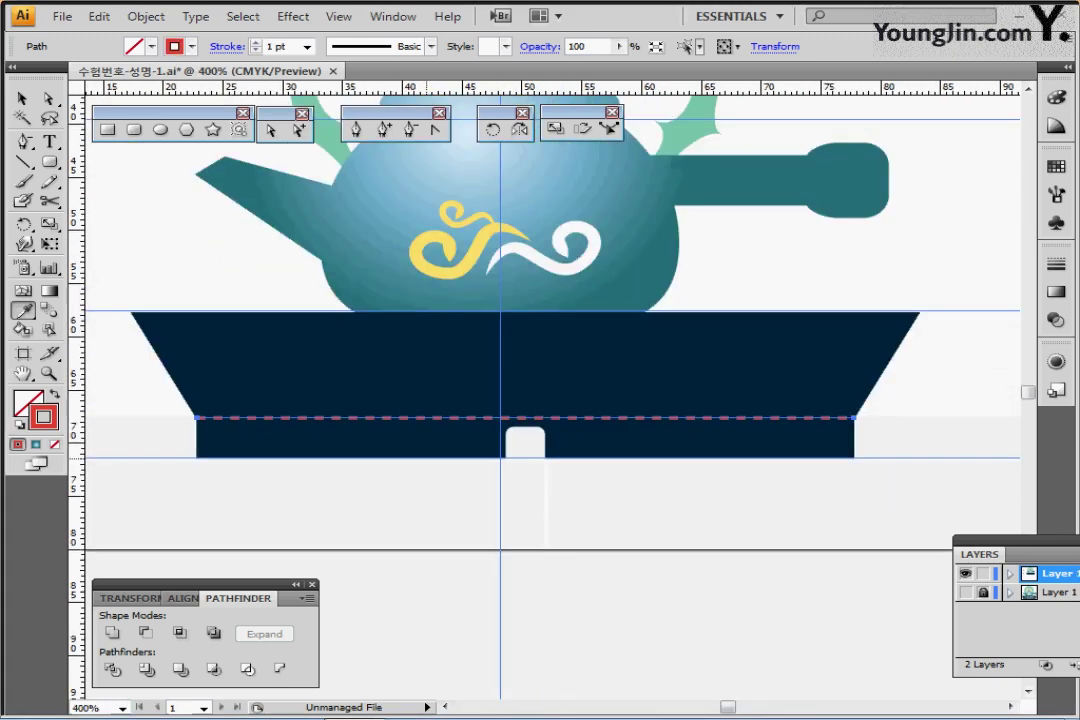
left_click_drag(427, 459, 402, 438)
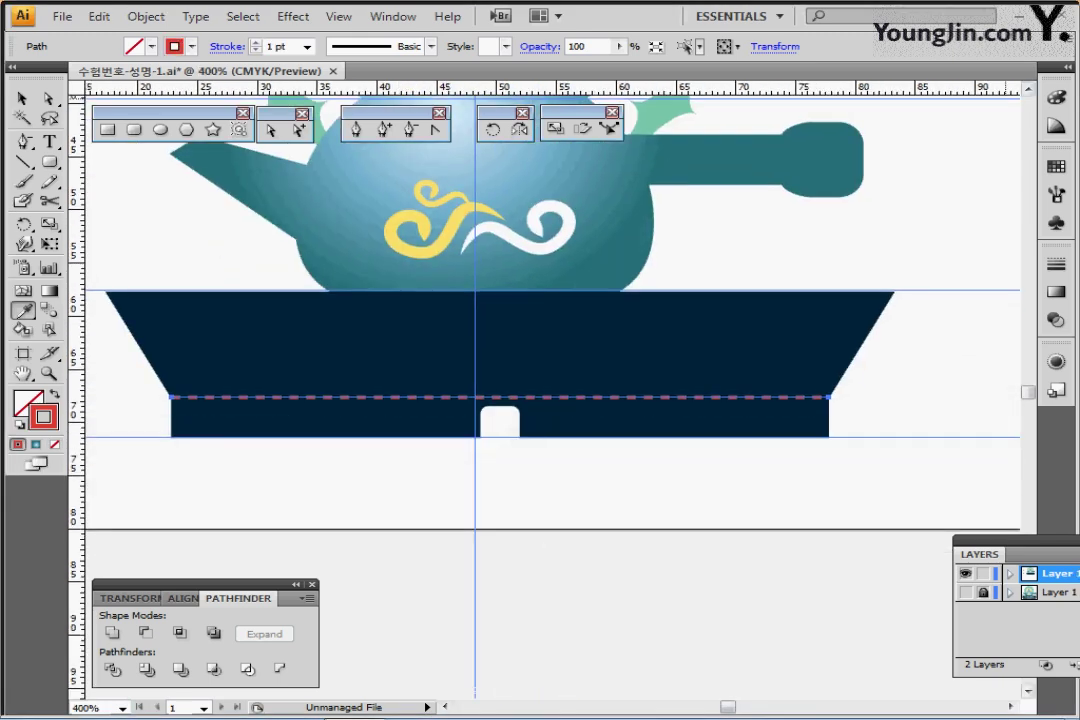
left_click(1056, 264)
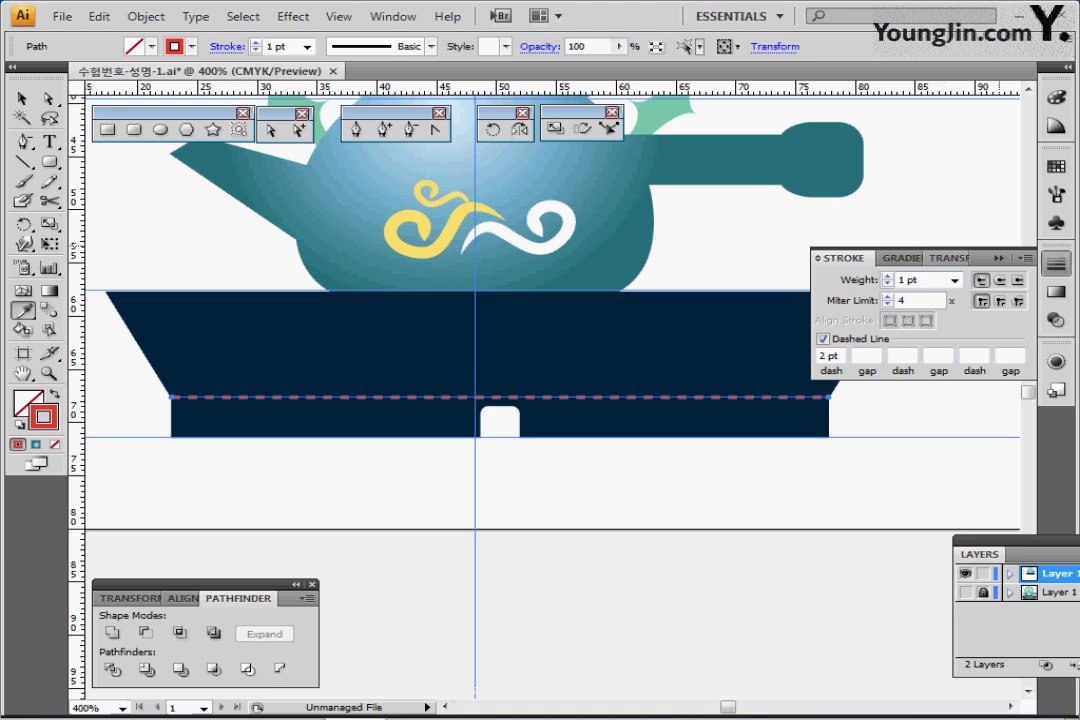
left_click(887, 276)
left_click(887, 276)
left_click(887, 276)
left_click(887, 276)
left_click(887, 276)
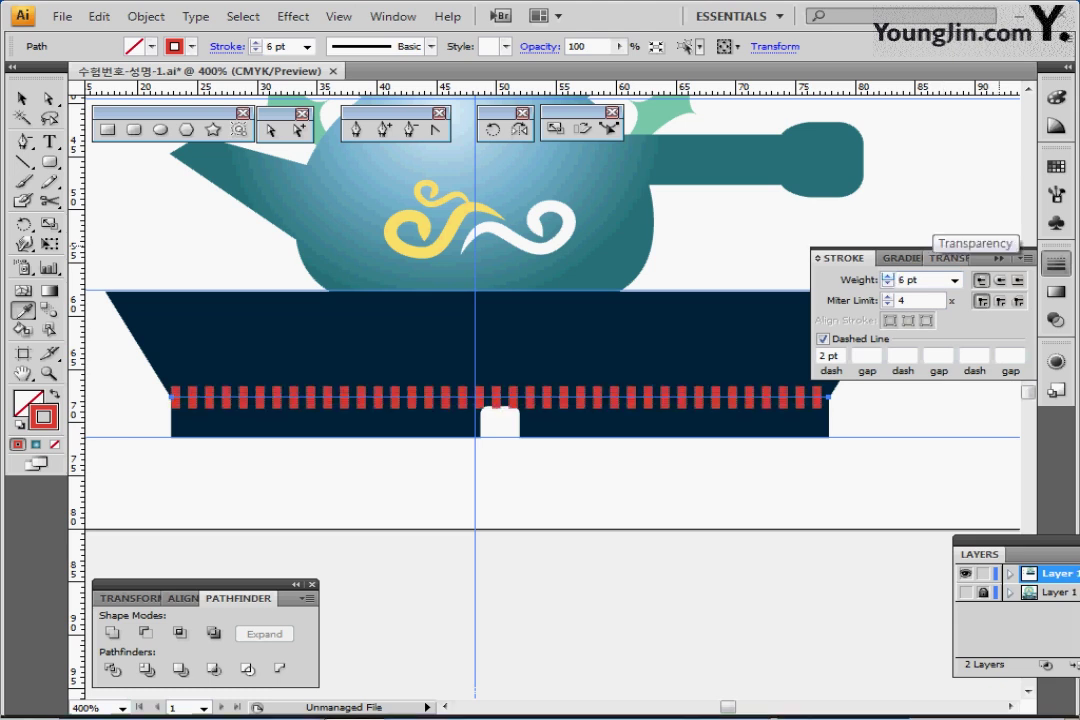
left_click(887, 276)
left_click(887, 284)
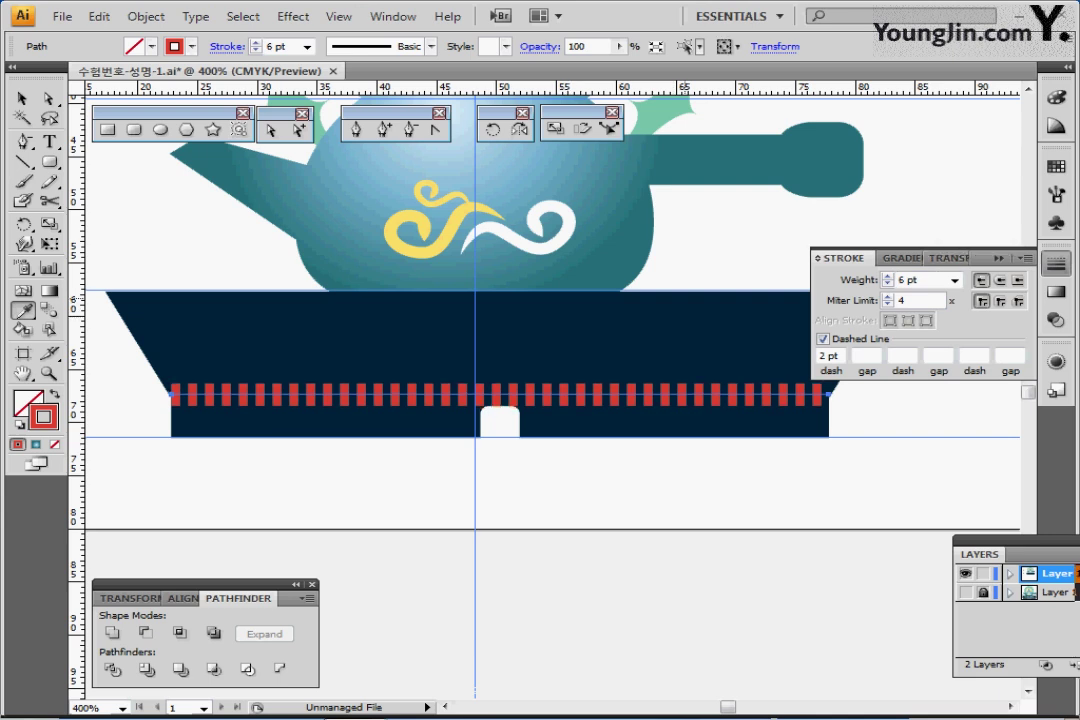
left_click(1056, 264)
left_click(616, 347, "ctrl+alt")
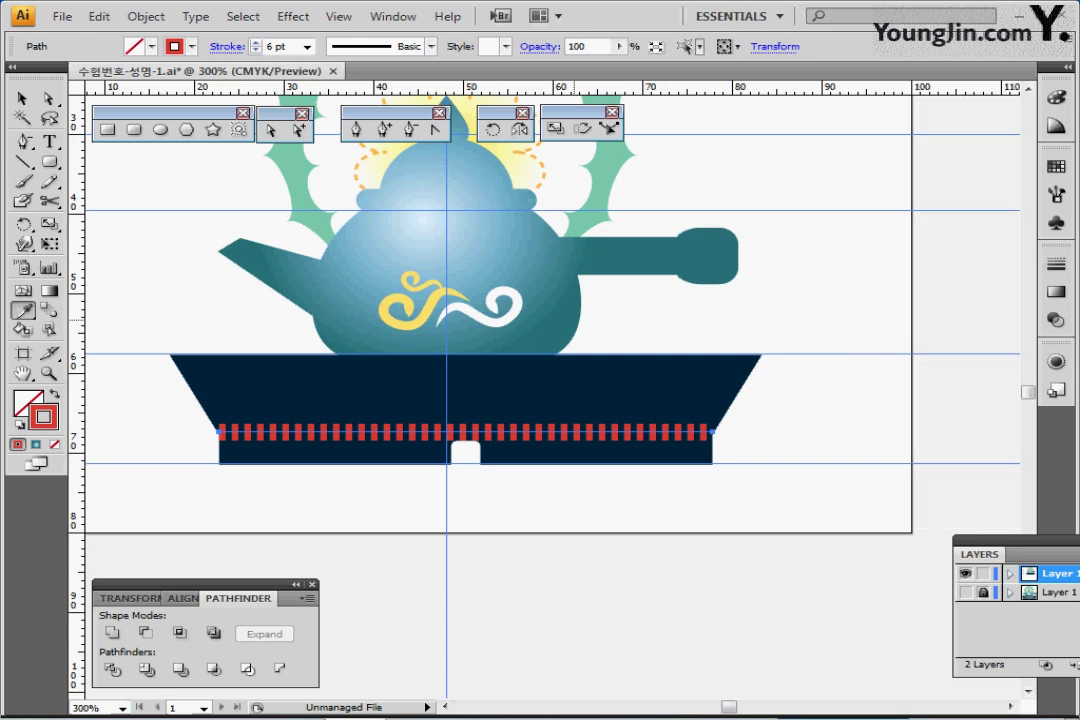
left_click_drag(616, 347, 608, 407)
key("ctrl+shift+a")
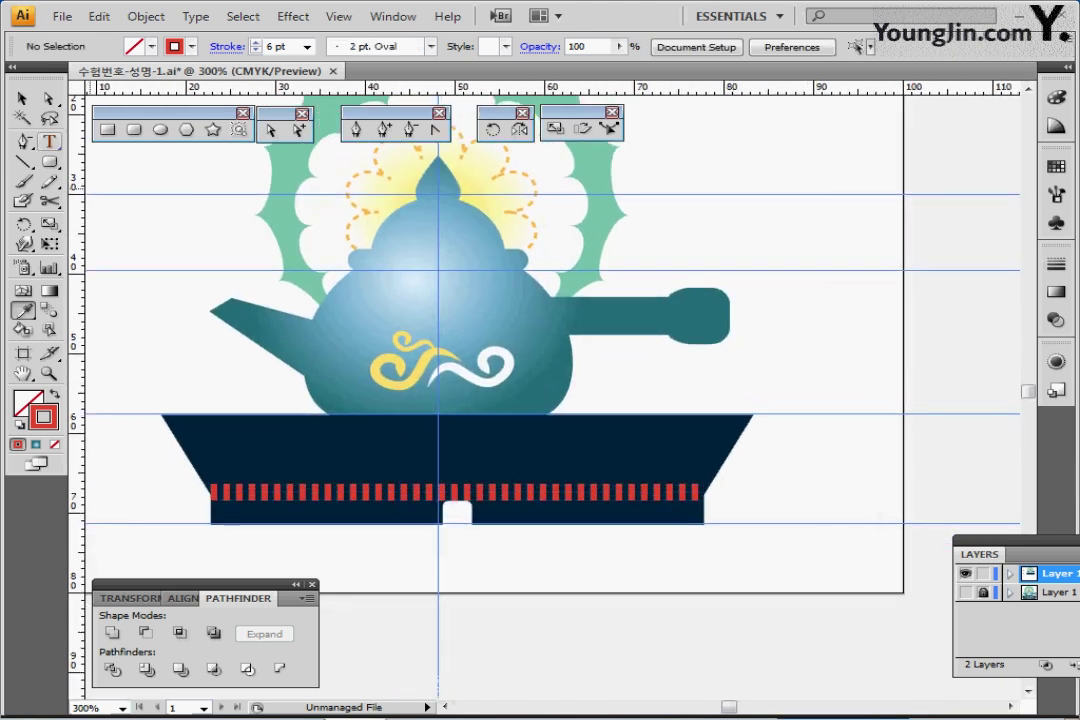
- Add the white 17 pt bold italic text "TEA Ceremony" across the tray, above the red dashed line
left_click(48, 141)
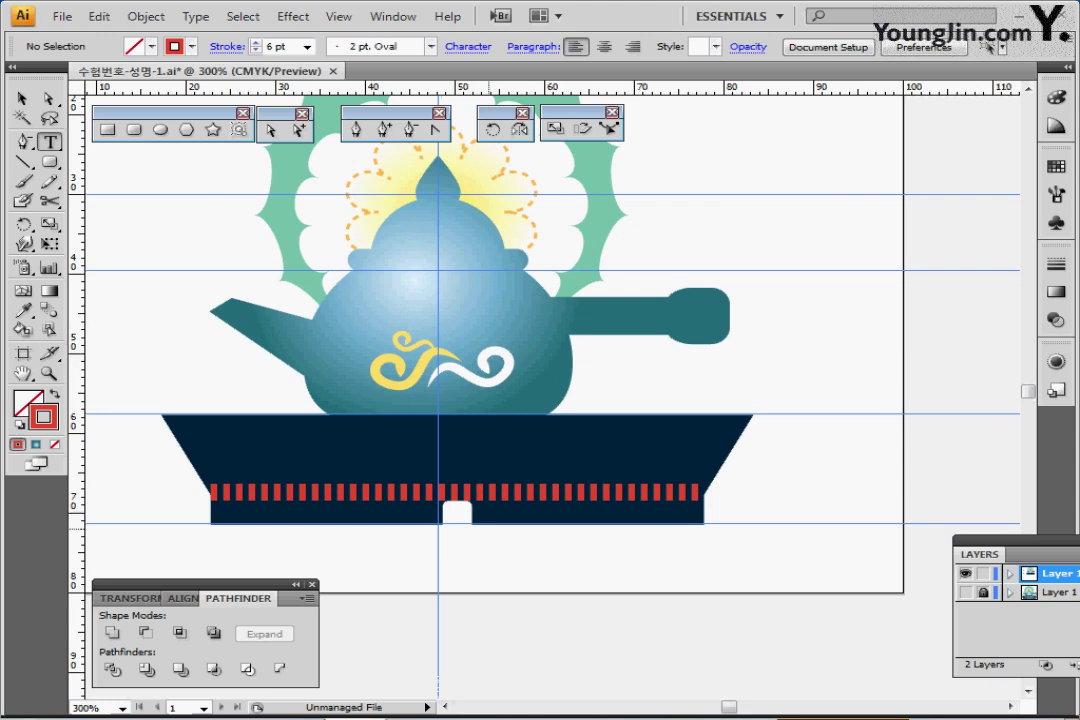
left_click_drag(471, 583, 490, 480)
left_click(490, 480, "ctrl+alt")
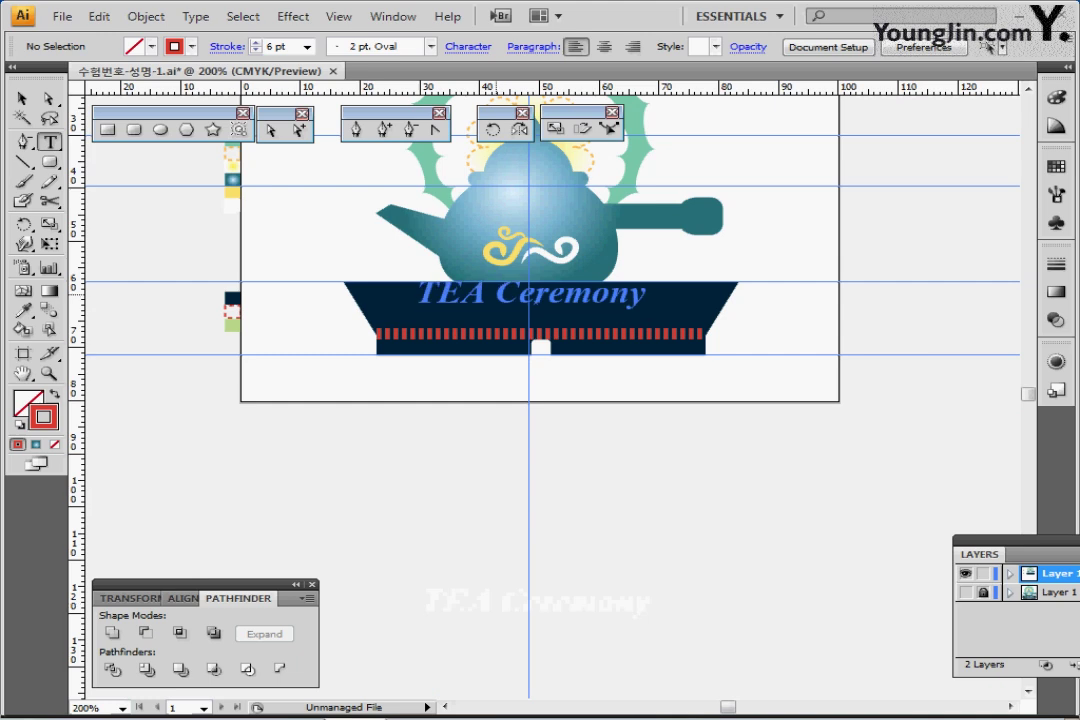
left_click_drag(504, 312, 504, 314)
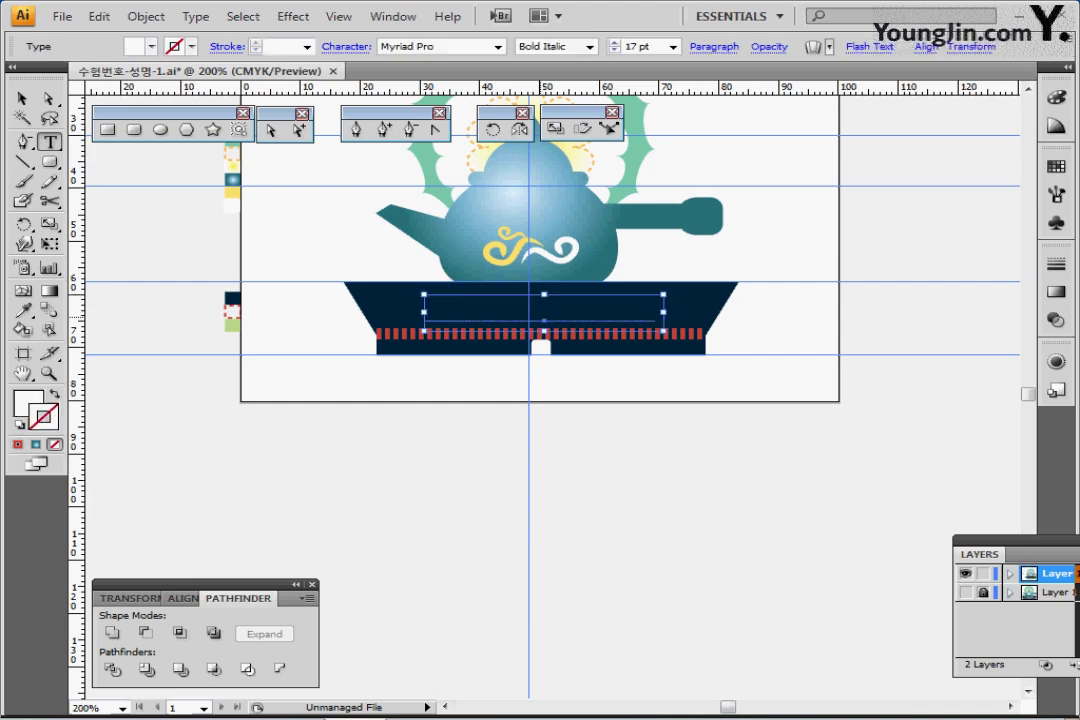
type("TEA Ceremony")
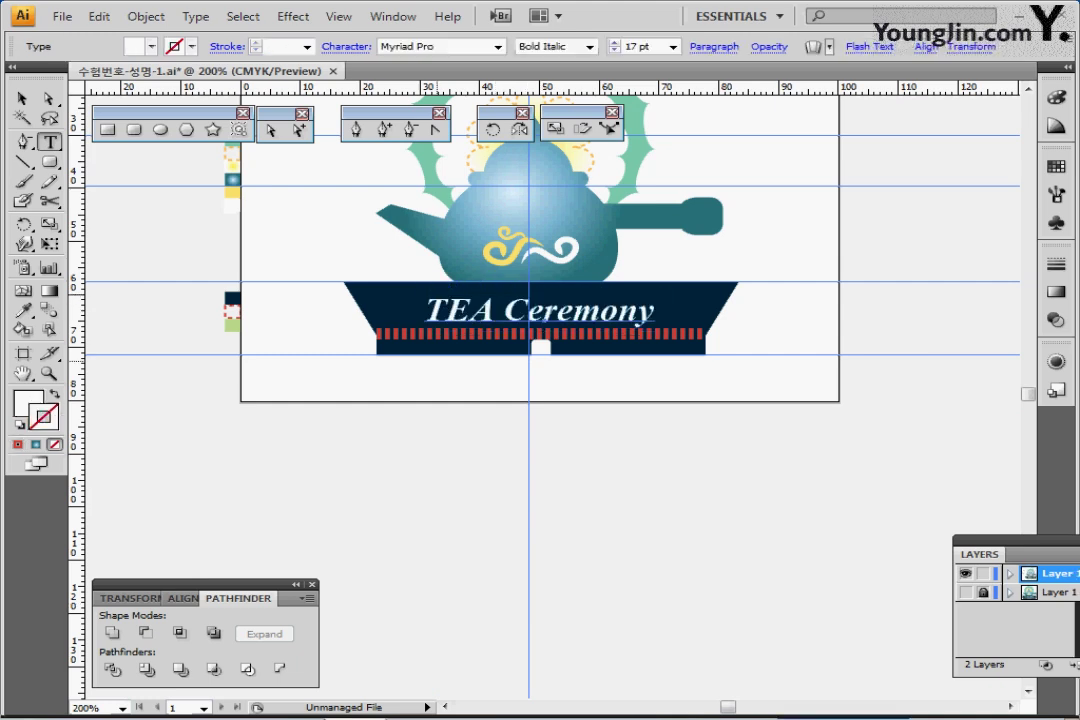
- Shift the "TEA Ceremony" text slightly up so it clears the red dashed line
left_click(500, 332, "ctrl")
left_click_drag(500, 332, 333, 367)
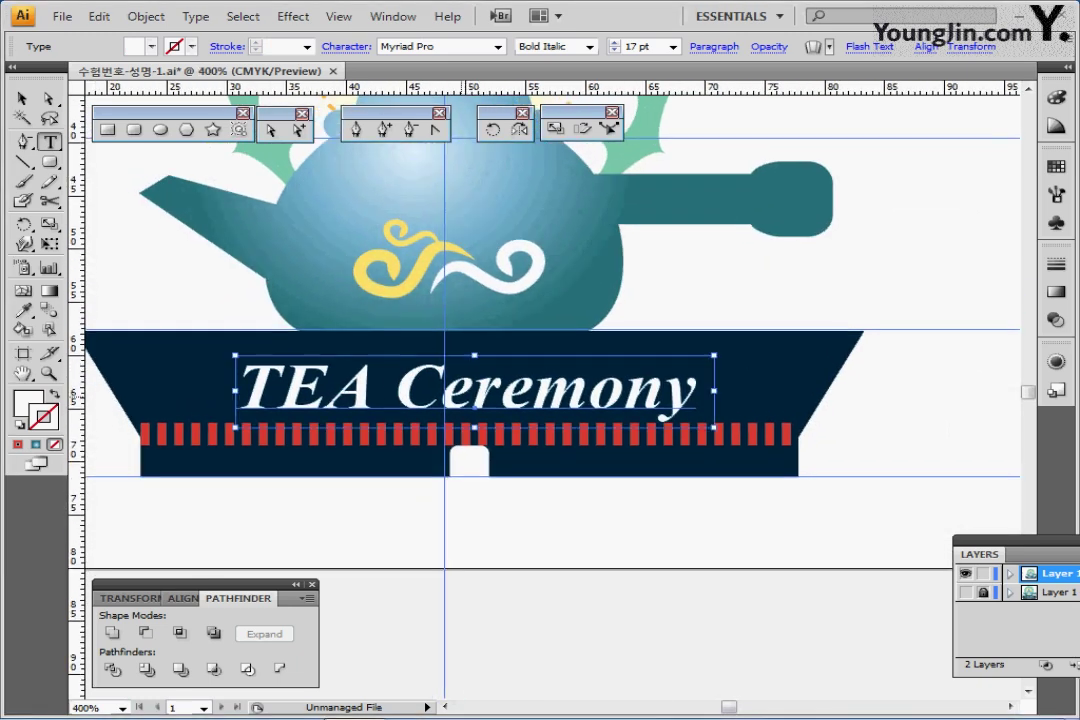
left_click_drag(464, 398, 463, 393)
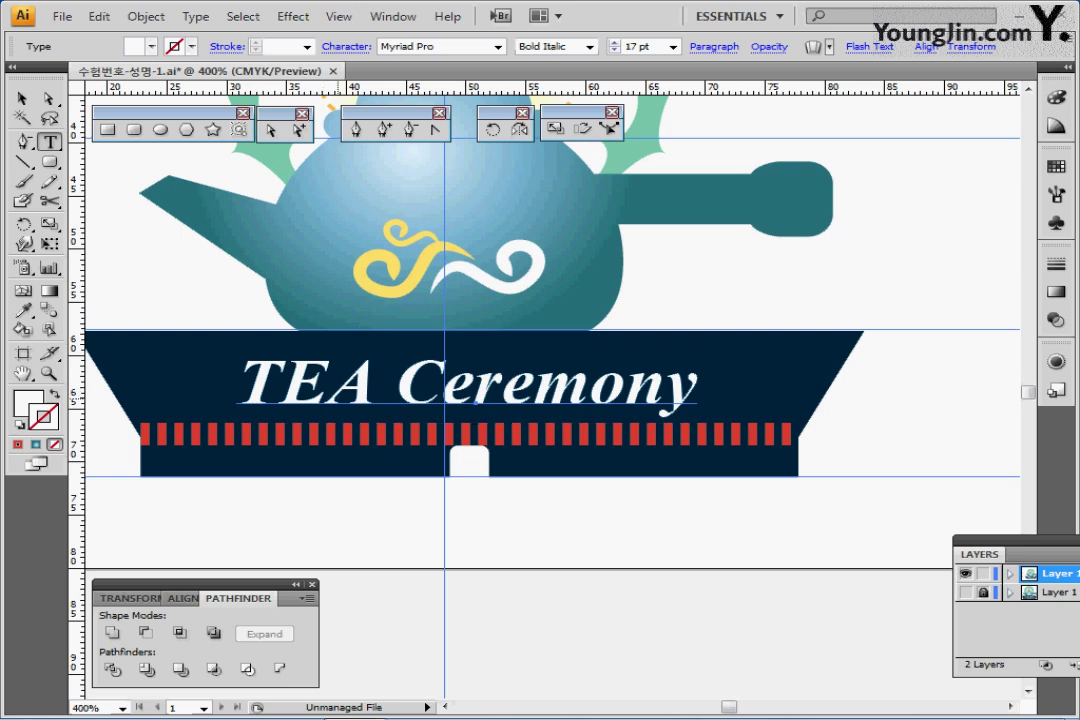
double_click(334, 392)
double_click(348, 394)
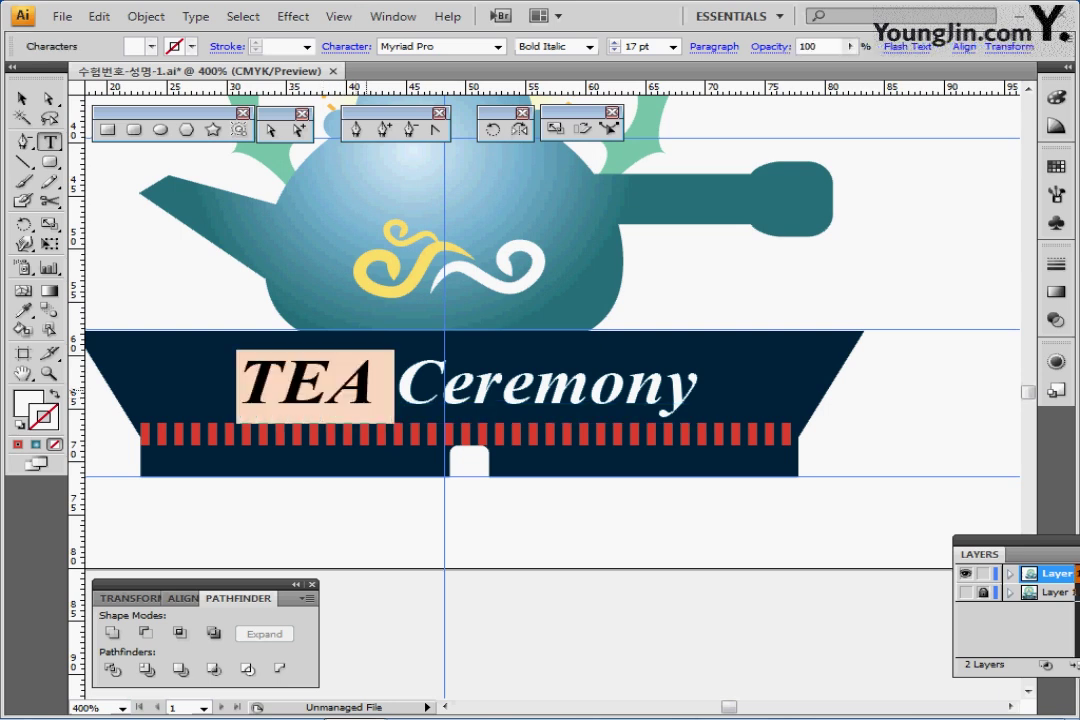
left_click(369, 393)
key("shift+Left")
key("shift+Left")
key("shift+Left")
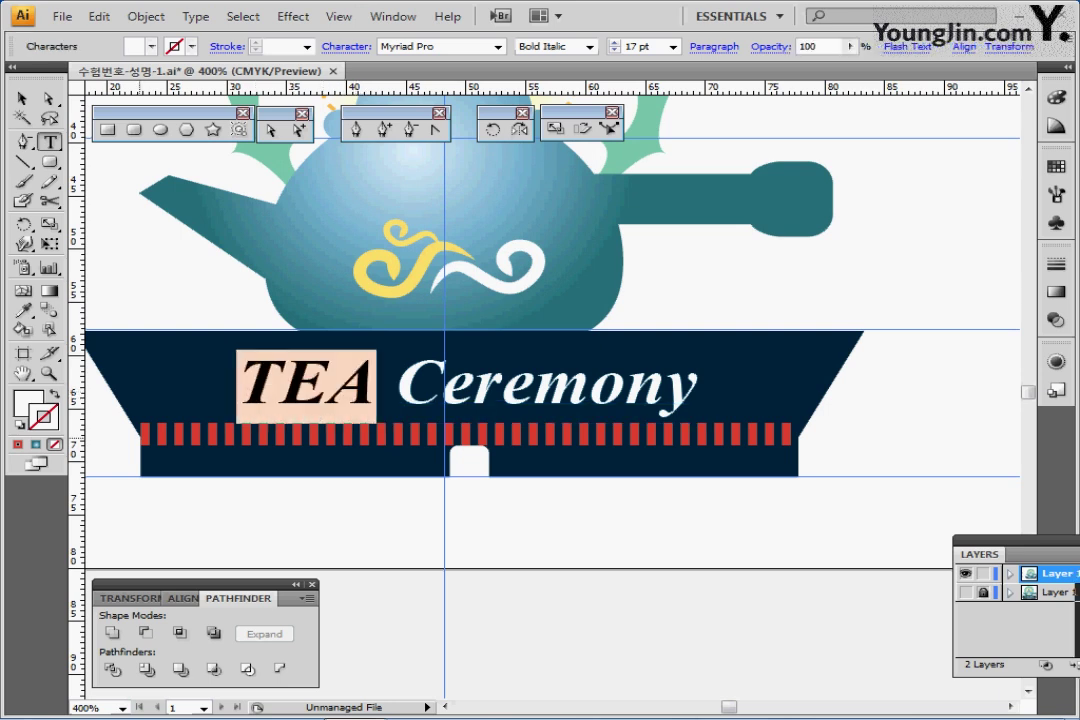
left_click(362, 483, "ctrl")
- Recolor only the word "TEA" in the tray lettering with the light green reference swatch using the Eyedropper, and deselect the text
scroll(350, 455, "down", 2)
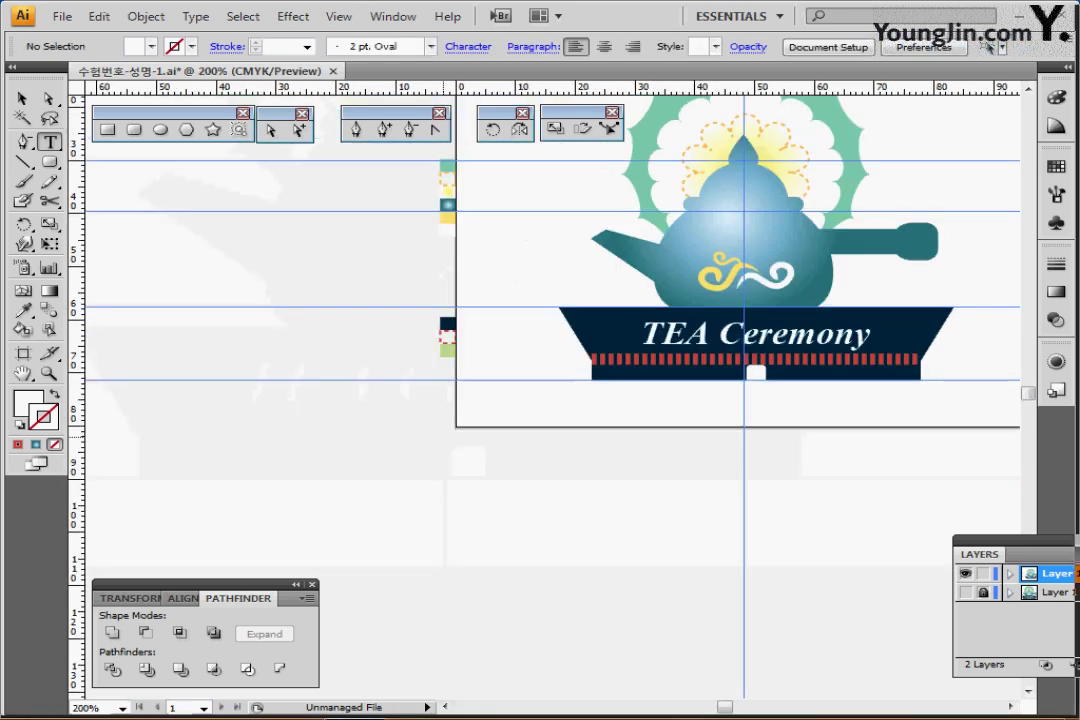
left_click_drag(505, 416, 405, 521)
left_click(580, 442, "ctrl")
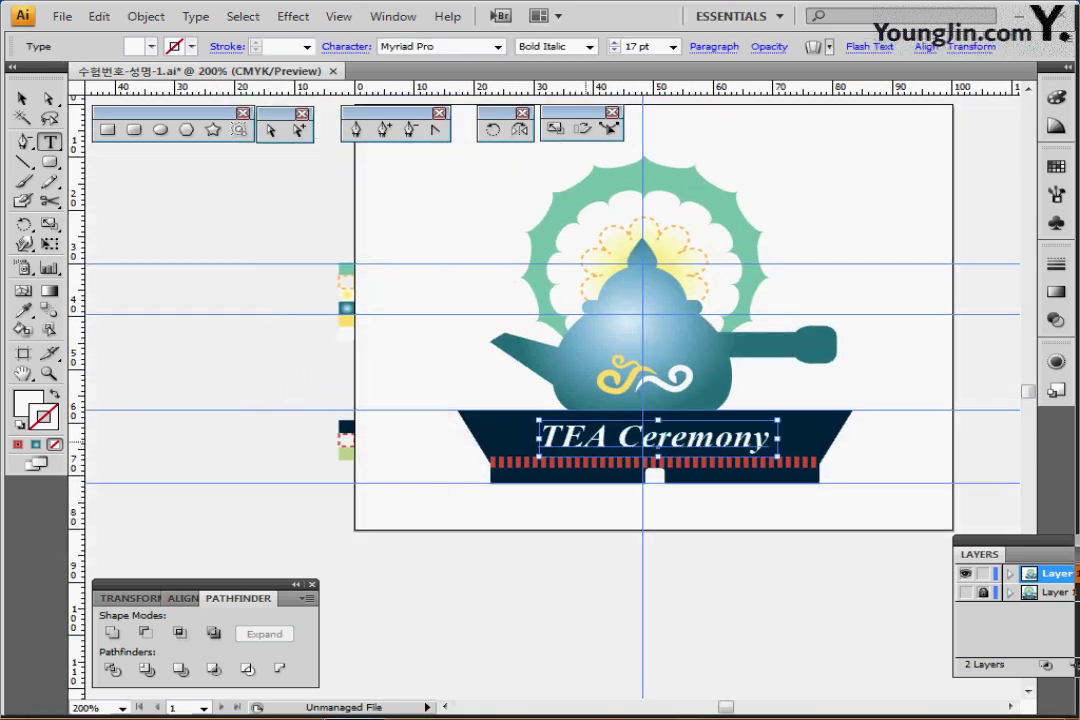
double_click(588, 442)
key("Left")
key("Right")
double_click(560, 437)
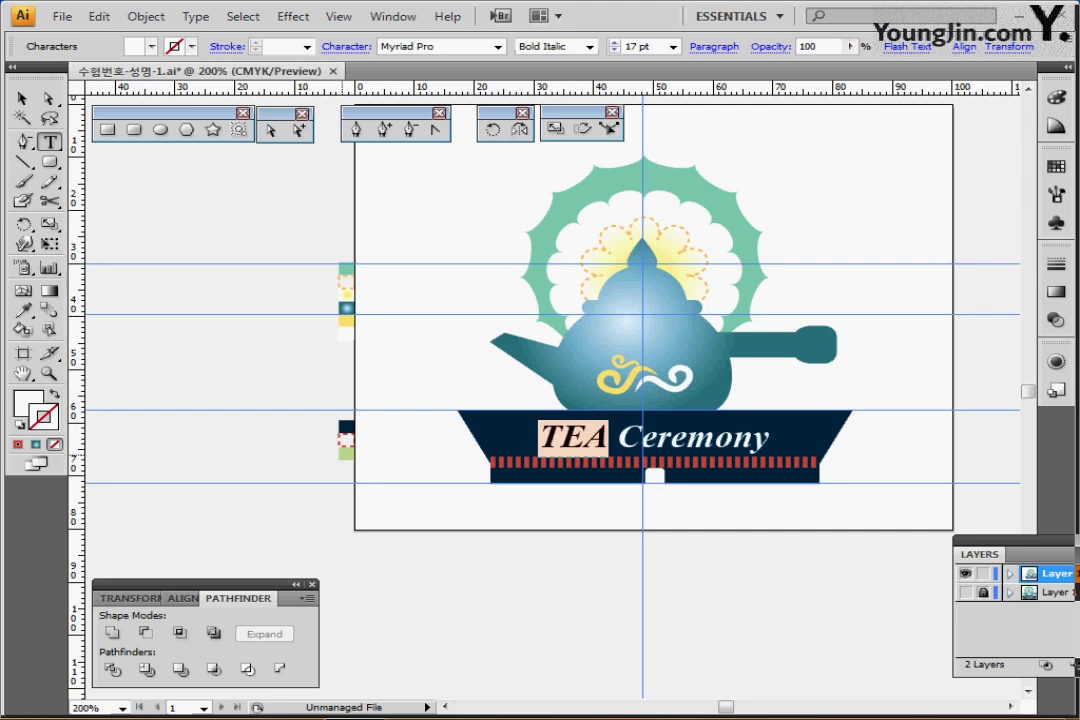
left_click(23, 311)
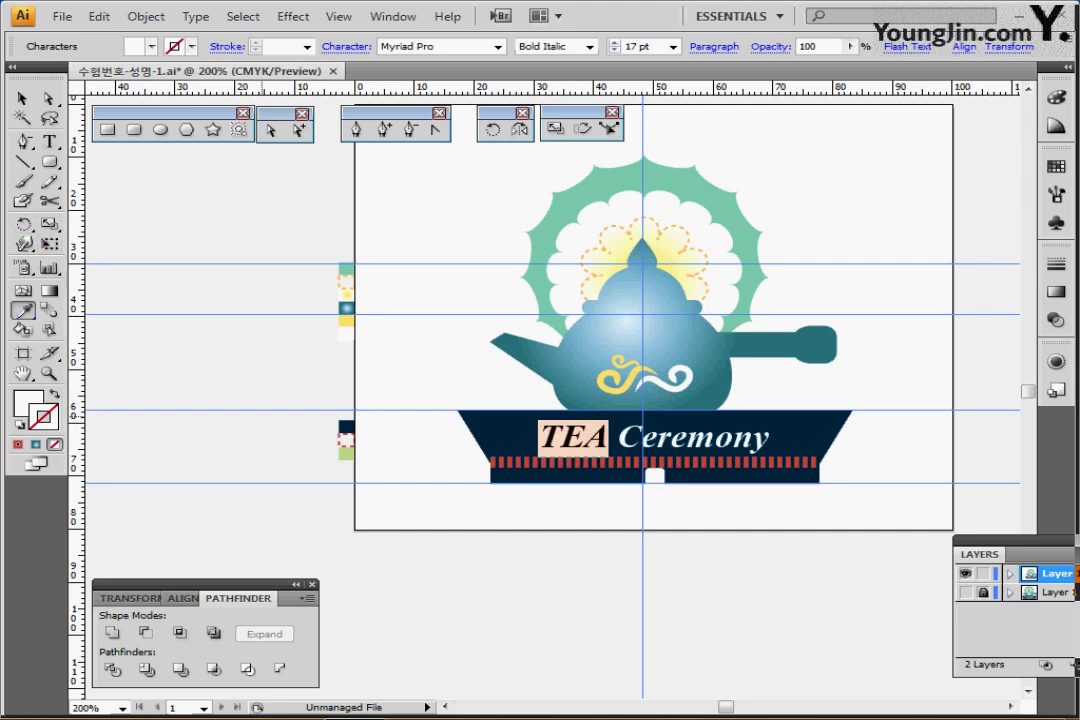
left_click(348, 454)
left_click(563, 551, "ctrl")
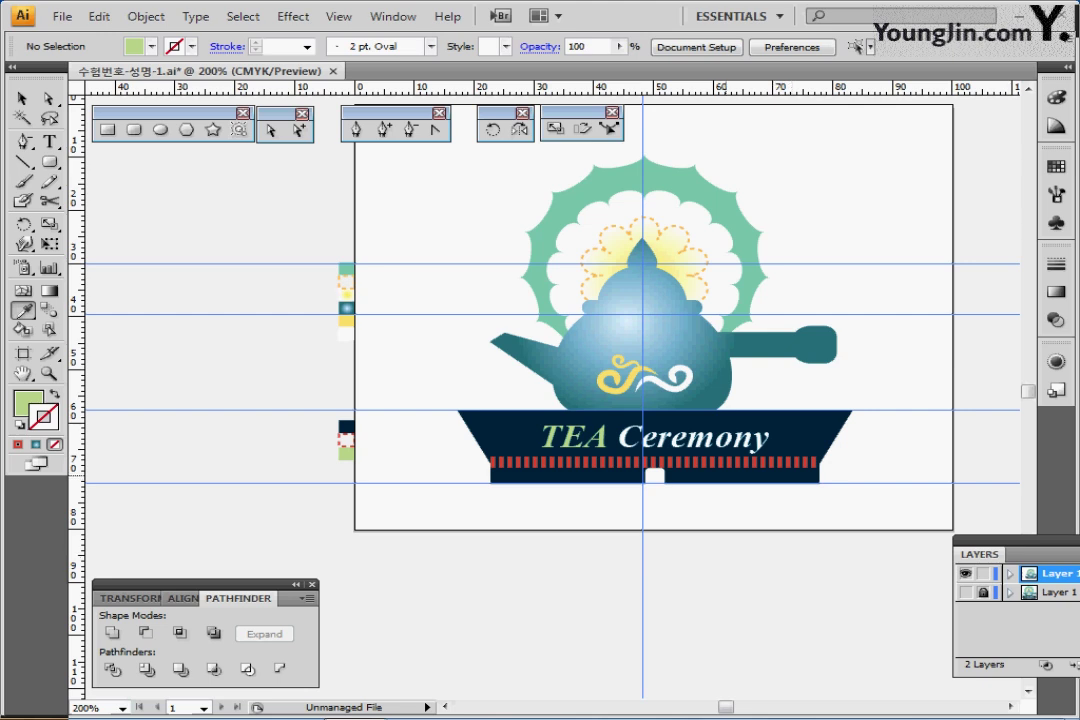
- Hide the guides and fit the whole artboard in the window to review the finished illustration
left_click_drag(749, 451, 528, 471)
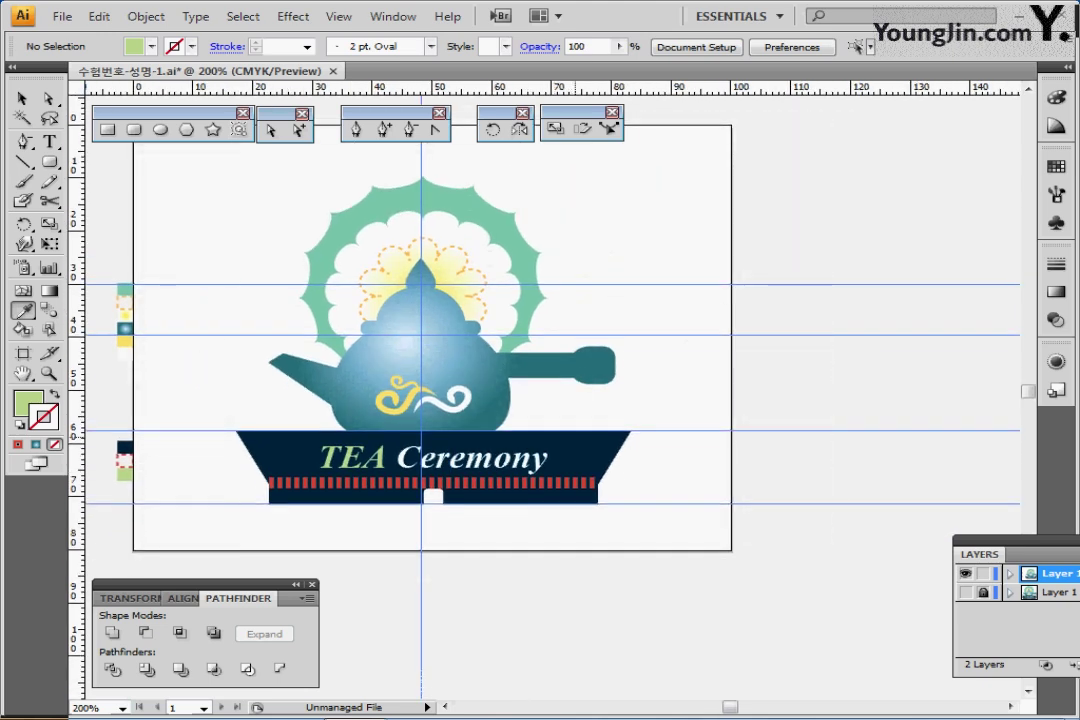
key("ctrl+;")
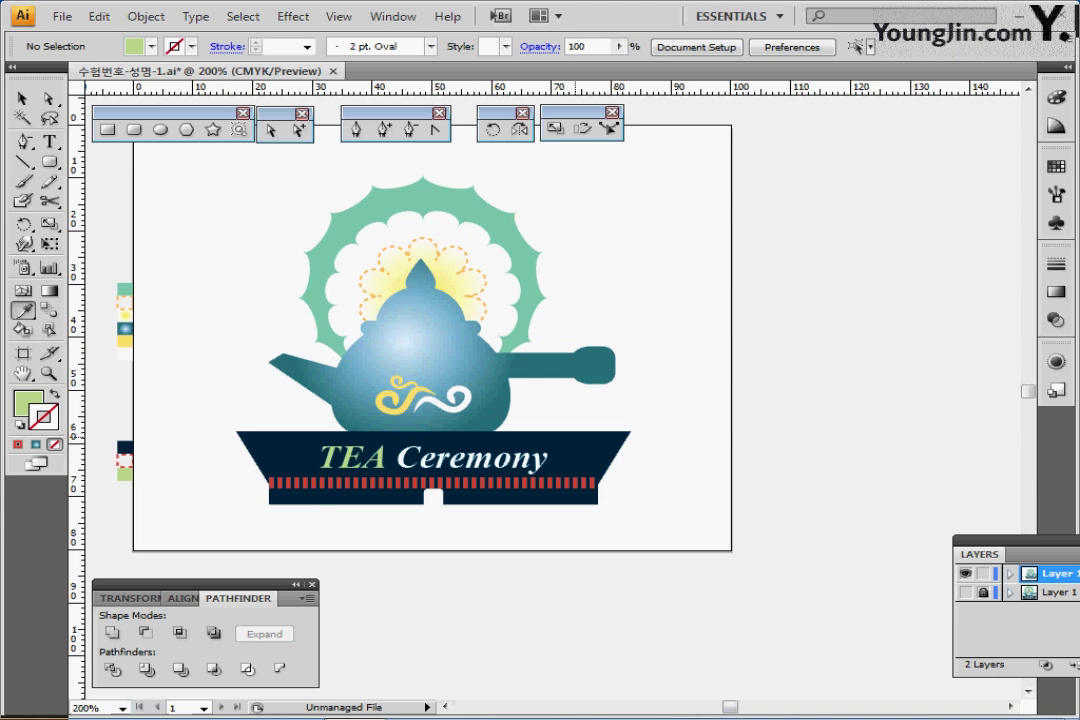
key("ctrl+0")
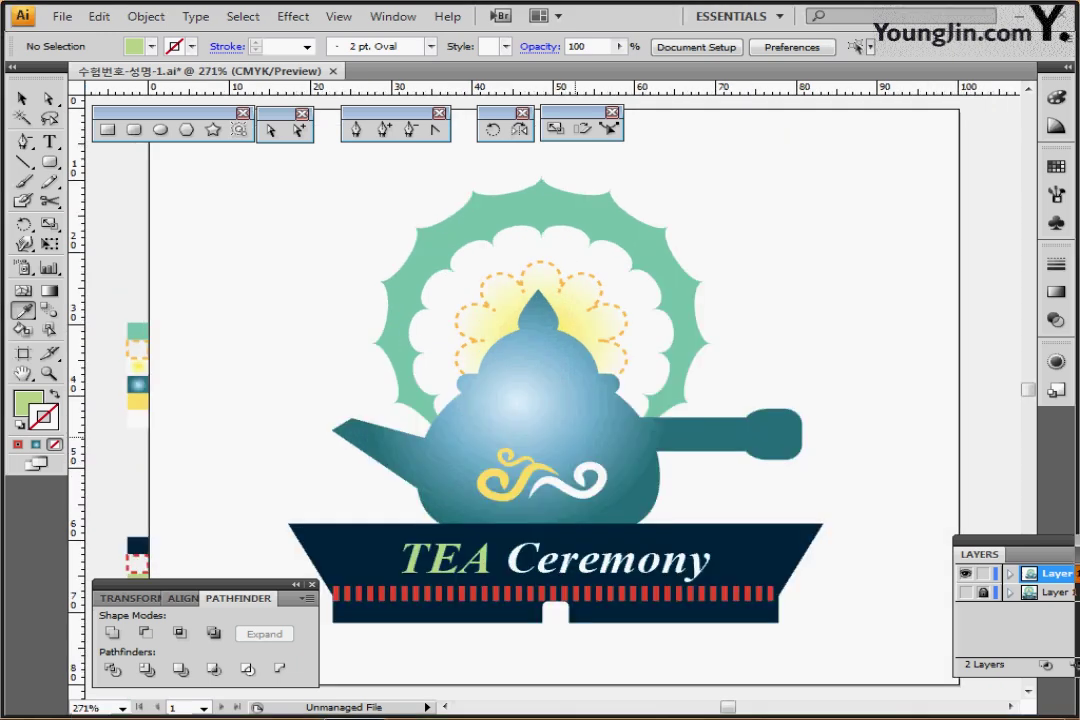